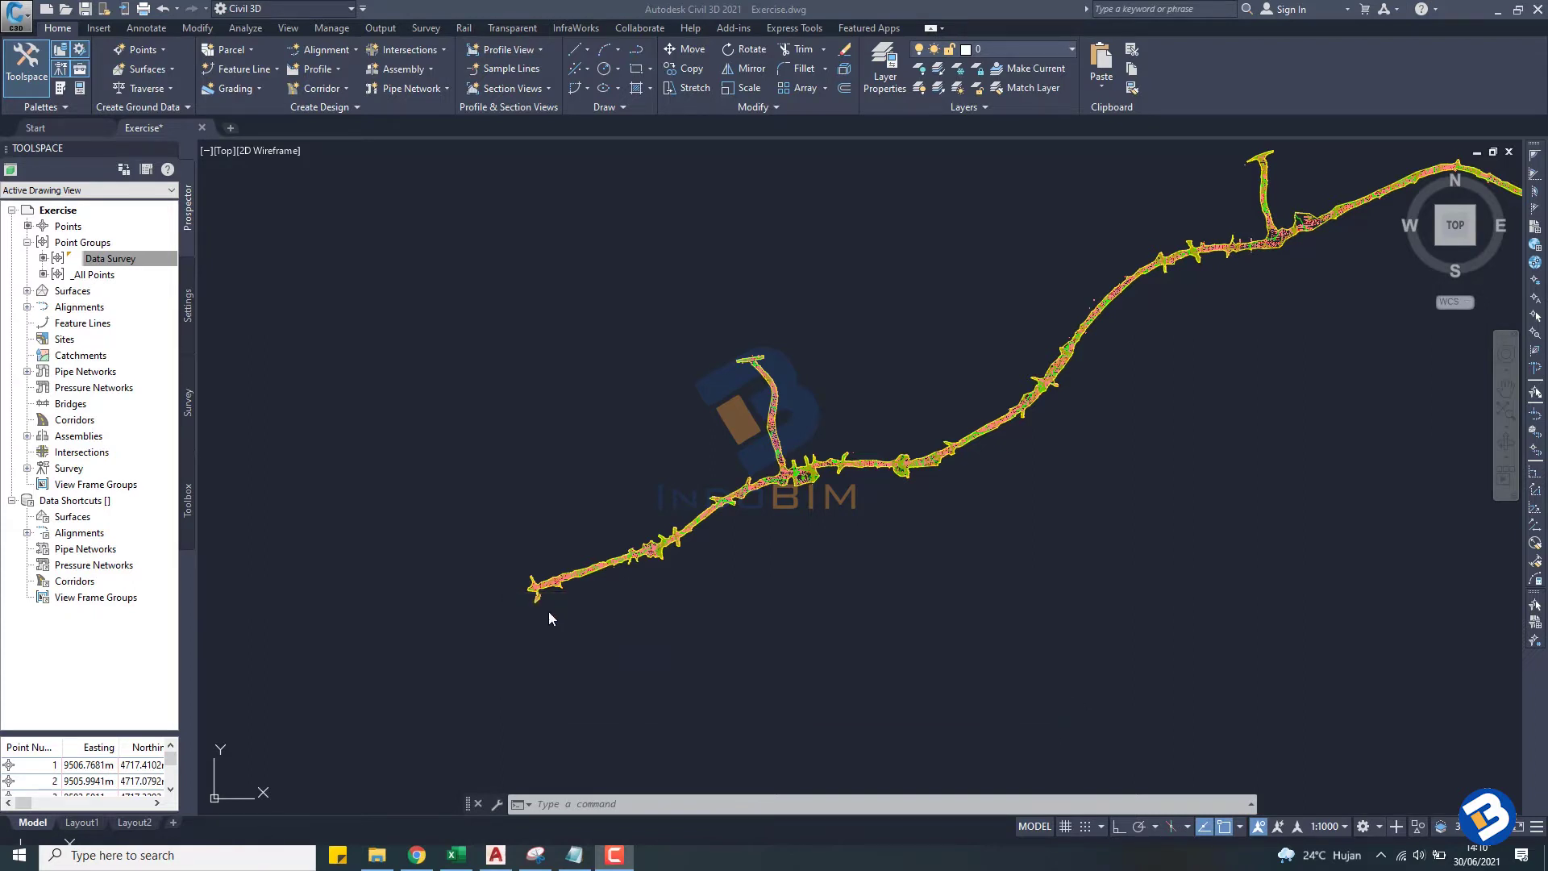
Step: Zoom and pan around the survey drawing to inspect the survey points
scroll(549, 611, up, 2)
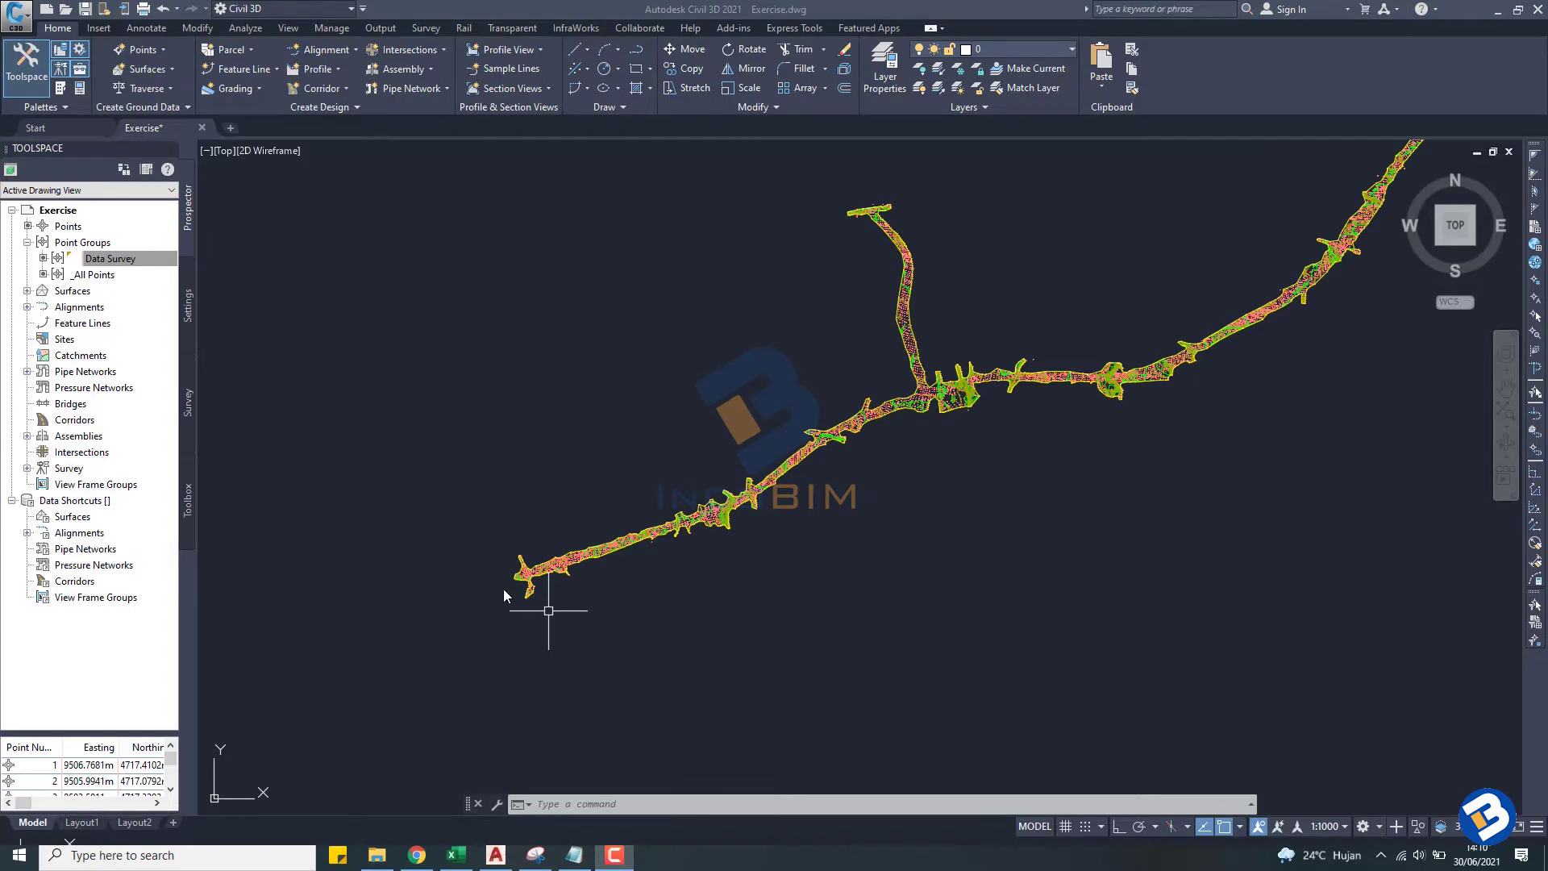
scroll(511, 593, up, 2)
scroll(511, 594, up, 1)
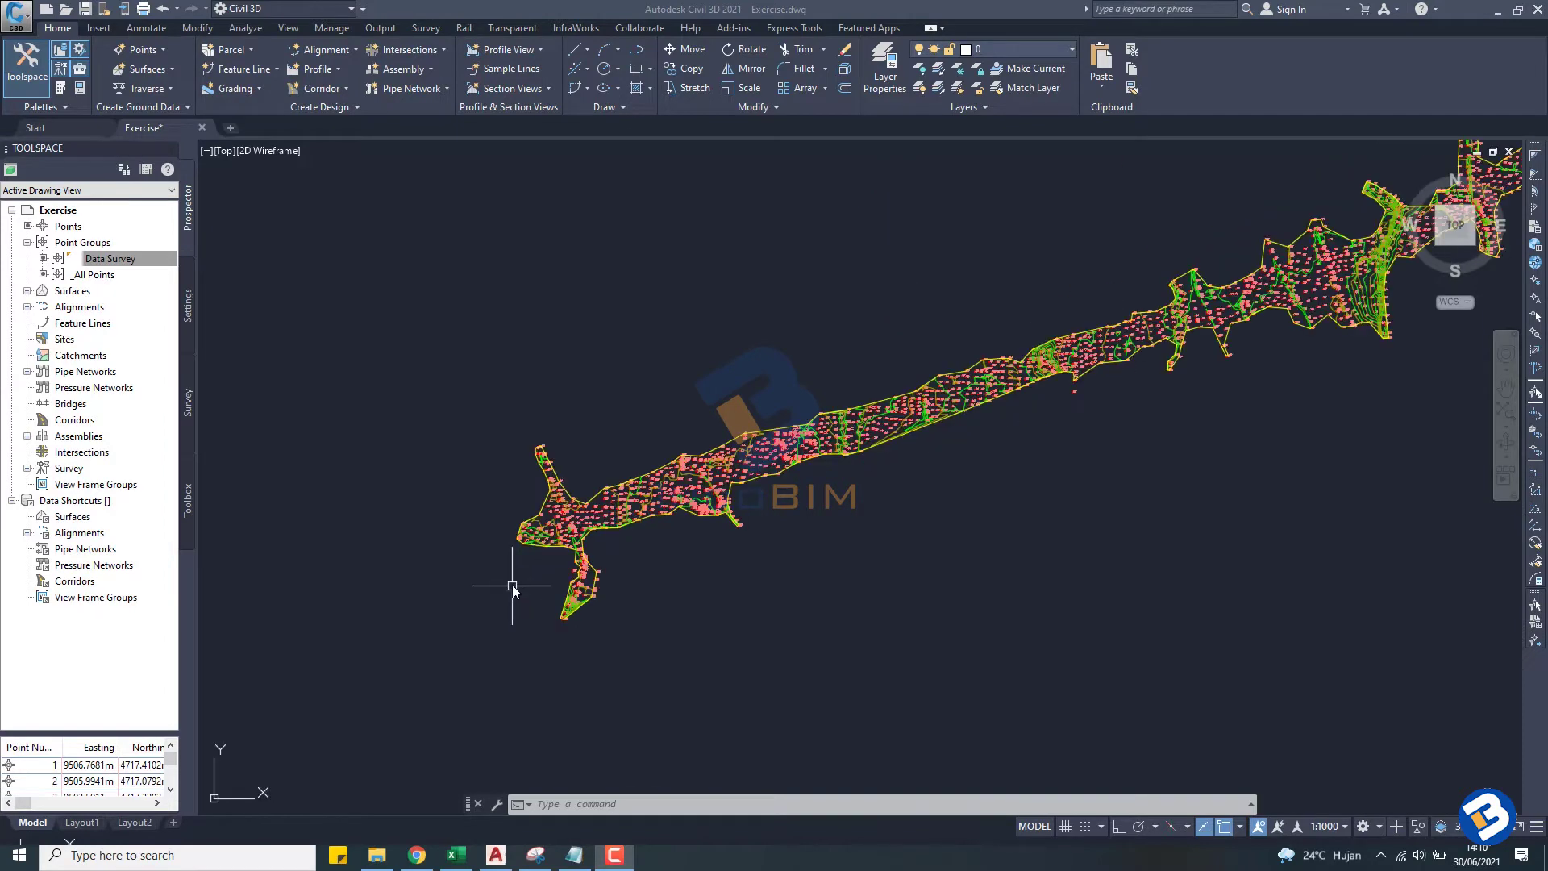
scroll(511, 587, up, 1)
scroll(516, 588, up, 1)
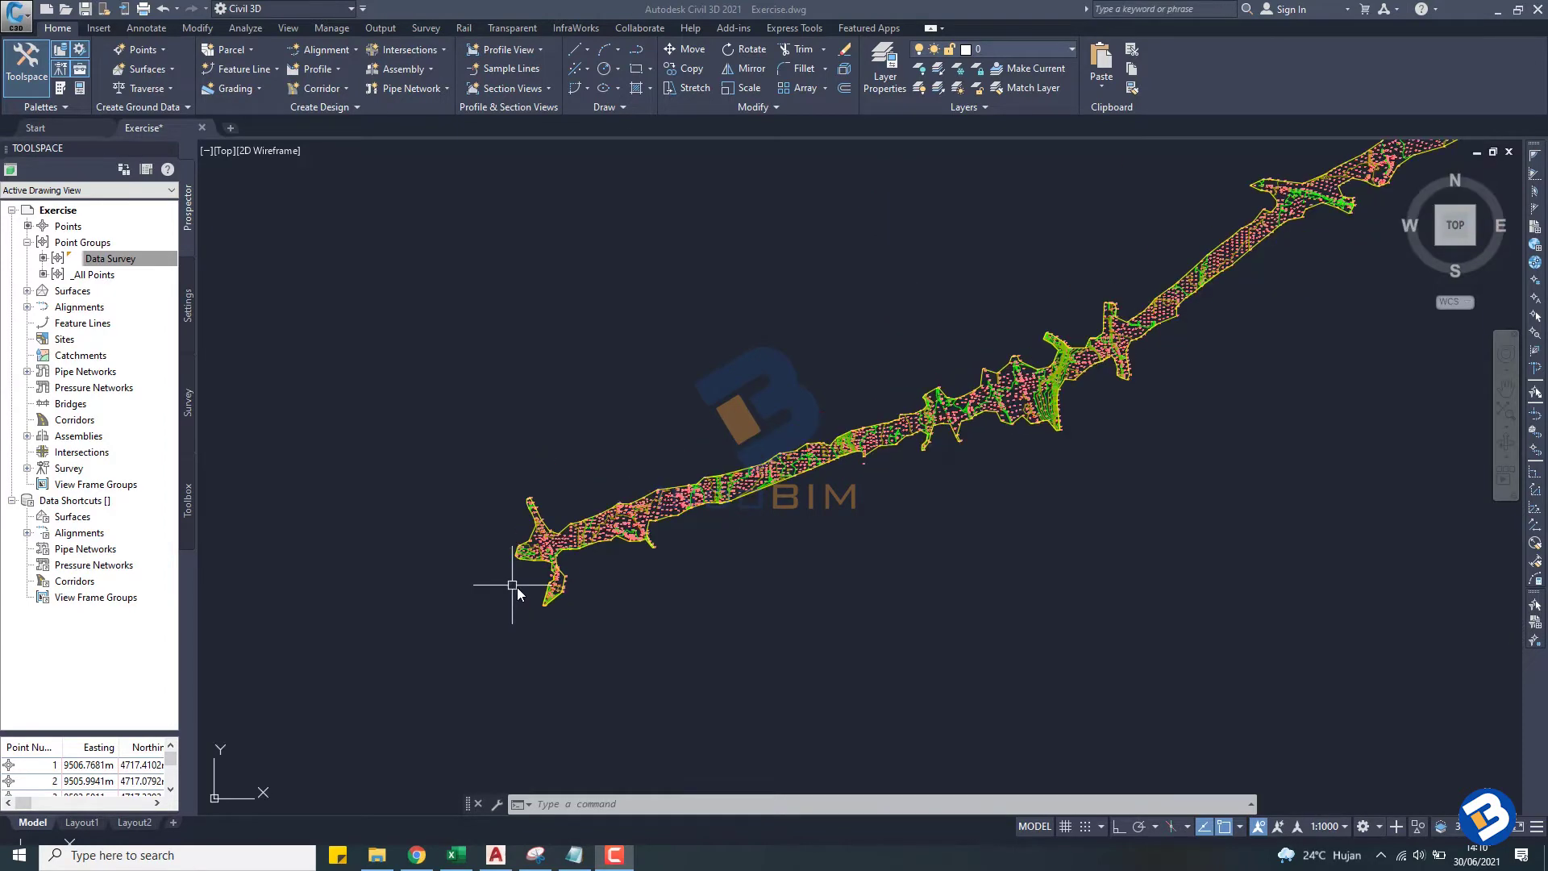
scroll(541, 582, down, 2)
scroll(541, 582, up, 2)
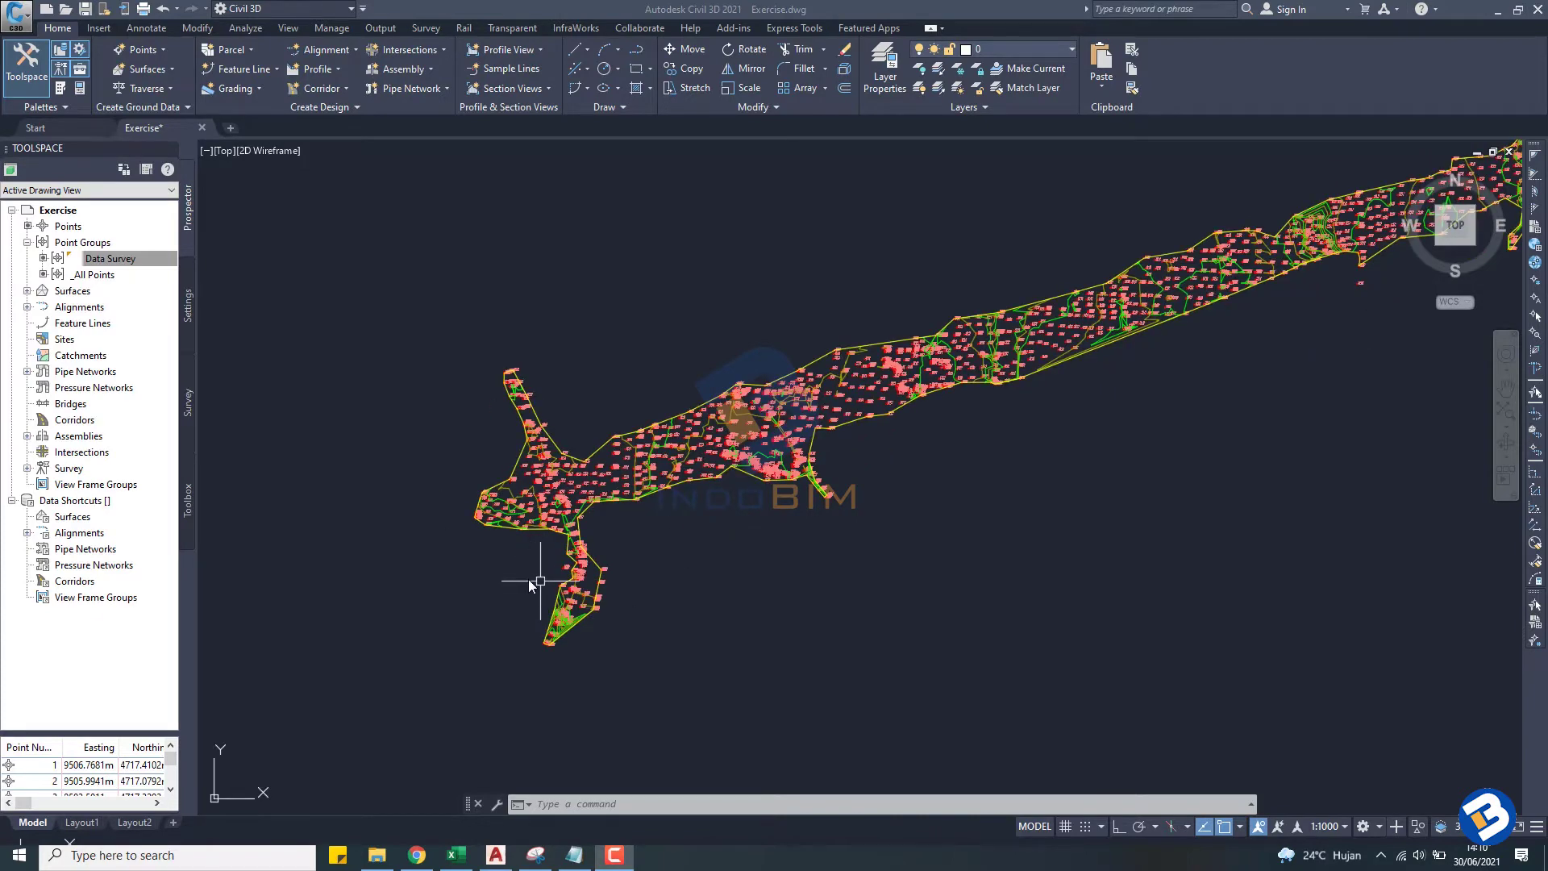
scroll(529, 579, up, 2)
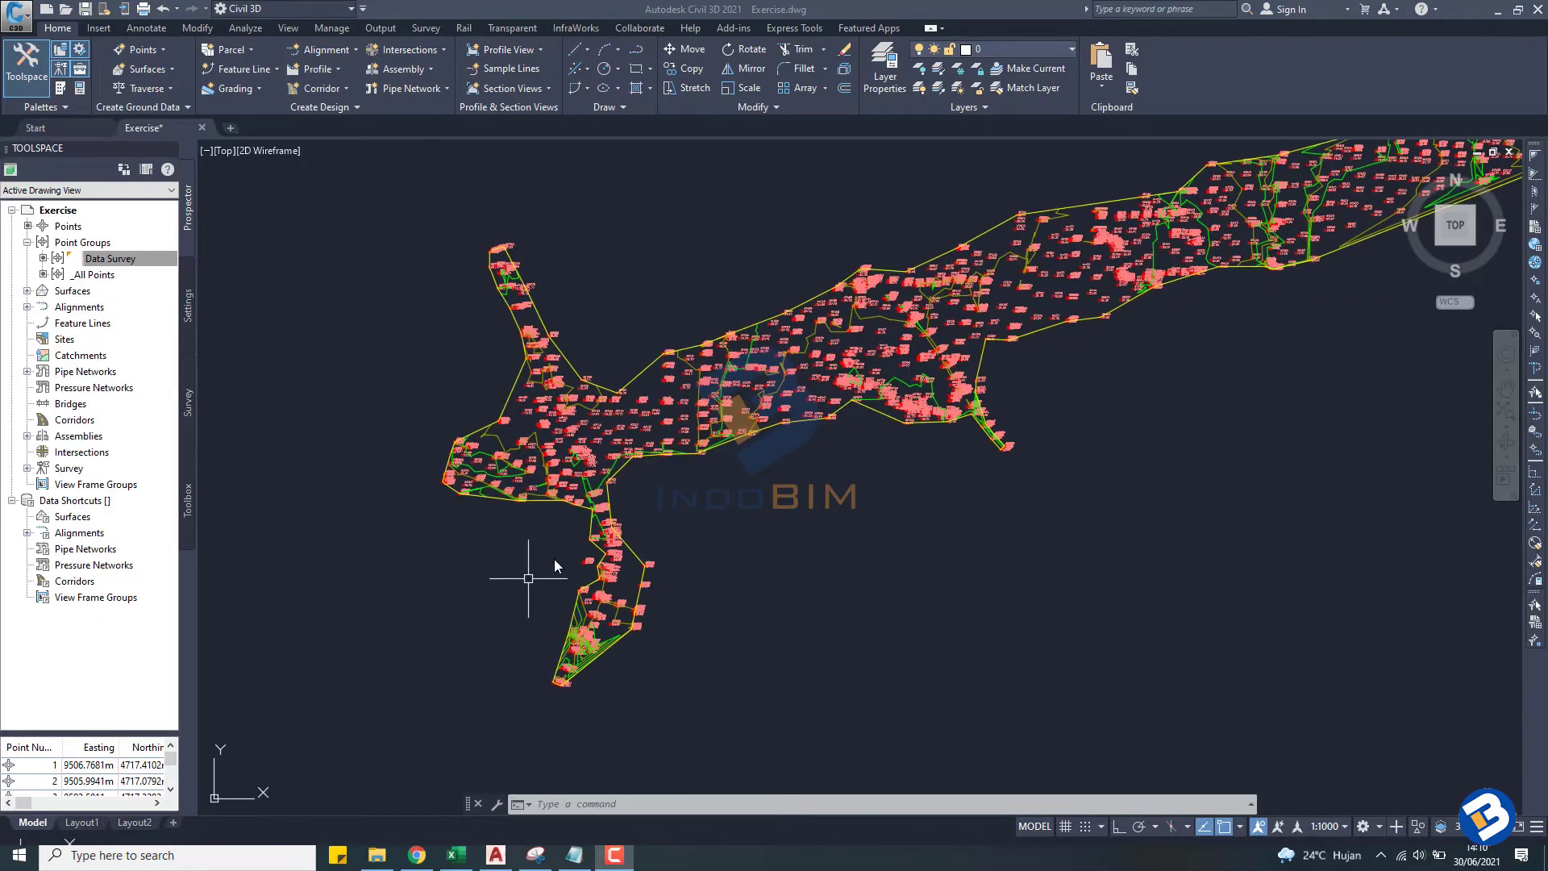
scroll(555, 559, down, 1)
scroll(555, 559, down, 2)
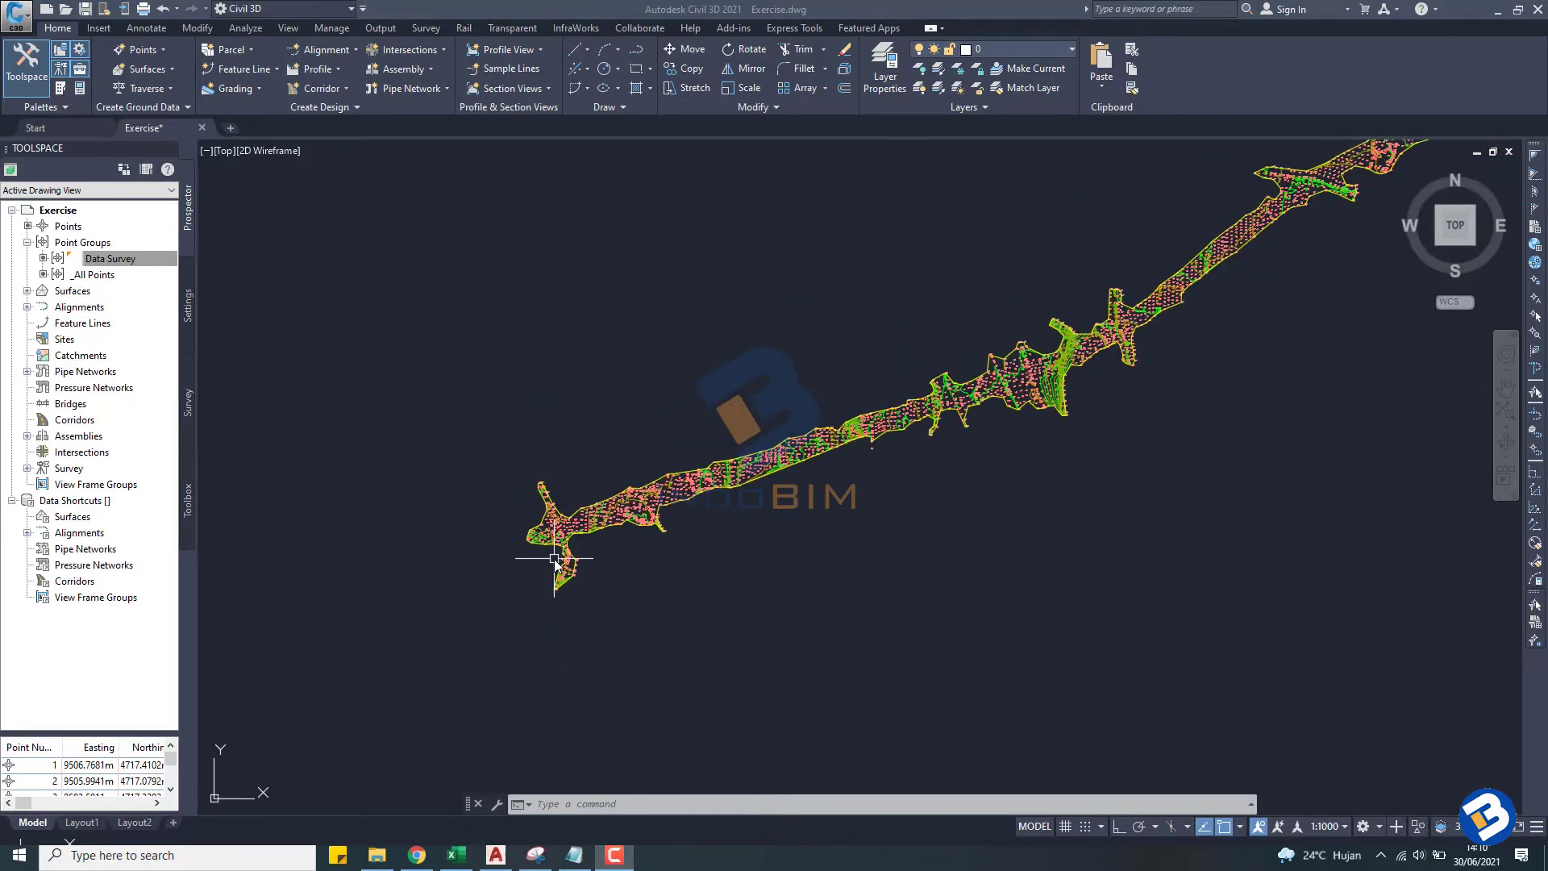
scroll(555, 559, up, 3)
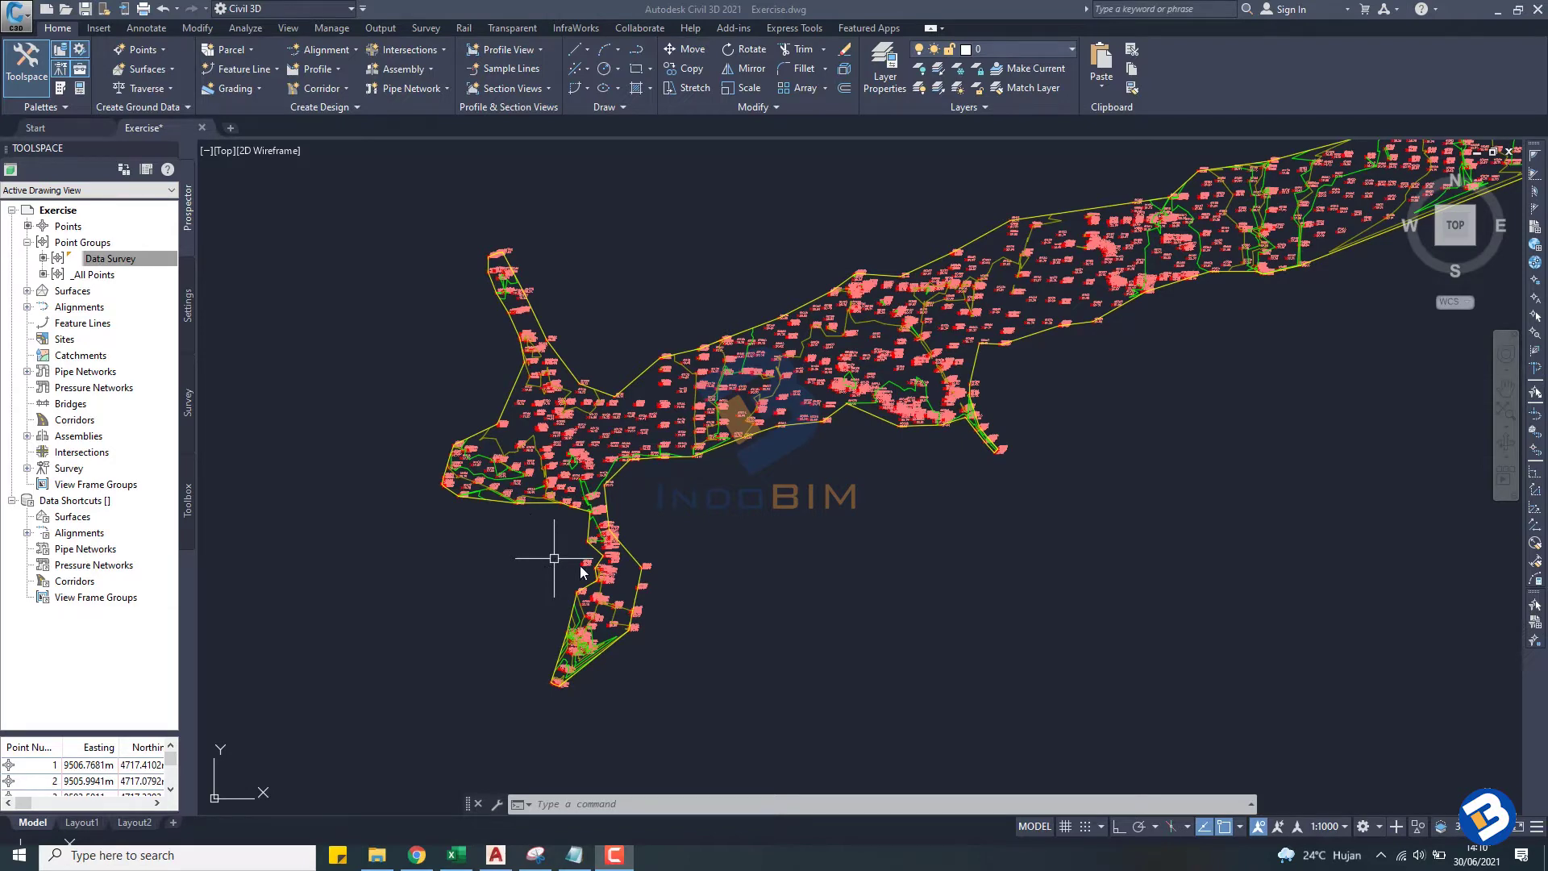
click(687, 556)
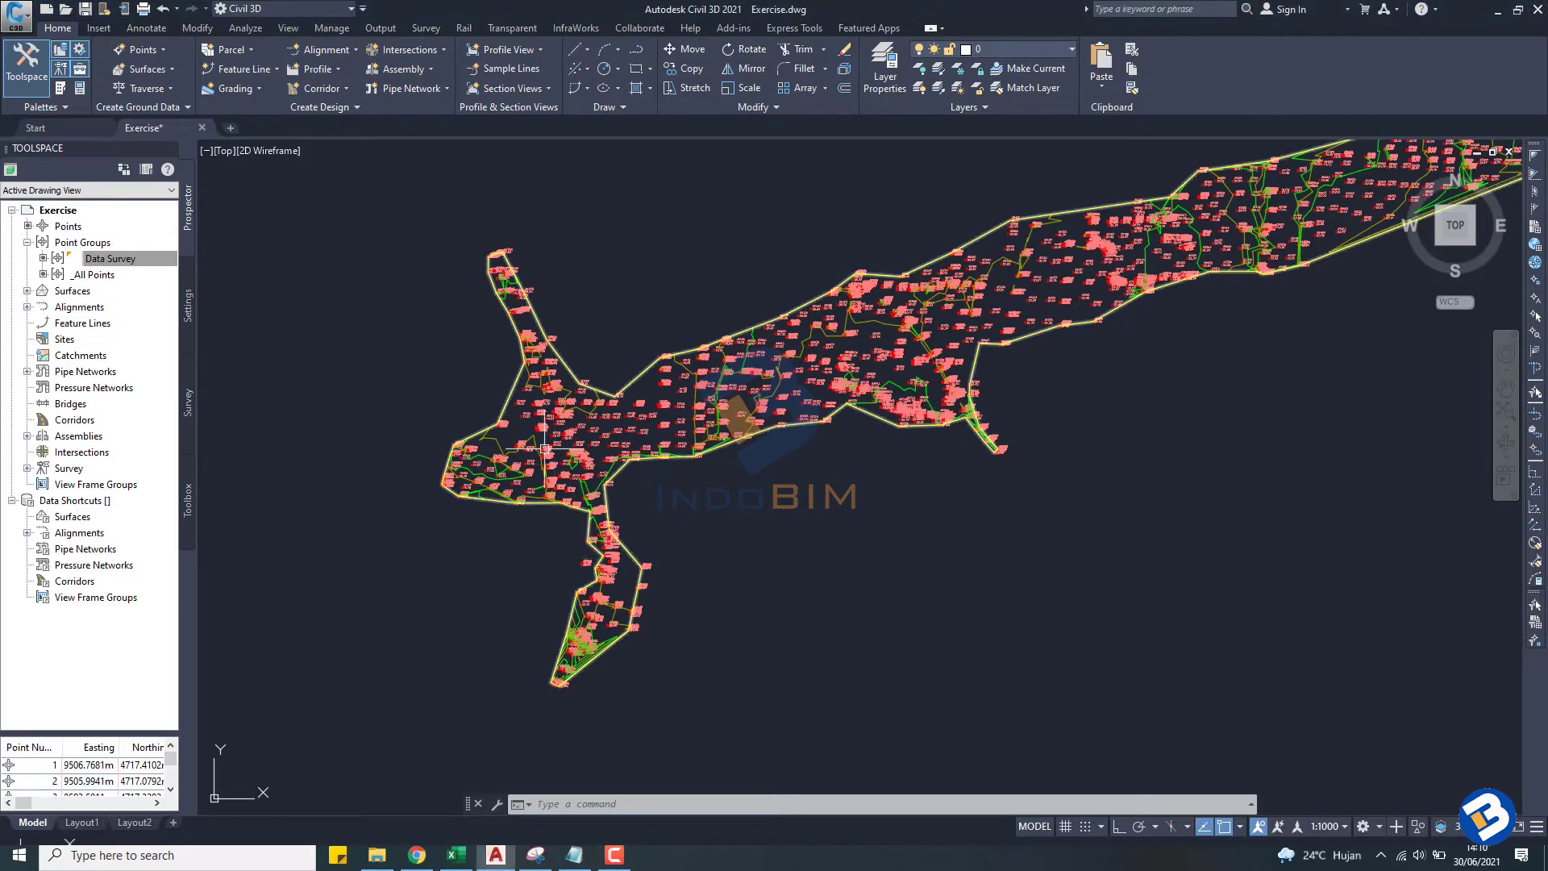
scroll(544, 443, up, 3)
scroll(901, 306, down, 3)
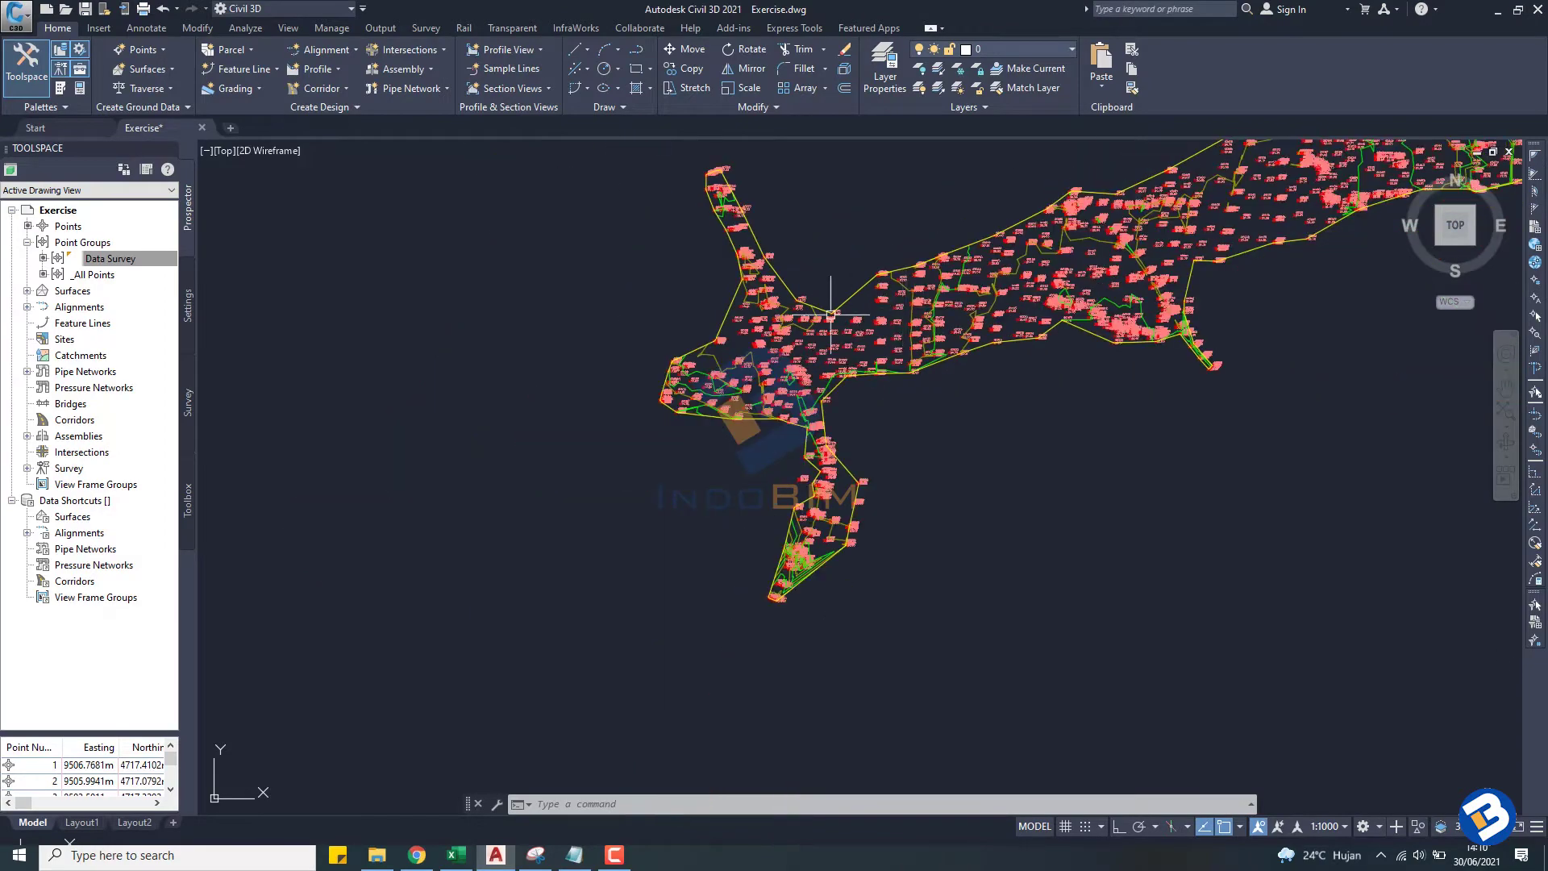
scroll(767, 375, up, 3)
scroll(758, 376, down, 5)
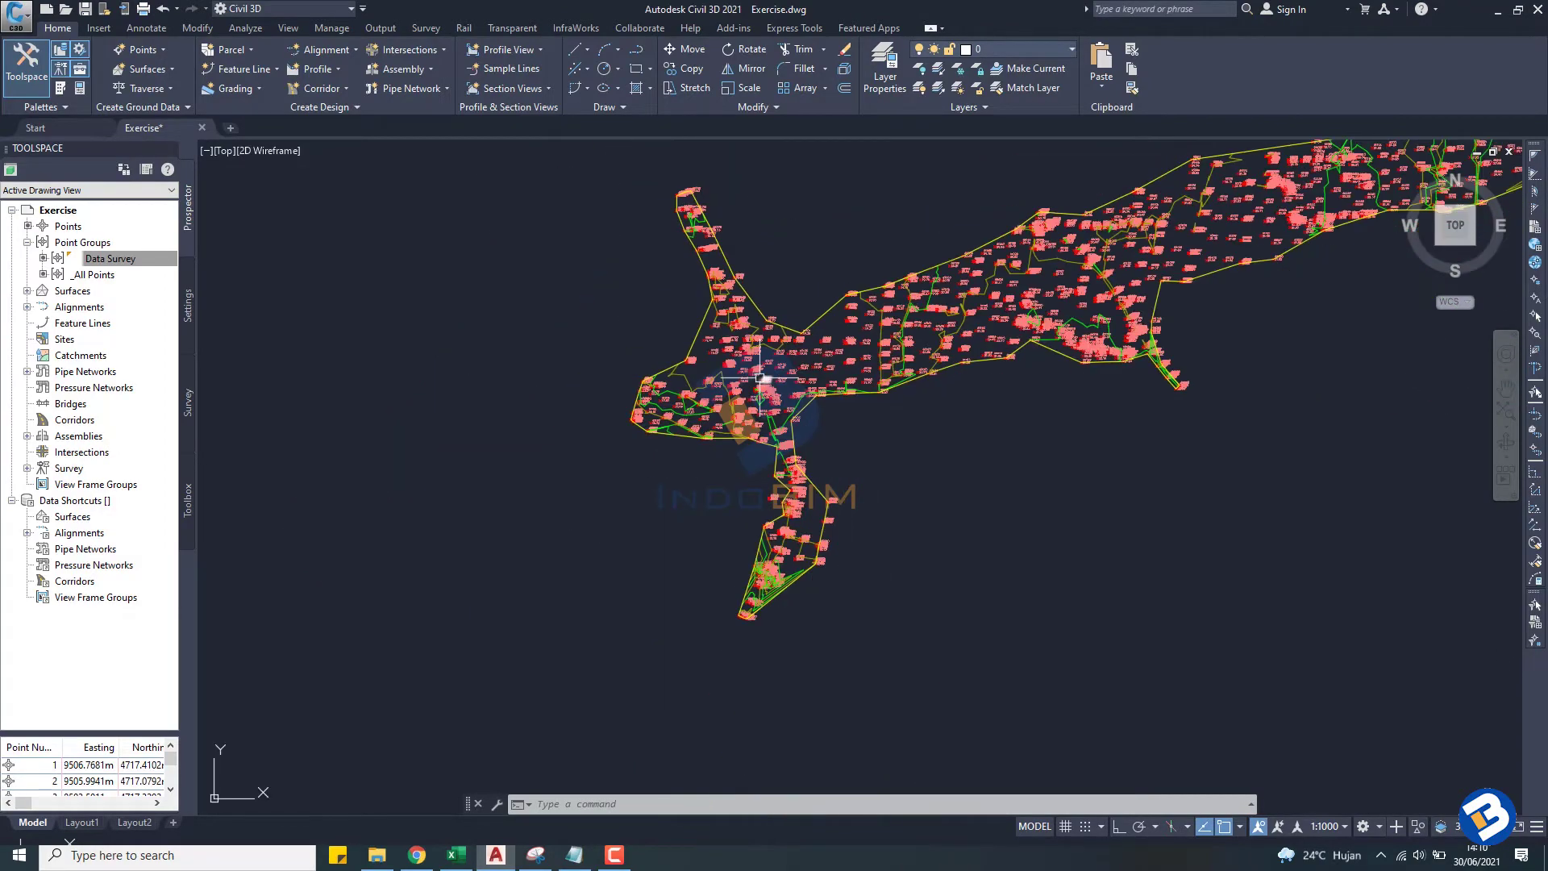
middle_drag(758, 376, 819, 464)
scroll(807, 468, down, 2)
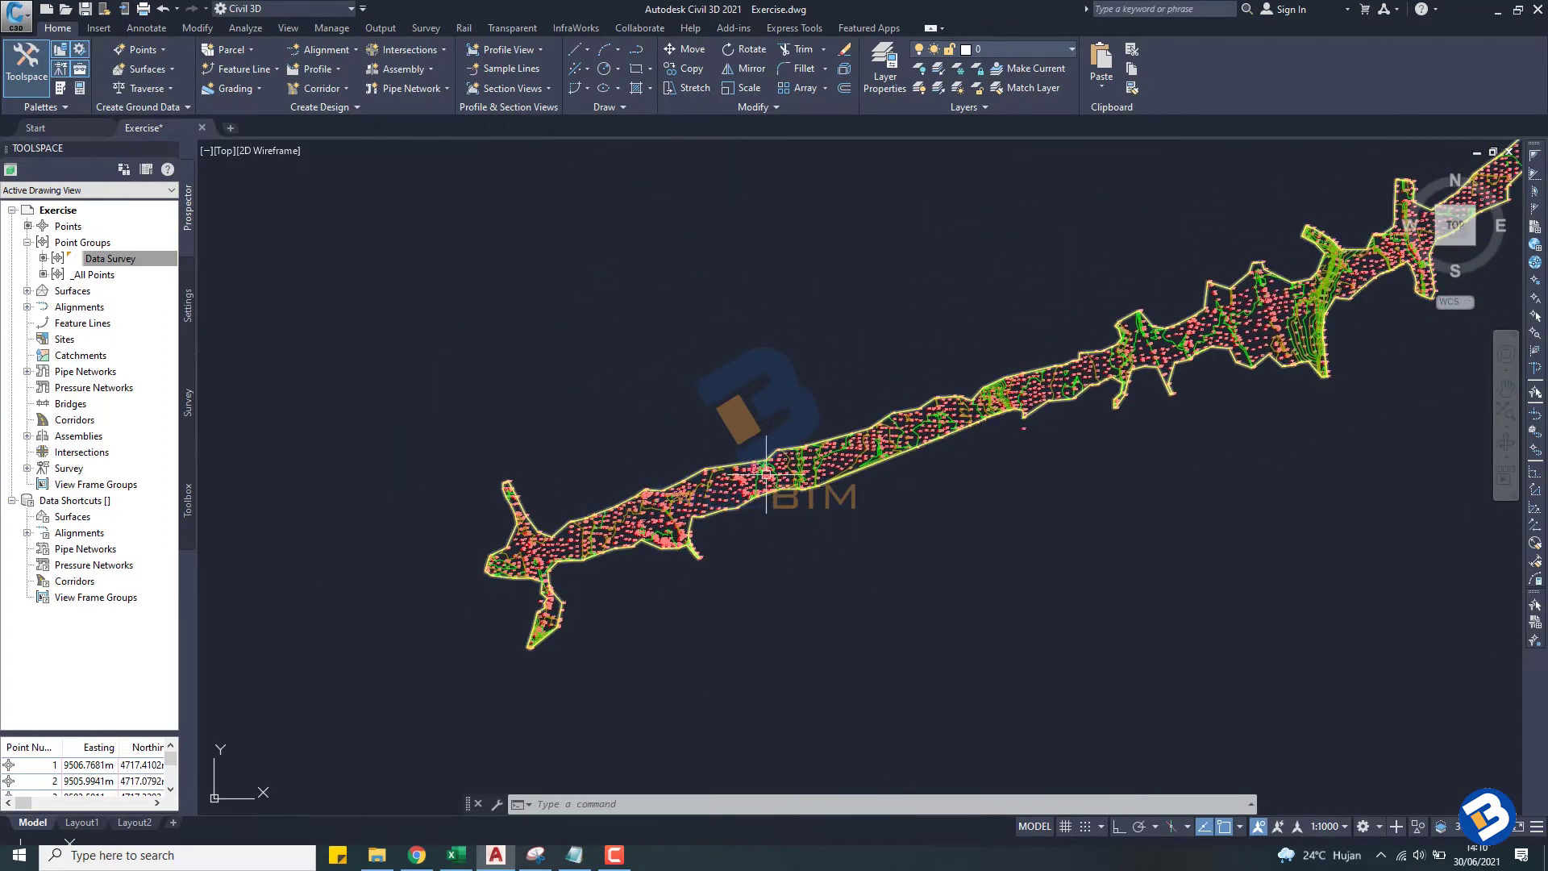
scroll(571, 546, up, 3)
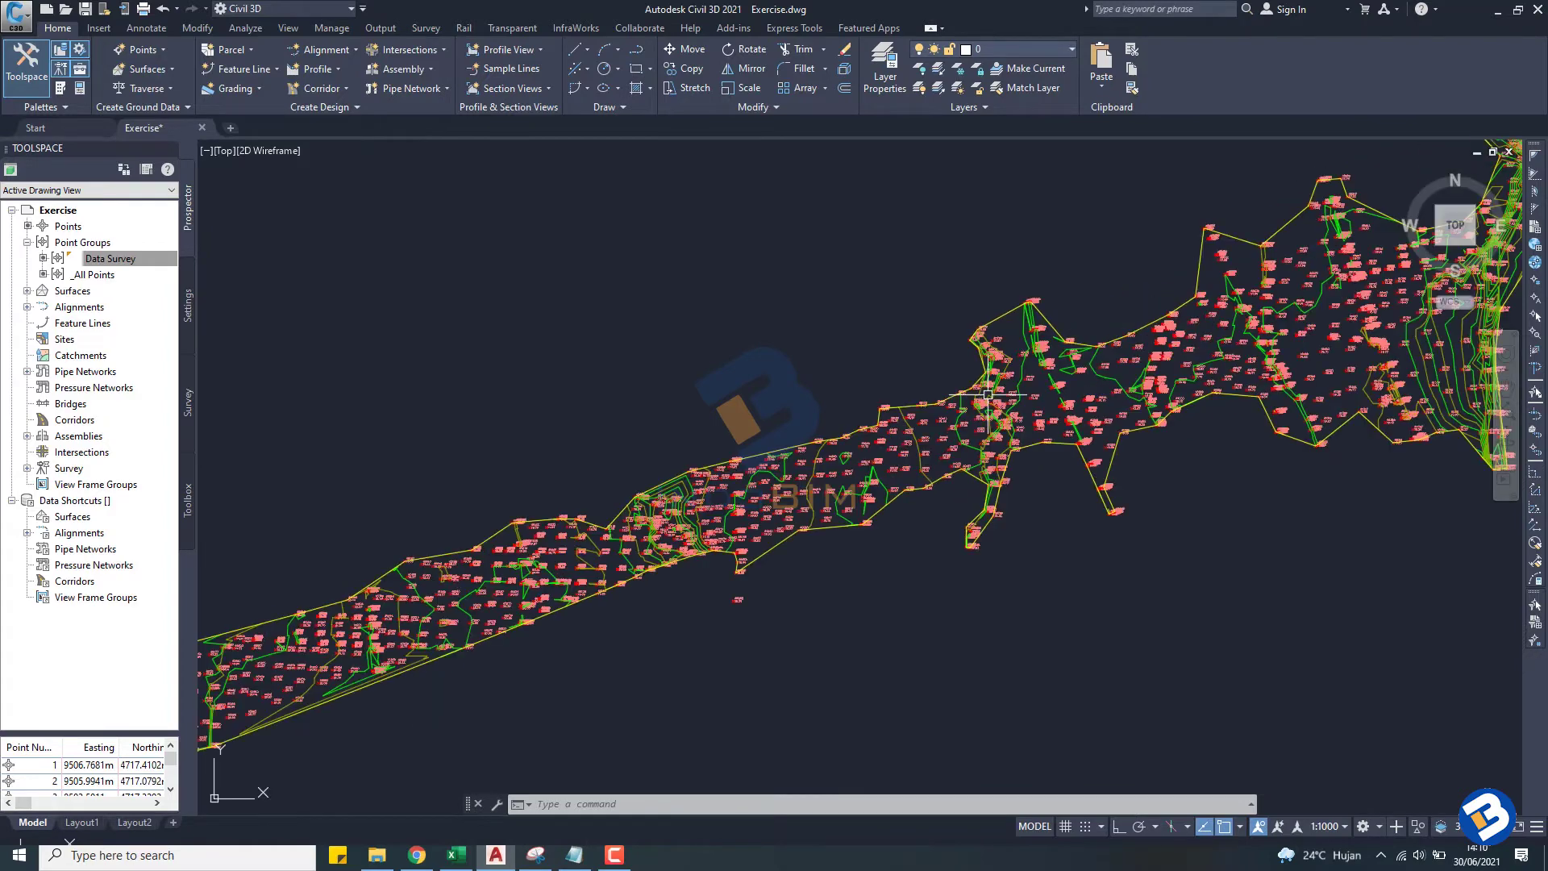
scroll(572, 546, down, 2)
scroll(572, 546, up, 2)
scroll(572, 546, up, 2)
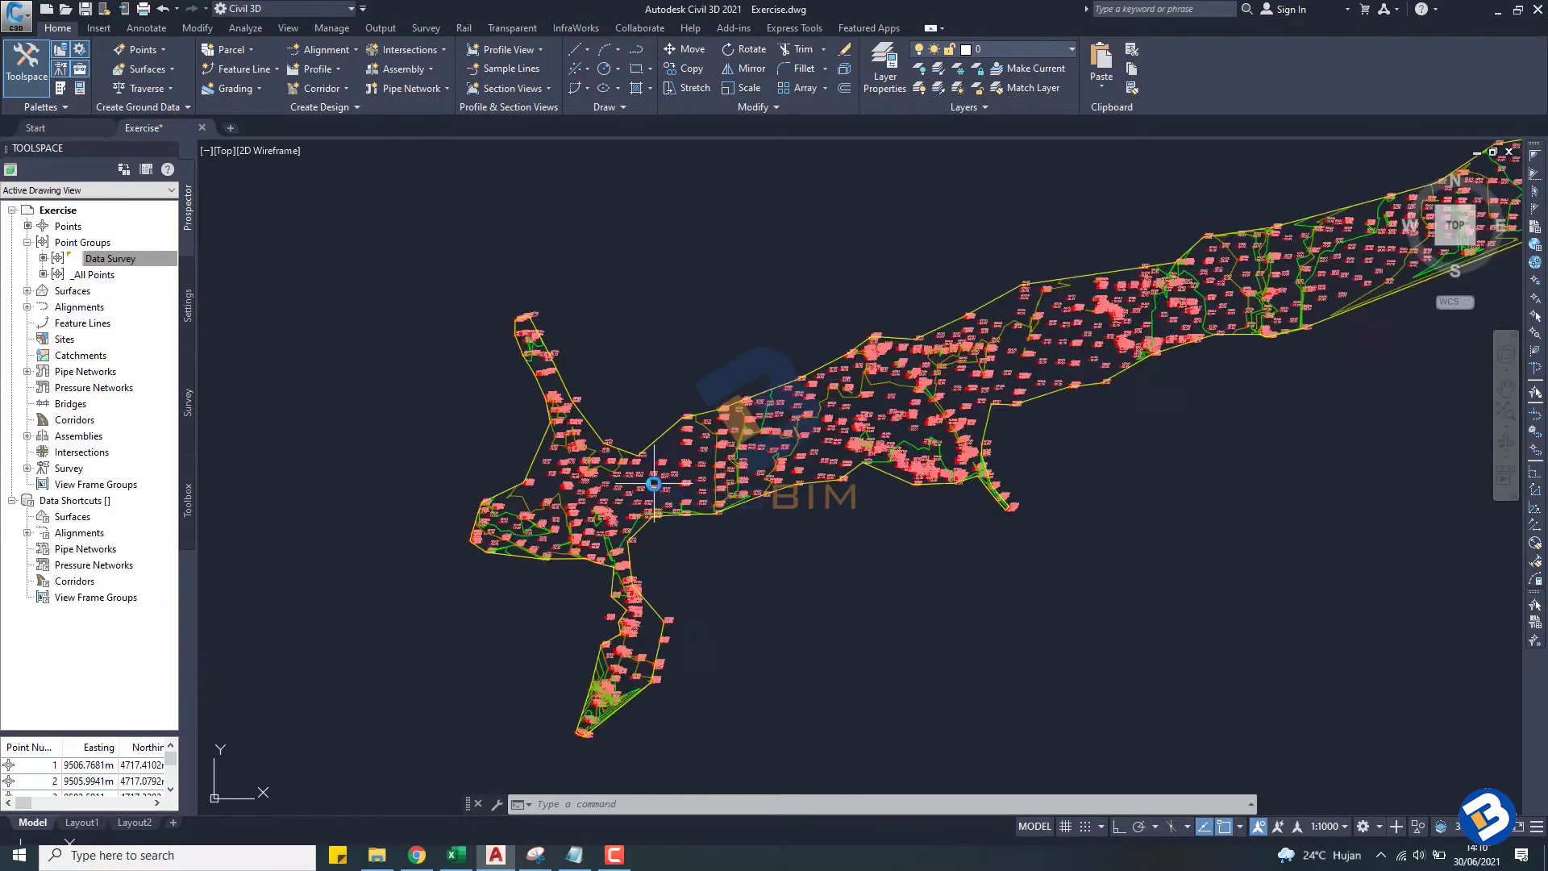
scroll(571, 546, up, 2)
middle_drag(677, 379, 775, 369)
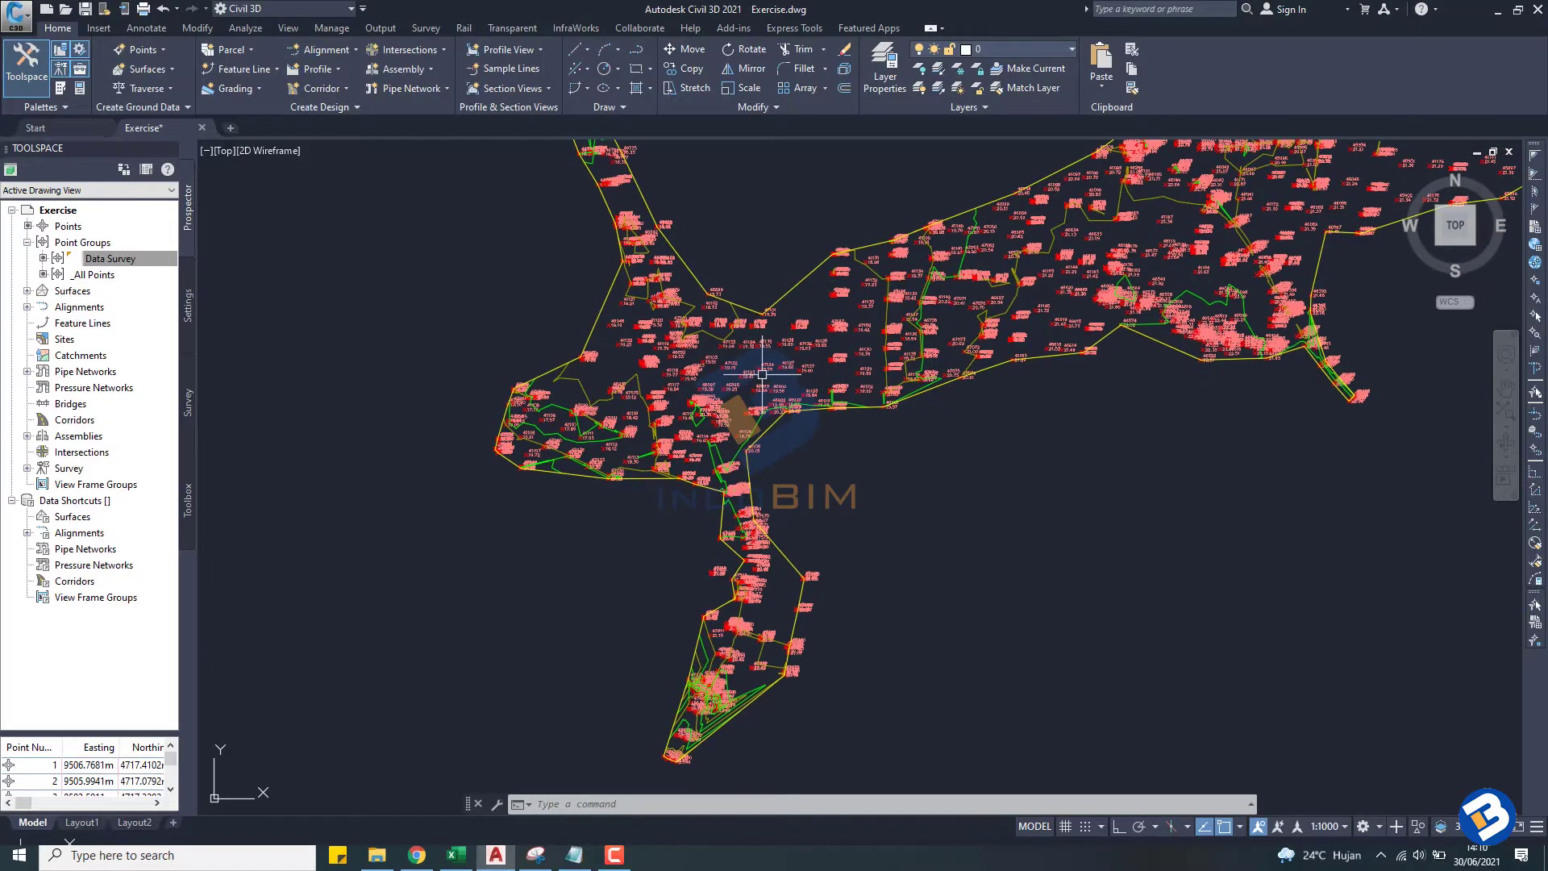
scroll(762, 373, down, 2)
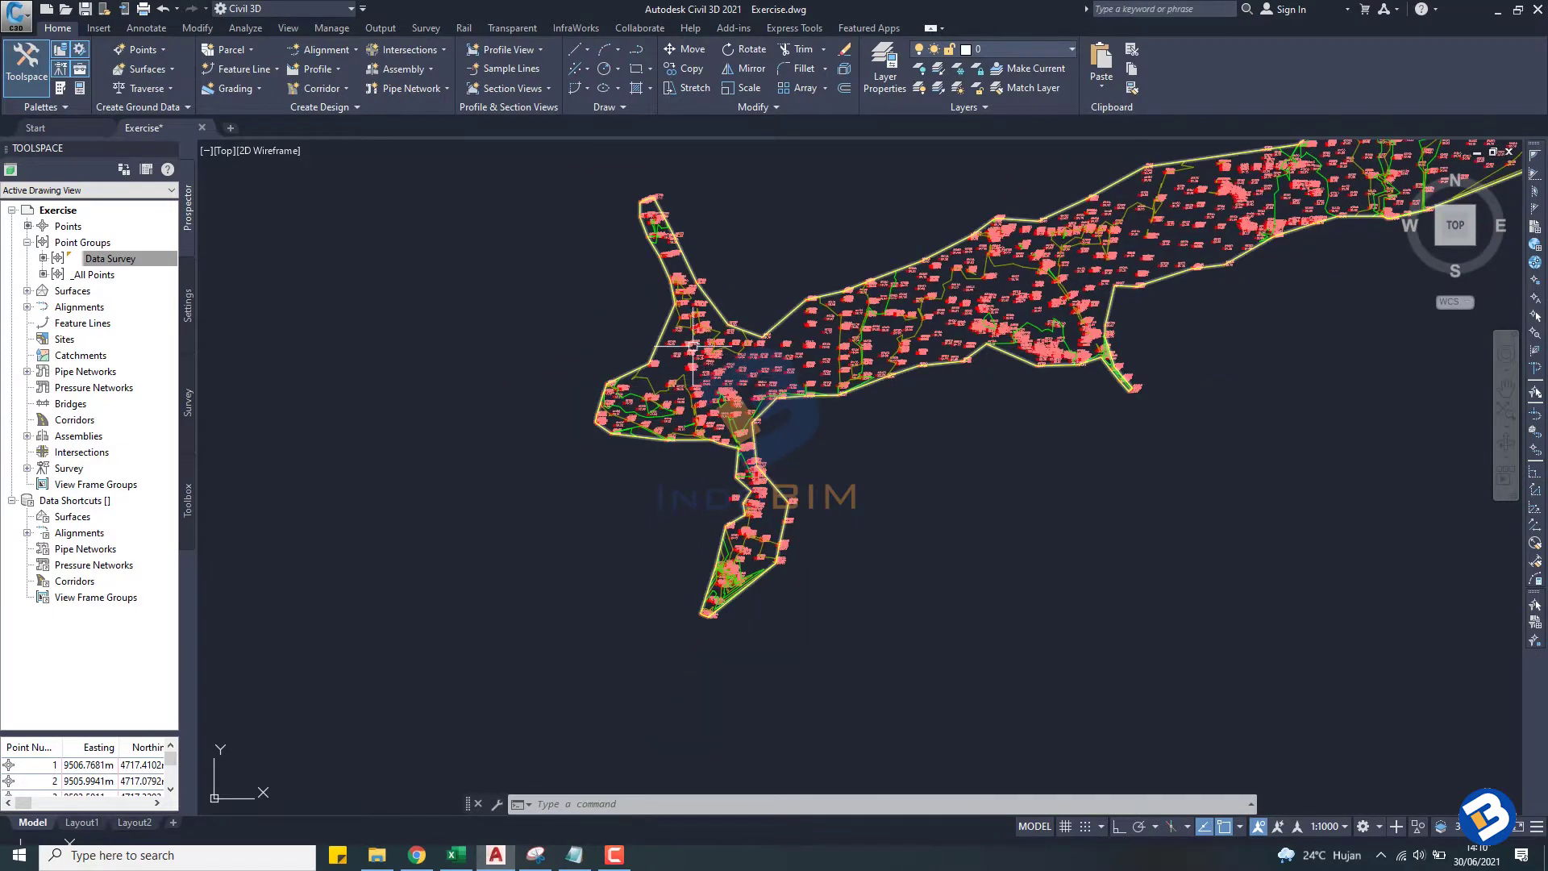
scroll(774, 564, up, 2)
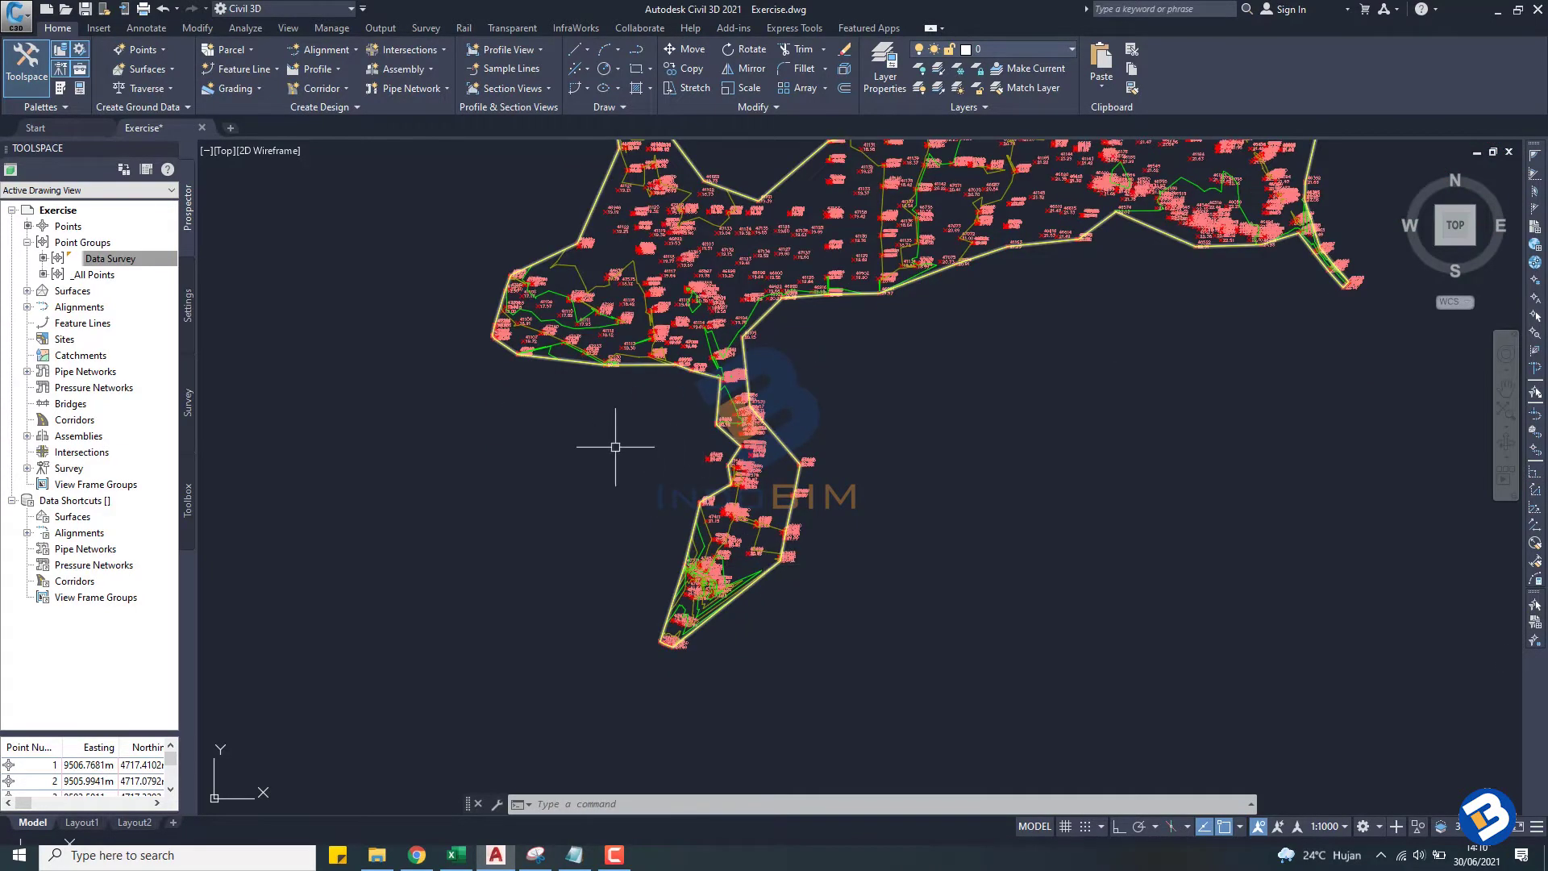
scroll(806, 460, down, 3)
scroll(932, 412, up, 1)
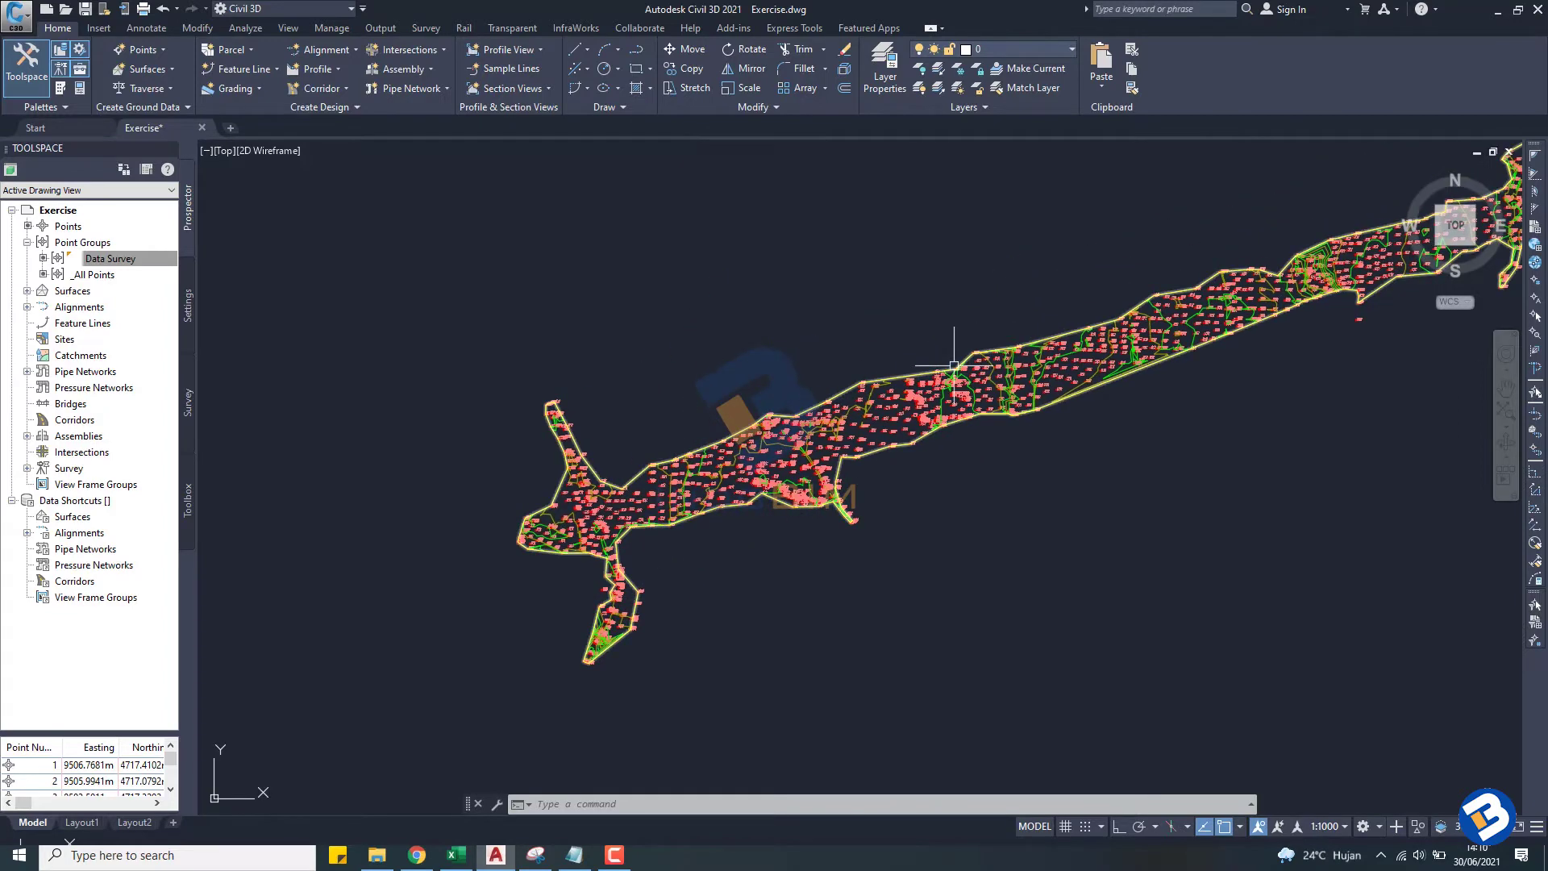
middle_drag(954, 365, 869, 364)
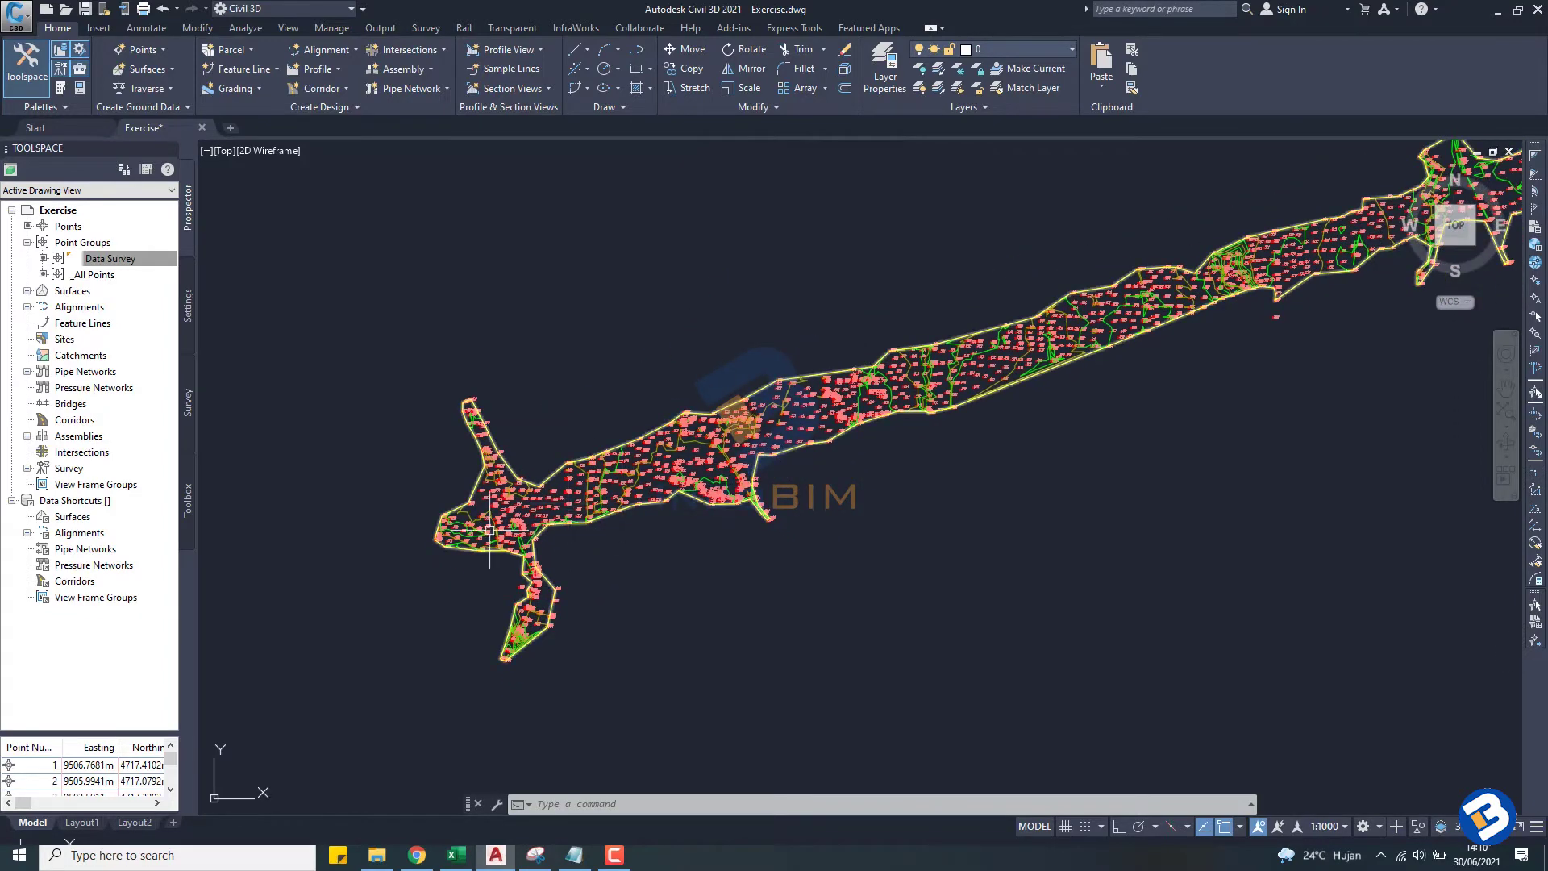
scroll(489, 530, up, 3)
middle_drag(540, 482, 690, 405)
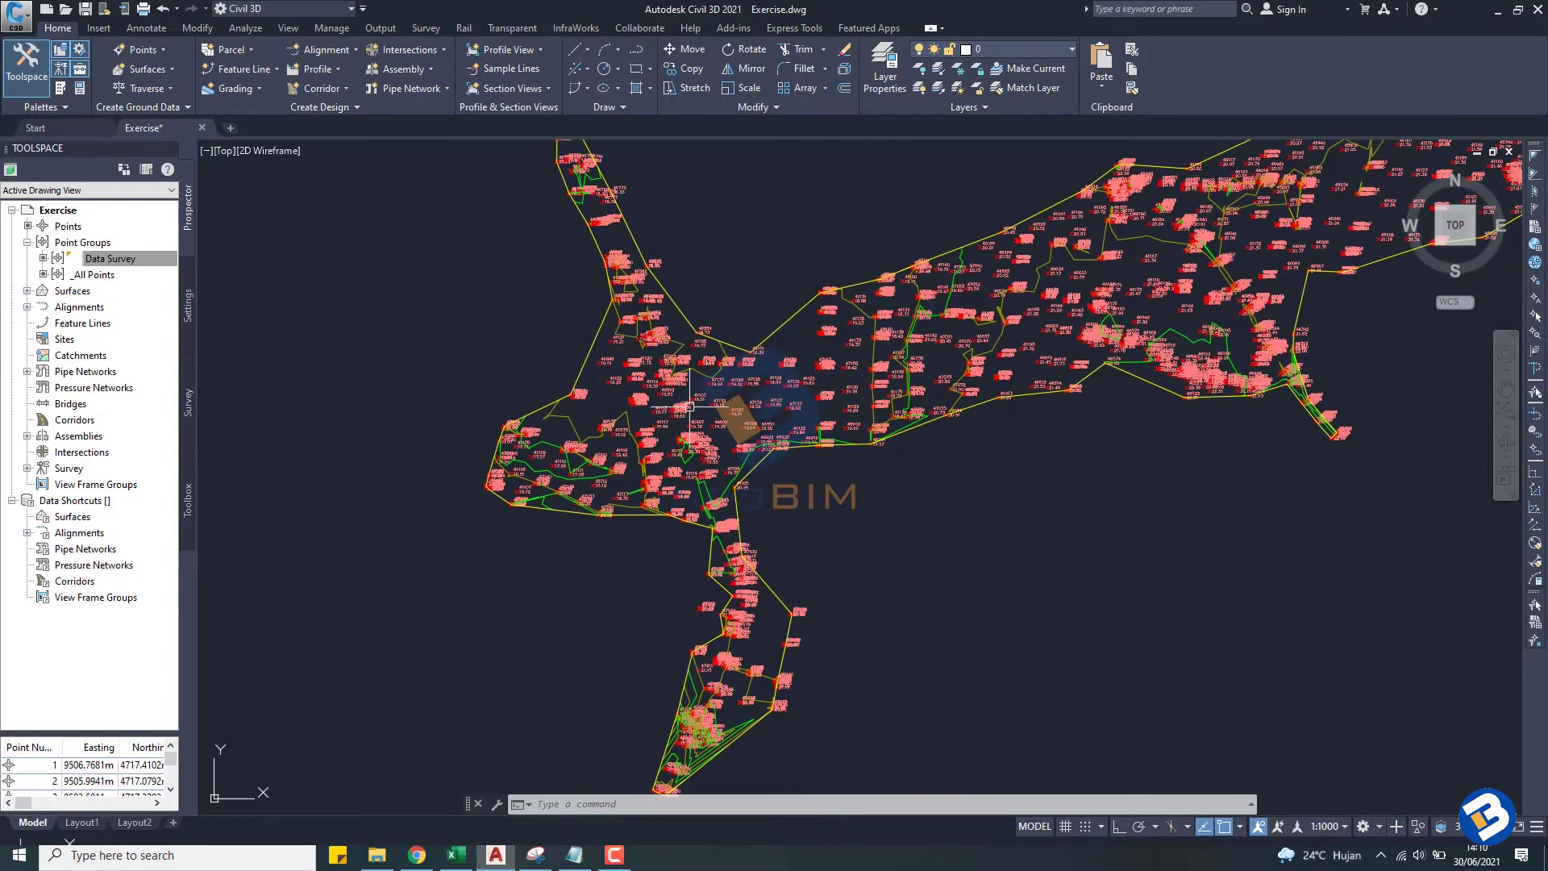
scroll(689, 405, up, 3)
scroll(662, 435, down, 3)
scroll(622, 477, up, 4)
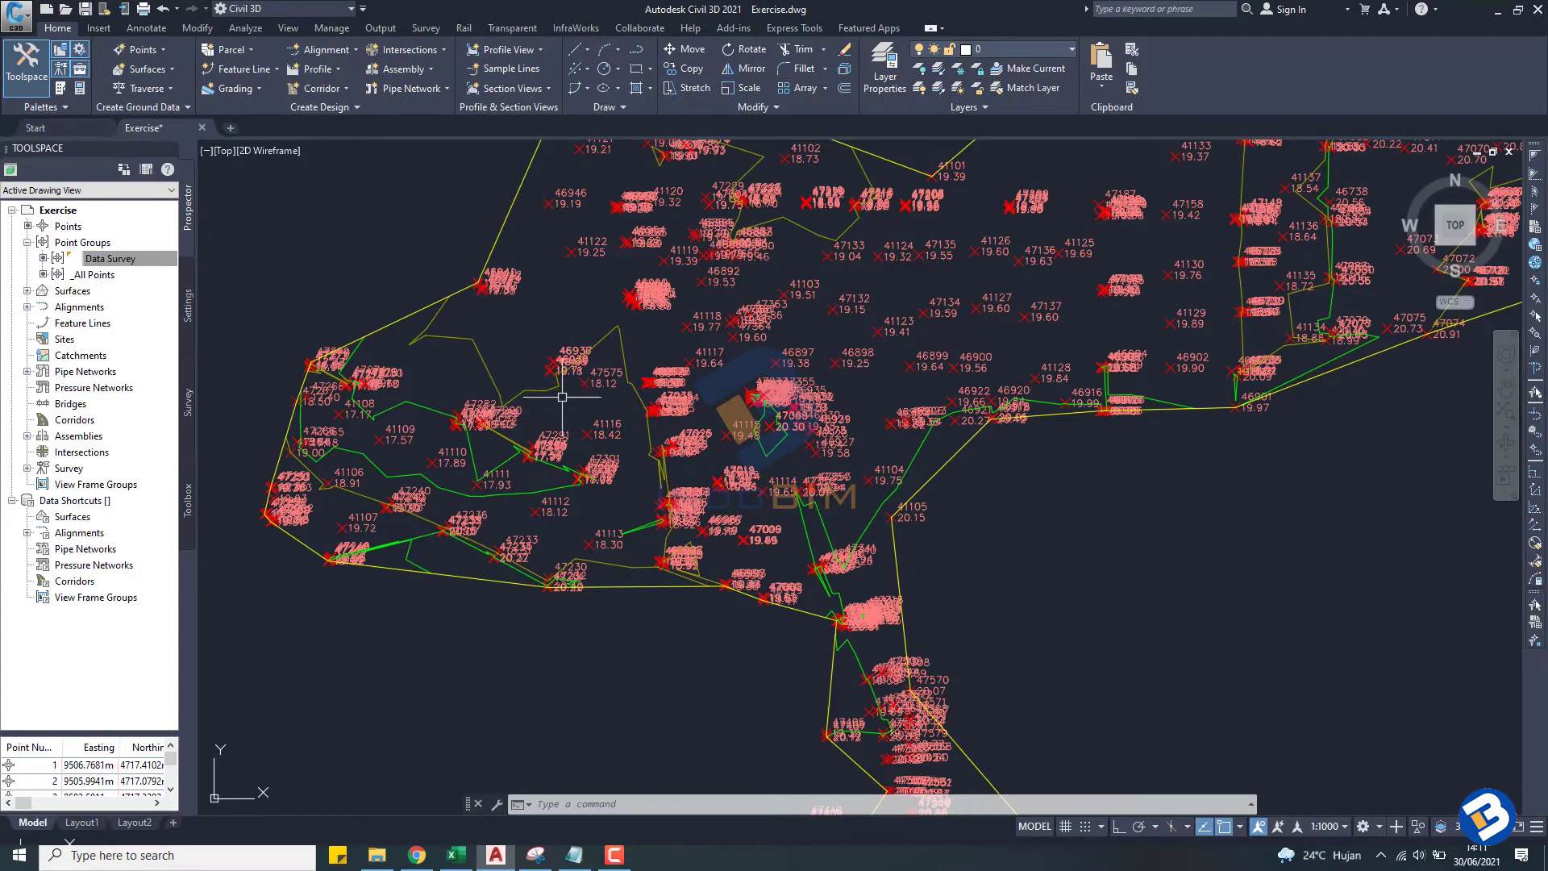
Step: Open Point Group Properties for the Data Survey point group
click(110, 261)
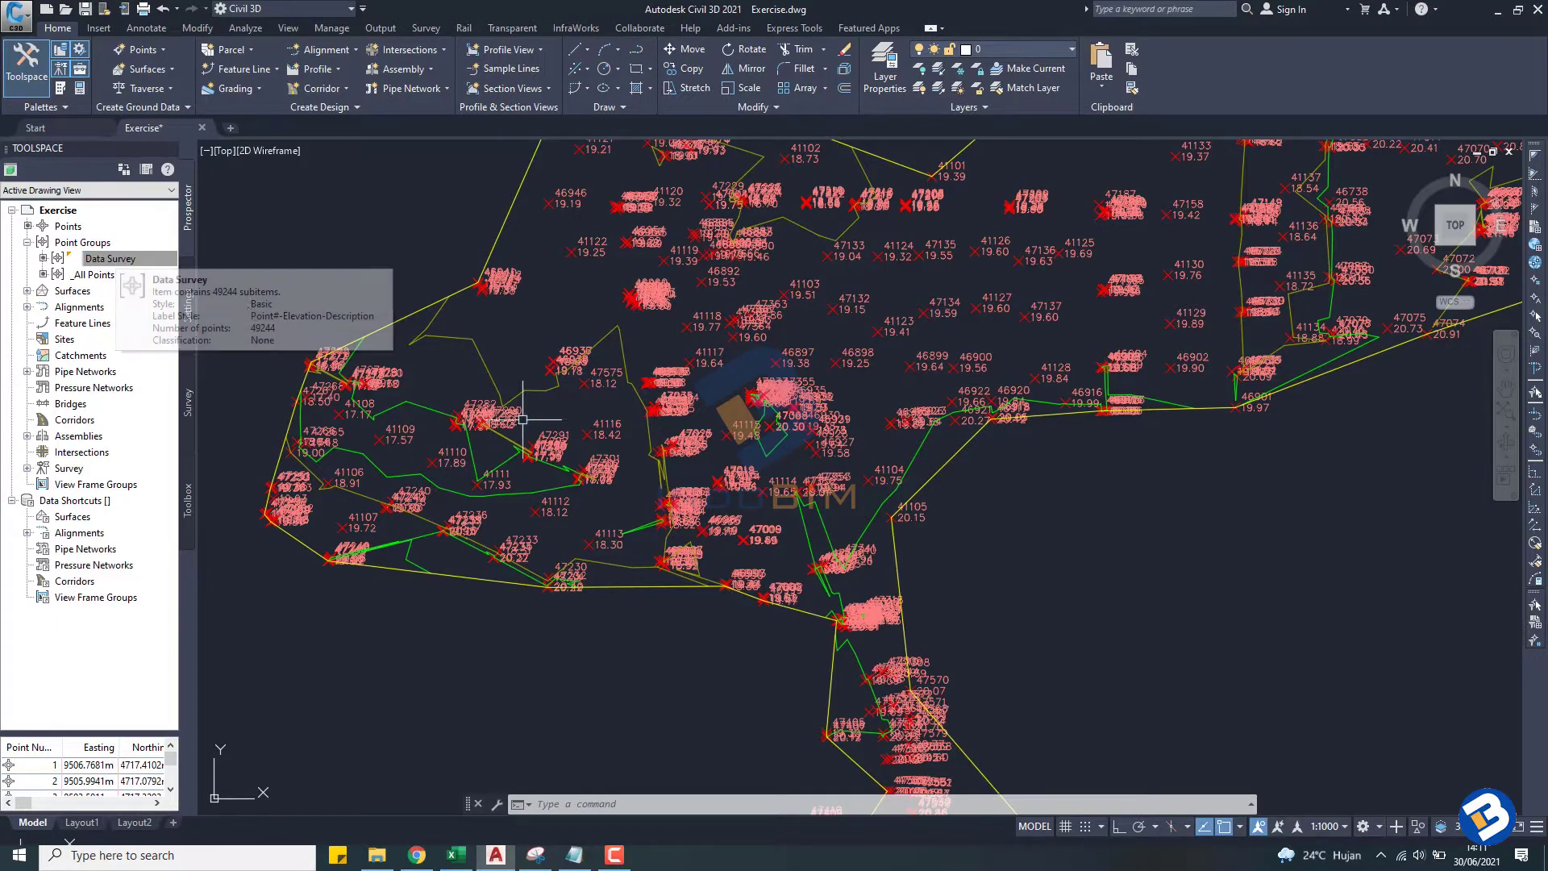
right_click(118, 266)
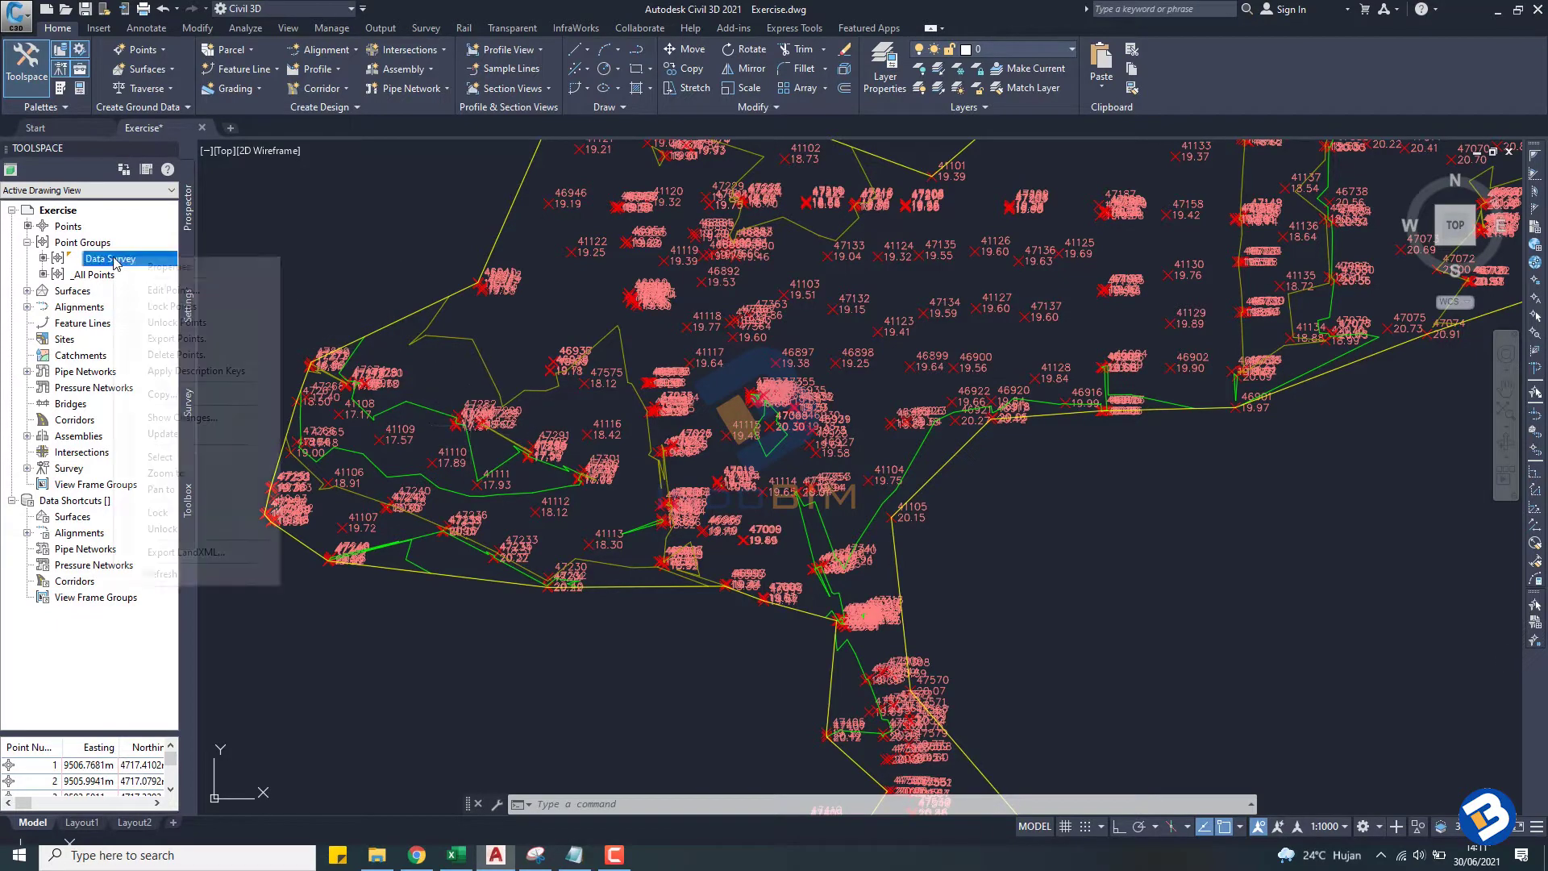
click(410, 373)
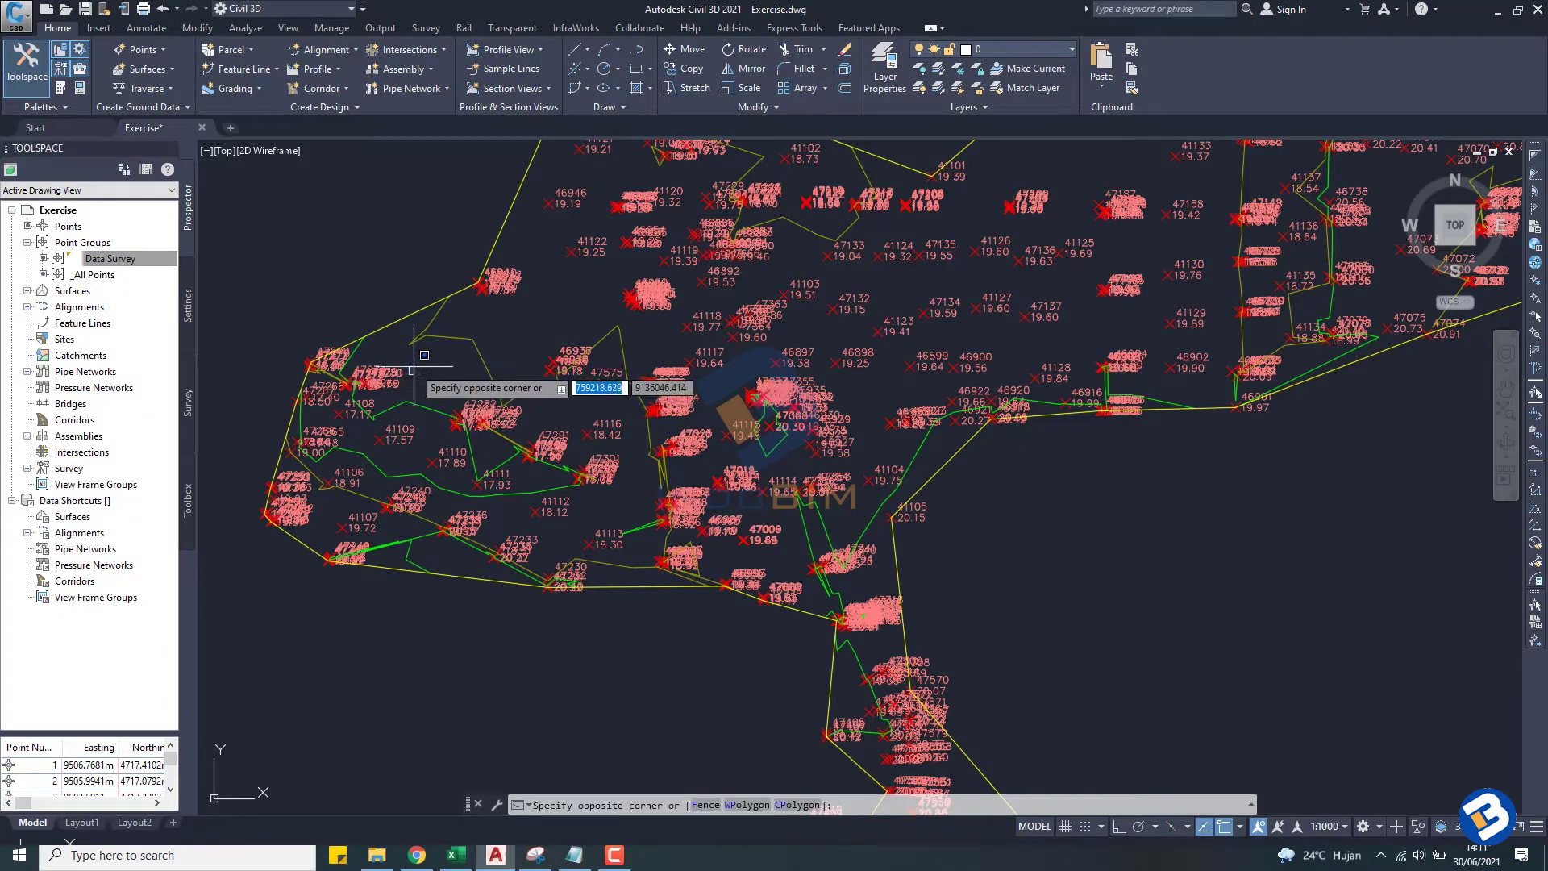
click(95, 278)
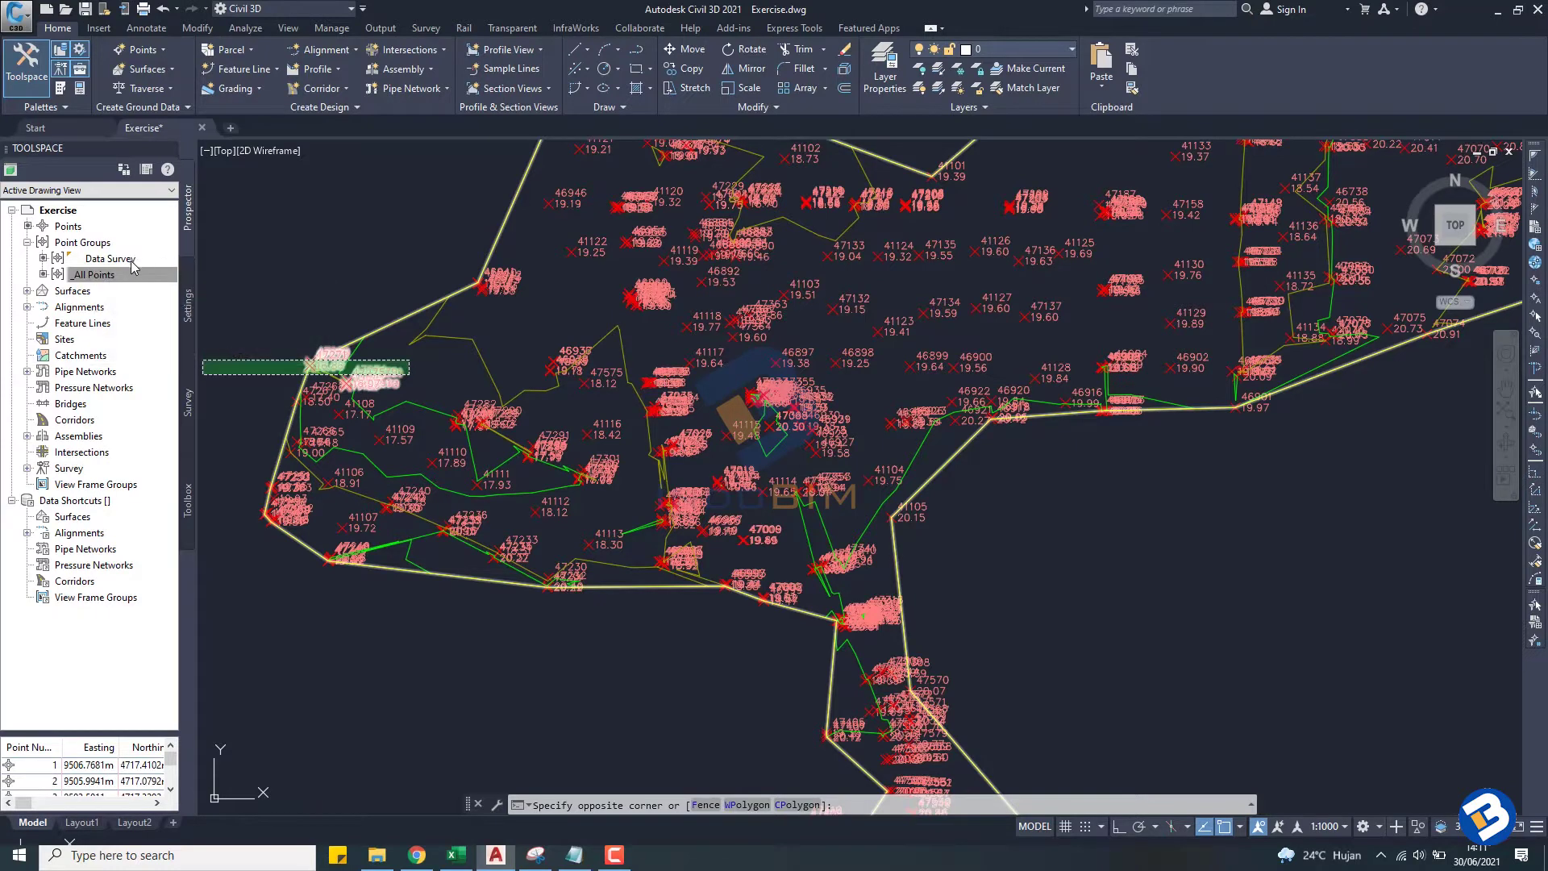
click(110, 261)
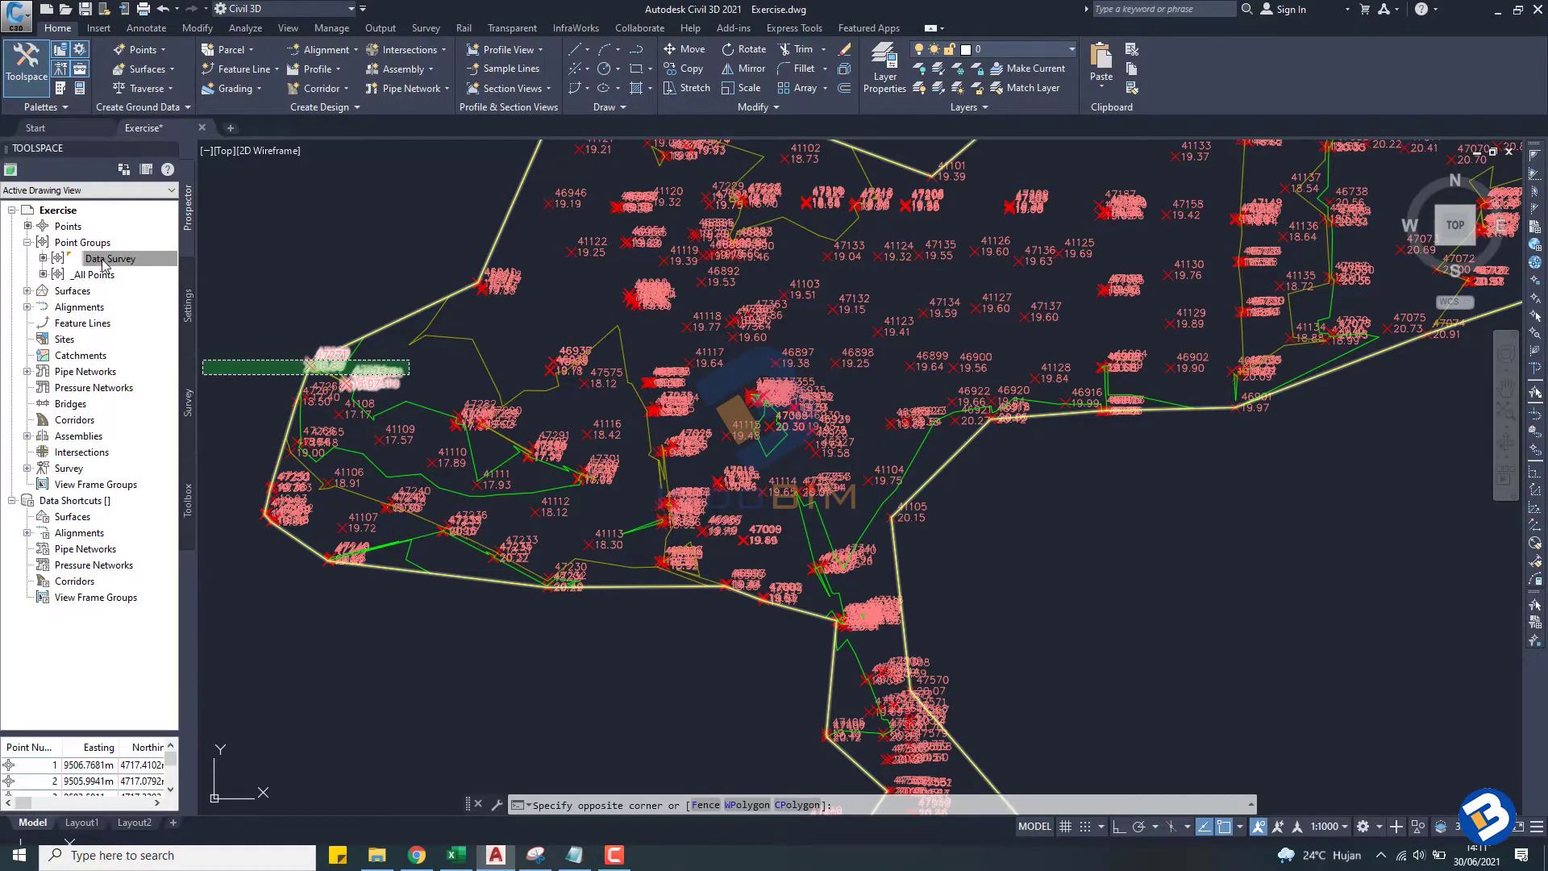
right_click(105, 264)
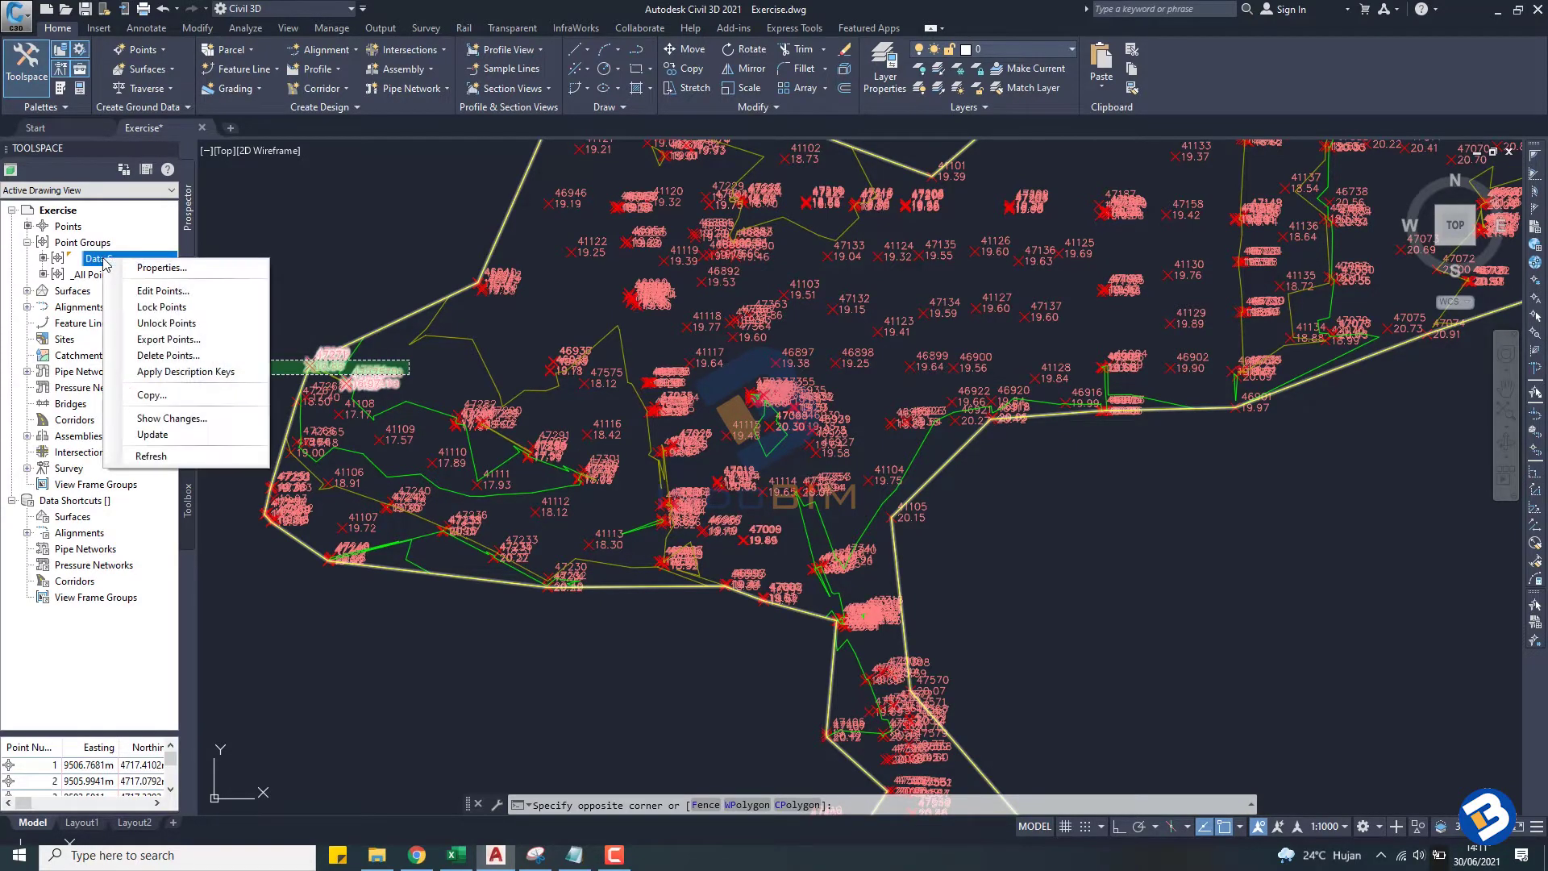
click(144, 269)
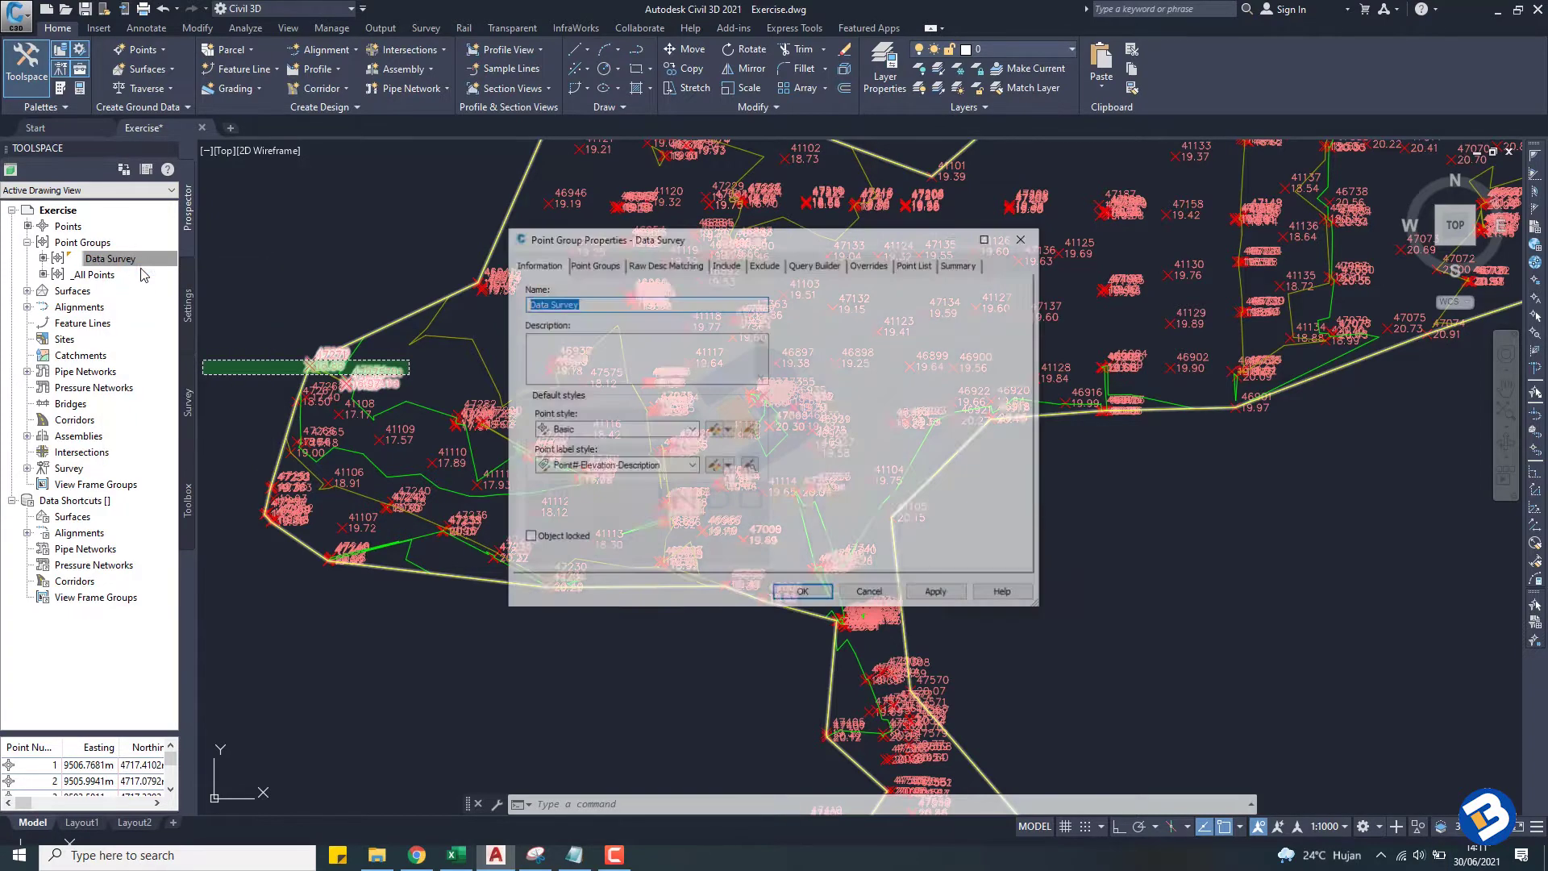
drag(717, 241, 936, 231)
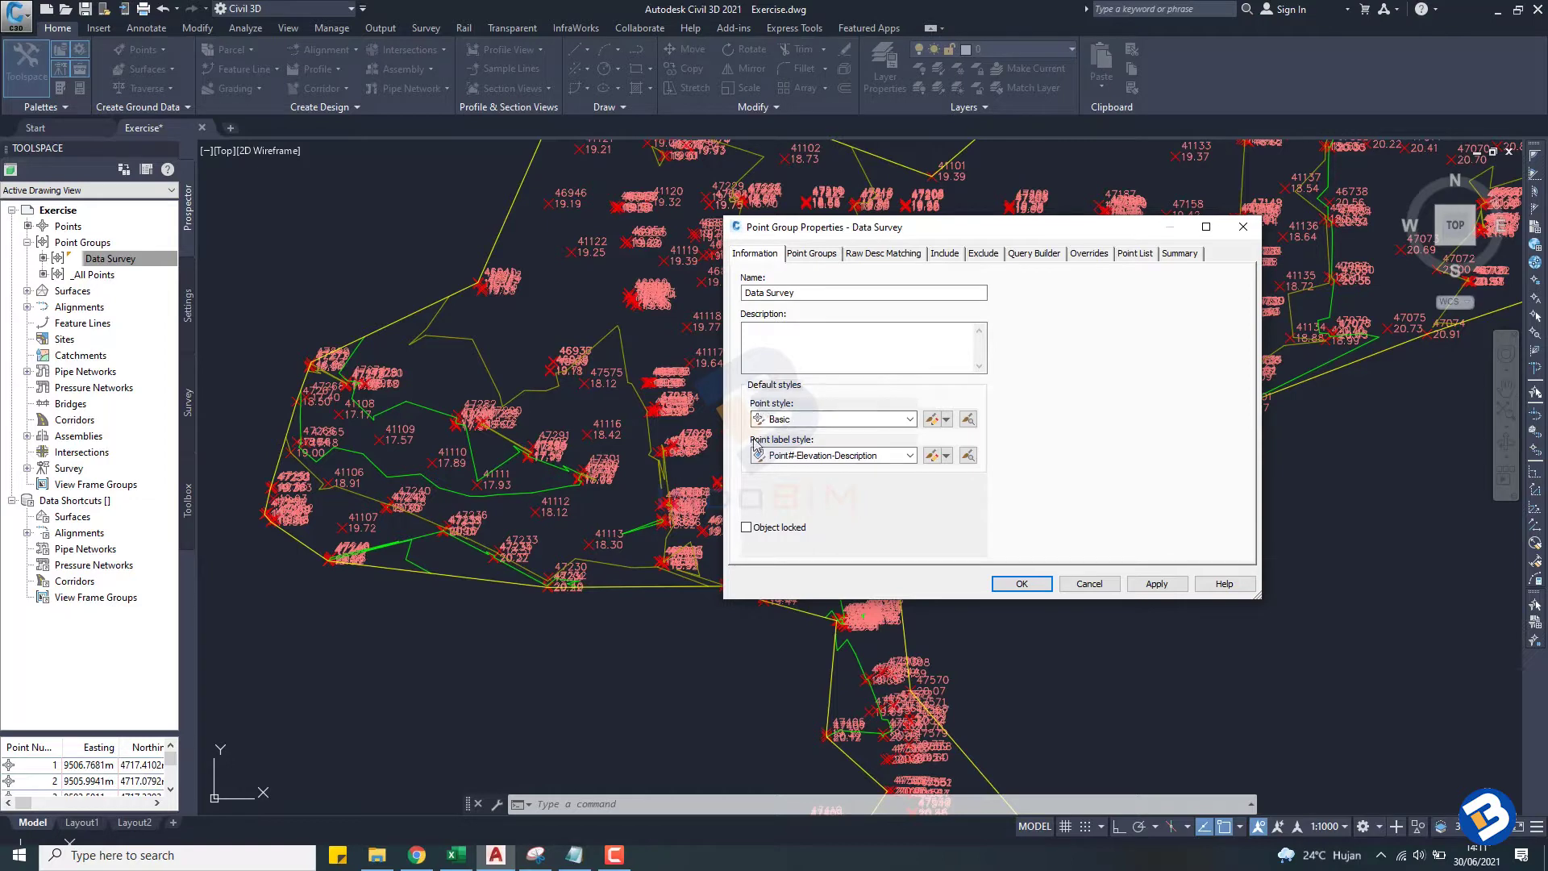
Step: Set Data Survey's point label style and point style to <none>, applying each
click(910, 456)
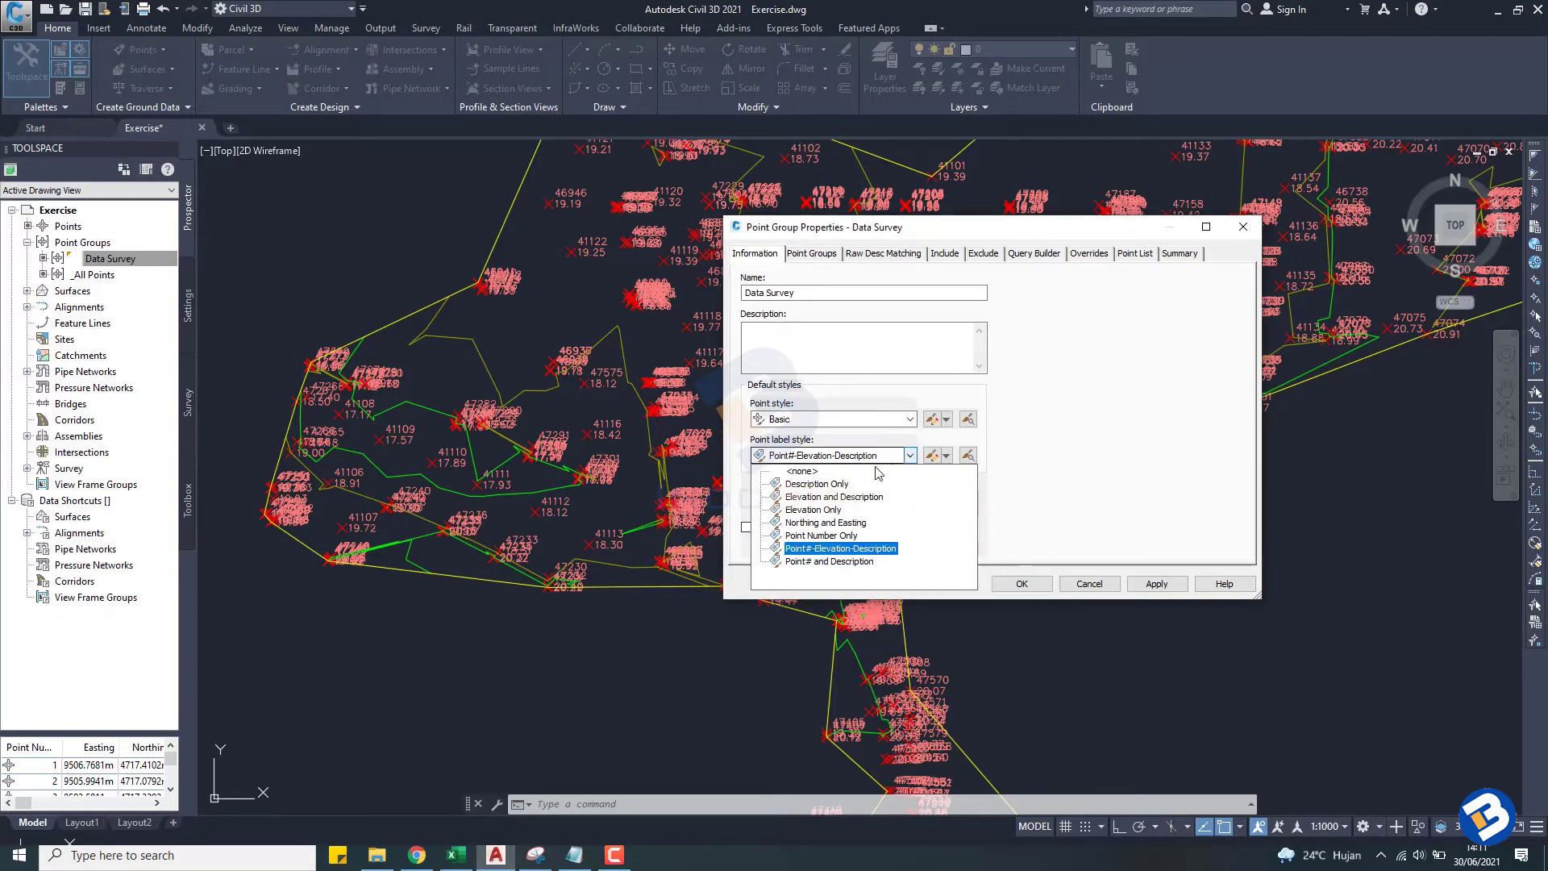
click(800, 476)
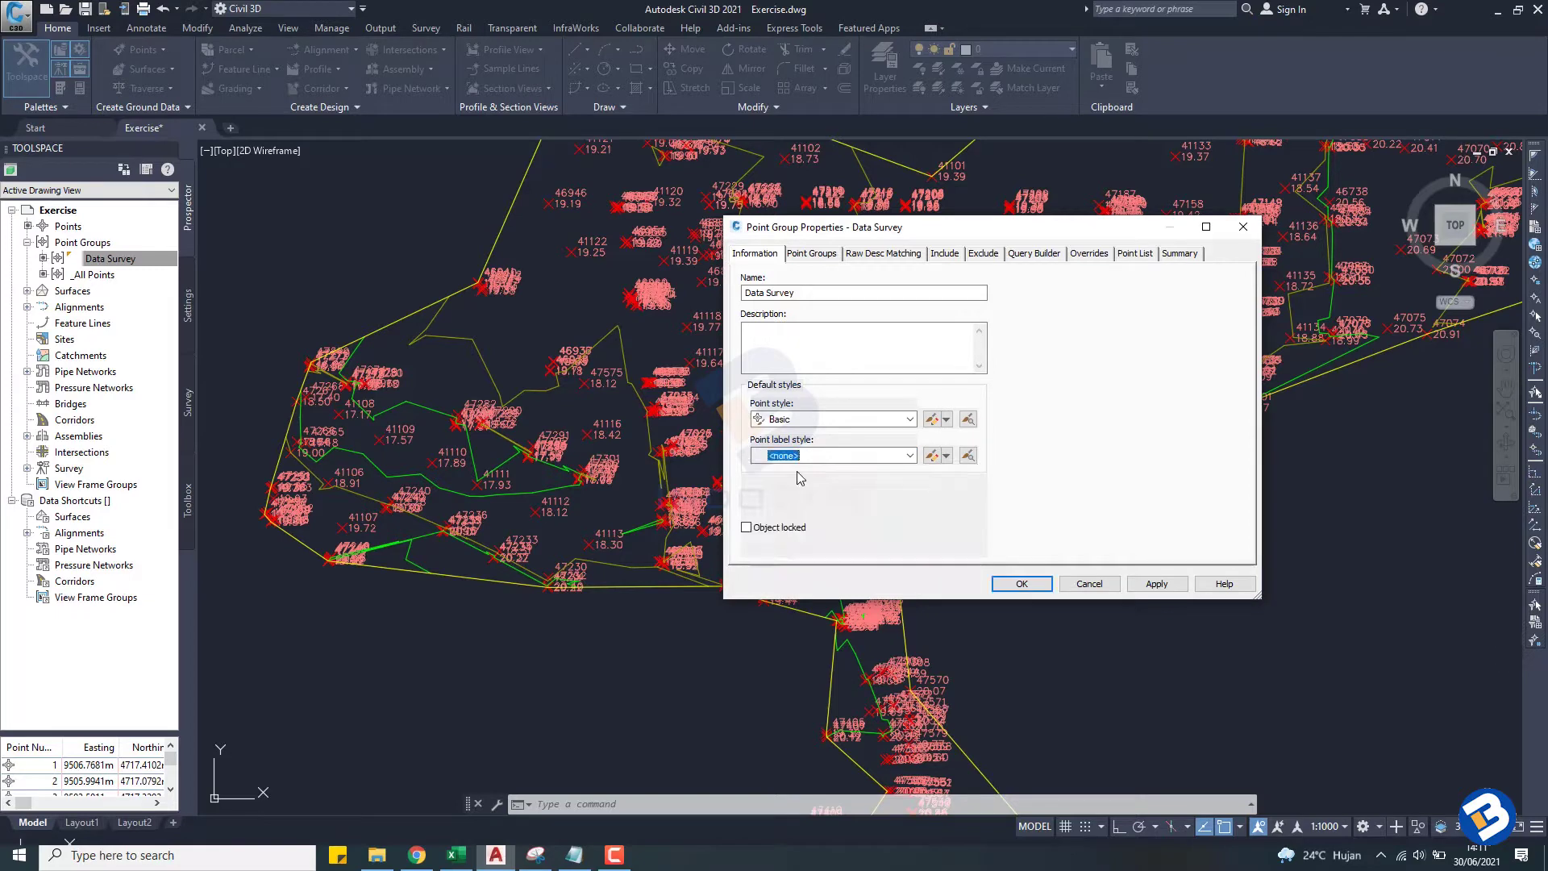
click(1150, 585)
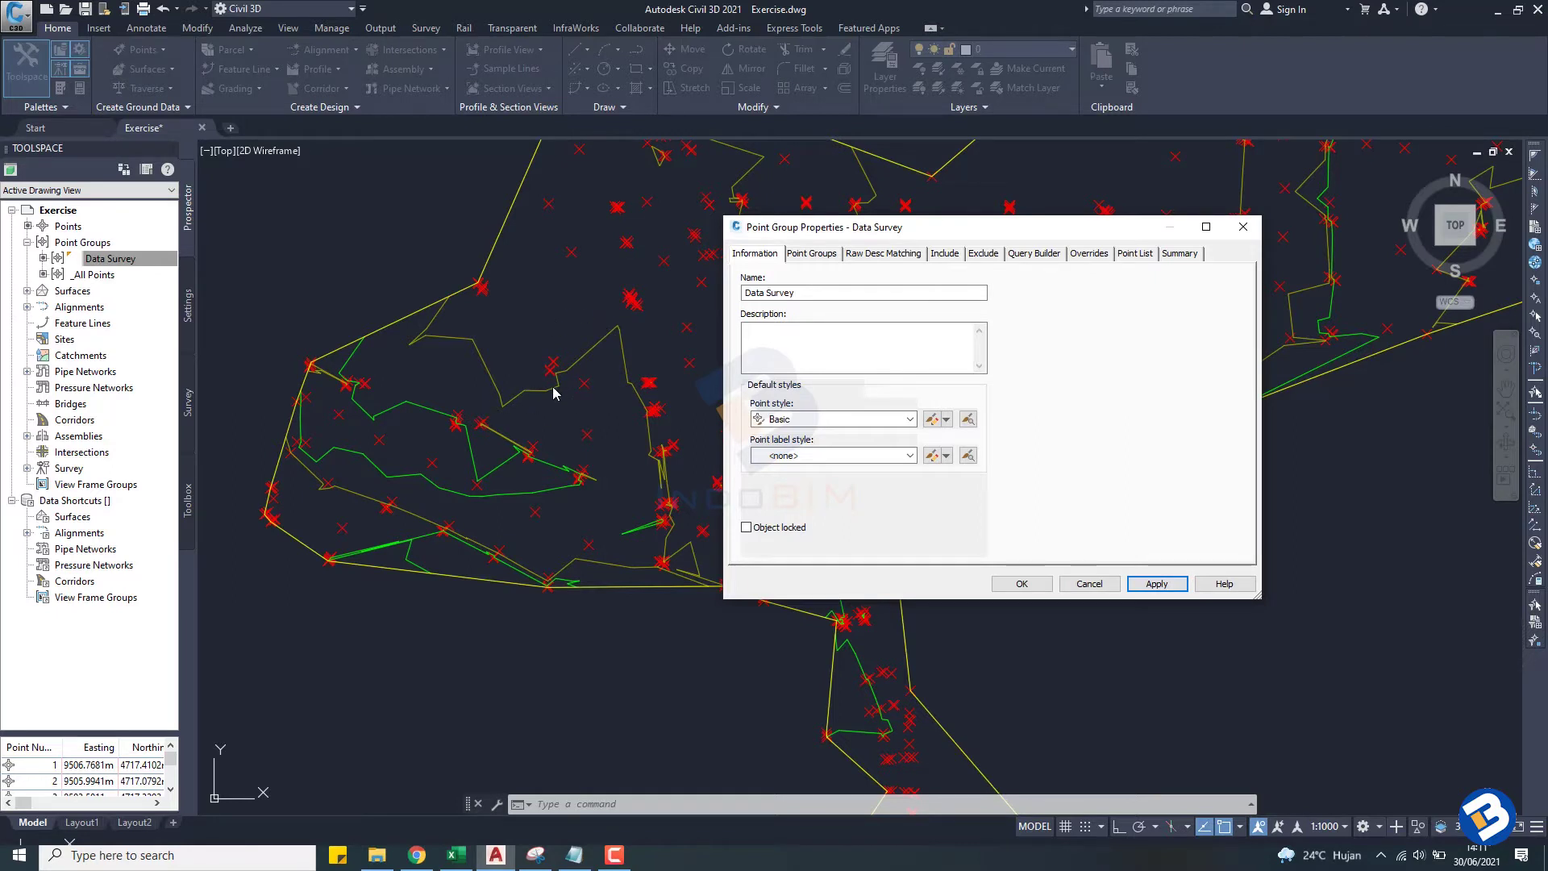
click(910, 419)
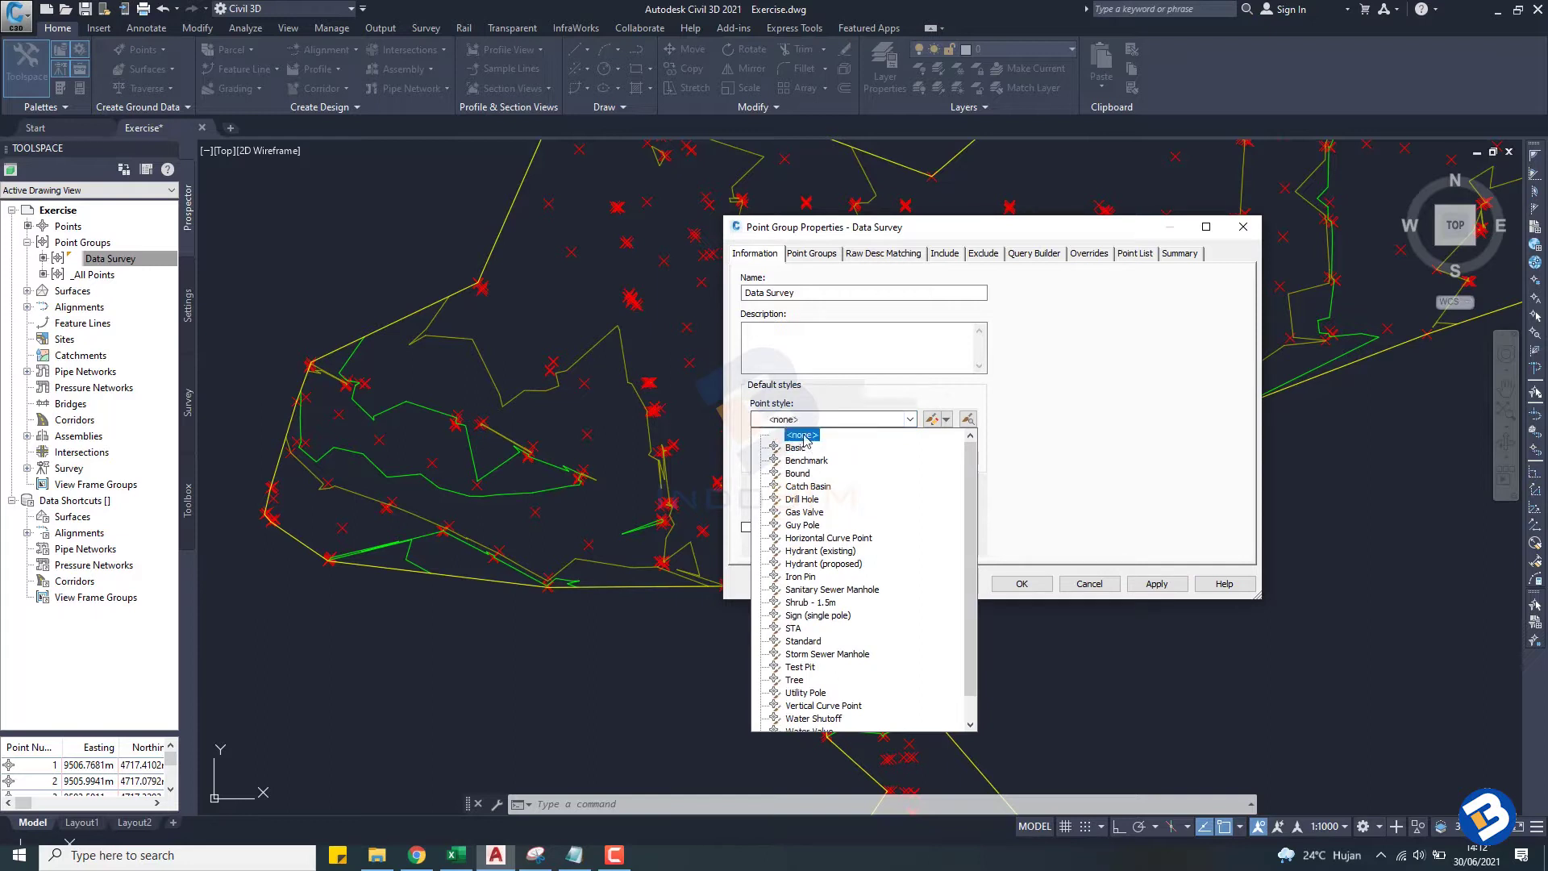
click(804, 435)
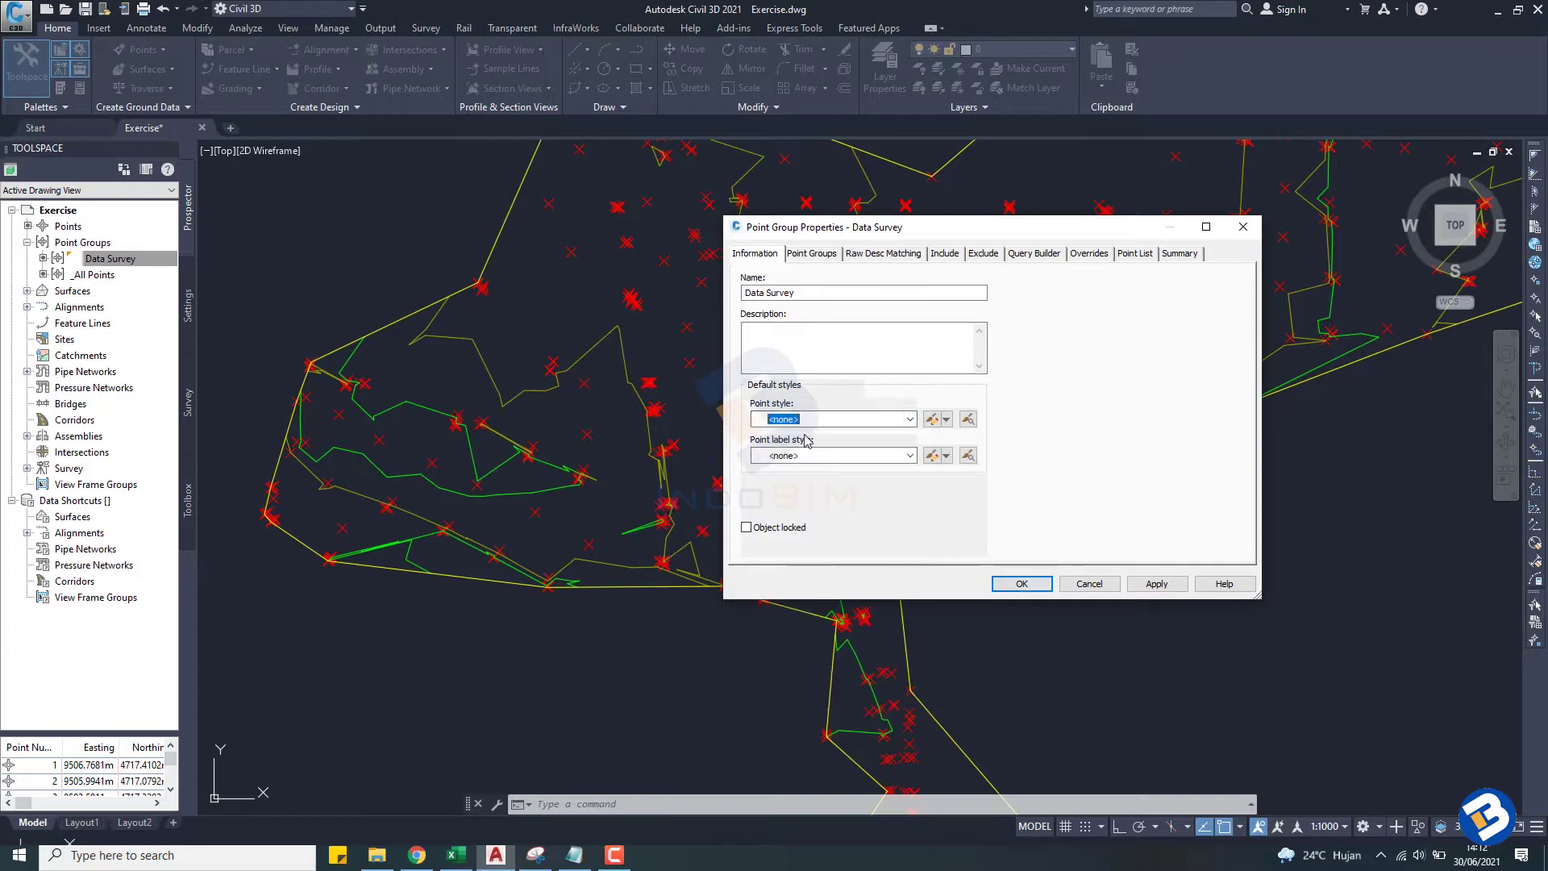
click(1155, 584)
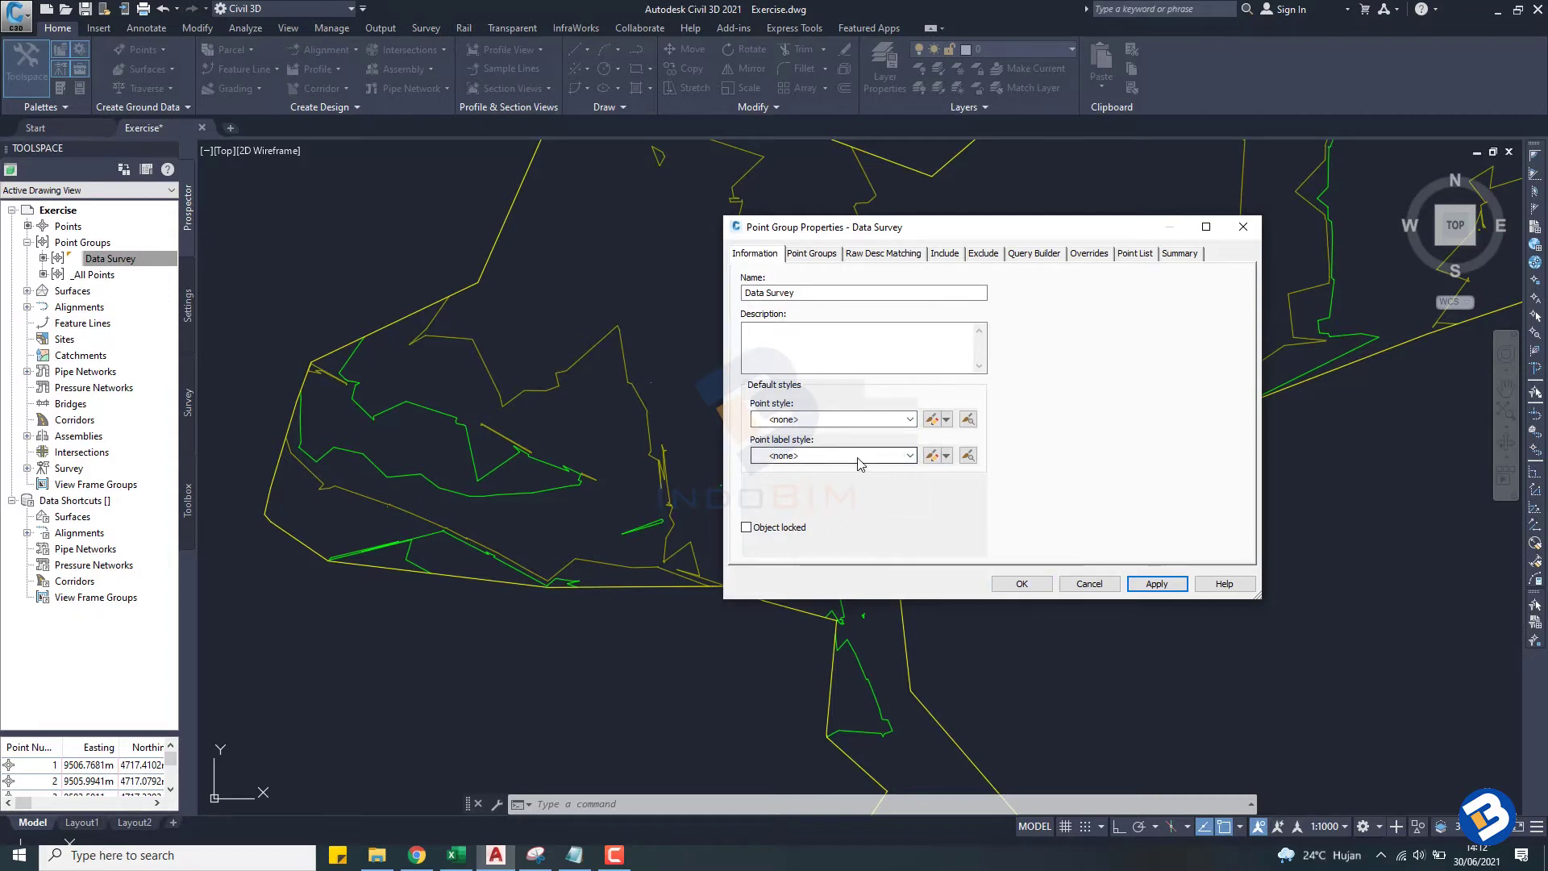
Step: Close Point Group Properties with OK and view the whole surface corridor
click(1022, 584)
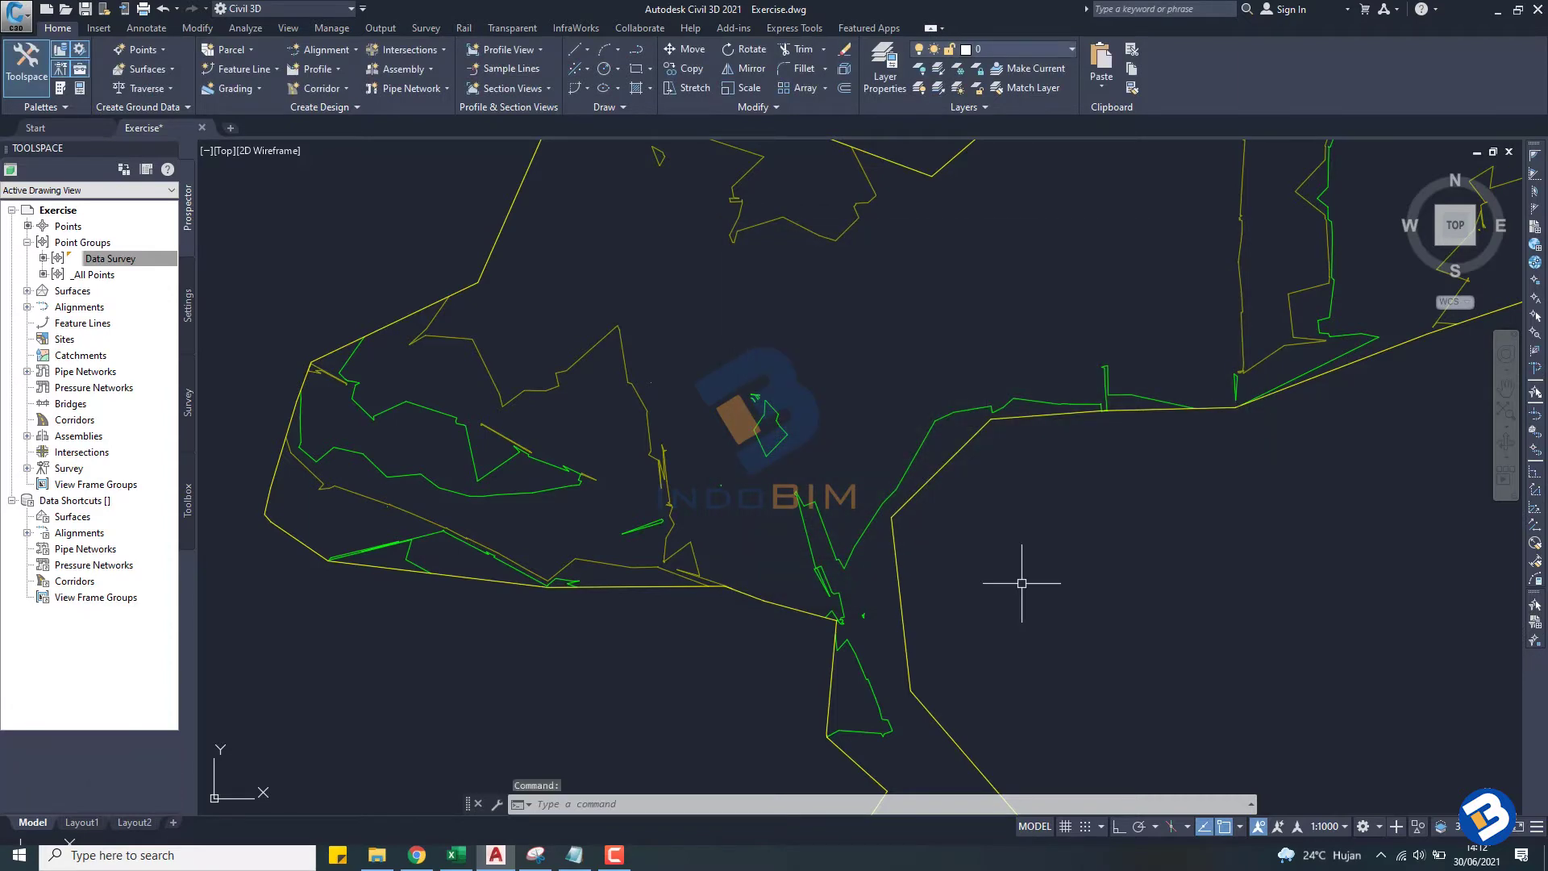
scroll(953, 517, down, 2)
scroll(953, 517, down, 2)
scroll(1088, 433, down, 2)
scroll(1089, 433, up, 1)
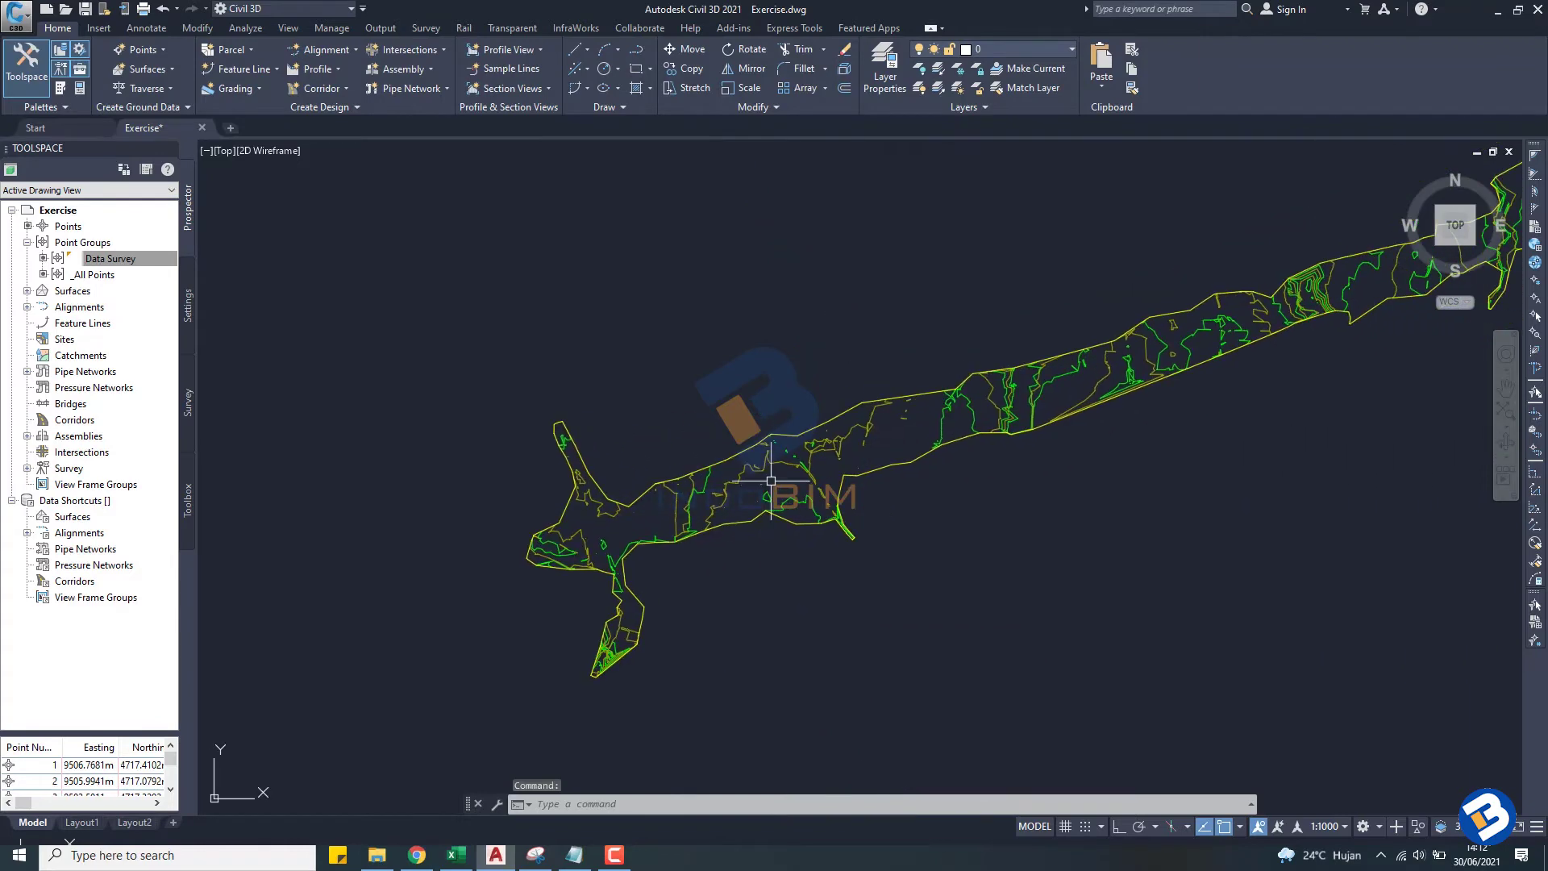
middle_drag(968, 452, 1077, 374)
scroll(1077, 374, up, 1)
scroll(1048, 387, up, 1)
scroll(967, 435, up, 1)
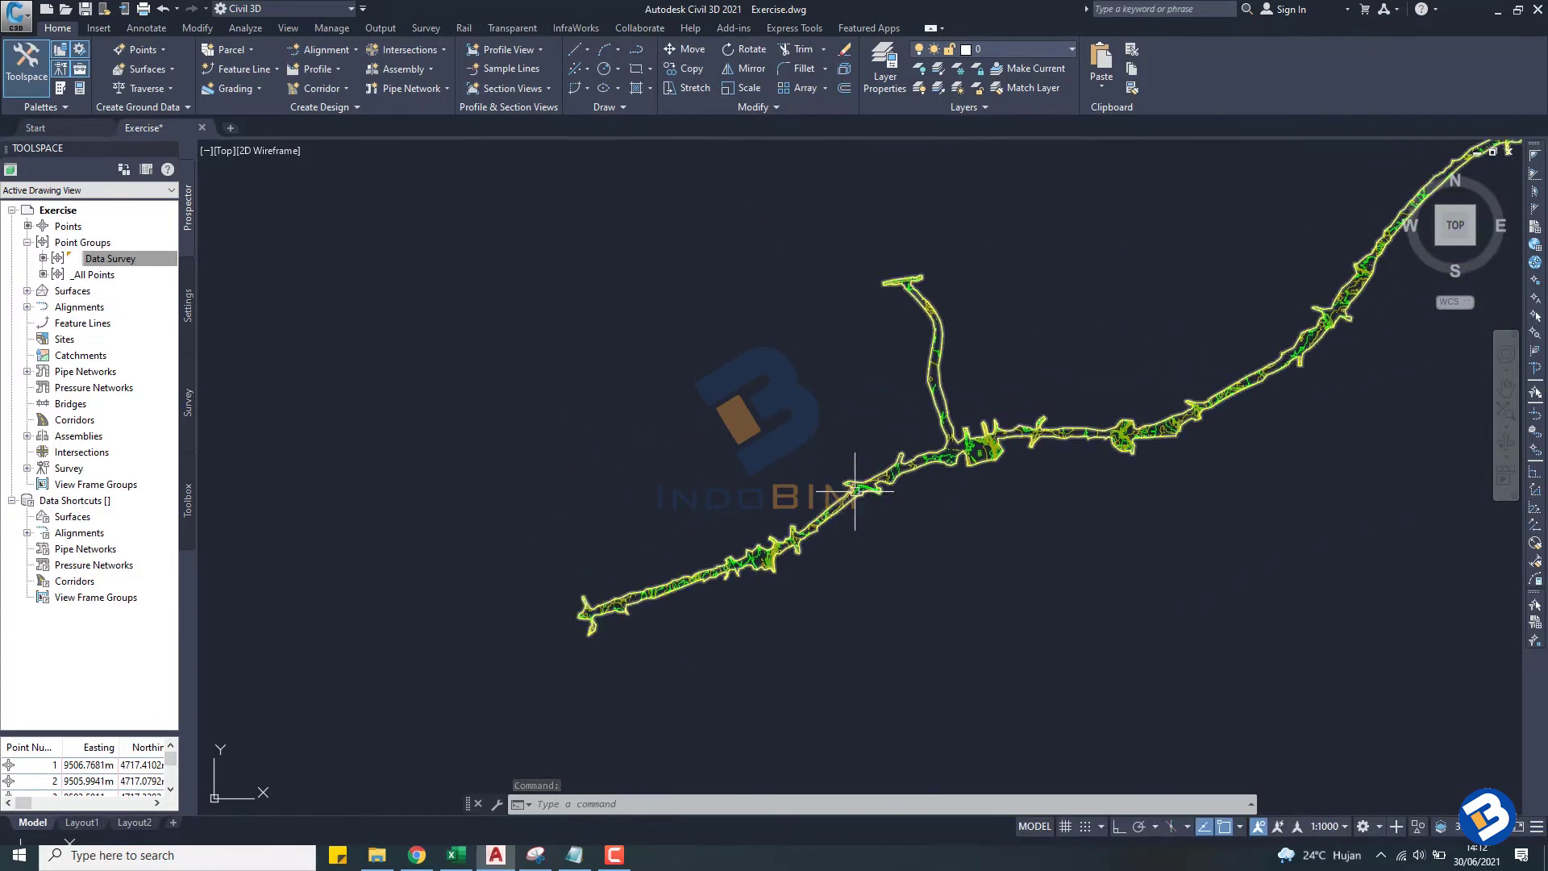
scroll(947, 447, up, 1)
scroll(946, 447, down, 1)
scroll(1026, 428, down, 1)
Step: Pan east along the corridor and zoom to confirm only linework remains
middle_drag(1026, 428, 795, 449)
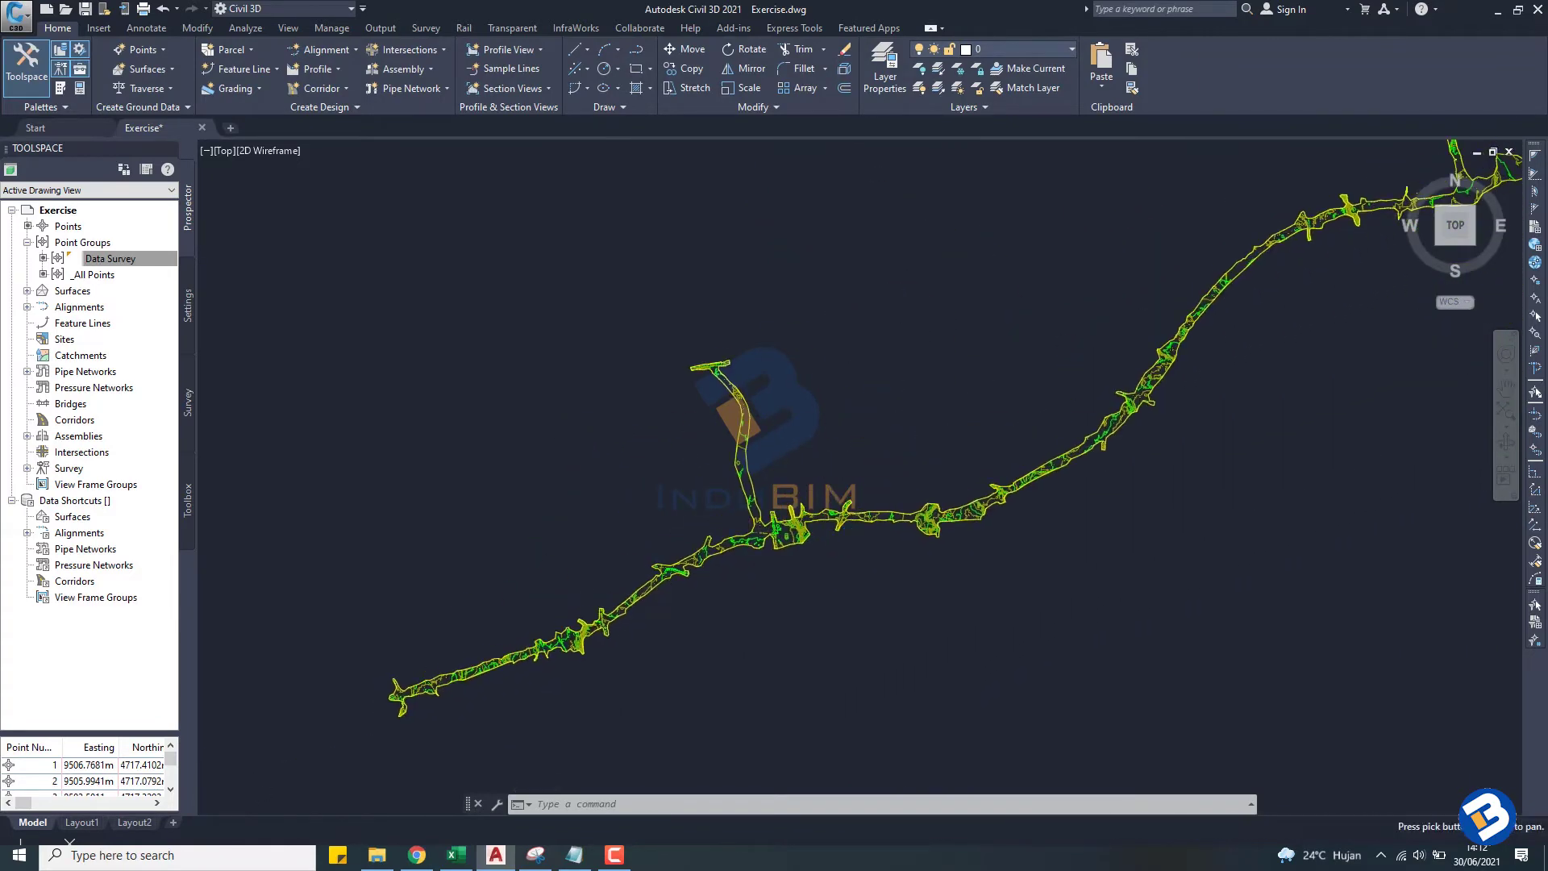
scroll(935, 529, up, 2)
scroll(934, 530, down, 2)
scroll(794, 556, up, 1)
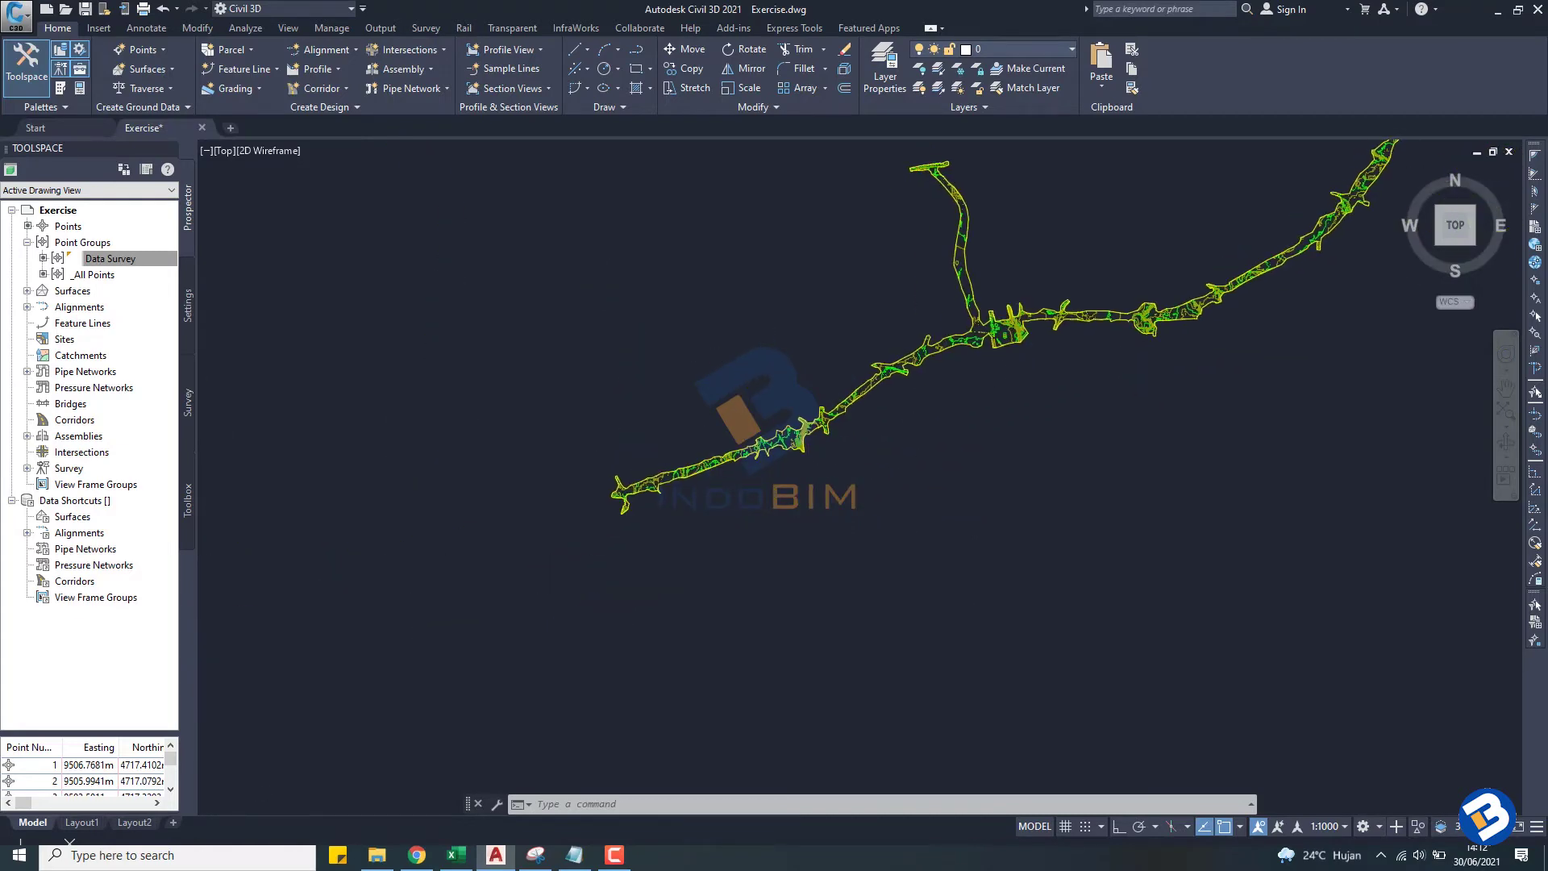
scroll(801, 555, up, 2)
scroll(802, 555, up, 3)
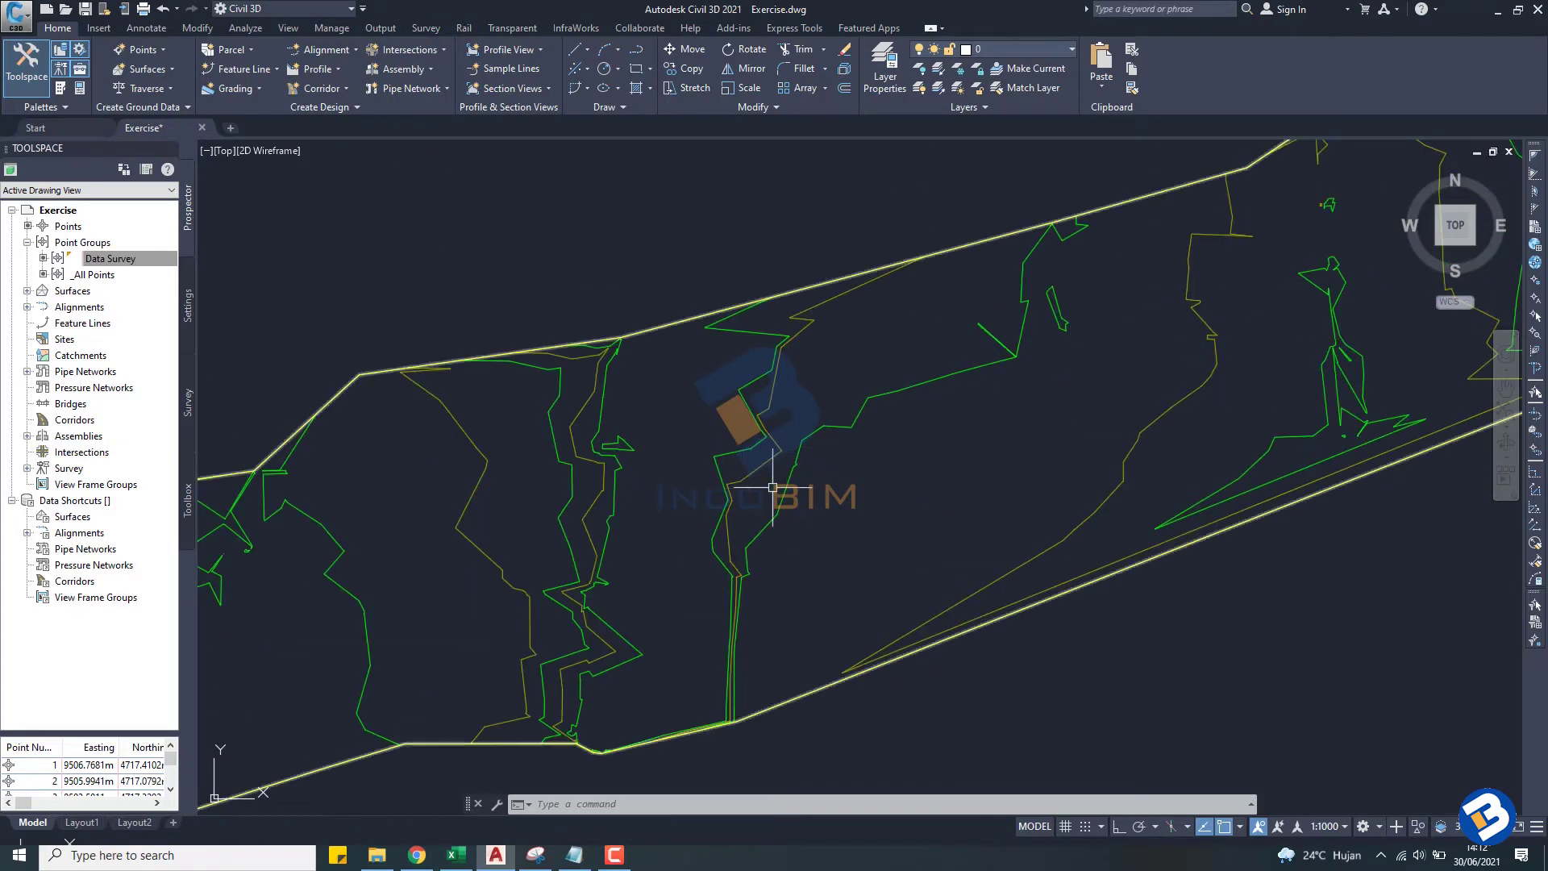
scroll(759, 530, down, 1)
scroll(709, 511, down, 2)
scroll(806, 467, up, 2)
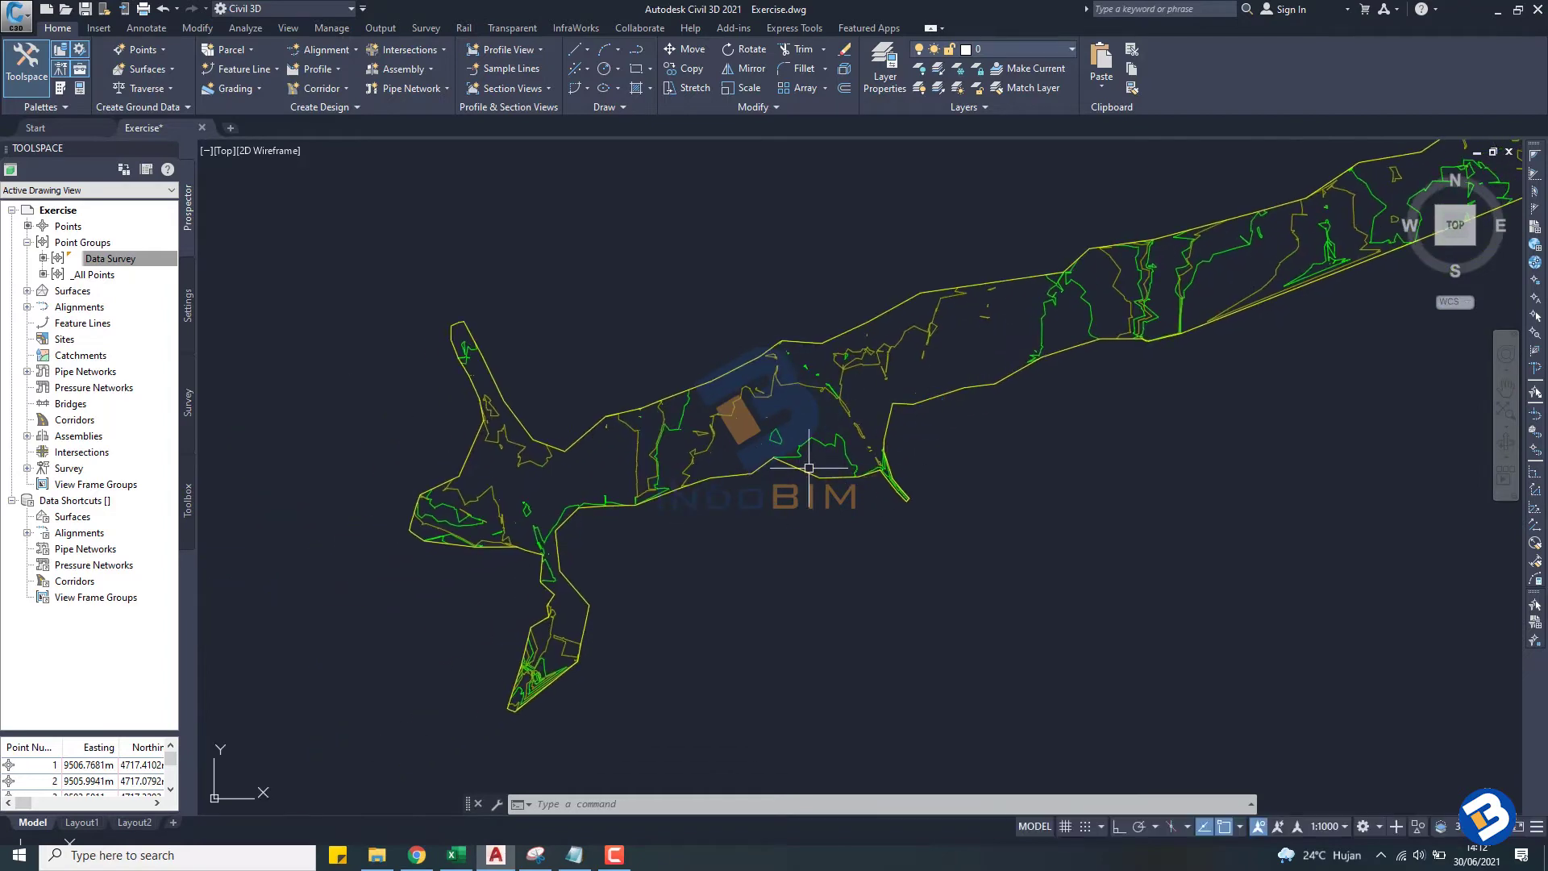
scroll(550, 550, up, 2)
scroll(795, 346, down, 1)
scroll(795, 345, down, 2)
scroll(784, 587, up, 2)
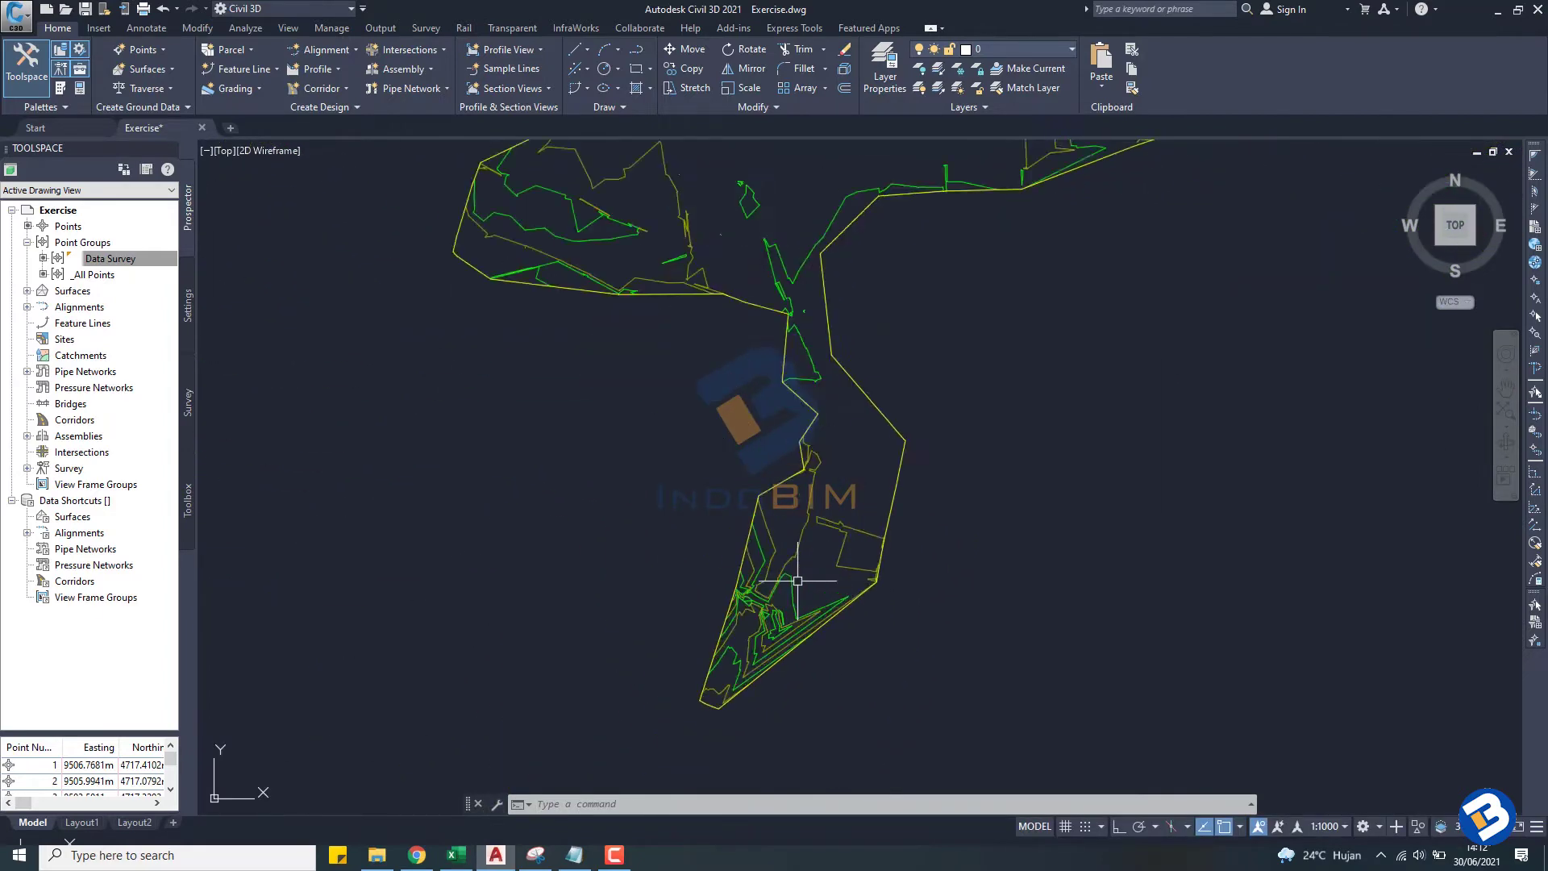
scroll(783, 587, up, 1)
scroll(840, 456, down, 1)
scroll(835, 425, down, 1)
scroll(816, 548, down, 1)
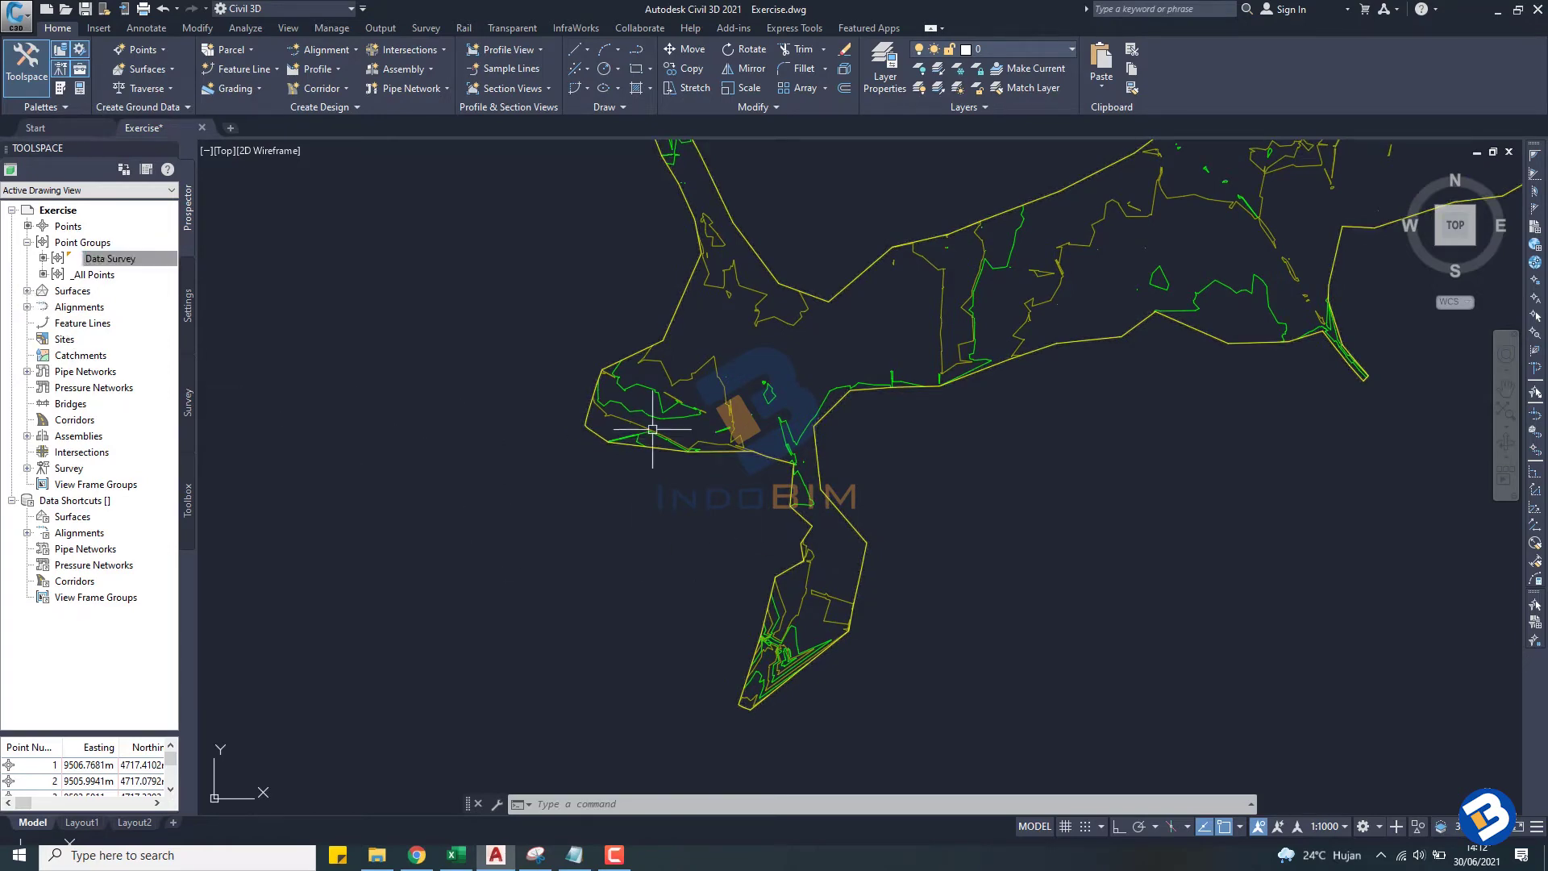
Step: Select the Surface Exercise TIN surface, check its properties, then auto-hide the Properties palette
click(677, 405)
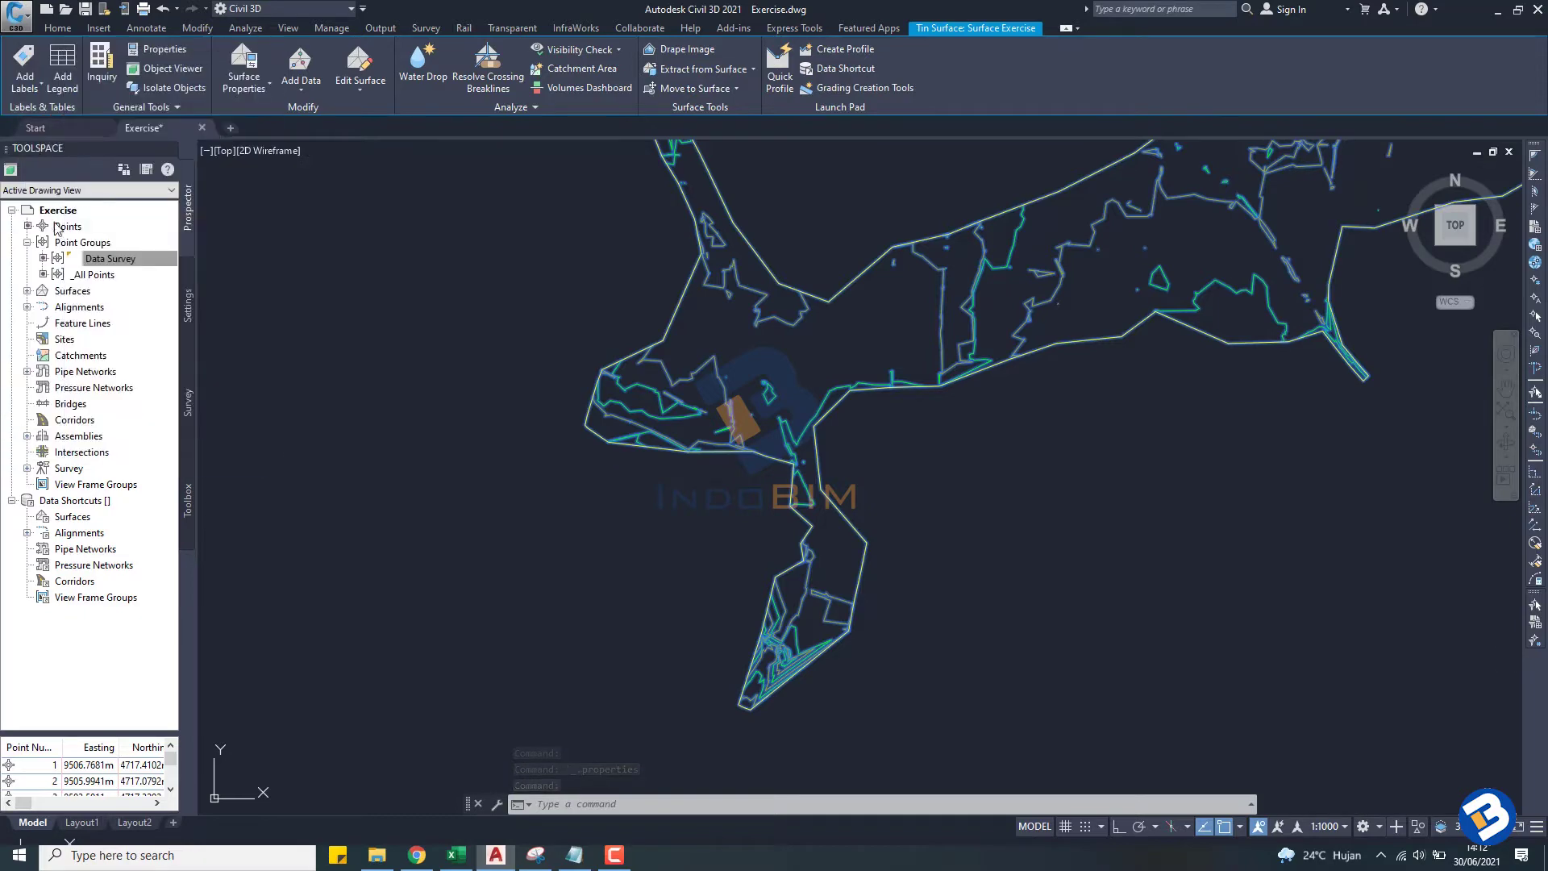
key(ctrl+1)
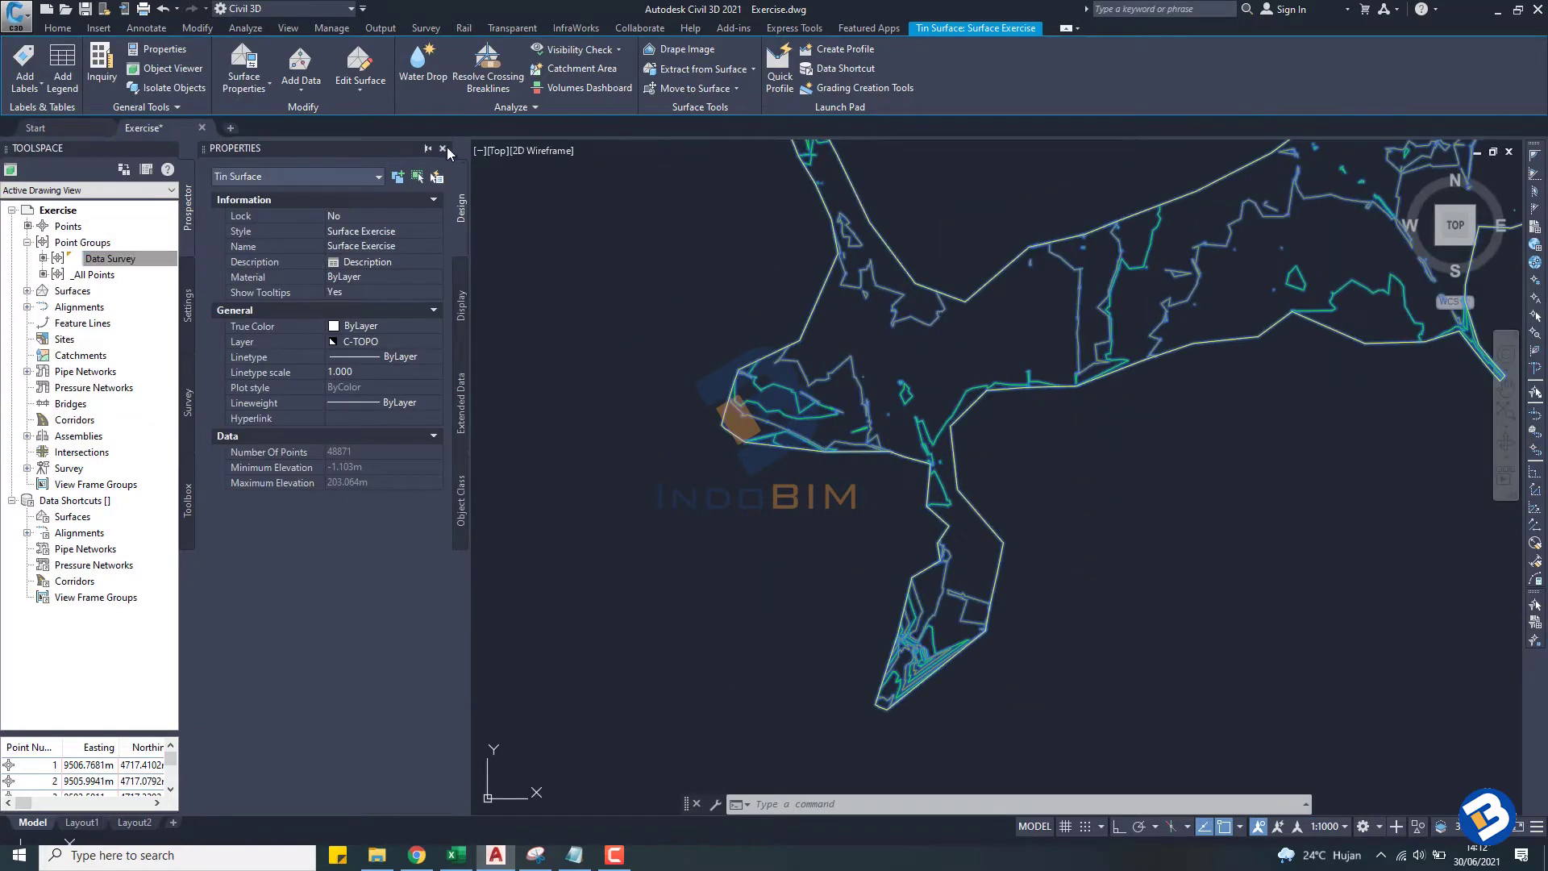
click(442, 149)
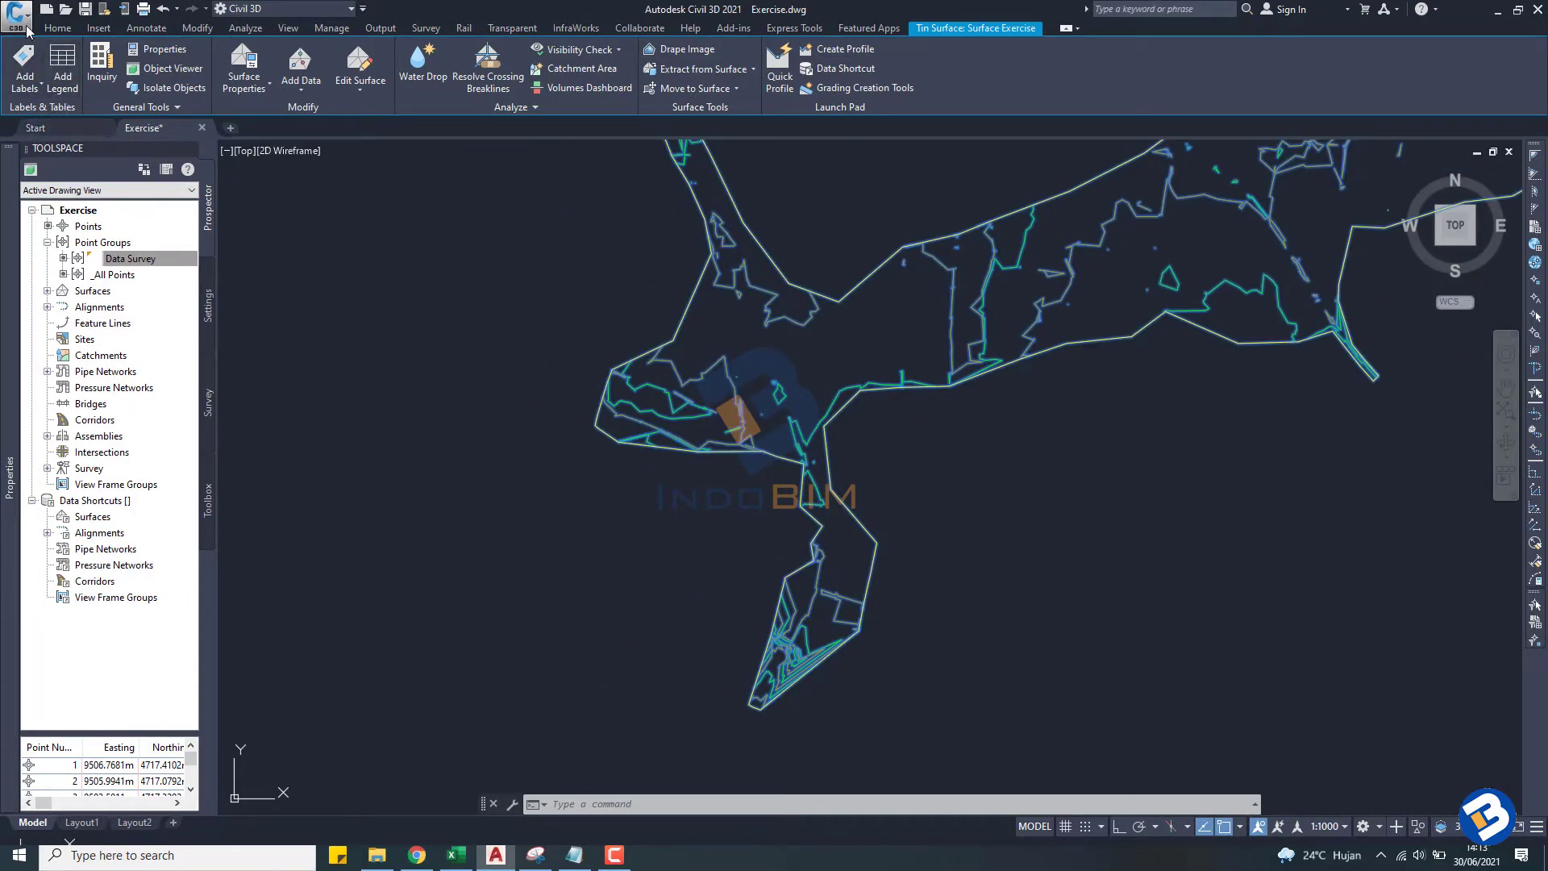
Step: Review the Add Labels surface label types, including Contour - Single
click(37, 98)
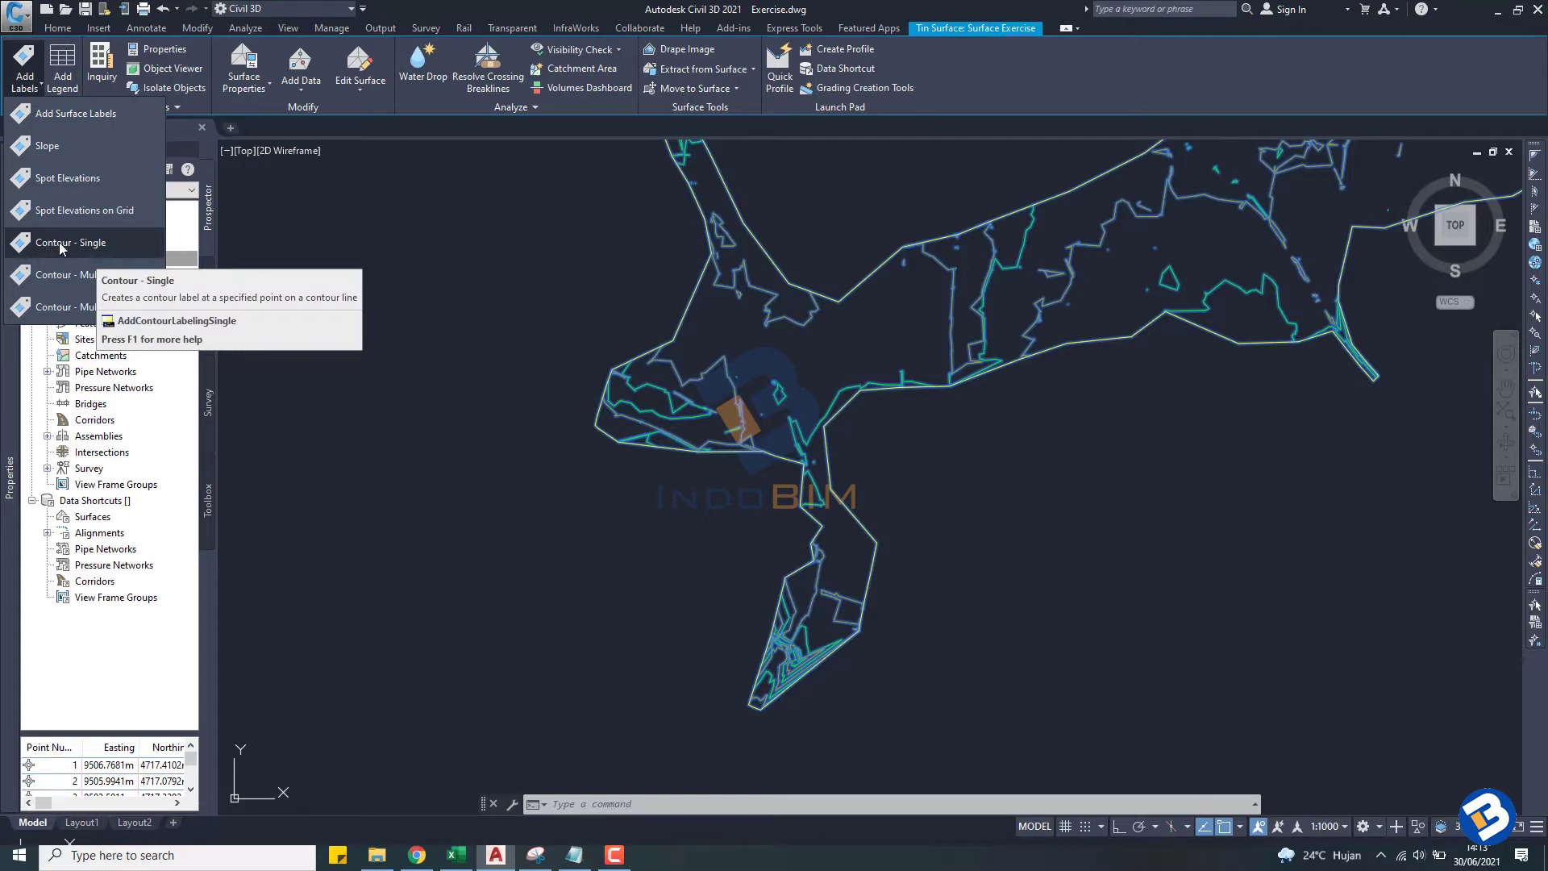
click(96, 242)
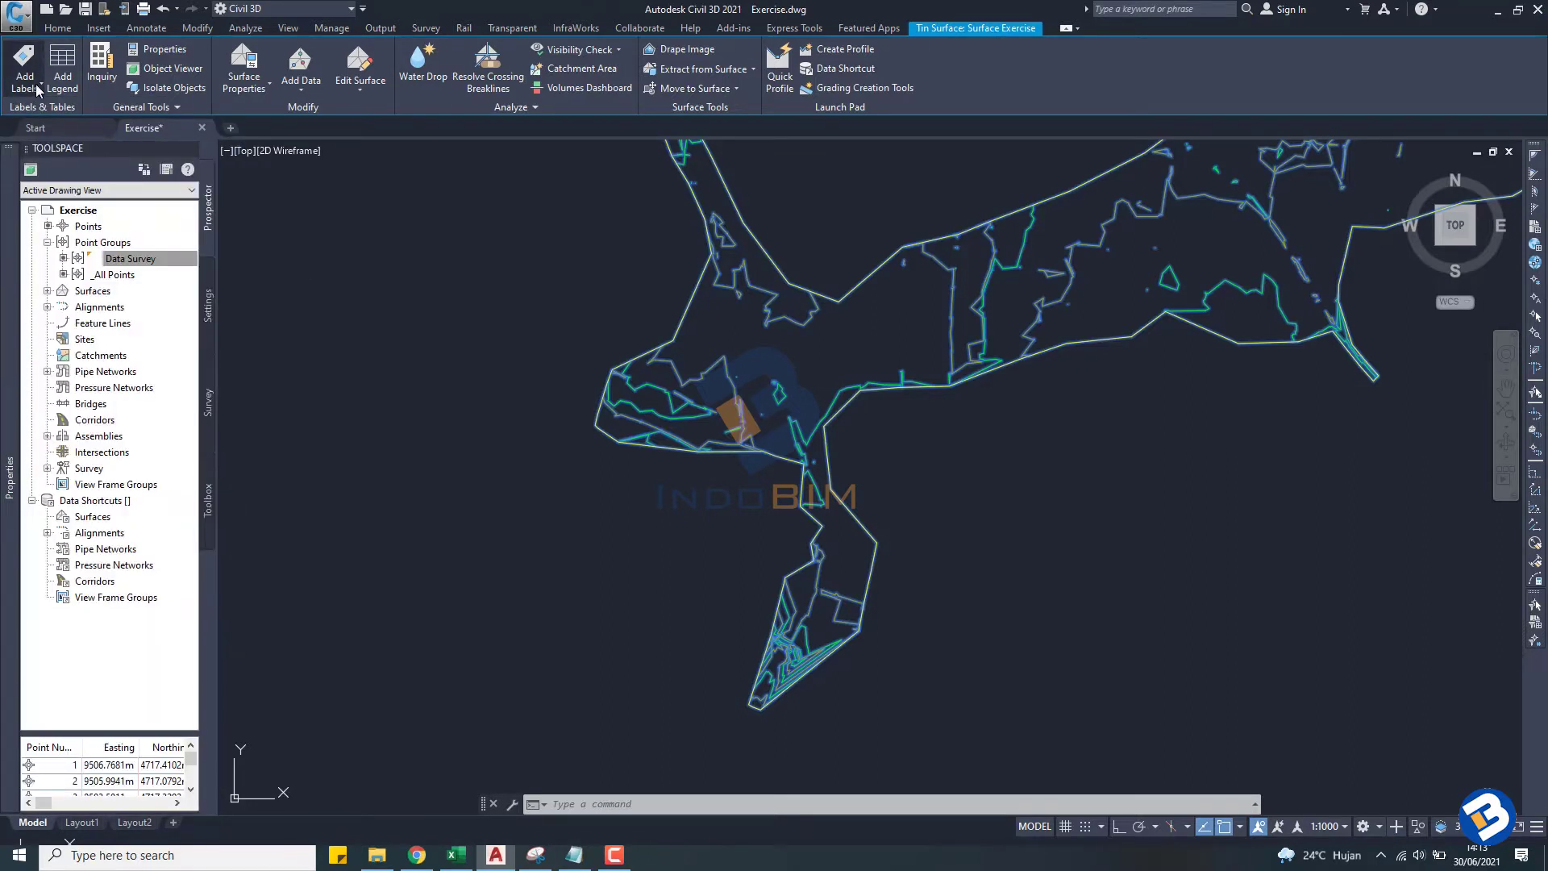
click(36, 83)
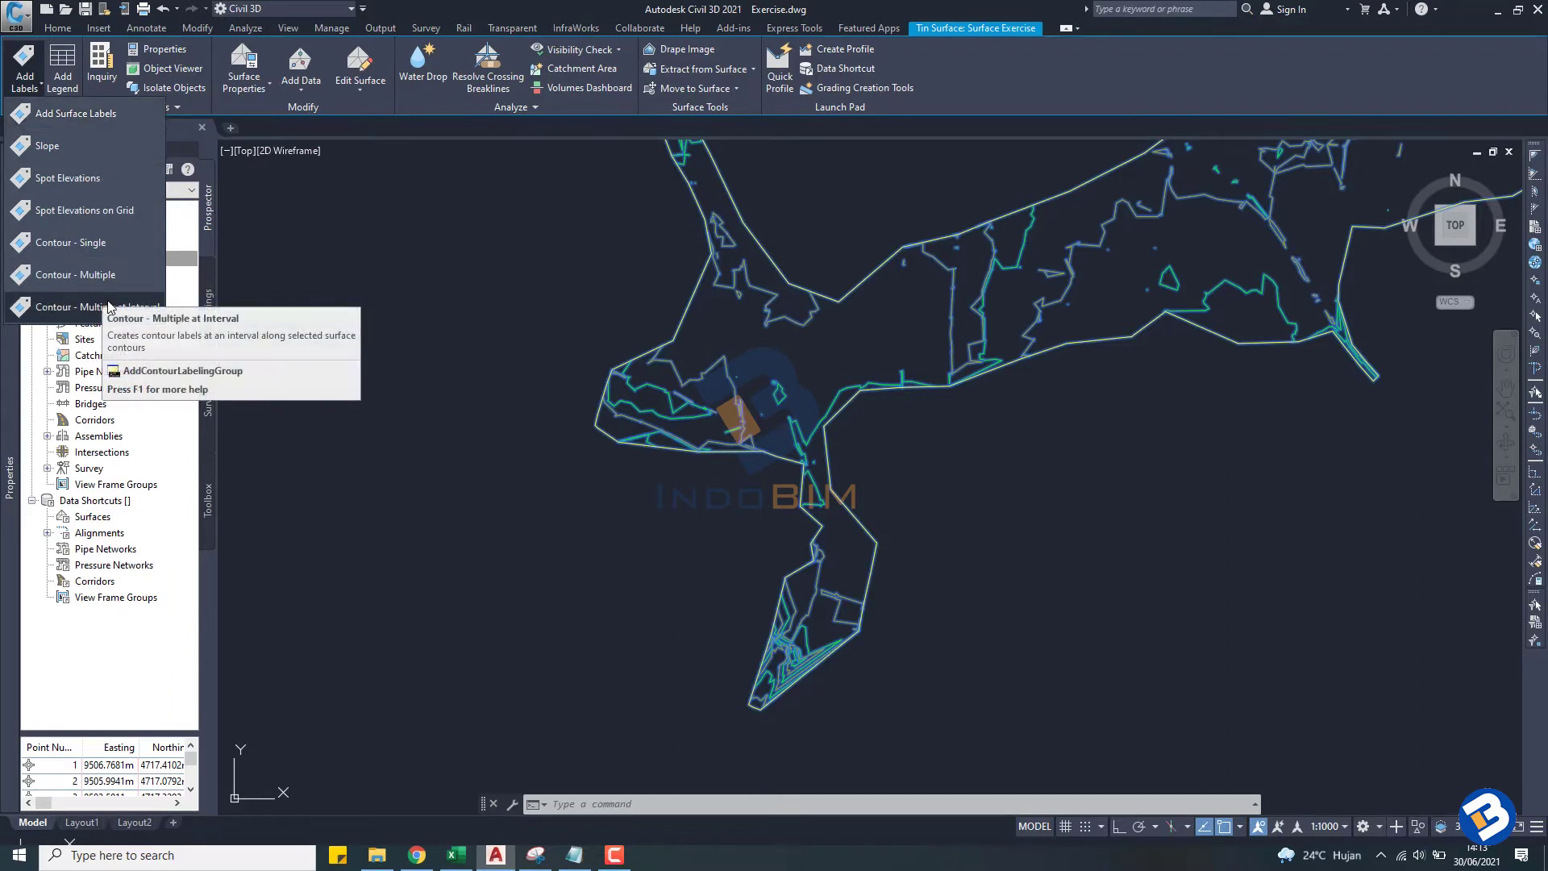
Step: Start Contour - Single labeling and label the upper contour 18.00
click(67, 247)
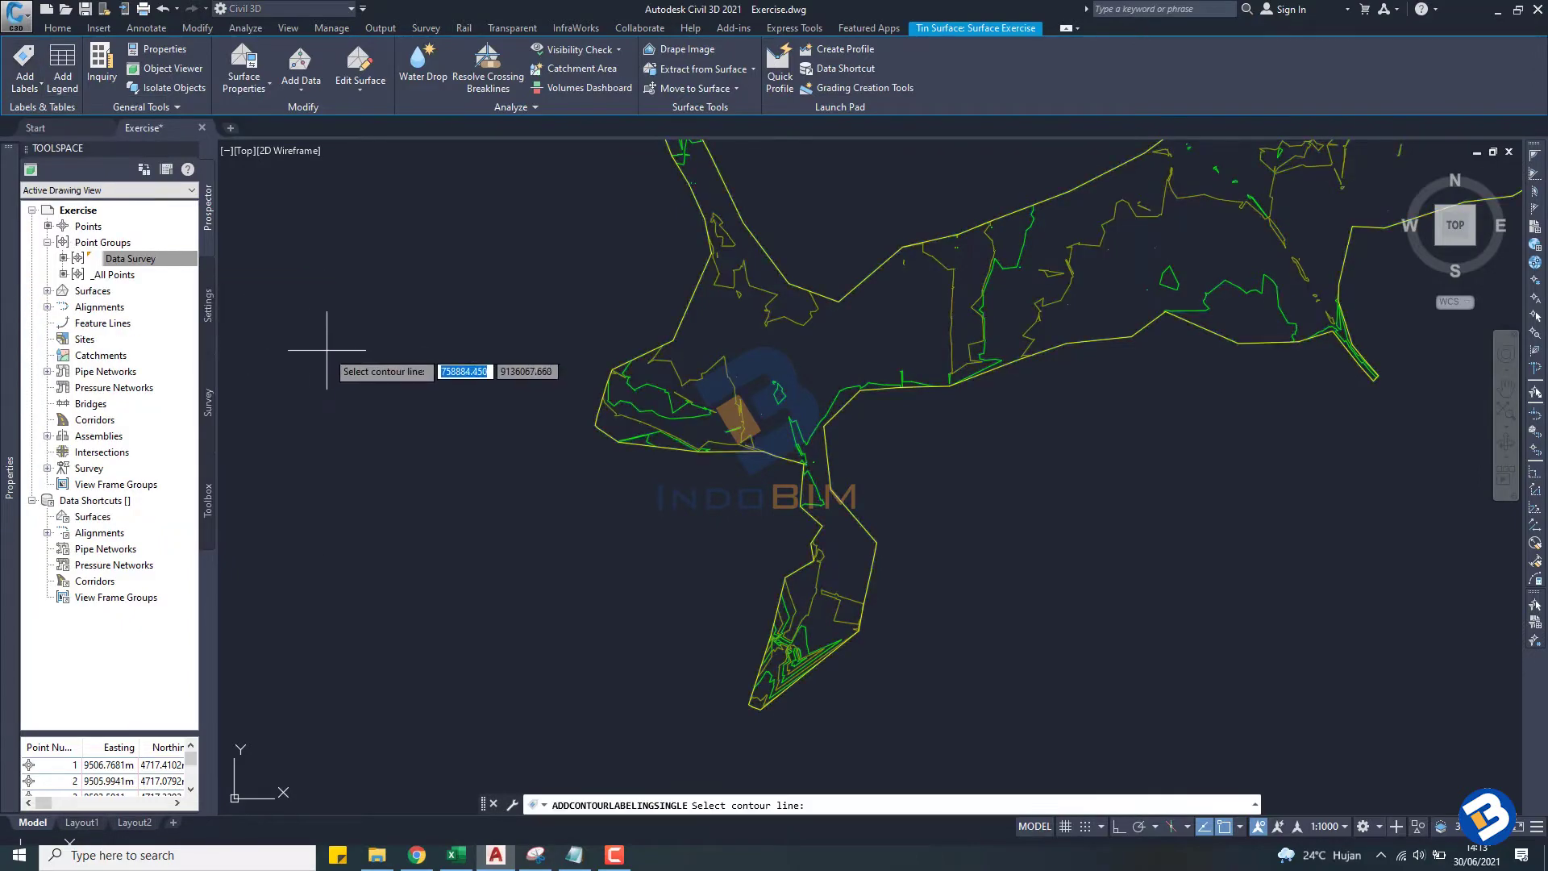
scroll(637, 410, up, 5)
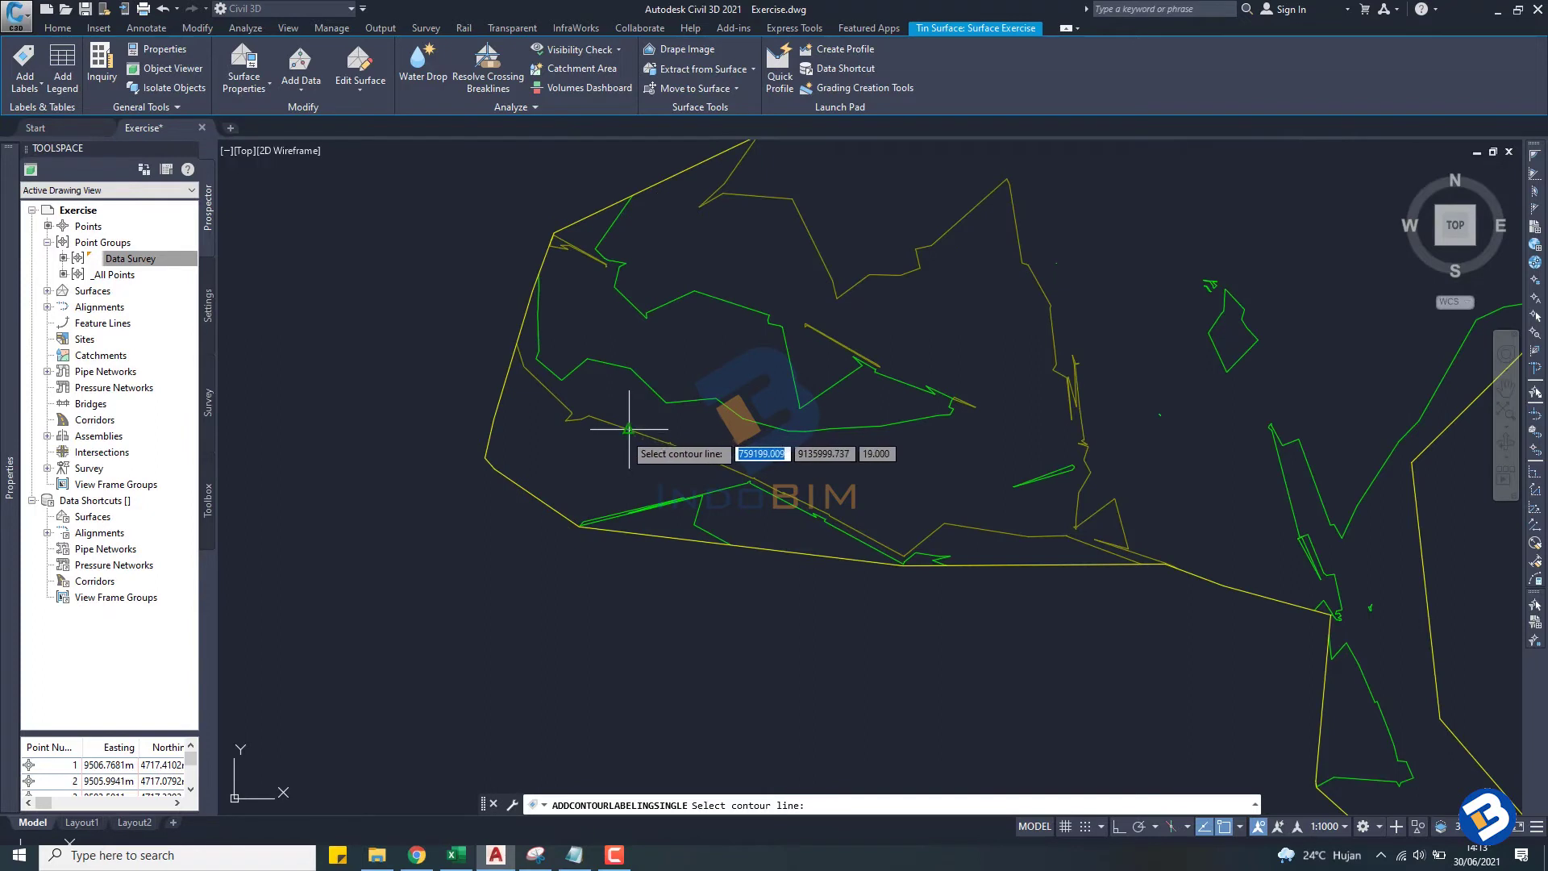
middle_drag(613, 442, 639, 372)
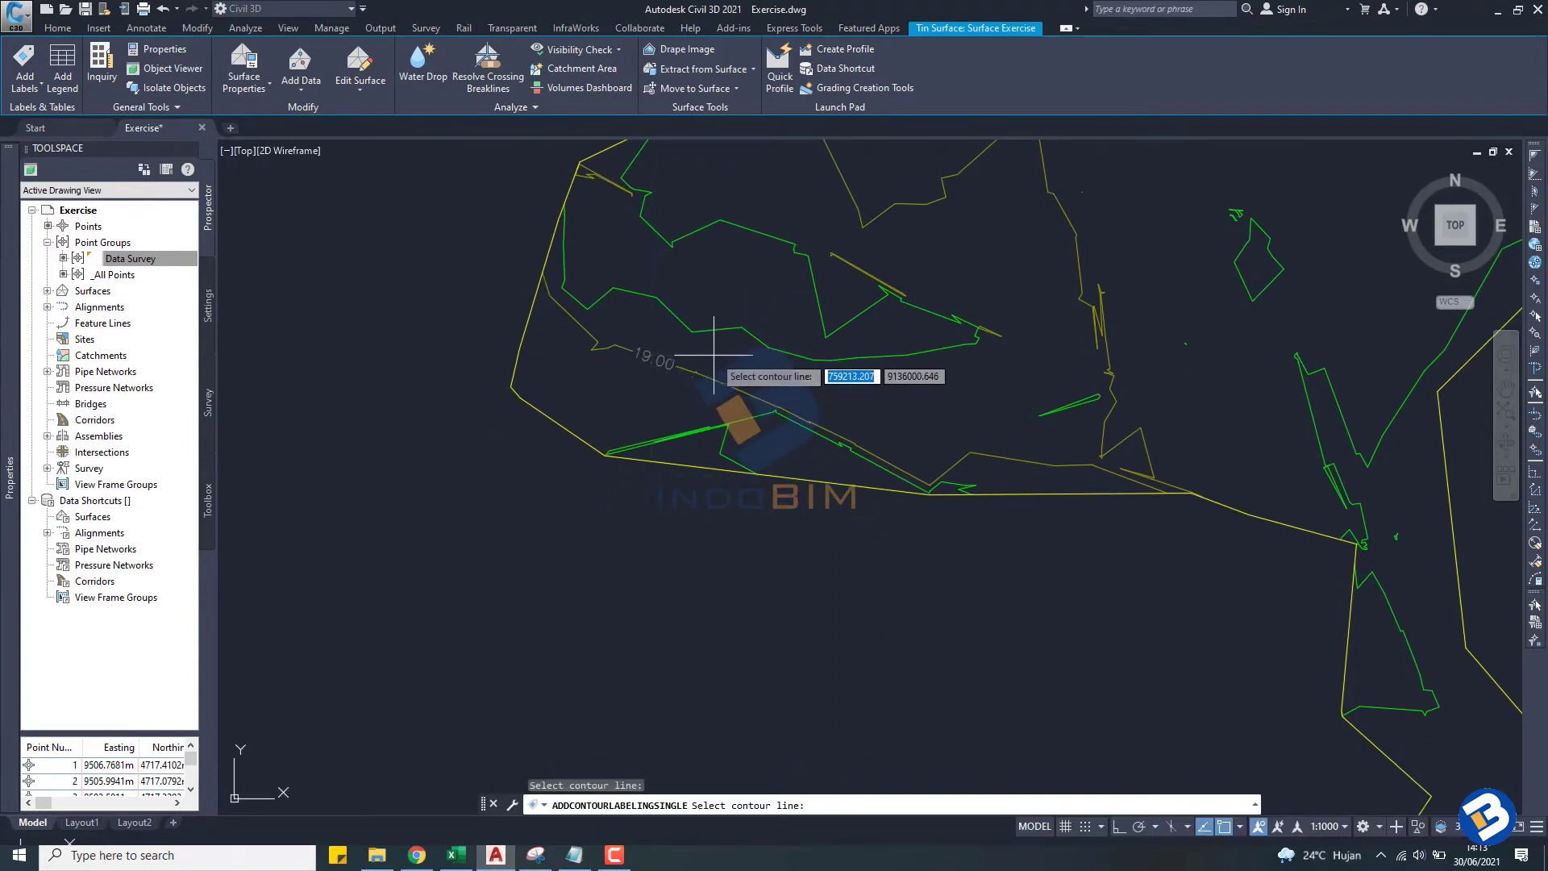
middle_drag(710, 359, 667, 444)
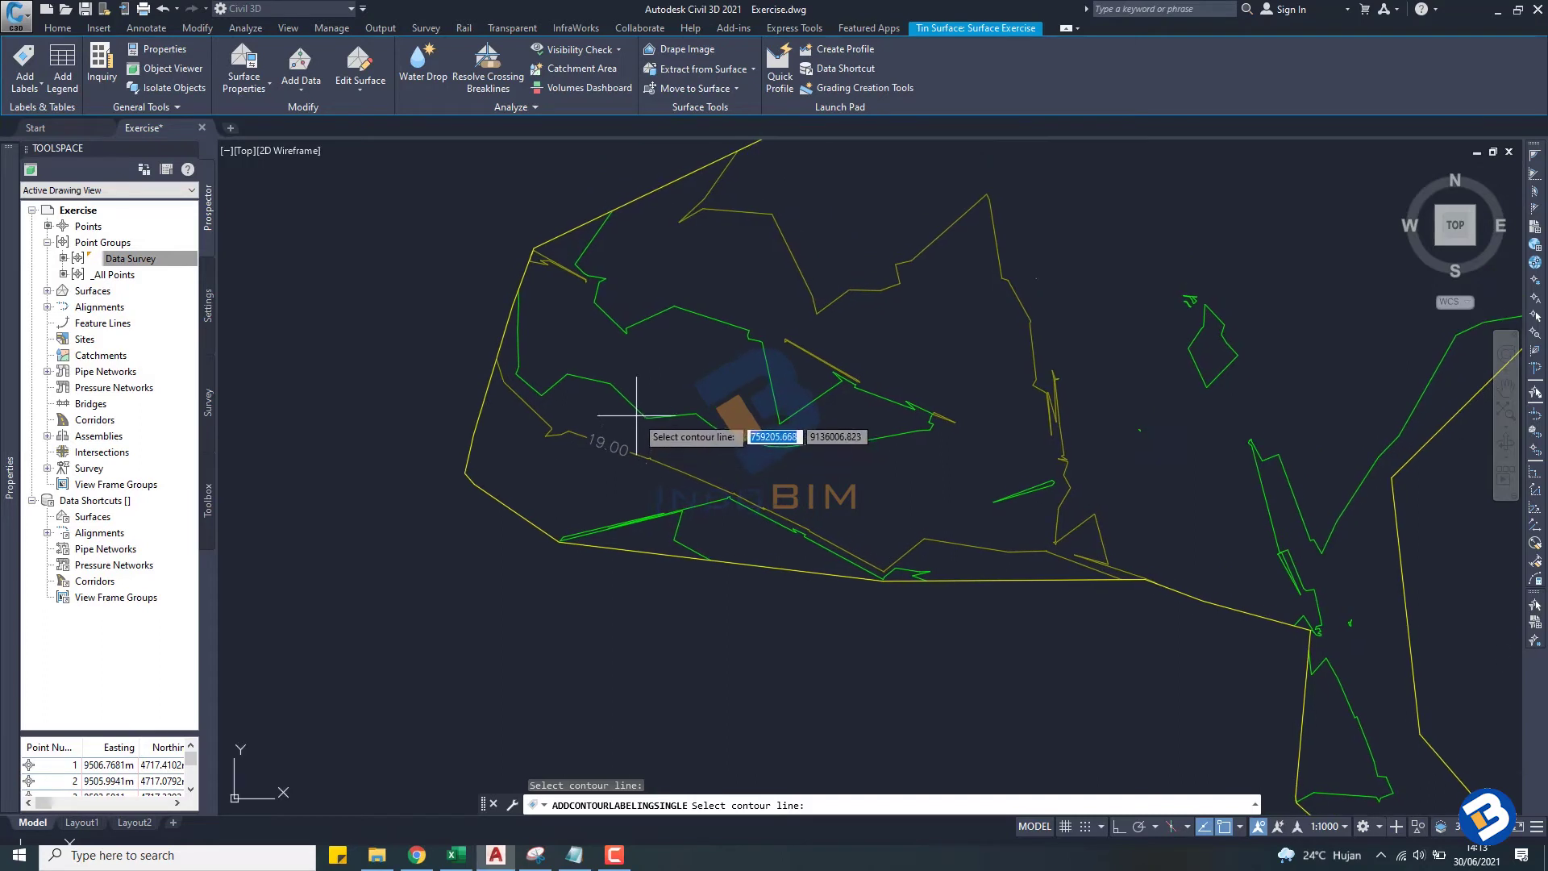
click(707, 317)
Step: Pan and zoom the drawing to reveal more contours
middle_drag(700, 363, 653, 413)
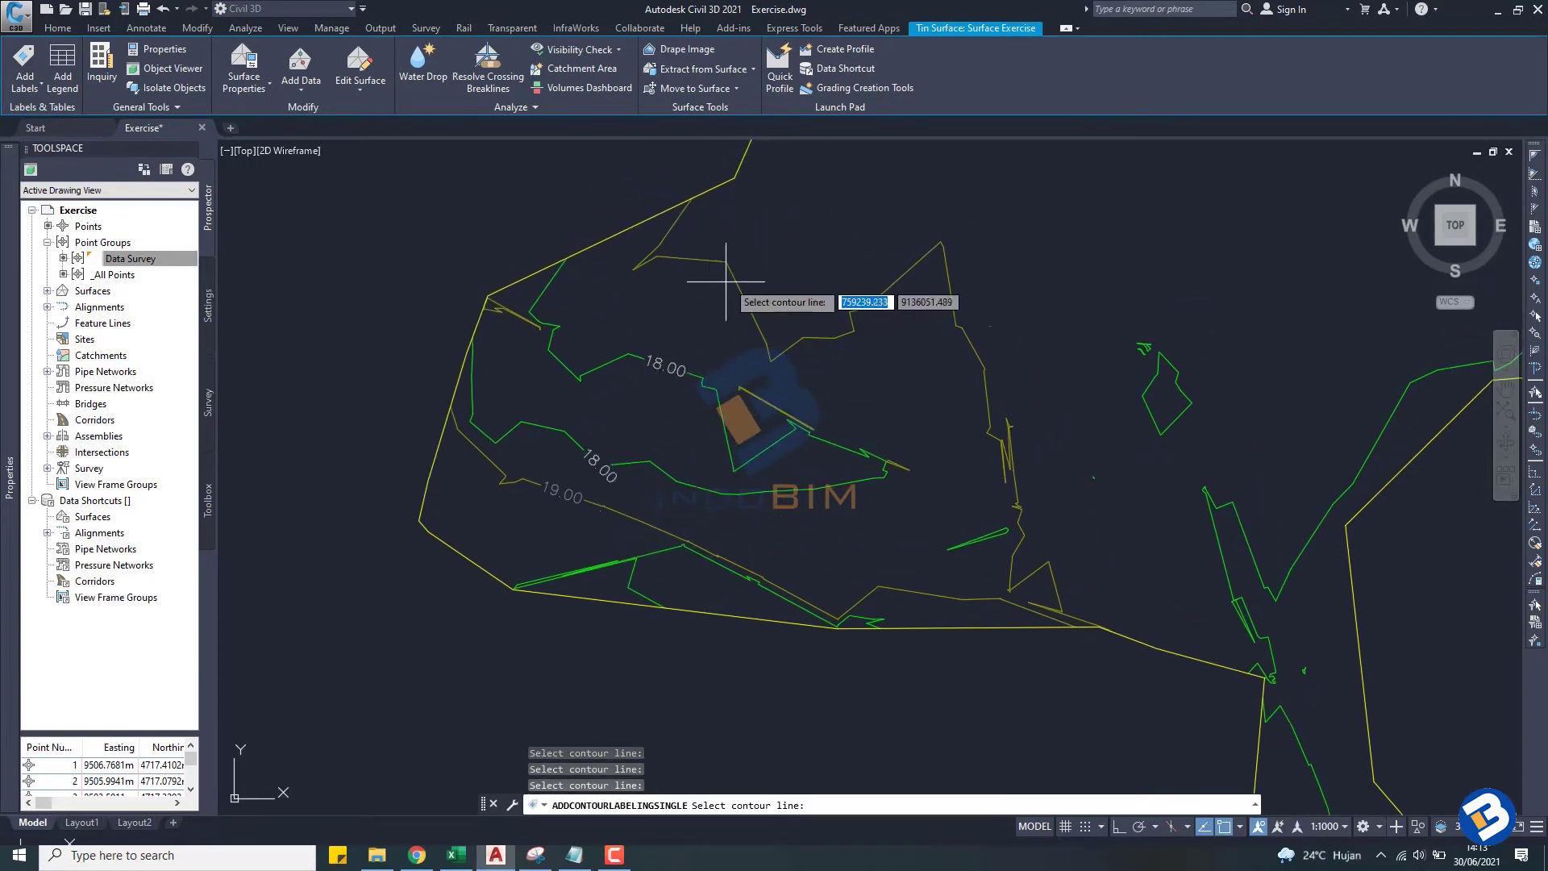
scroll(713, 319, down, 1)
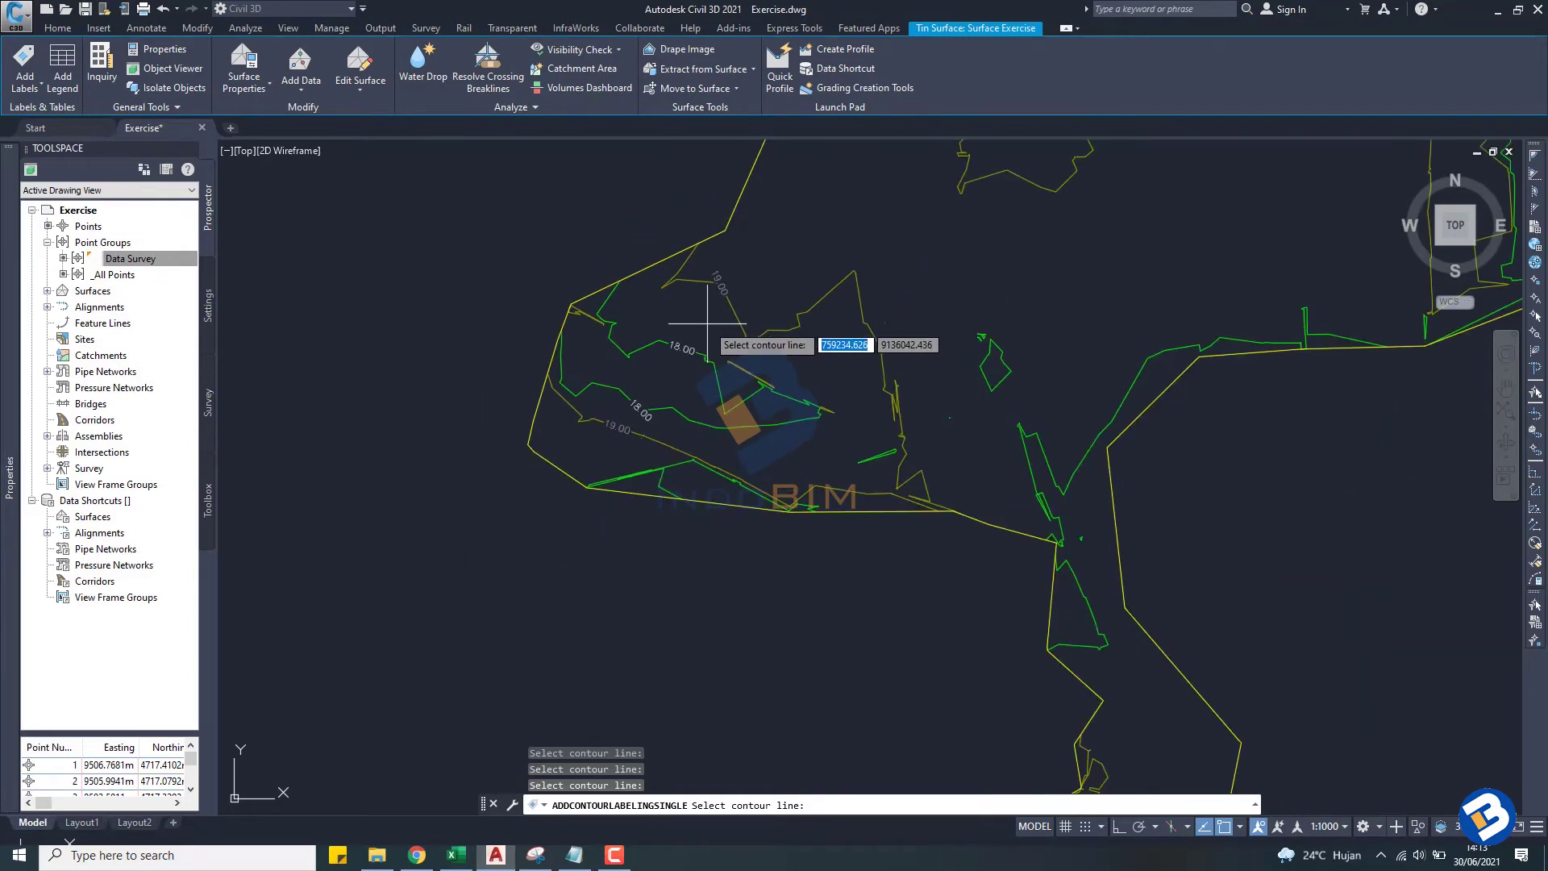
scroll(710, 339, down, 1)
scroll(637, 468, down, 1)
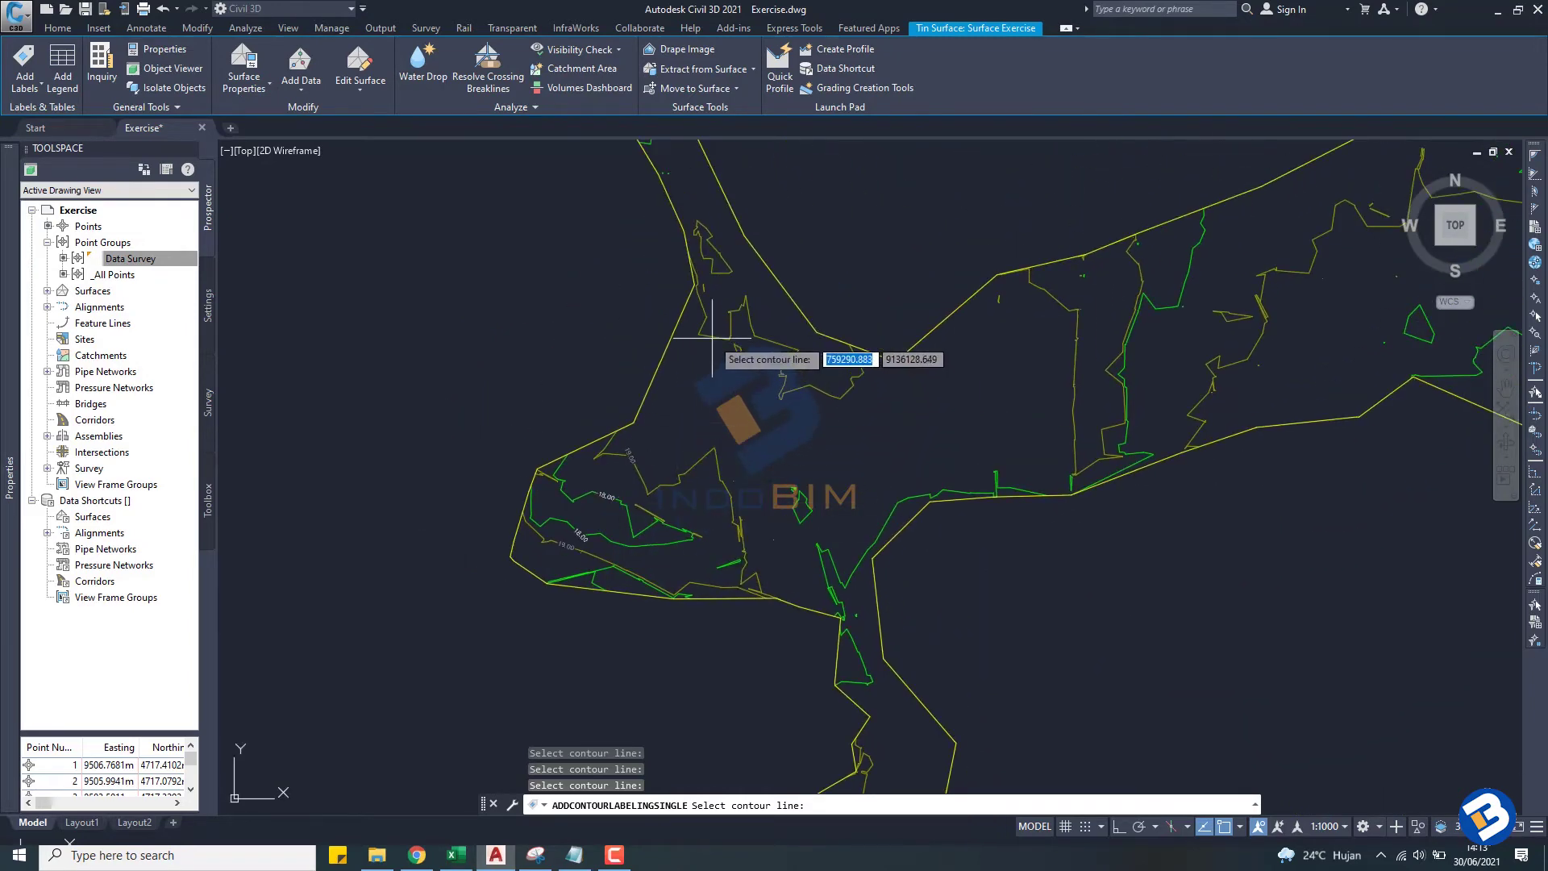
middle_drag(715, 338, 758, 542)
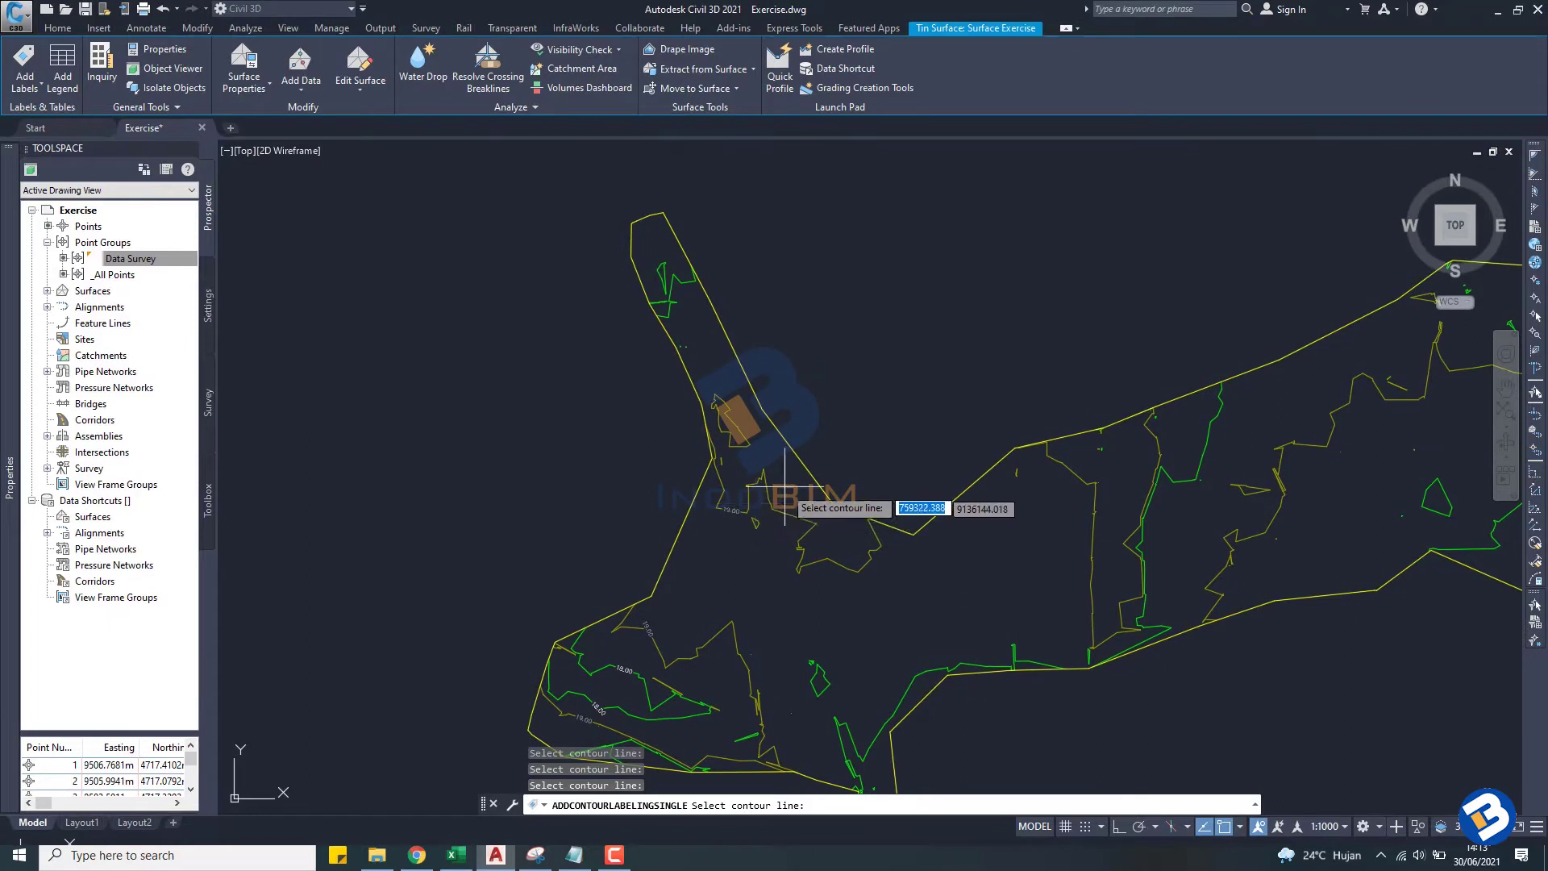
scroll(754, 466, up, 1)
scroll(758, 403, up, 2)
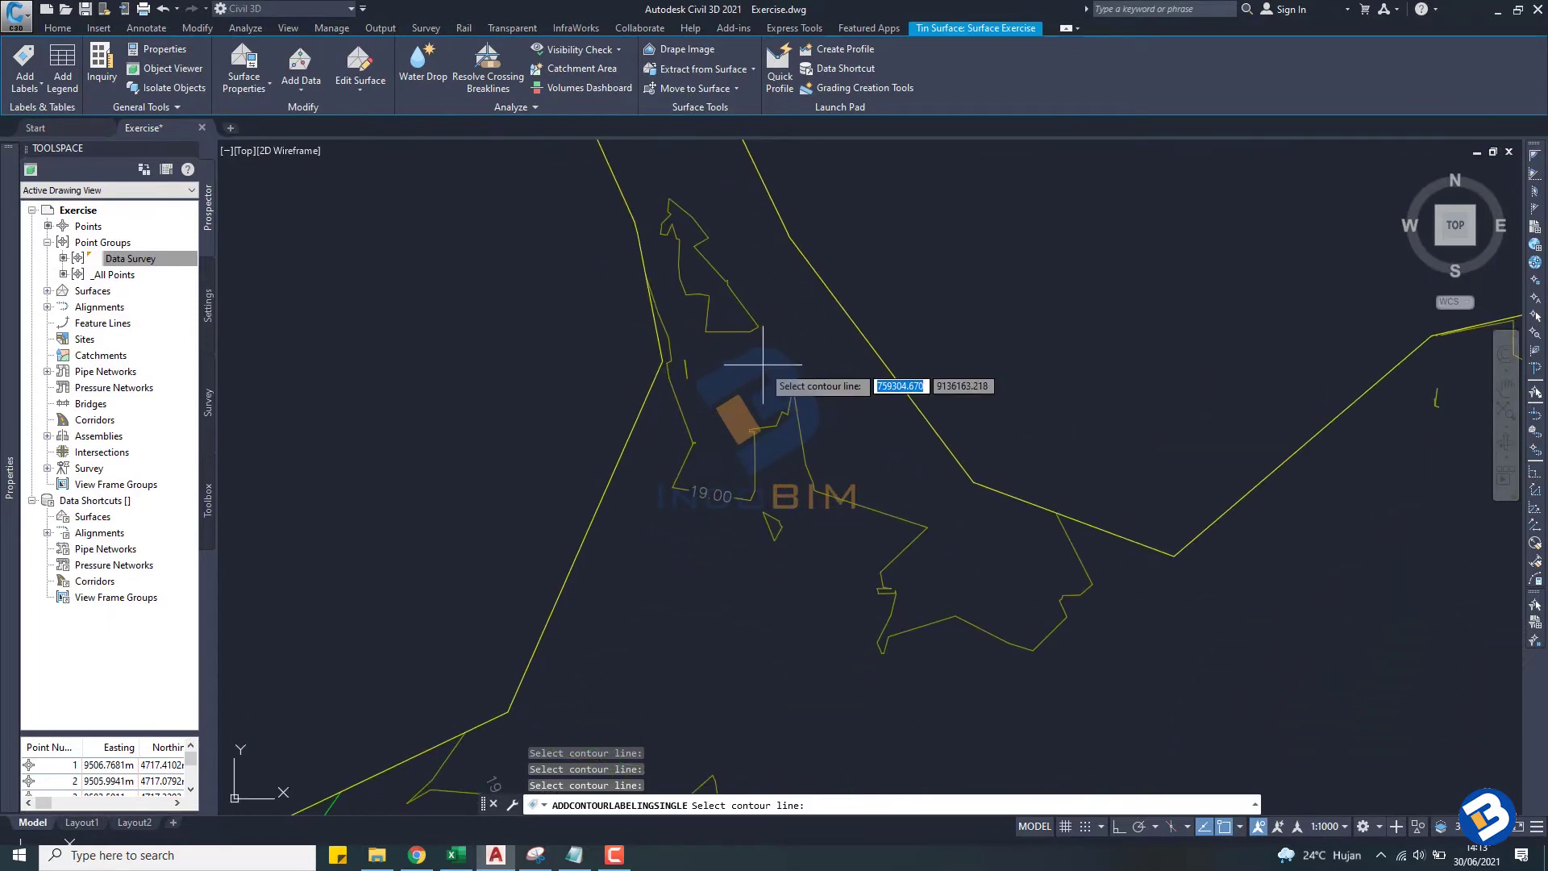
scroll(733, 407, down, 2)
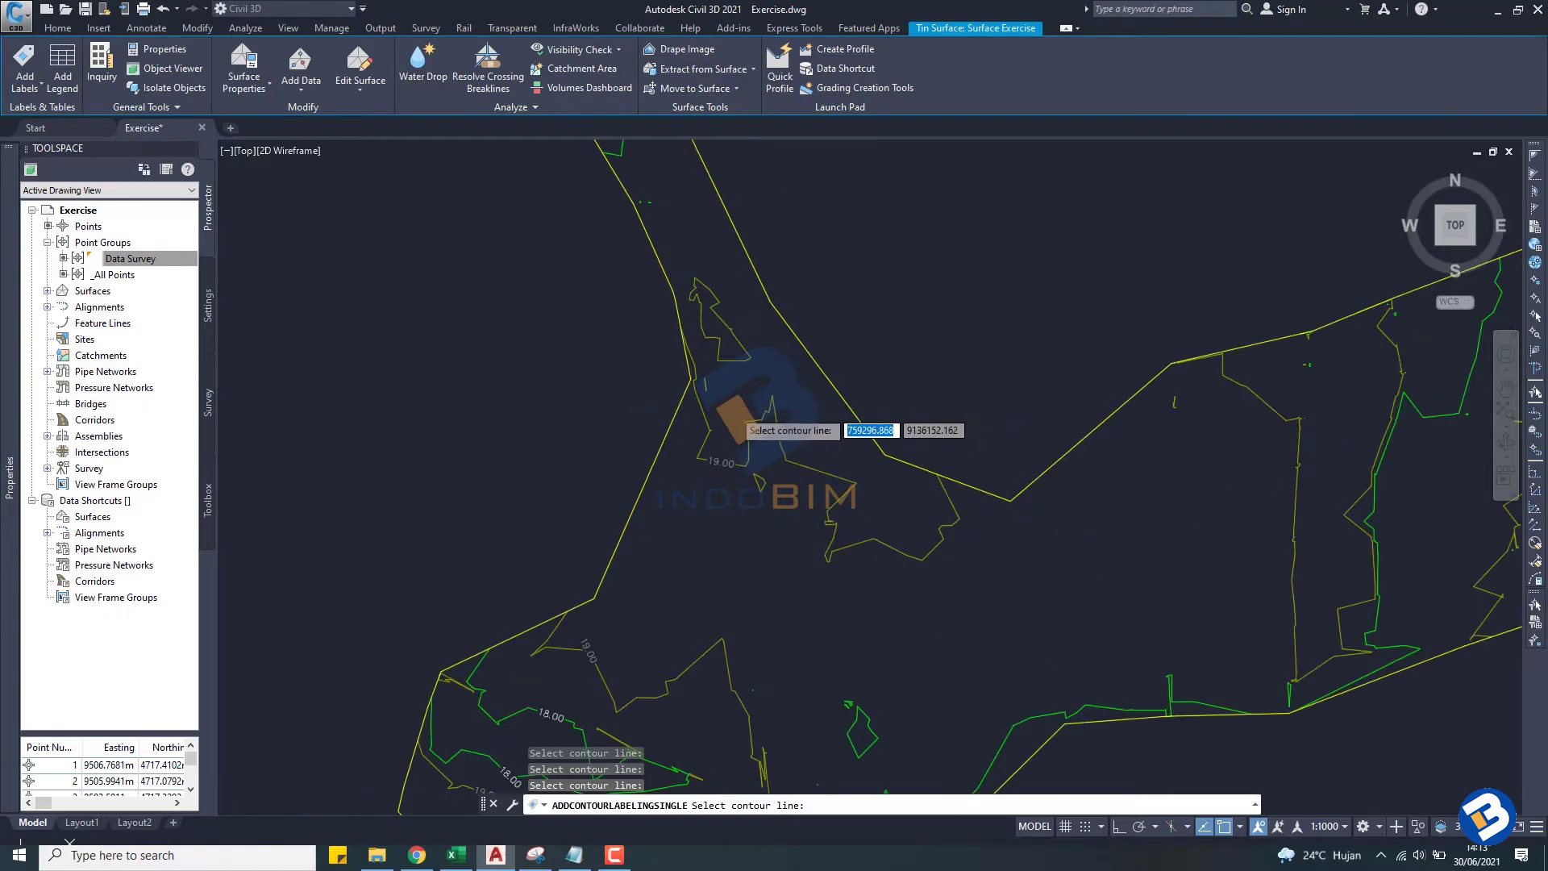
scroll(733, 409, down, 1)
scroll(750, 420, up, 2)
scroll(804, 431, up, 1)
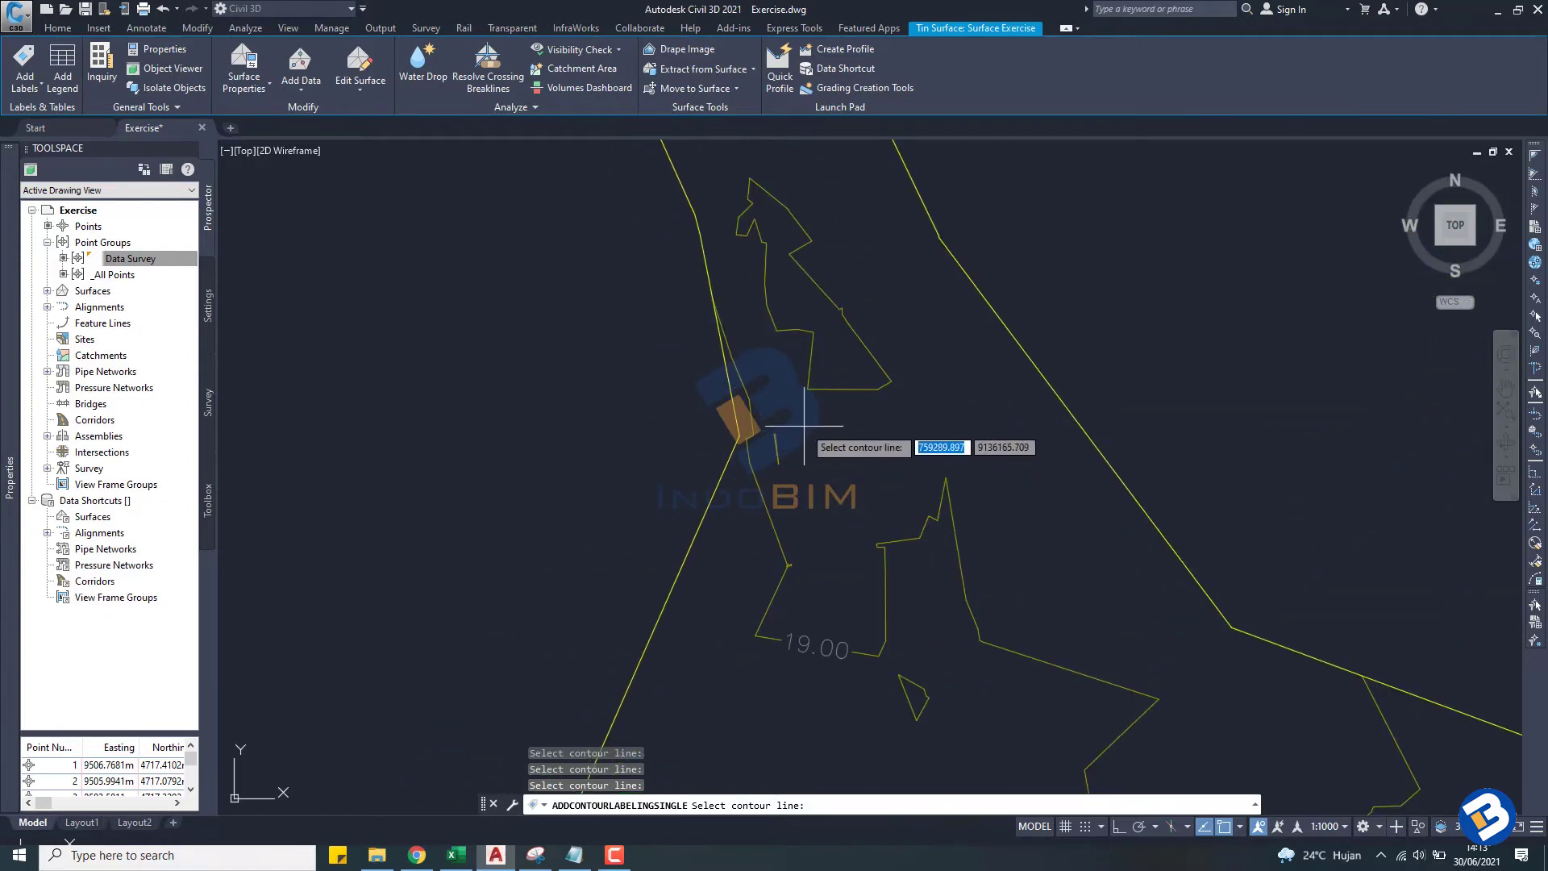
Step: Label the green contours with 18.00 and 20.00 elevation labels
click(37, 86)
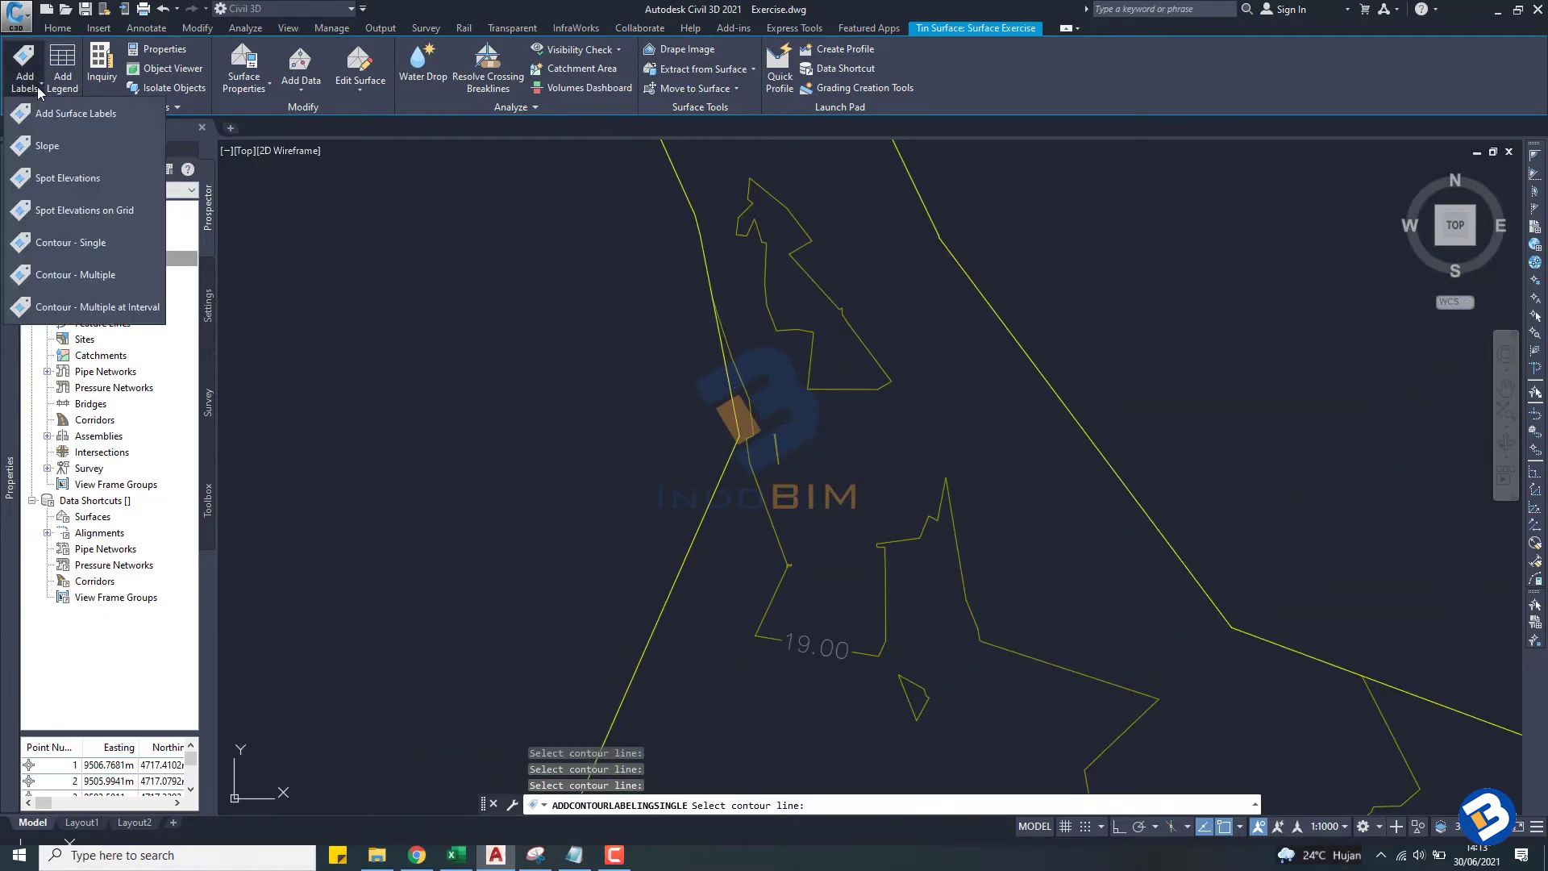
scroll(993, 538, down, 1)
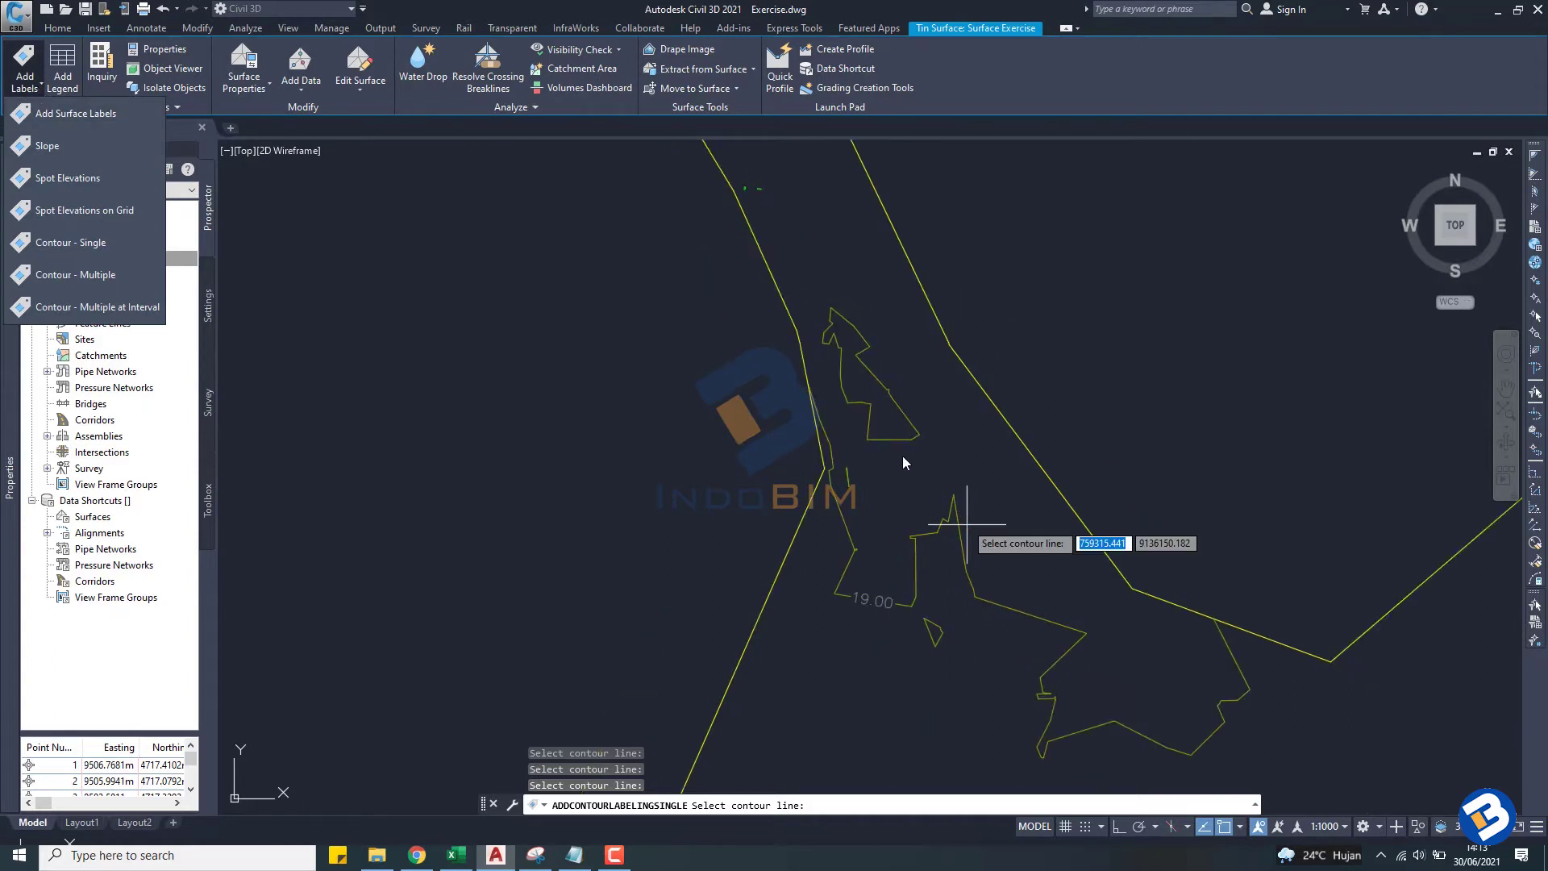
scroll(986, 591, down, 3)
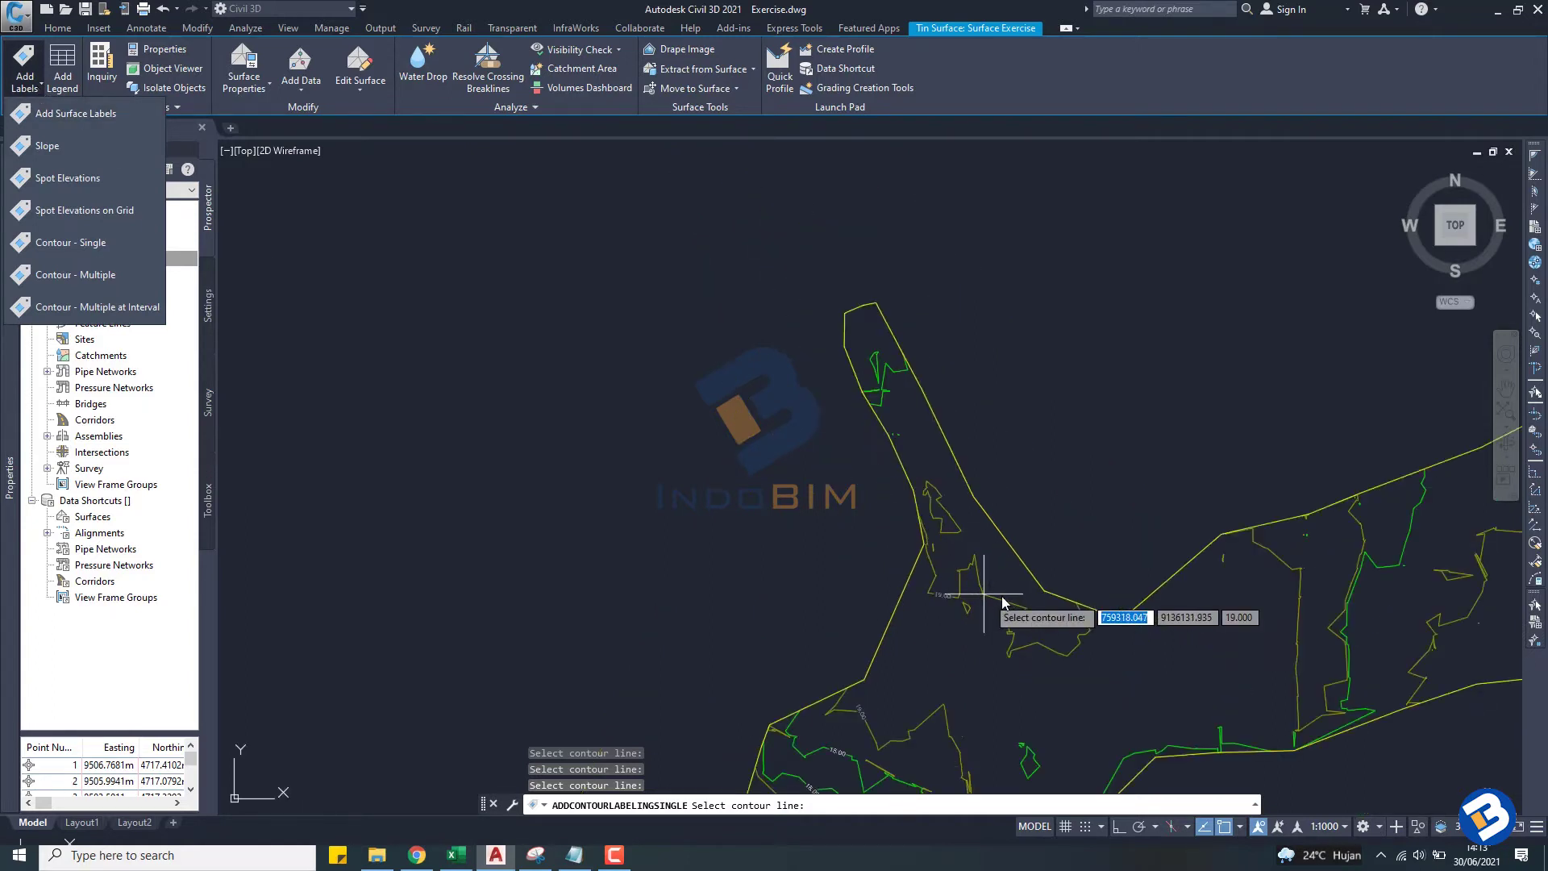
scroll(978, 591, up, 4)
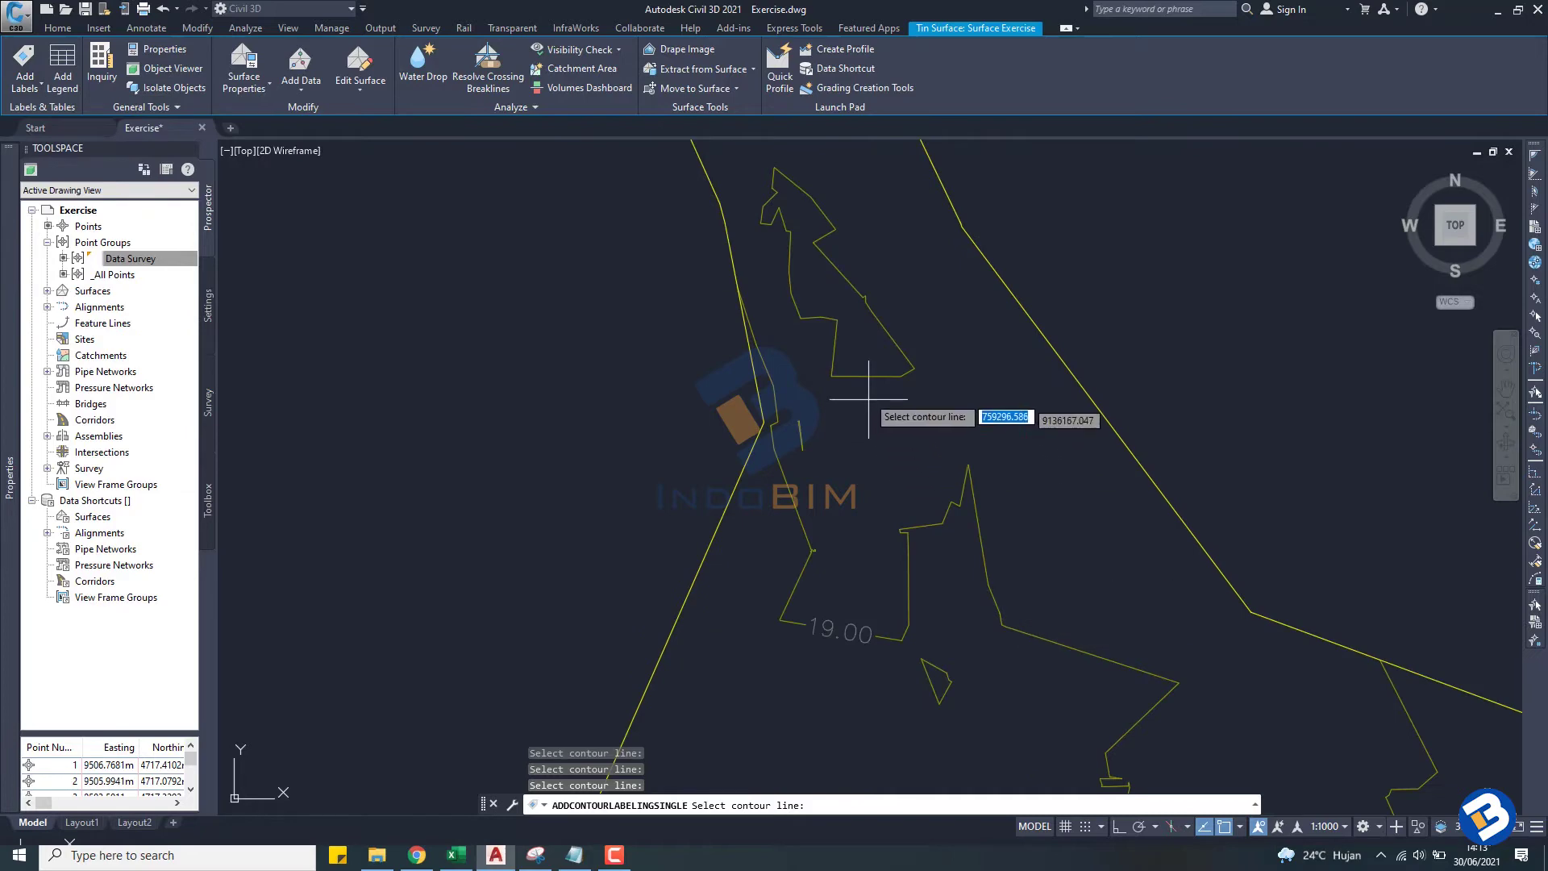
scroll(871, 435, down, 2)
scroll(968, 468, up, 1)
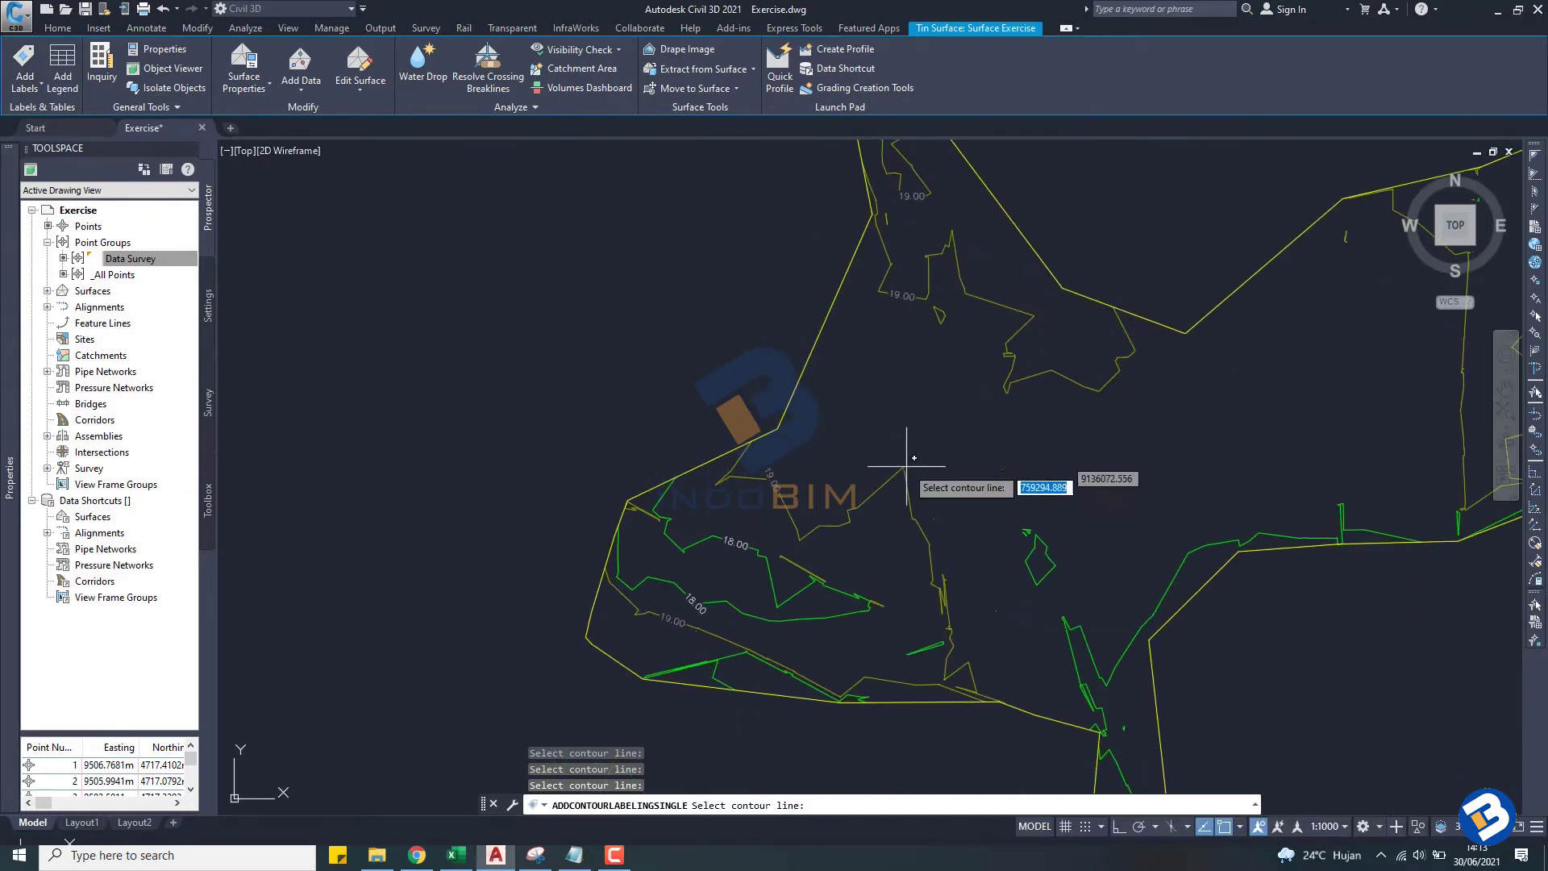
scroll(968, 420, down, 2)
scroll(919, 500, up, 2)
scroll(968, 564, up, 2)
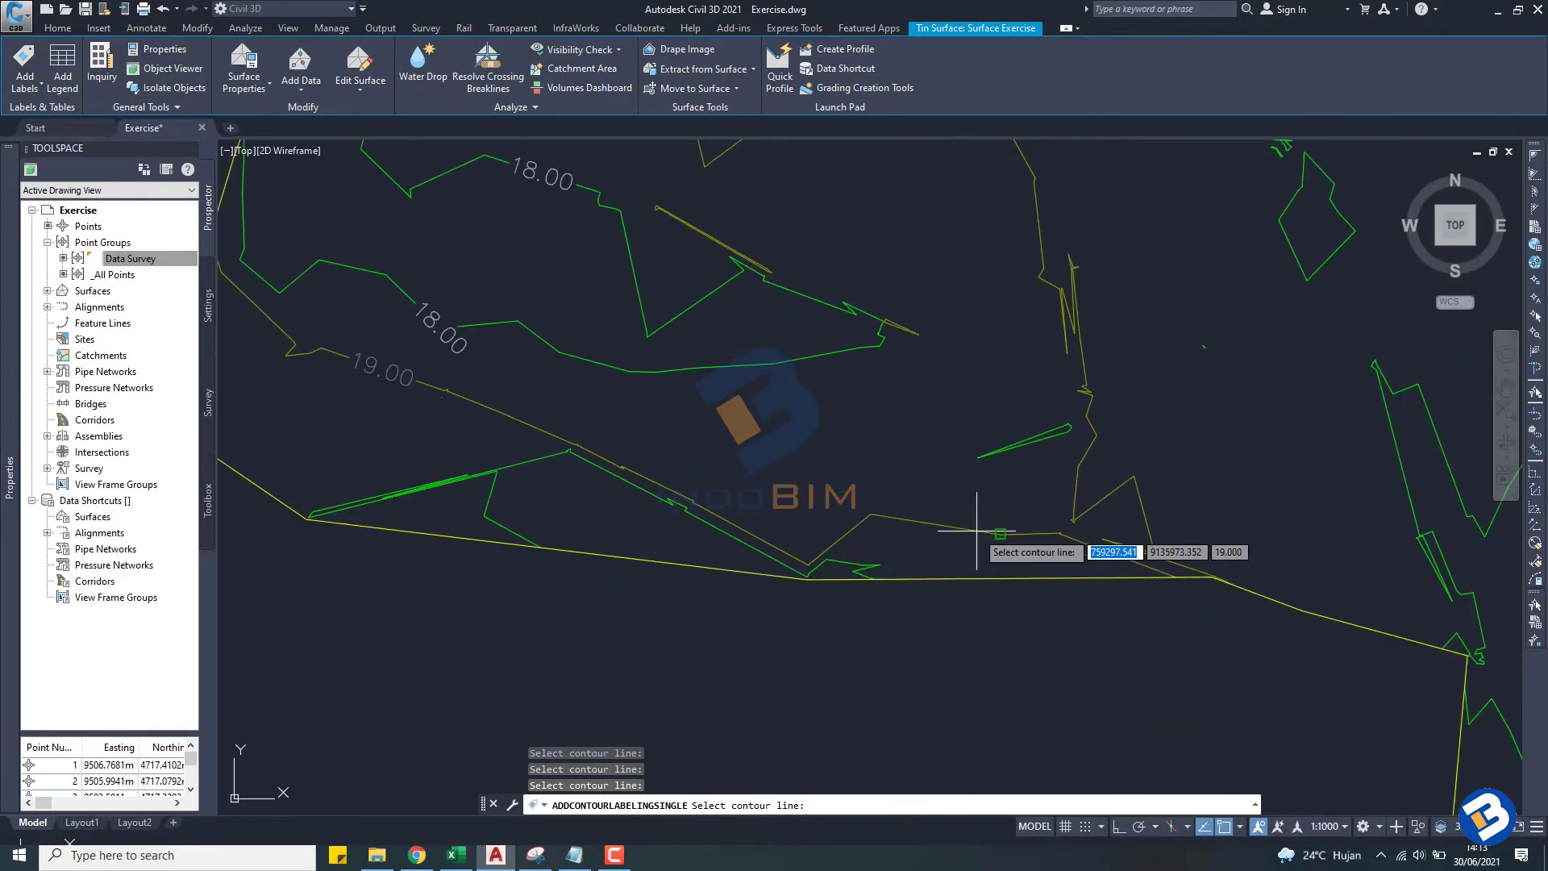
click(1018, 445)
middle_drag(1129, 452, 826, 500)
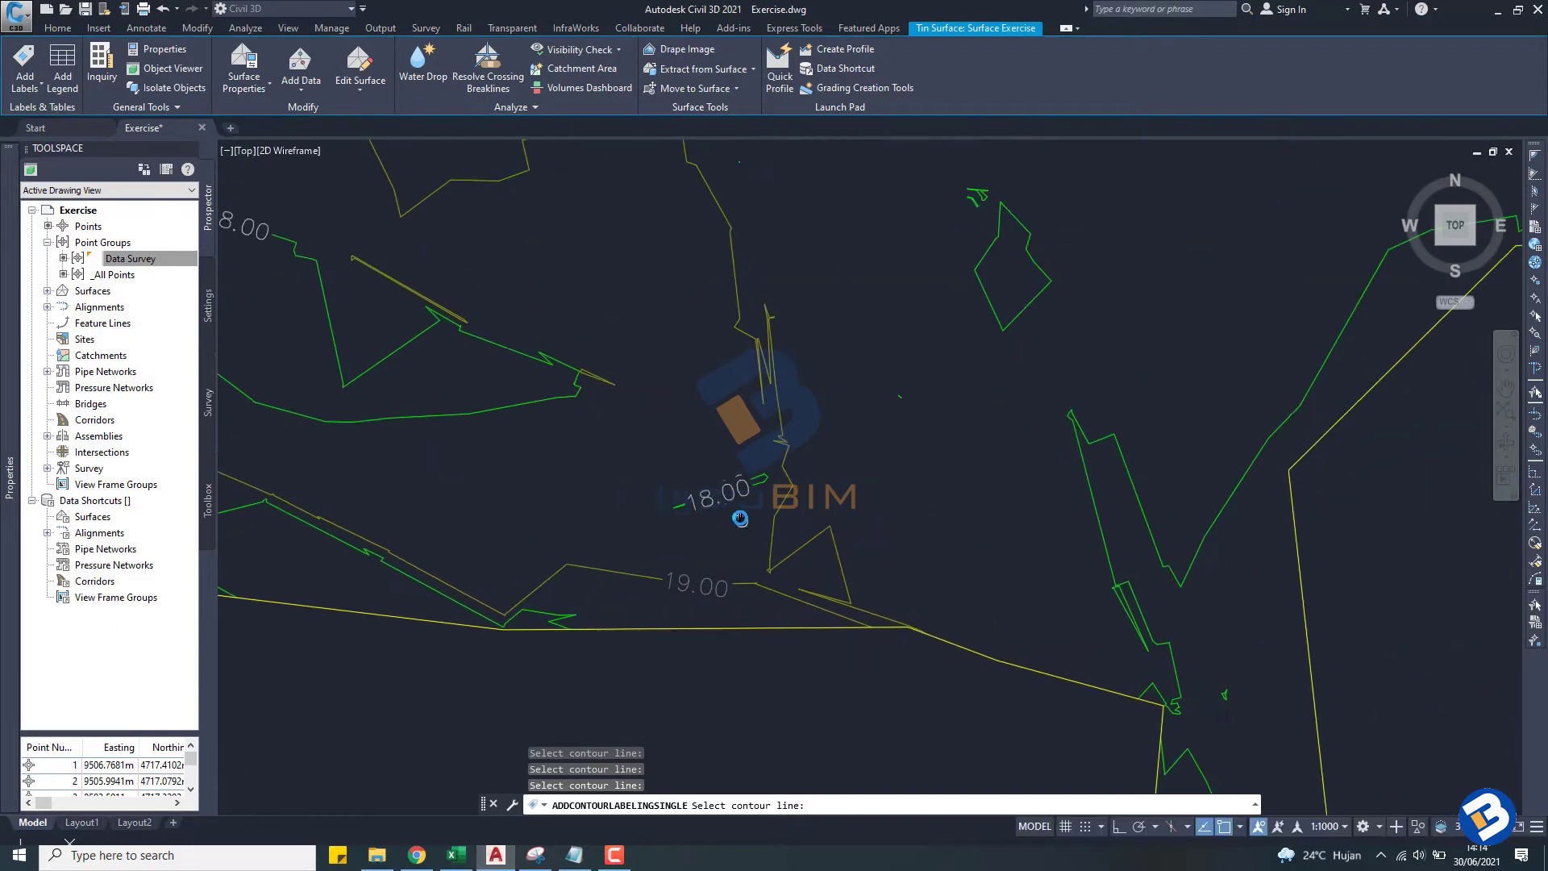
click(992, 308)
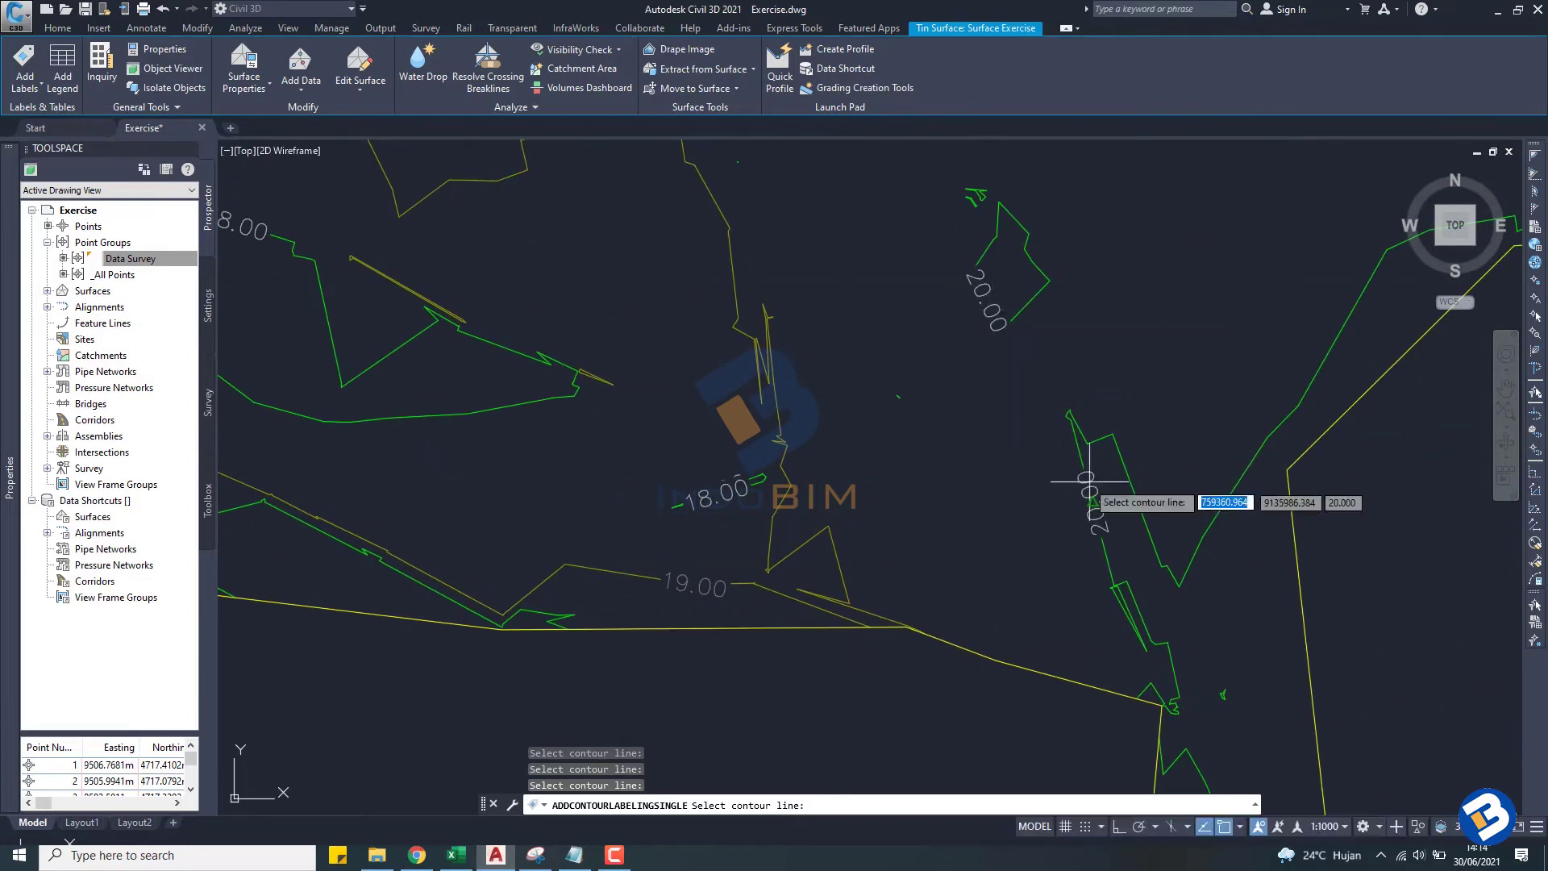
scroll(1089, 481, down, 5)
middle_drag(743, 444, 800, 335)
click(38, 93)
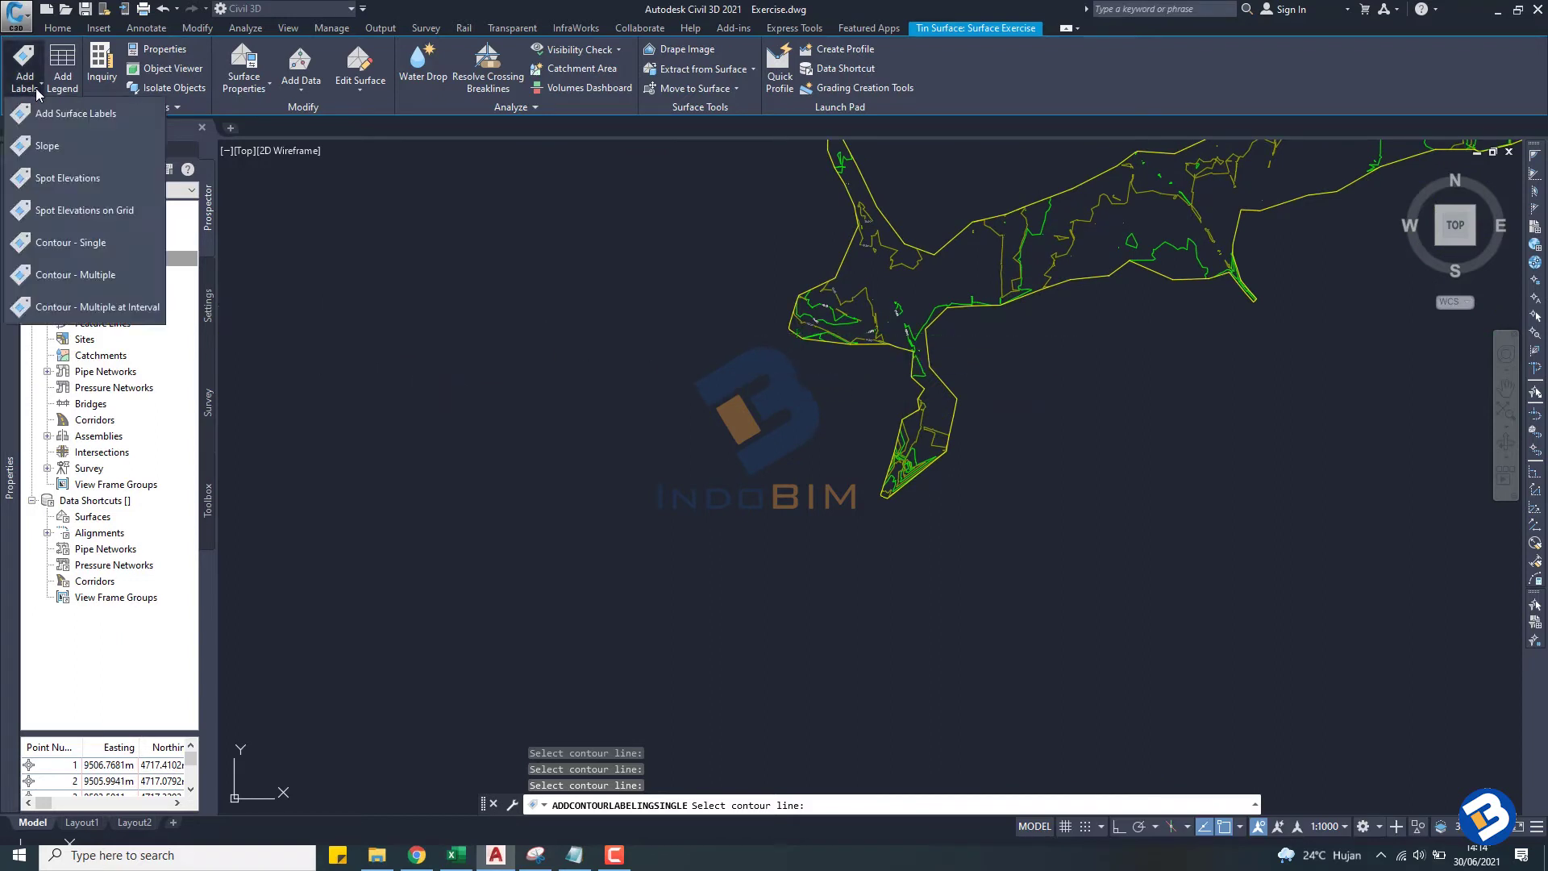
Step: Draw a Contour - Multiple line across the southern lobe, labeling contours 21.00, 22.00 and 23.00
click(78, 276)
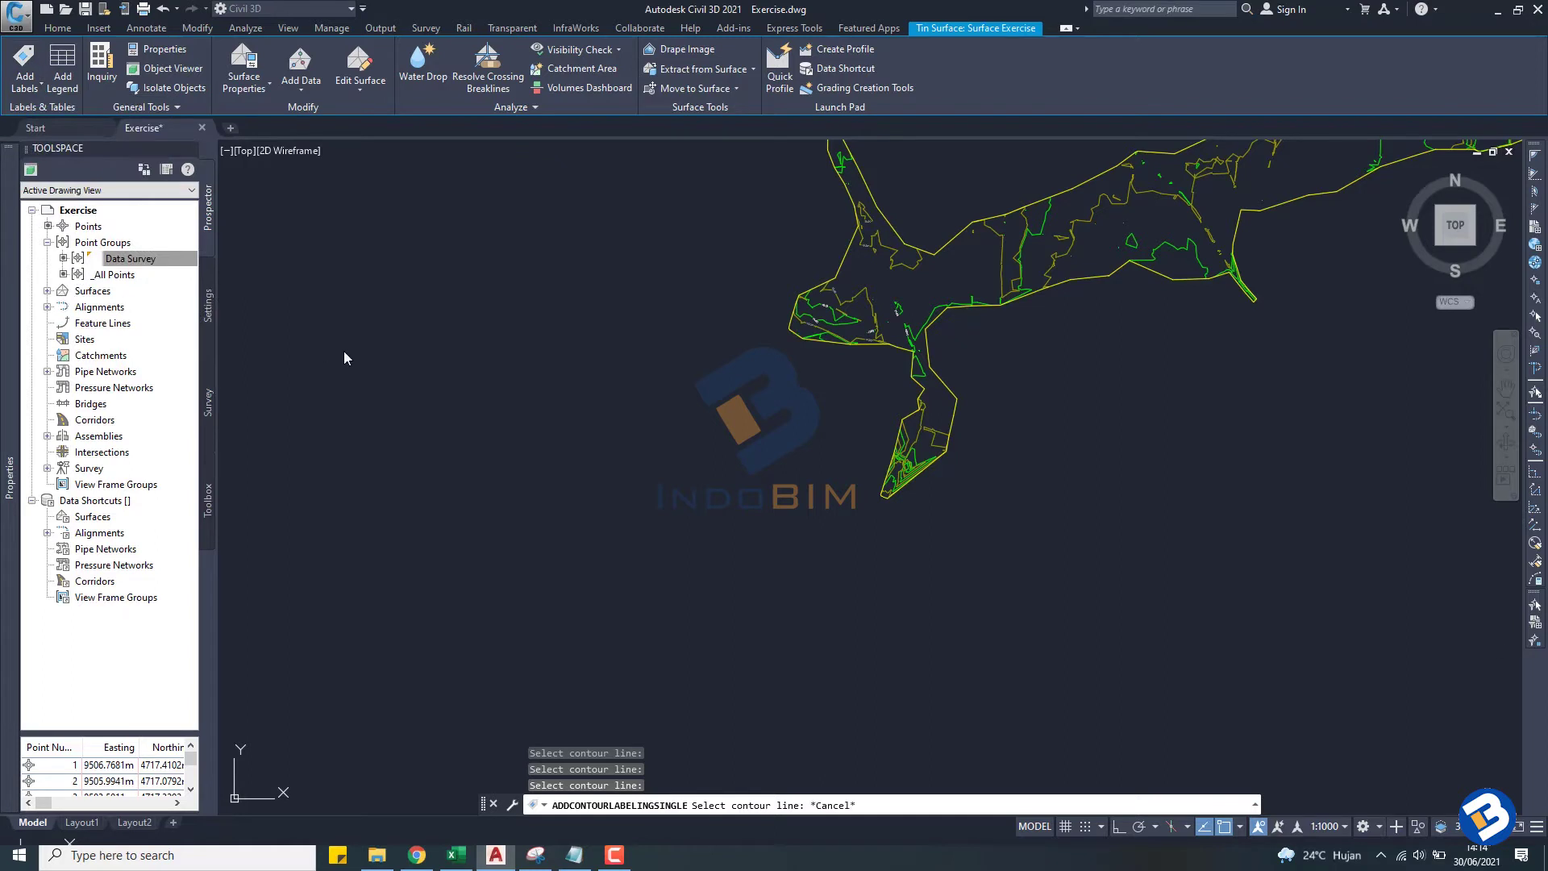
scroll(867, 509, up, 5)
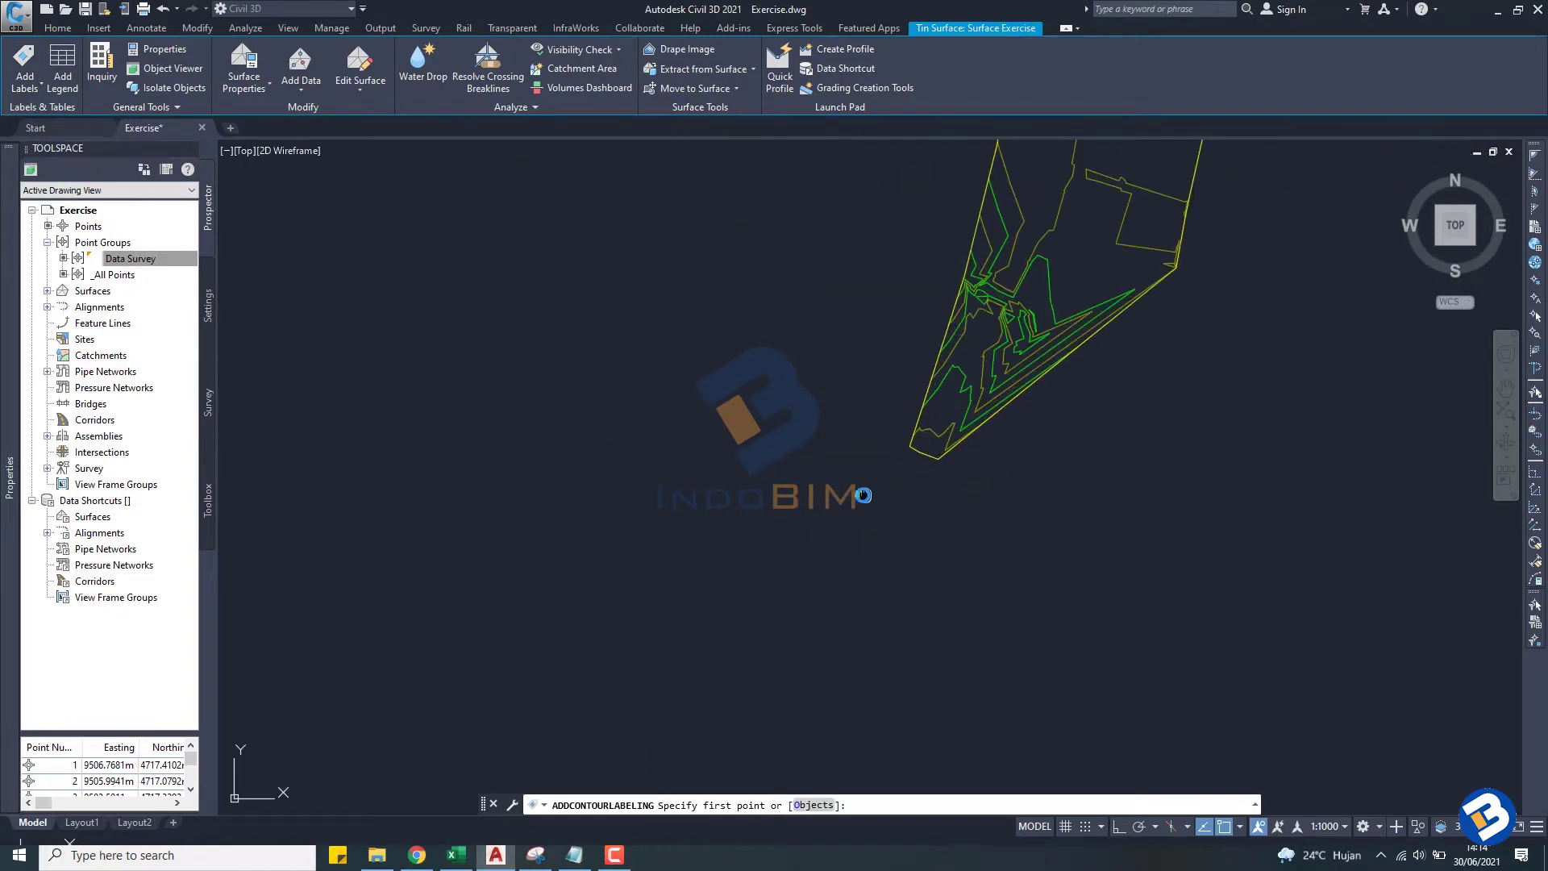
scroll(701, 556, up, 2)
scroll(701, 563, up, 2)
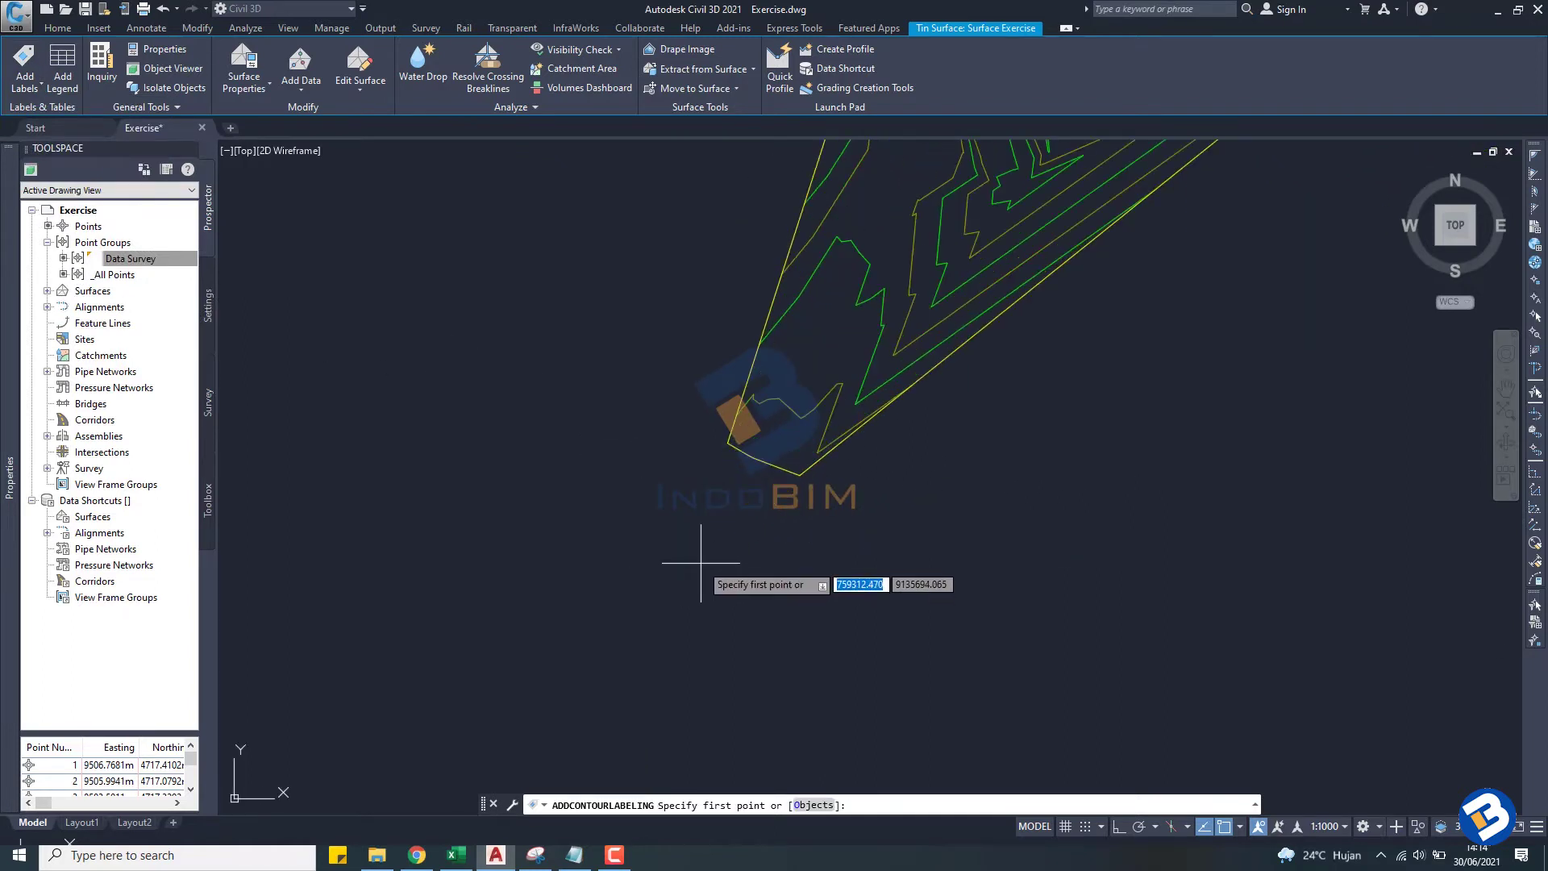
scroll(701, 563, up, 1)
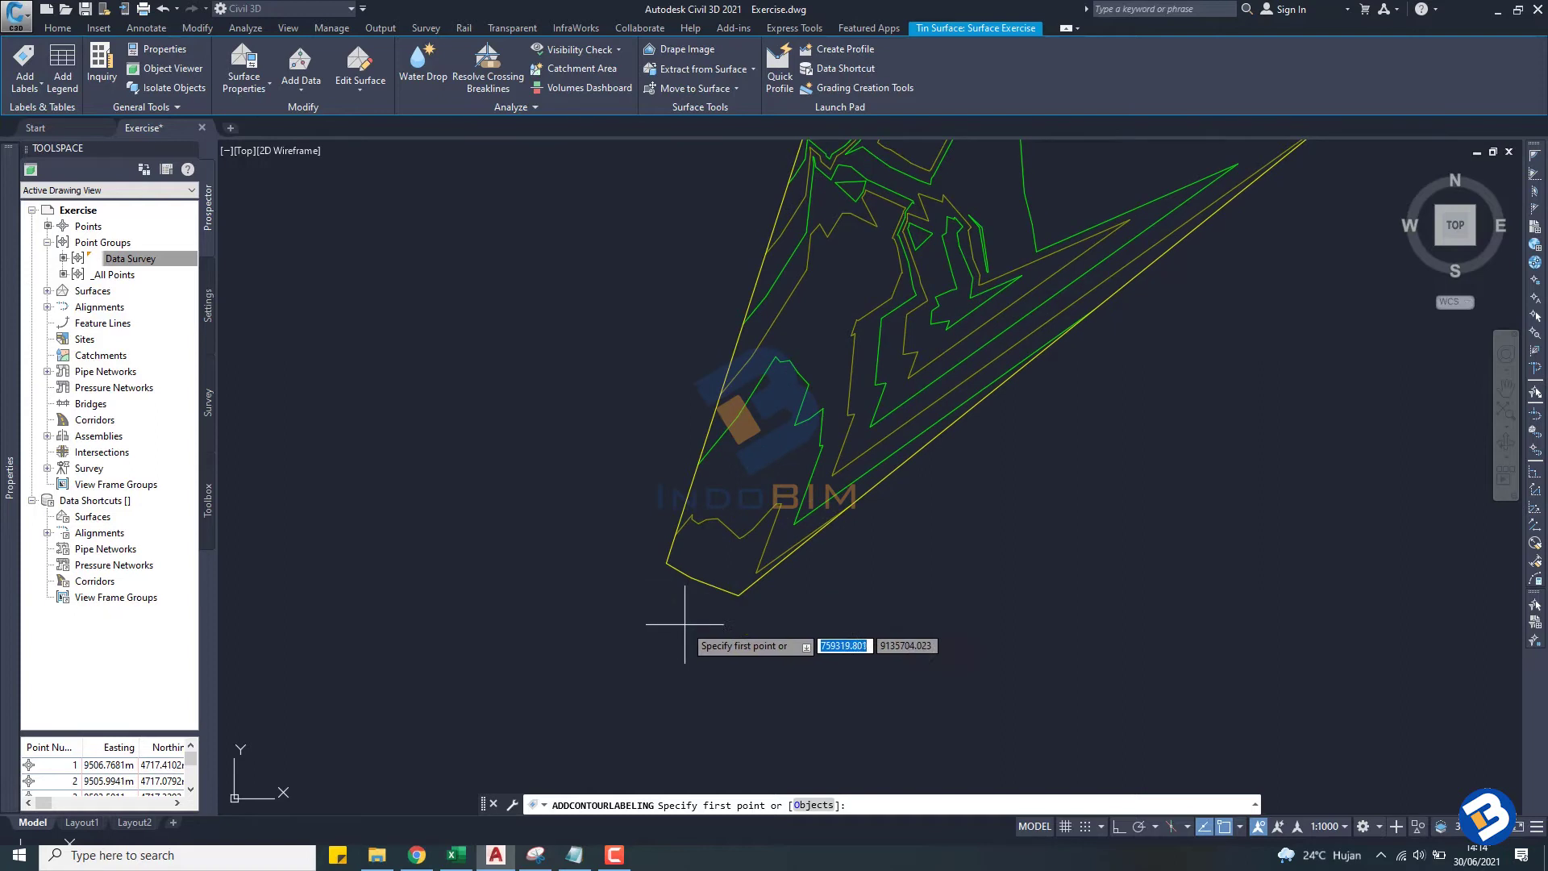
click(692, 577)
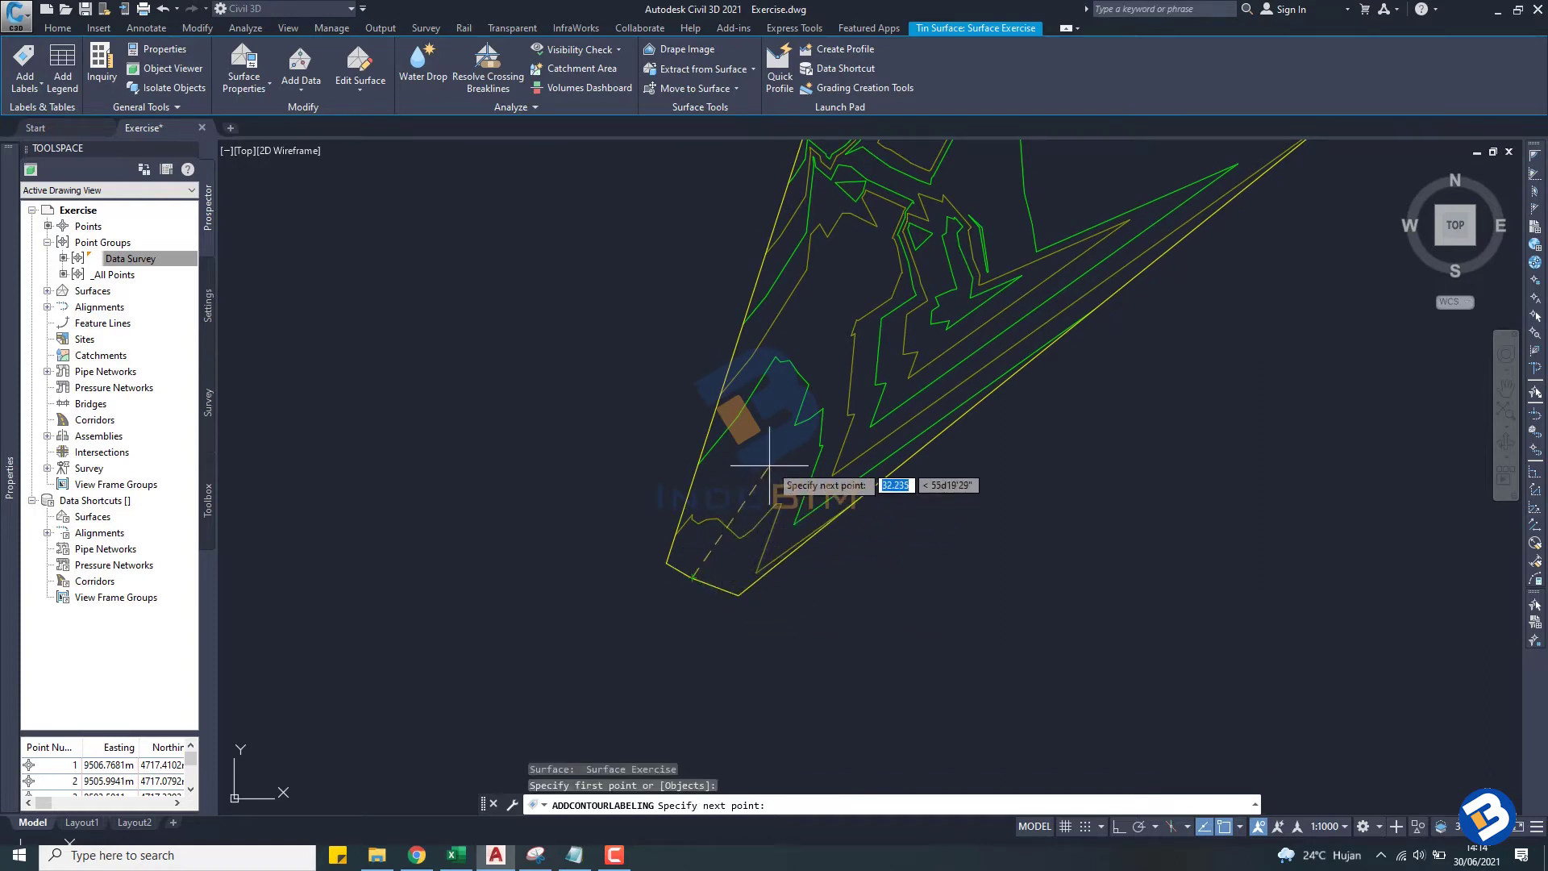
middle_drag(772, 467, 686, 628)
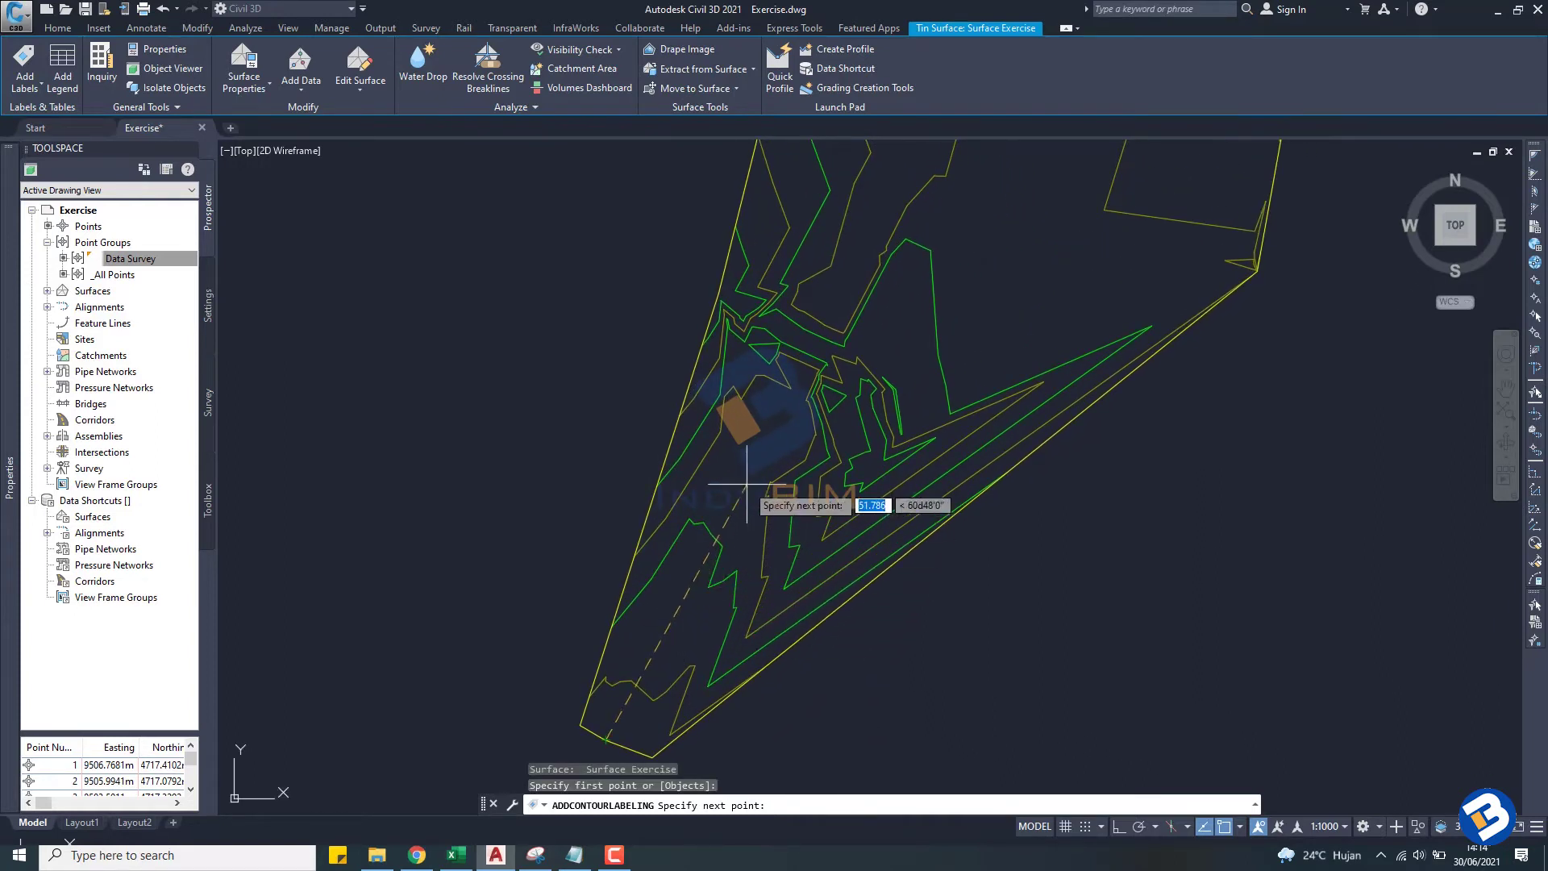
middle_drag(832, 309, 794, 449)
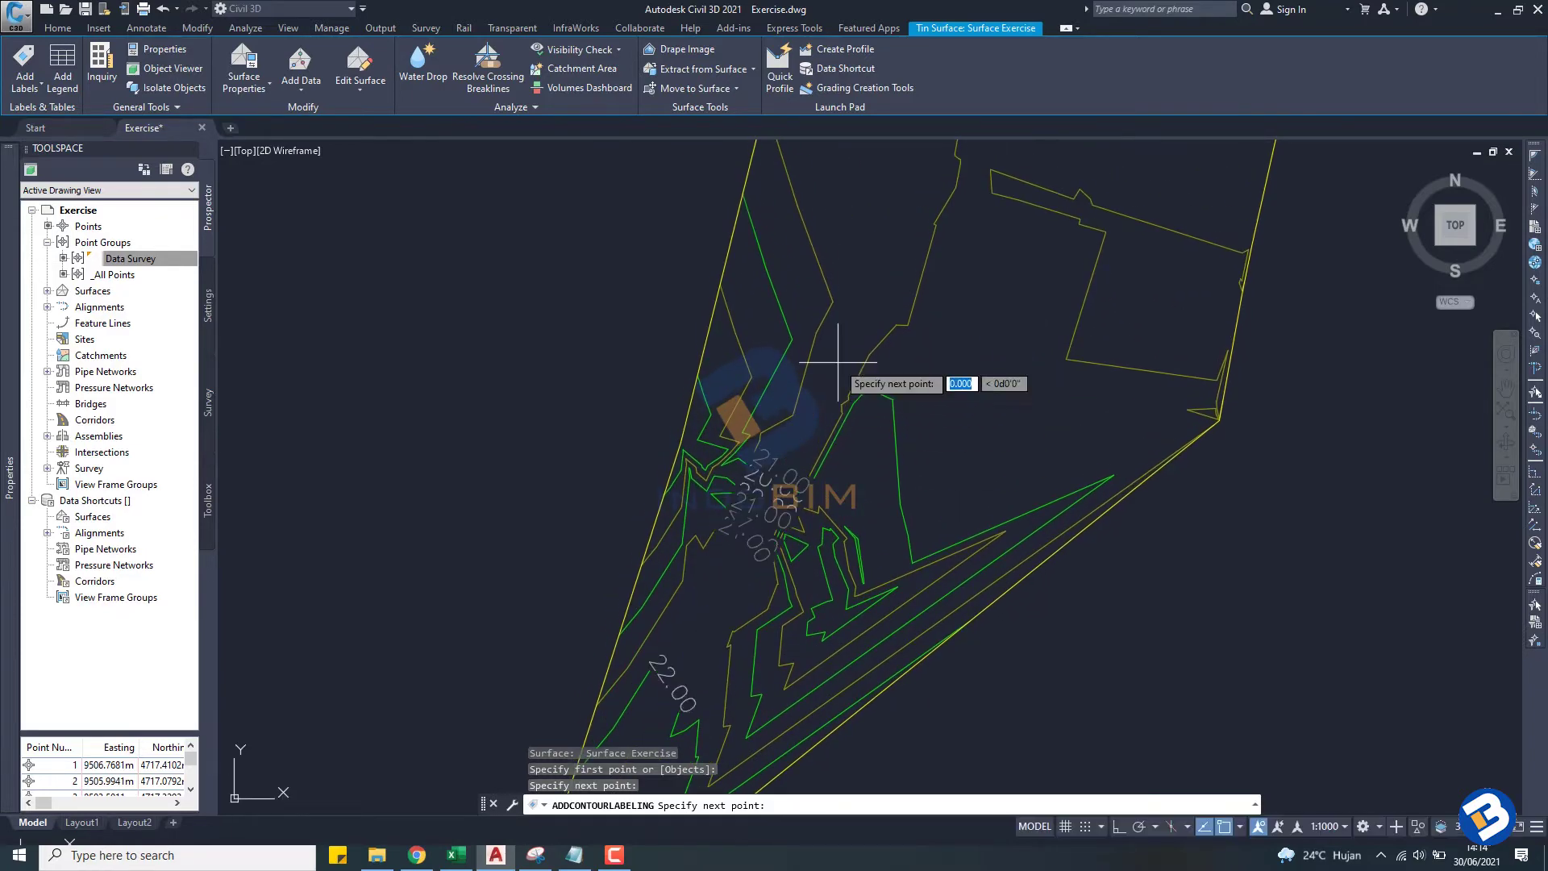
click(780, 567)
middle_drag(781, 567, 744, 484)
scroll(743, 484, up, 2)
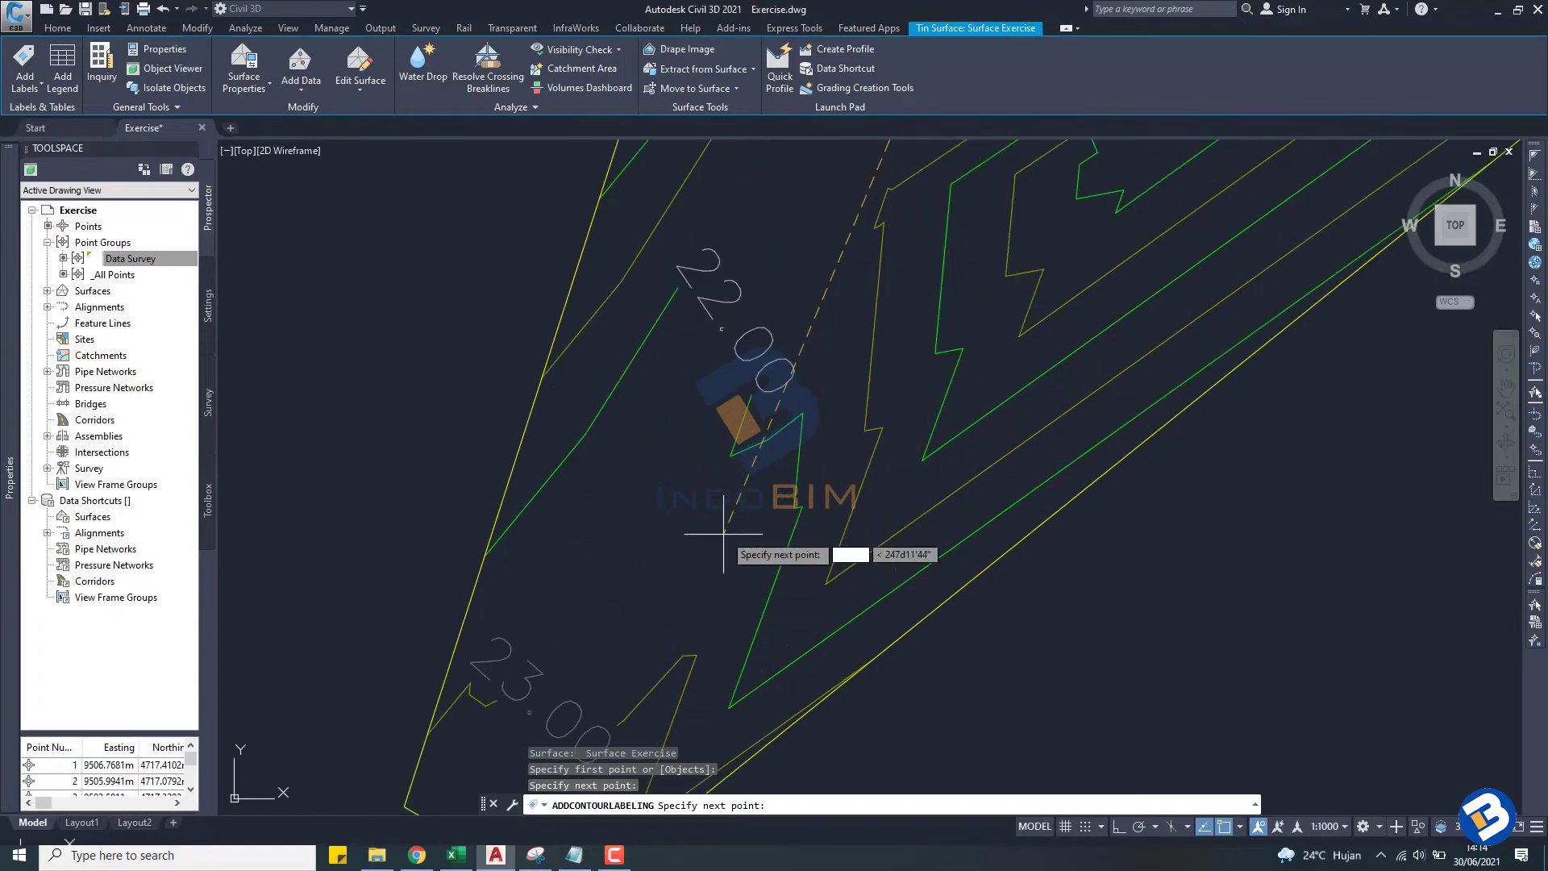
scroll(861, 355, down, 3)
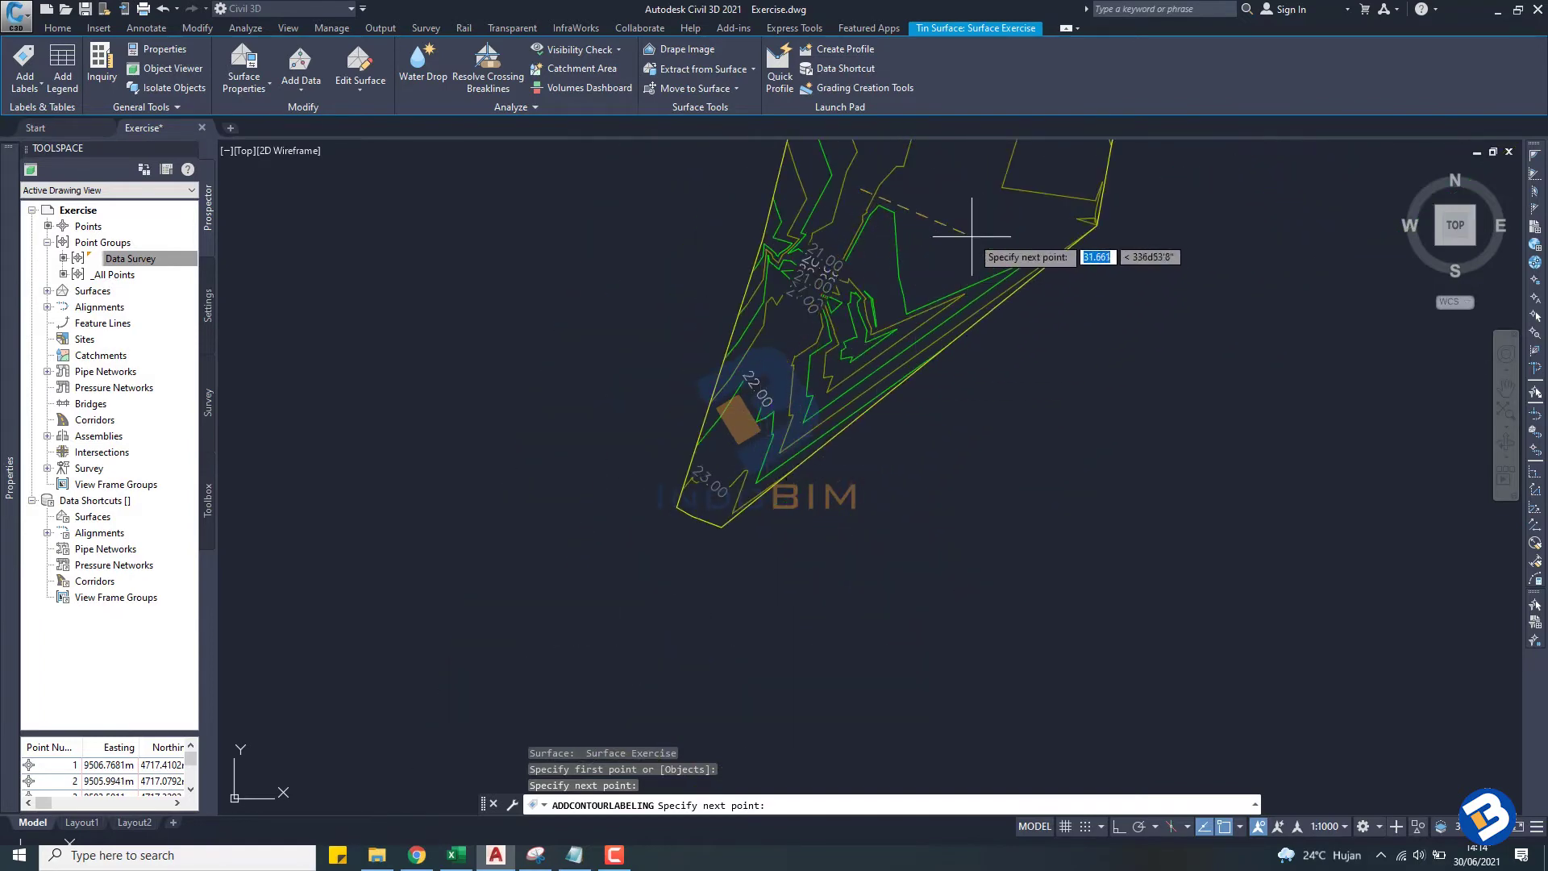
key(Return)
scroll(914, 405, down, 1)
Step: Zoom out to the whole surface and reopen the Add Labels list for Contour - Multiple
scroll(887, 391, down, 1)
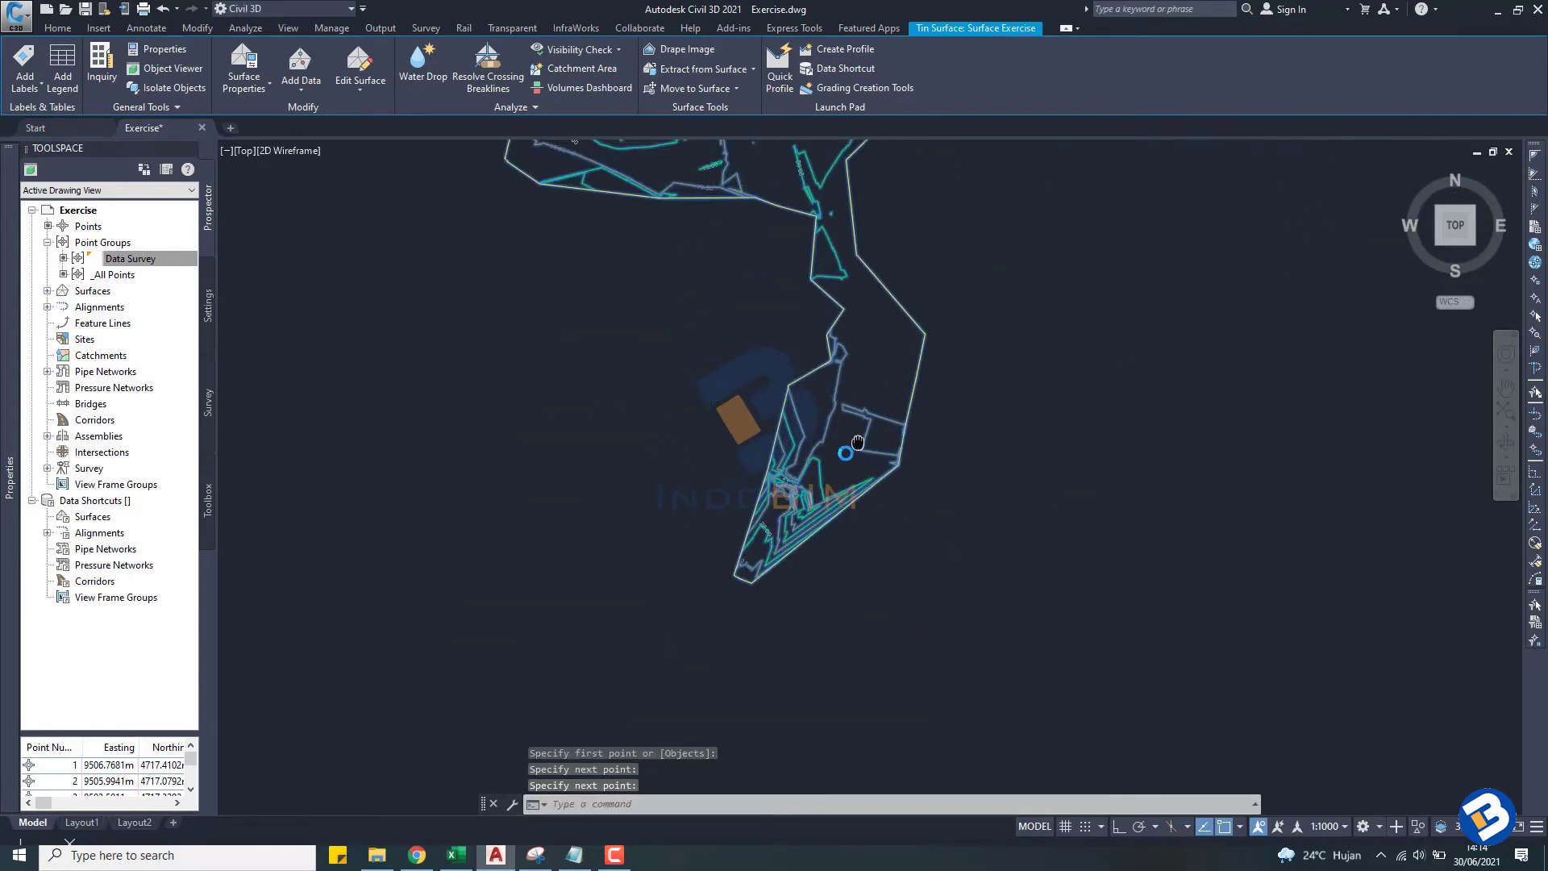
scroll(871, 383, down, 1)
scroll(853, 373, down, 1)
scroll(853, 372, up, 1)
scroll(927, 354, up, 2)
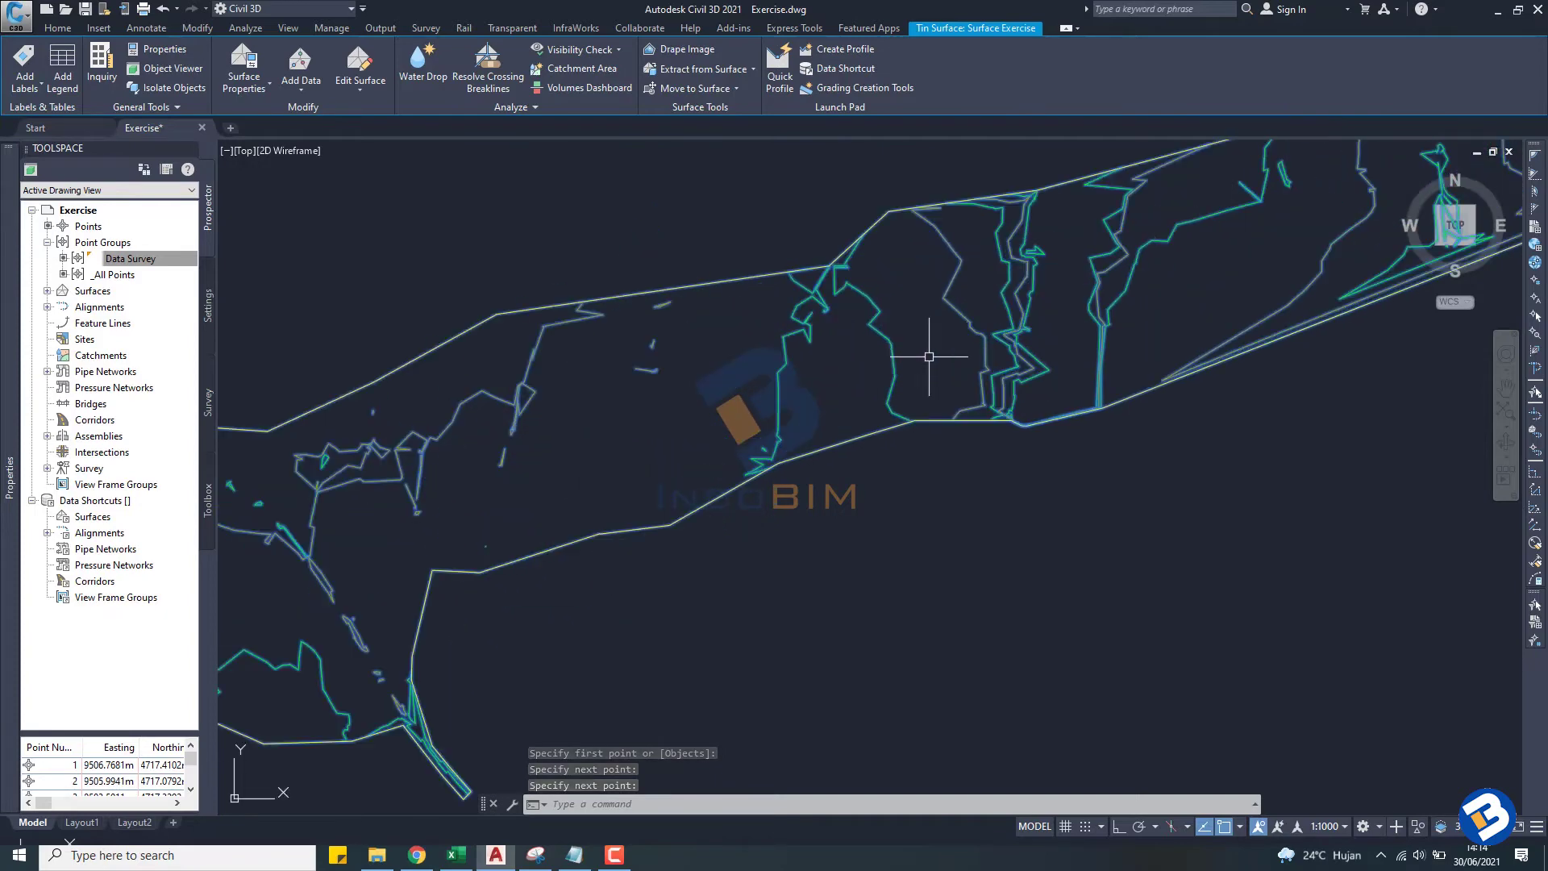
scroll(927, 355, down, 2)
scroll(655, 444, up, 1)
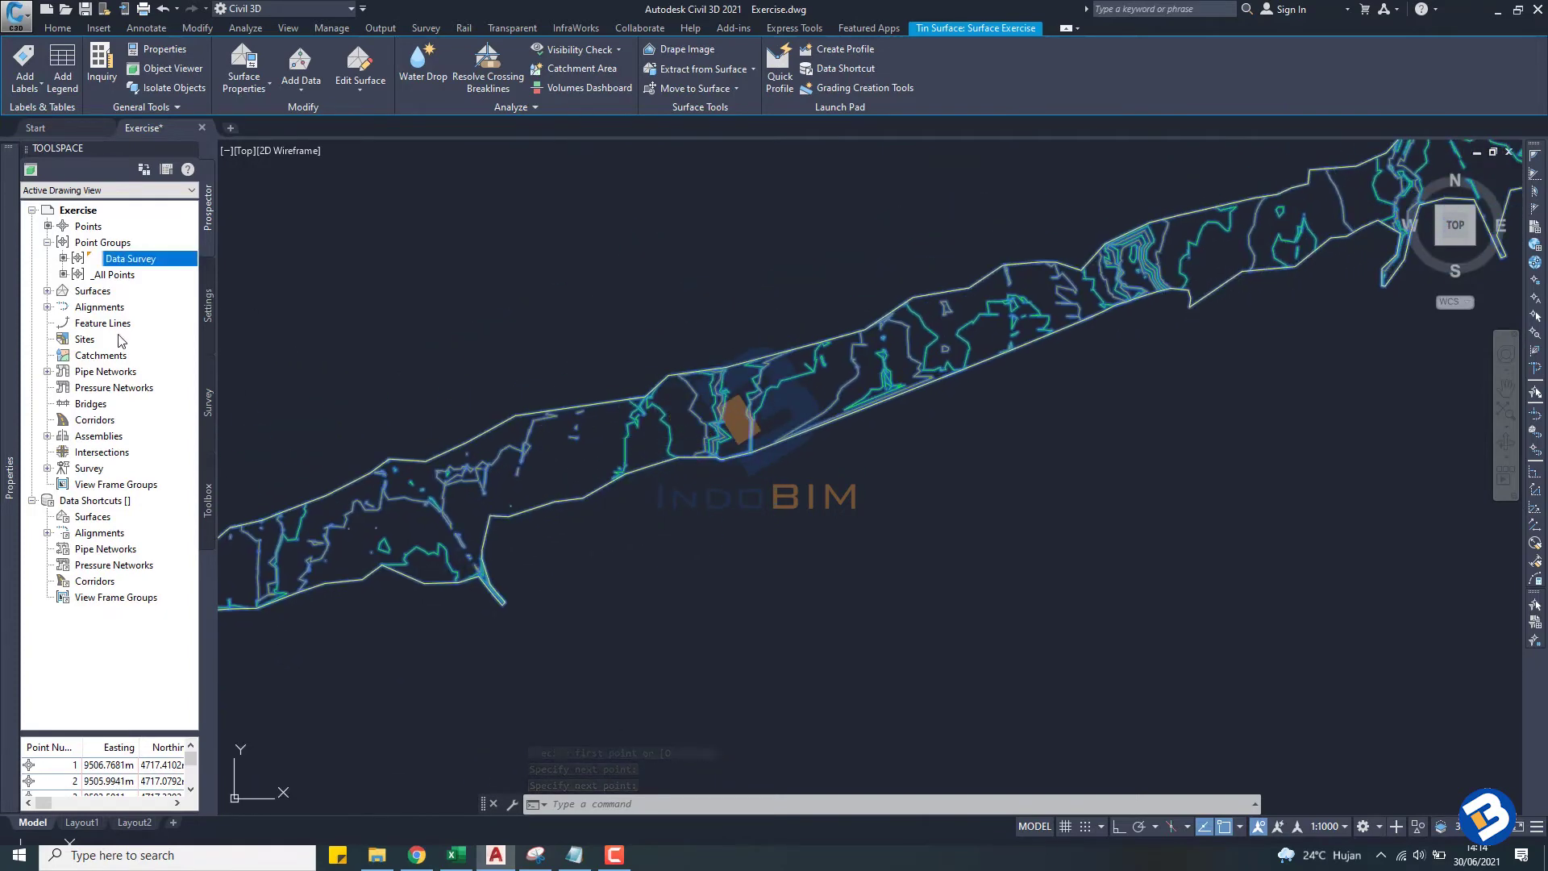
click(41, 87)
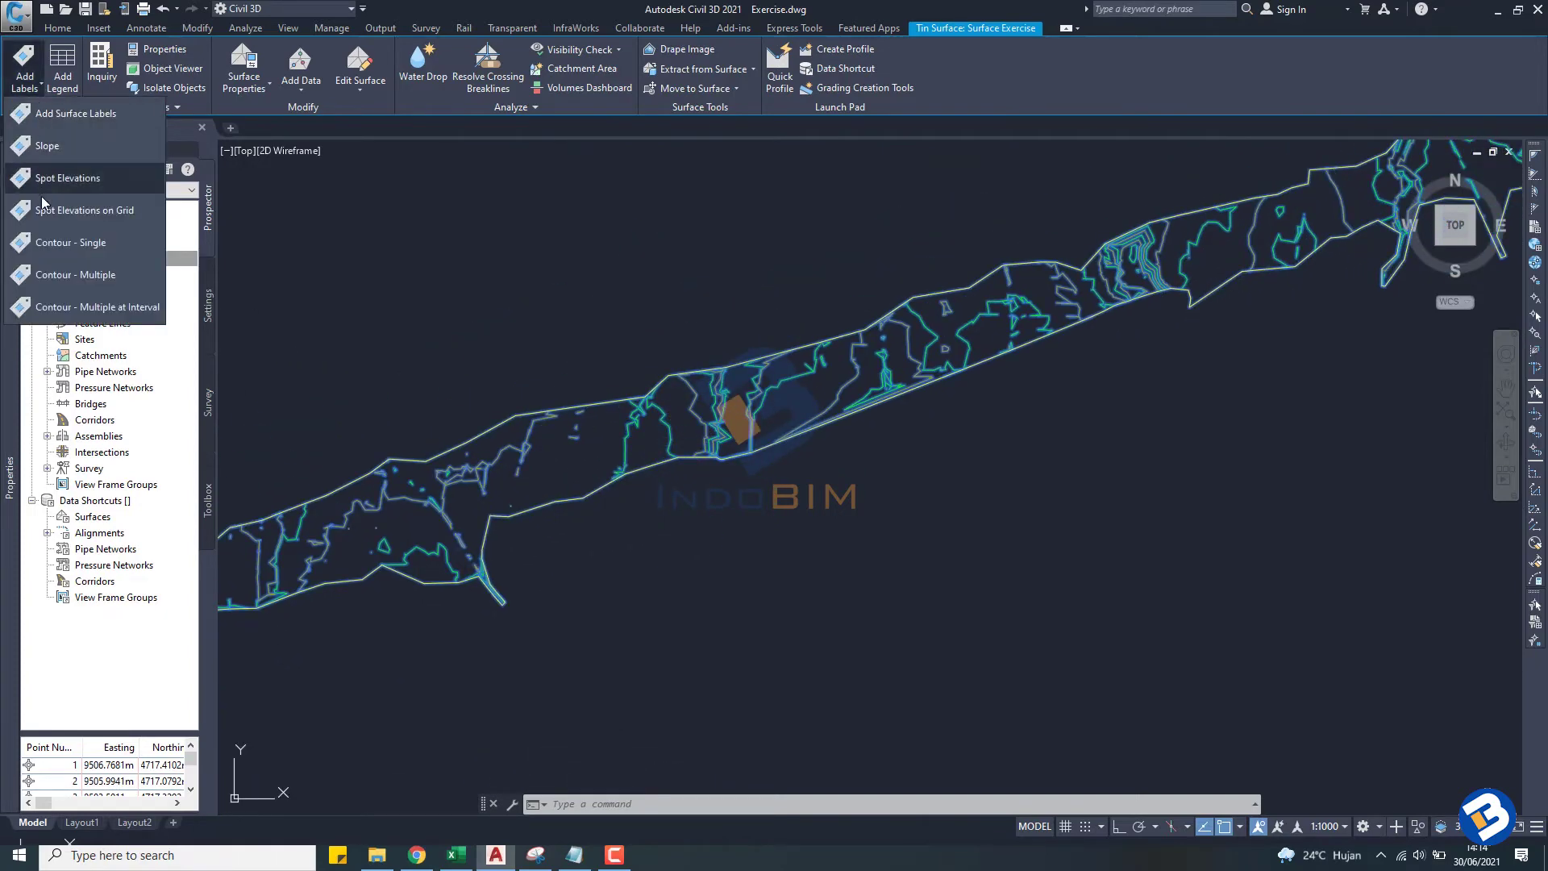
Step: Label contours 18.00 through 21.00 along a line drawn across the surface
click(79, 275)
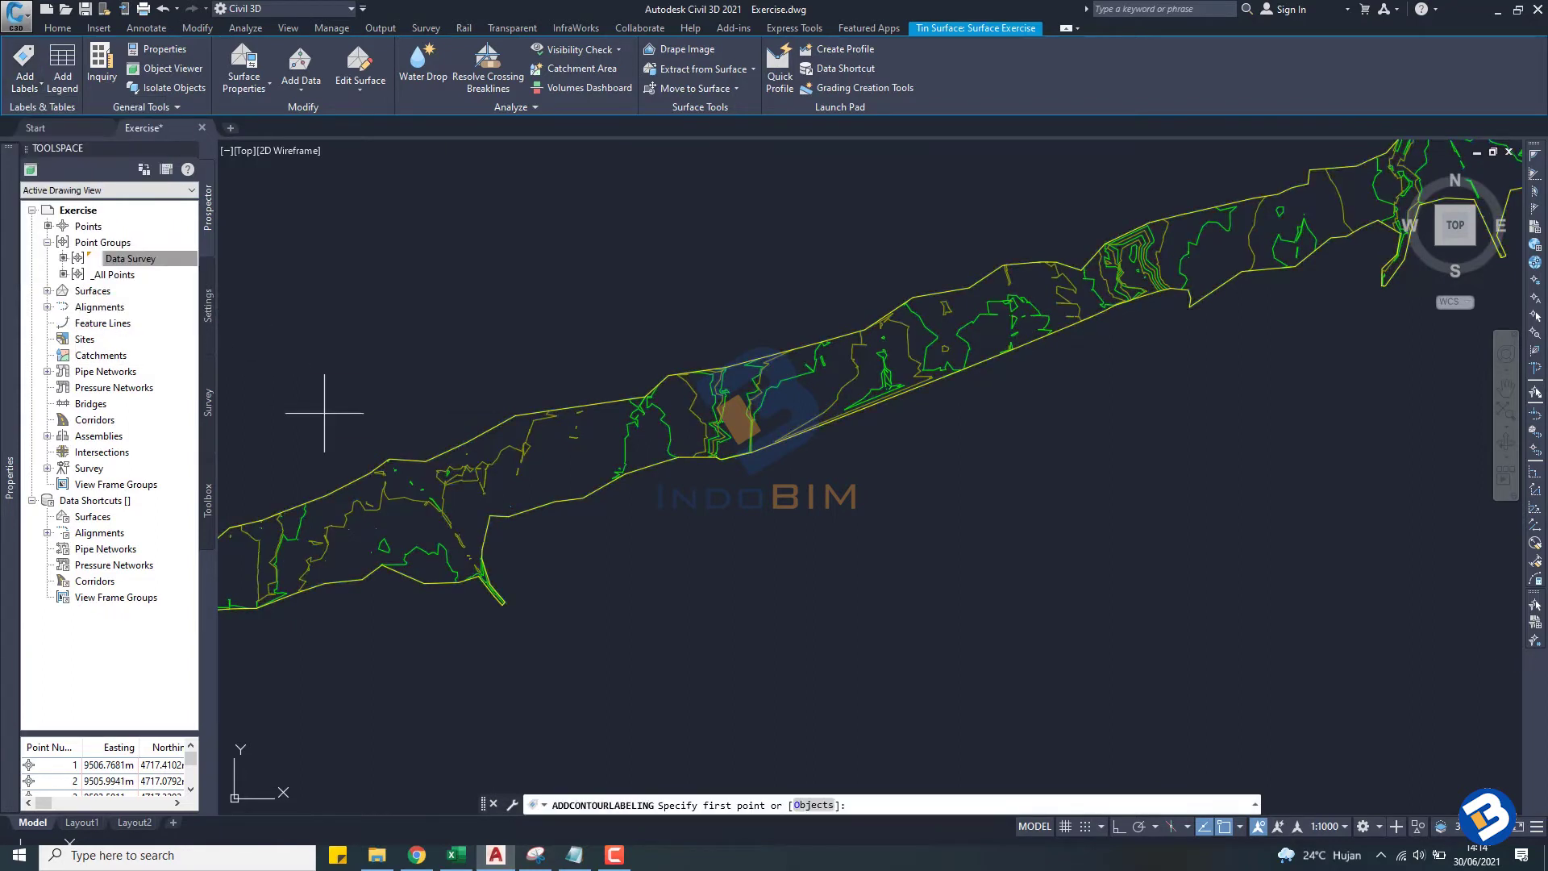
click(255, 558)
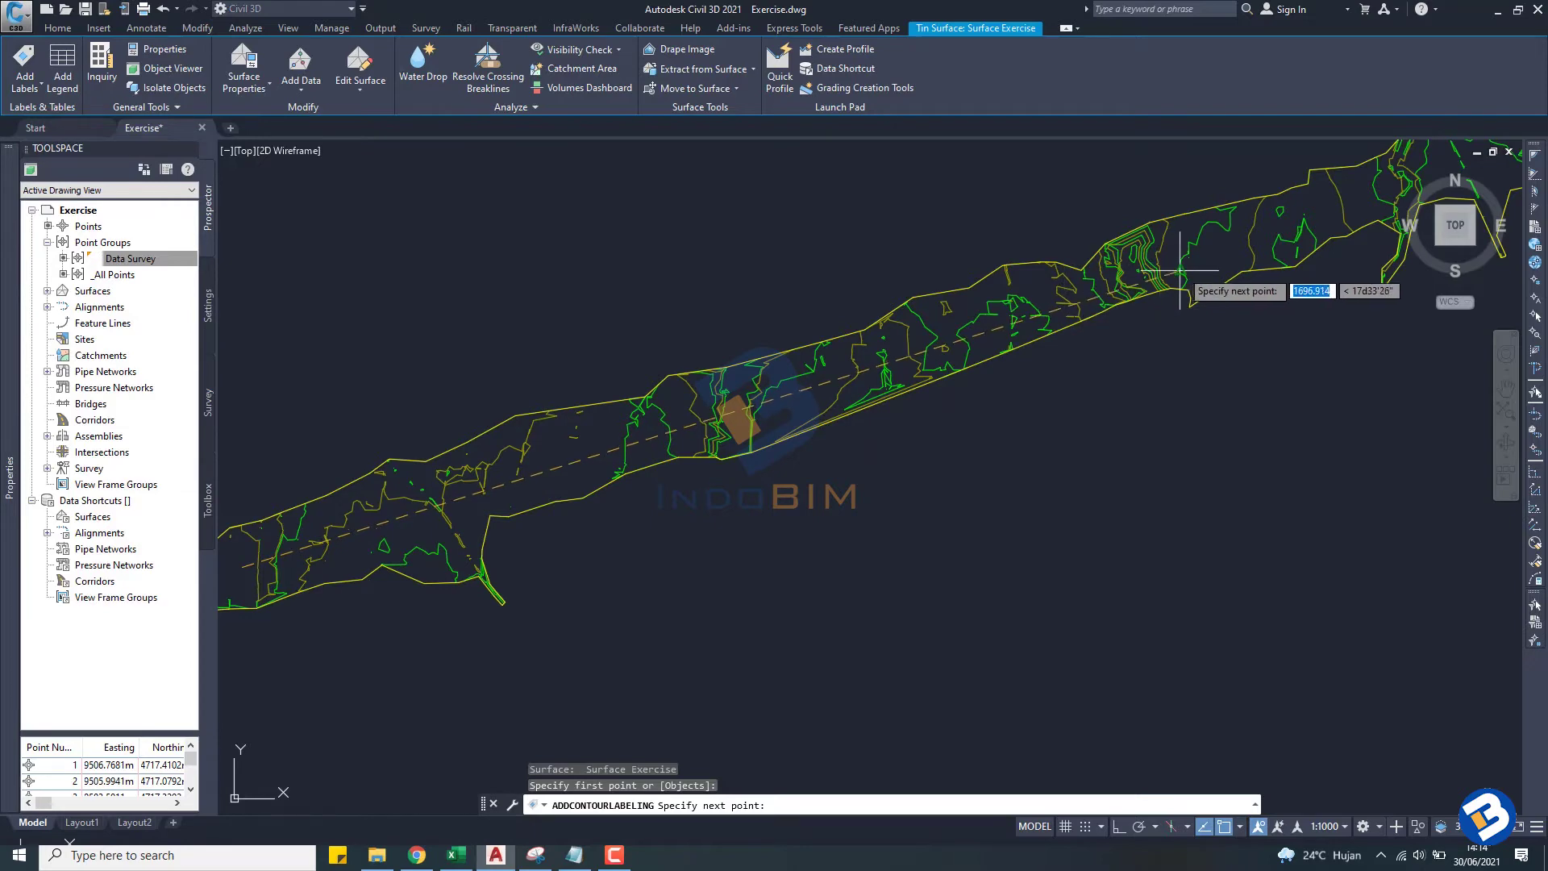
click(1215, 250)
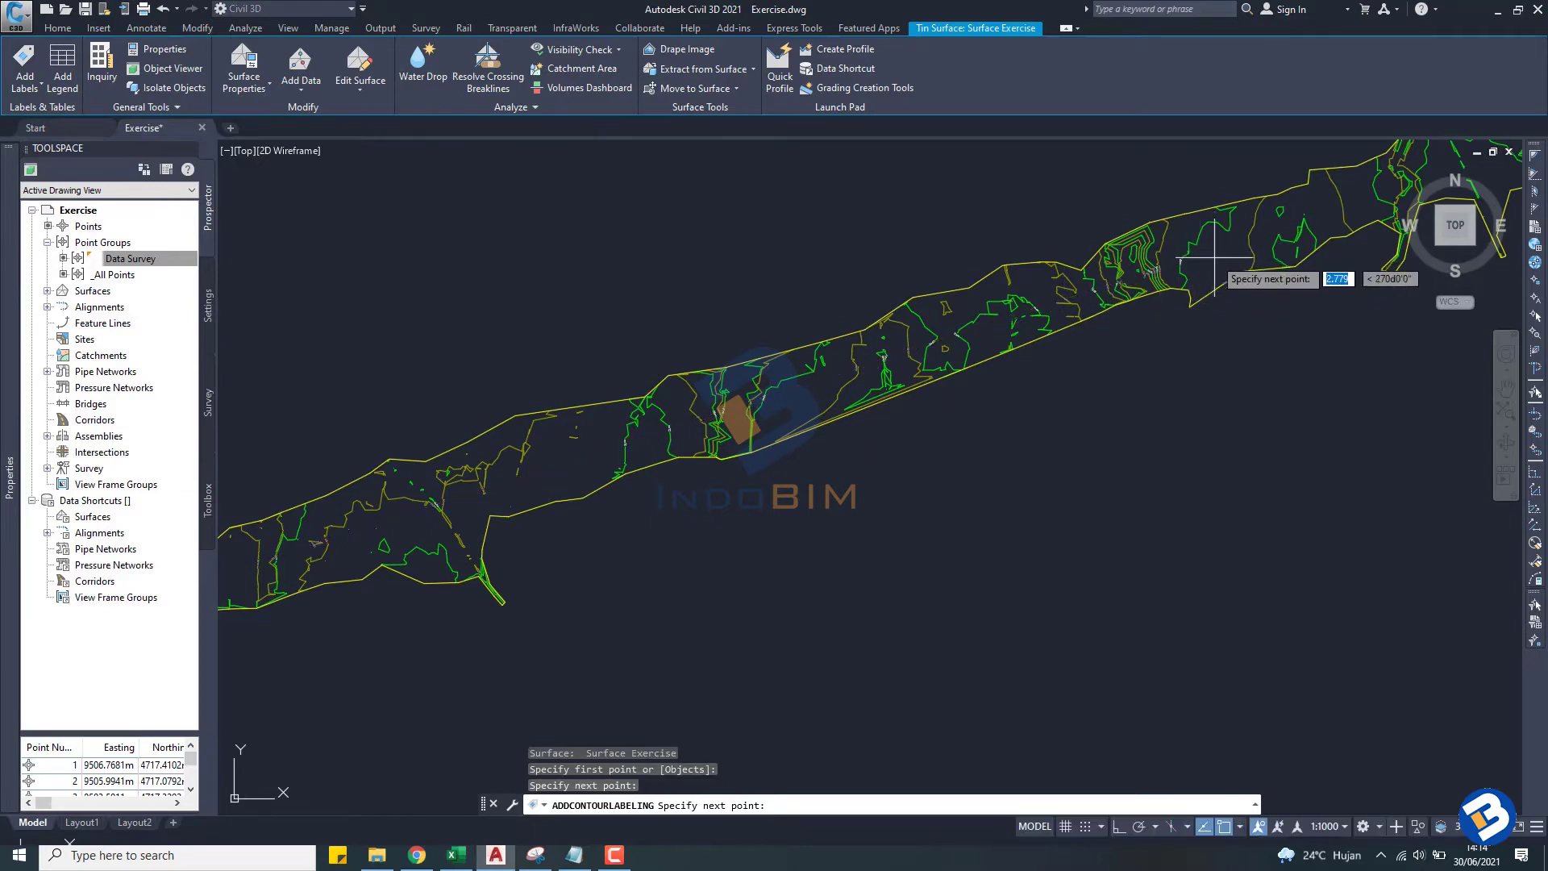
key(Return)
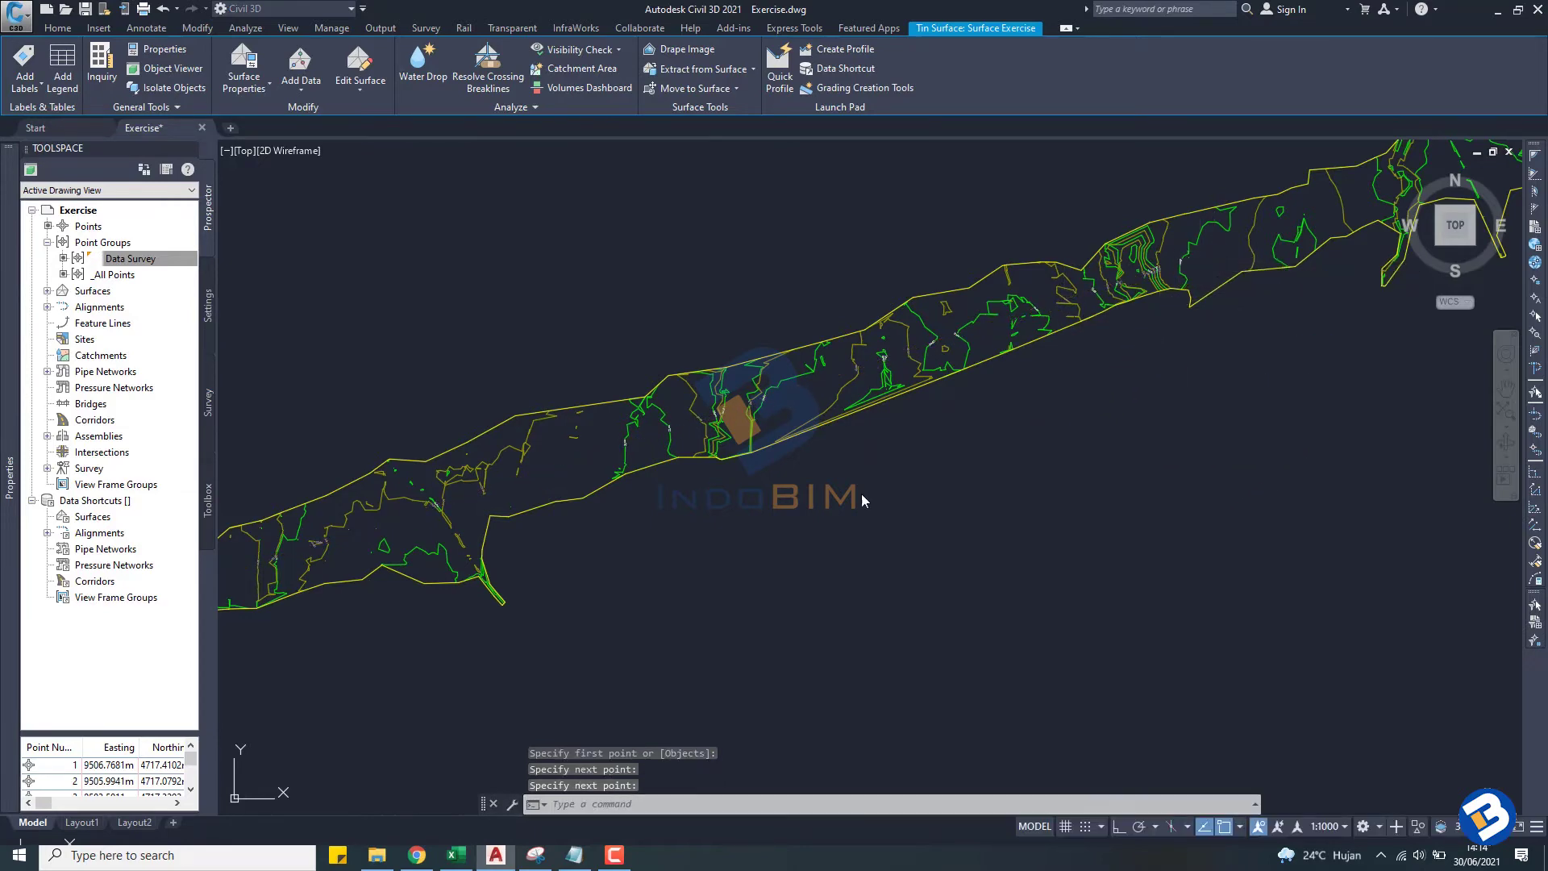
Step: Zoom in to check the new contour labels, then cancel and deselect the TIN surface
scroll(736, 414, up, 3)
scroll(751, 418, up, 3)
scroll(750, 419, up, 2)
scroll(751, 419, up, 2)
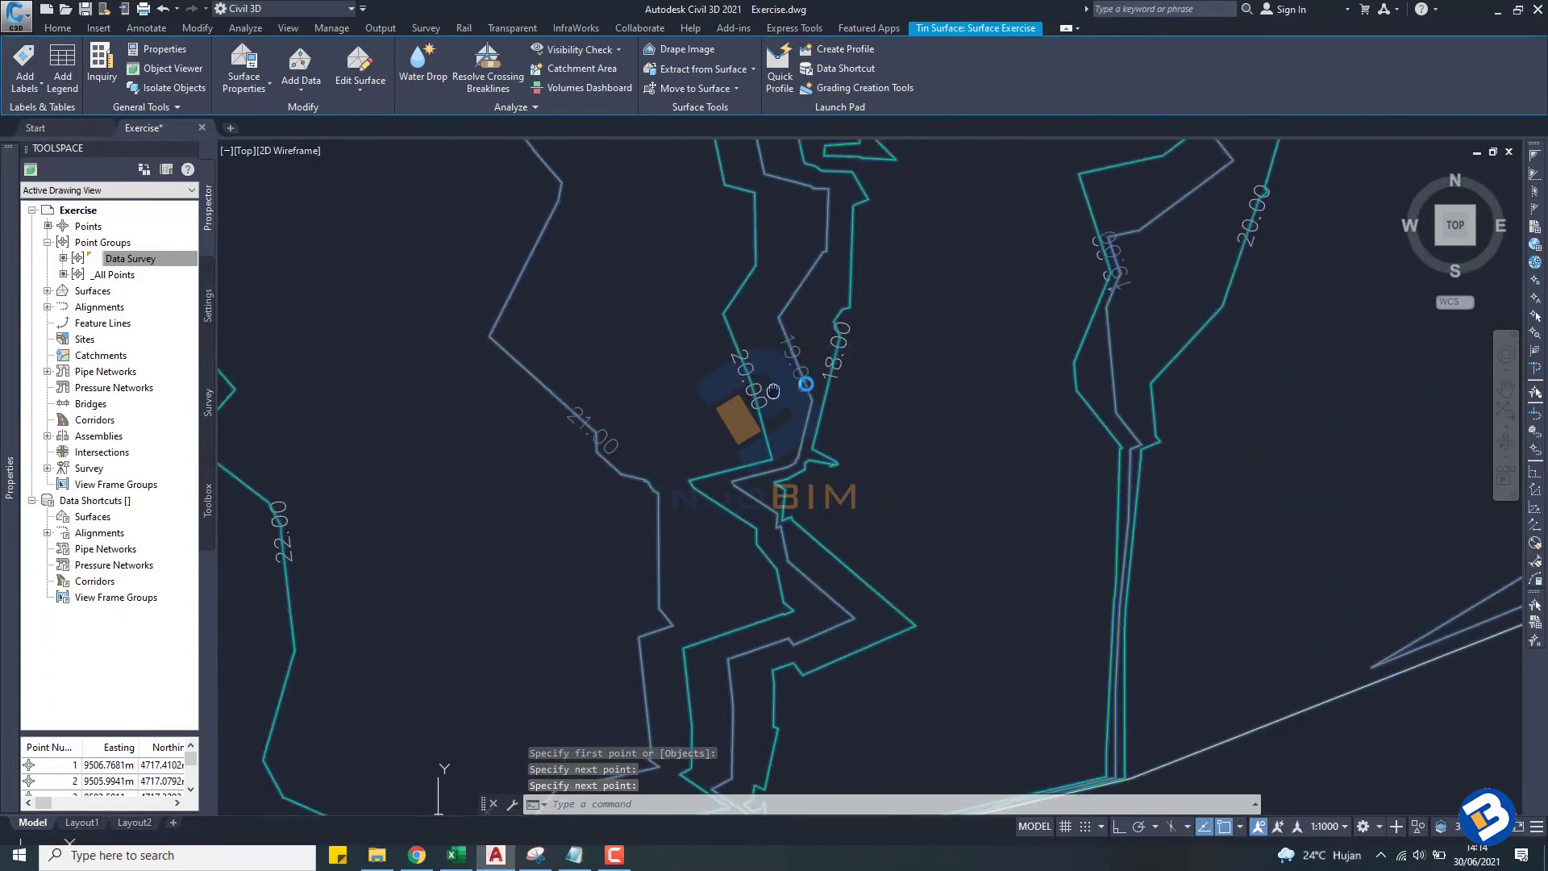
scroll(640, 442, down, 1)
scroll(674, 414, down, 1)
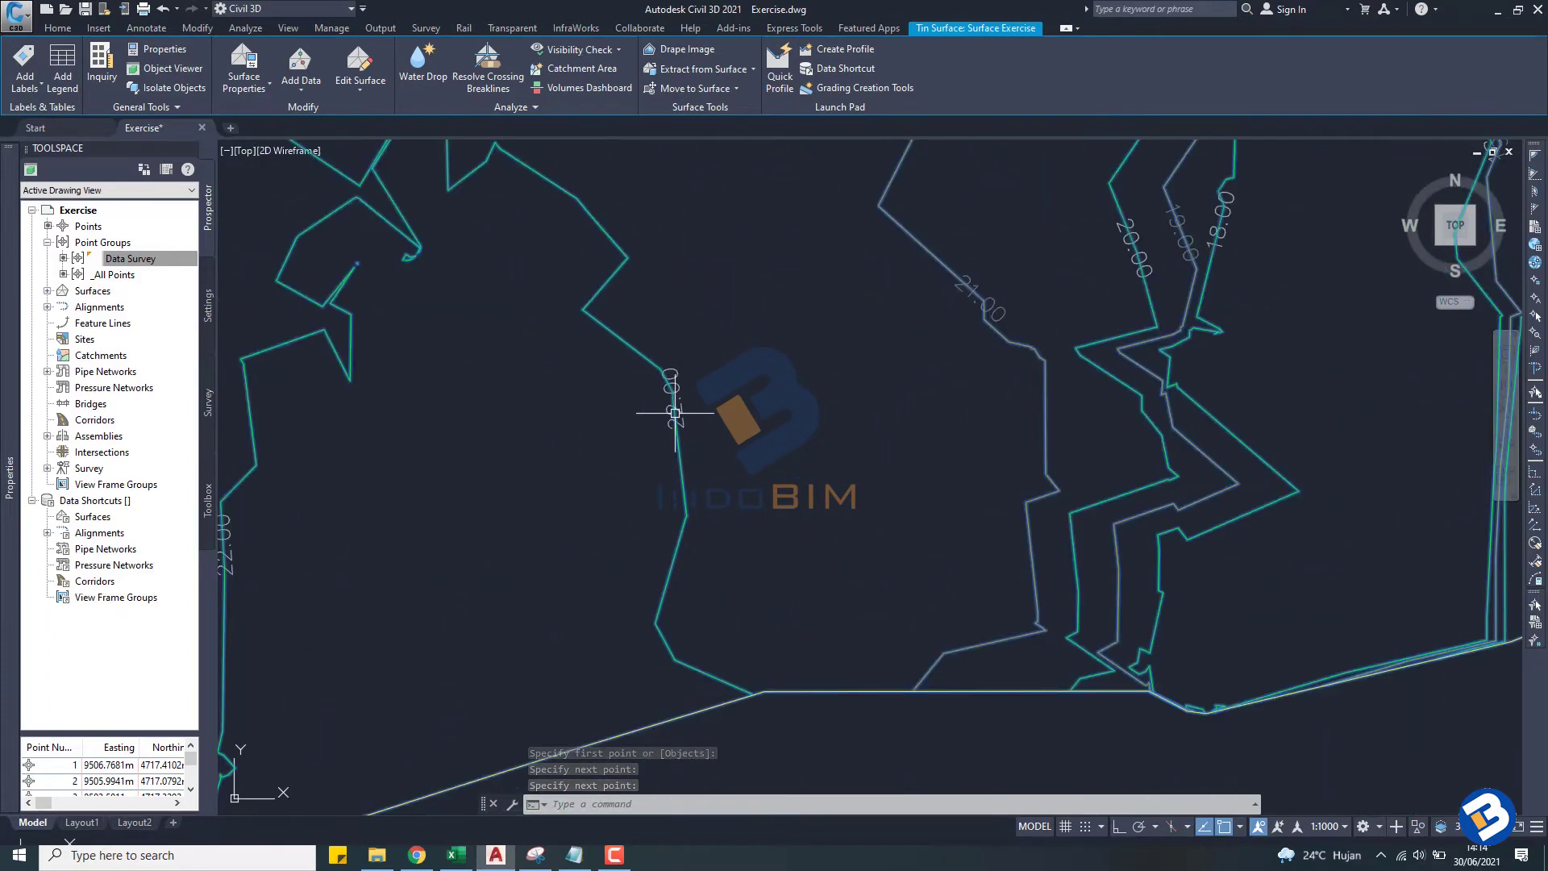
scroll(674, 410, down, 3)
scroll(821, 425, down, 2)
scroll(833, 513, down, 2)
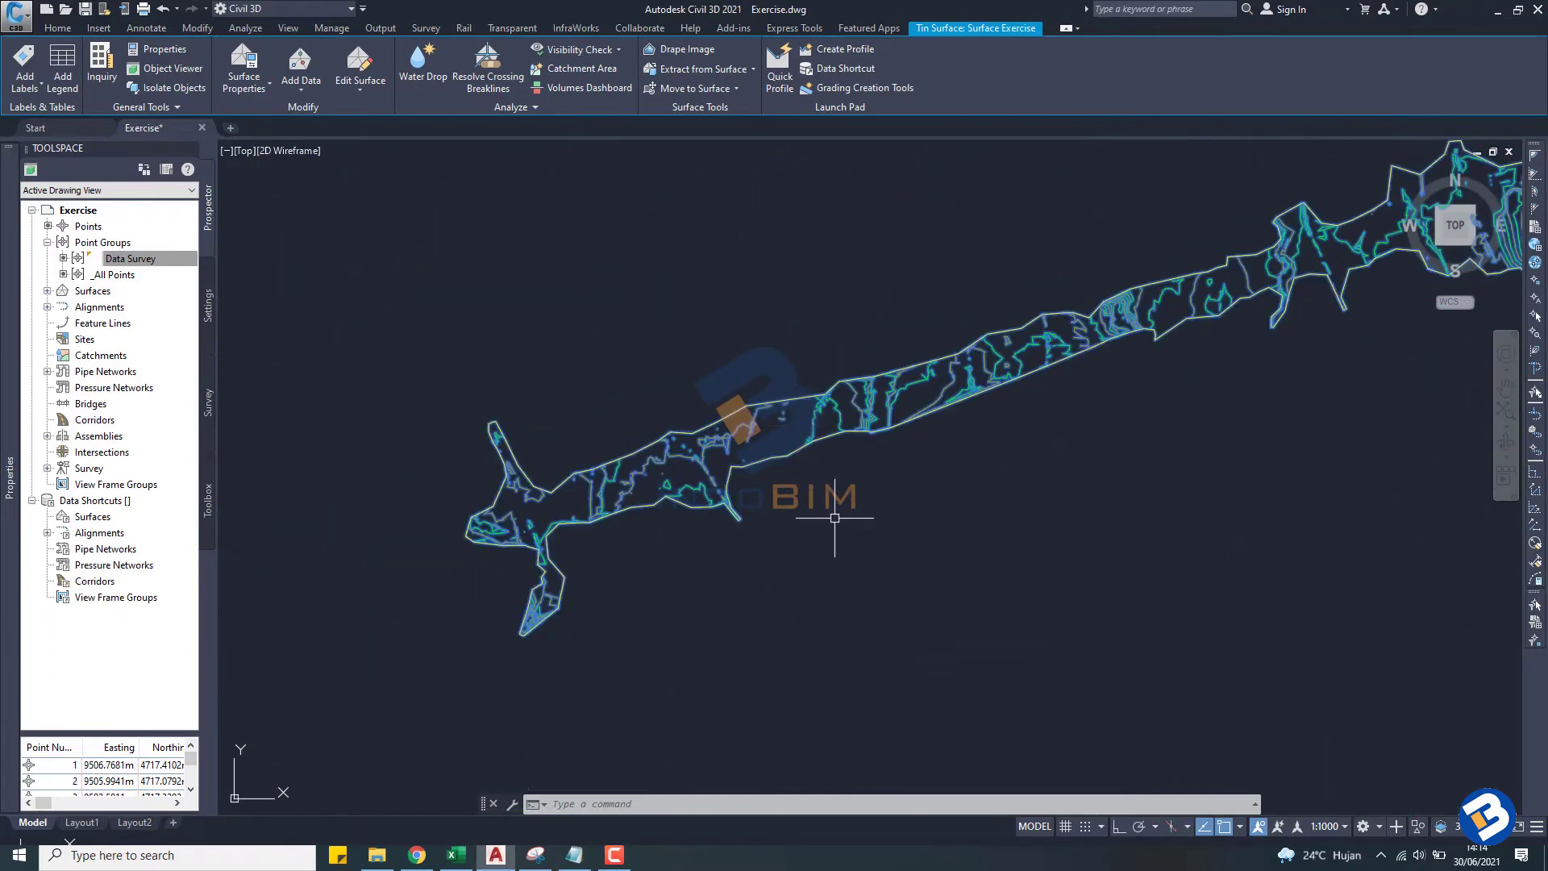
key(Escape)
Step: Zoom around to review the contours across the whole survey strip
scroll(681, 473, up, 4)
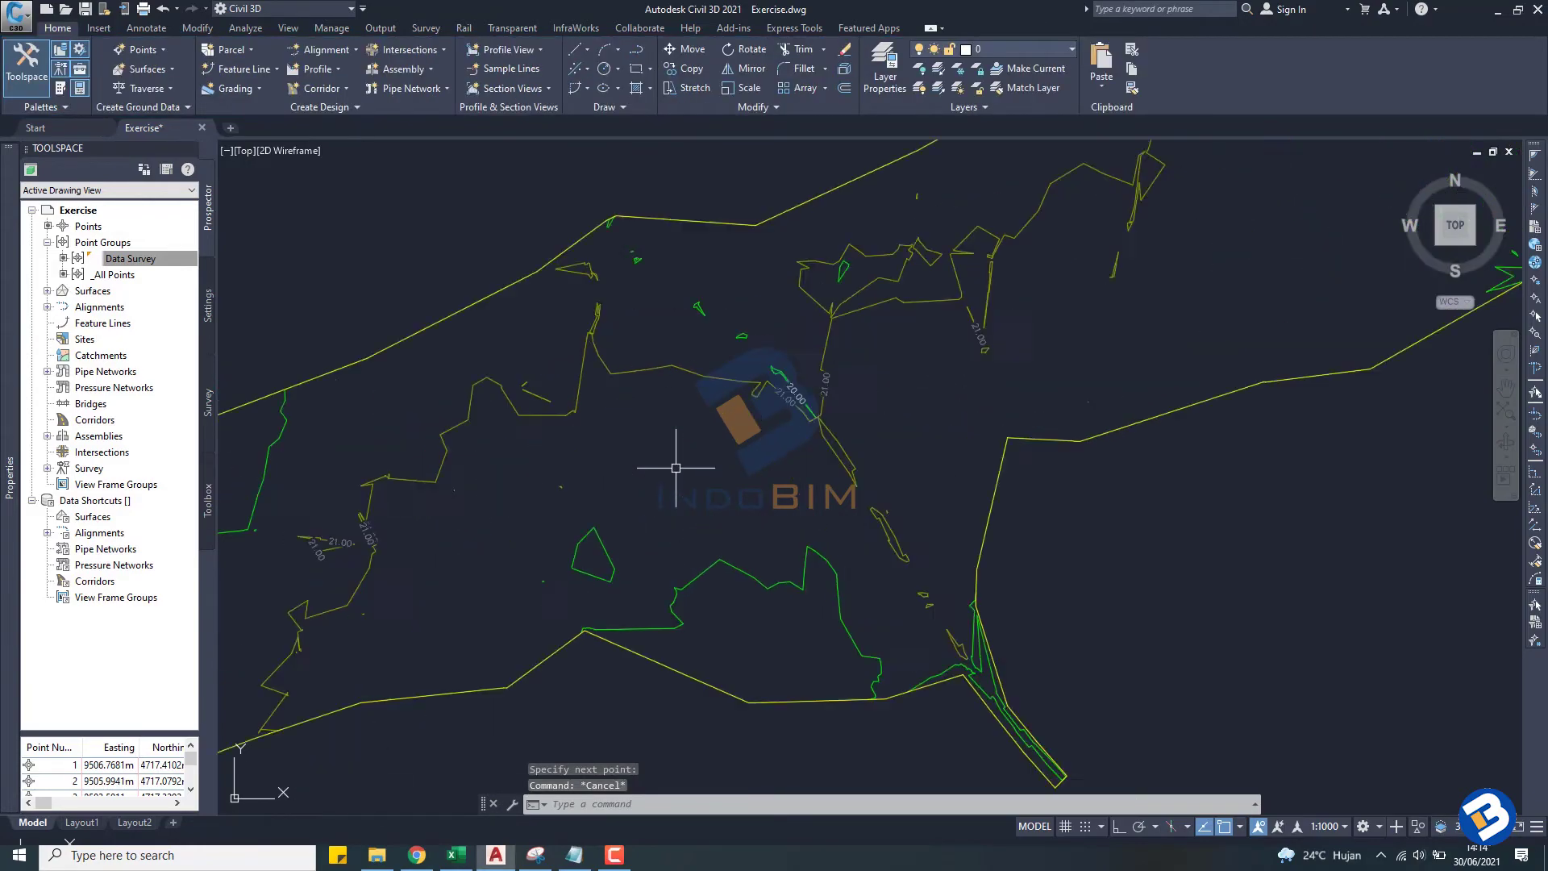
scroll(689, 462, down, 3)
scroll(678, 461, down, 1)
scroll(605, 495, up, 5)
scroll(646, 451, down, 3)
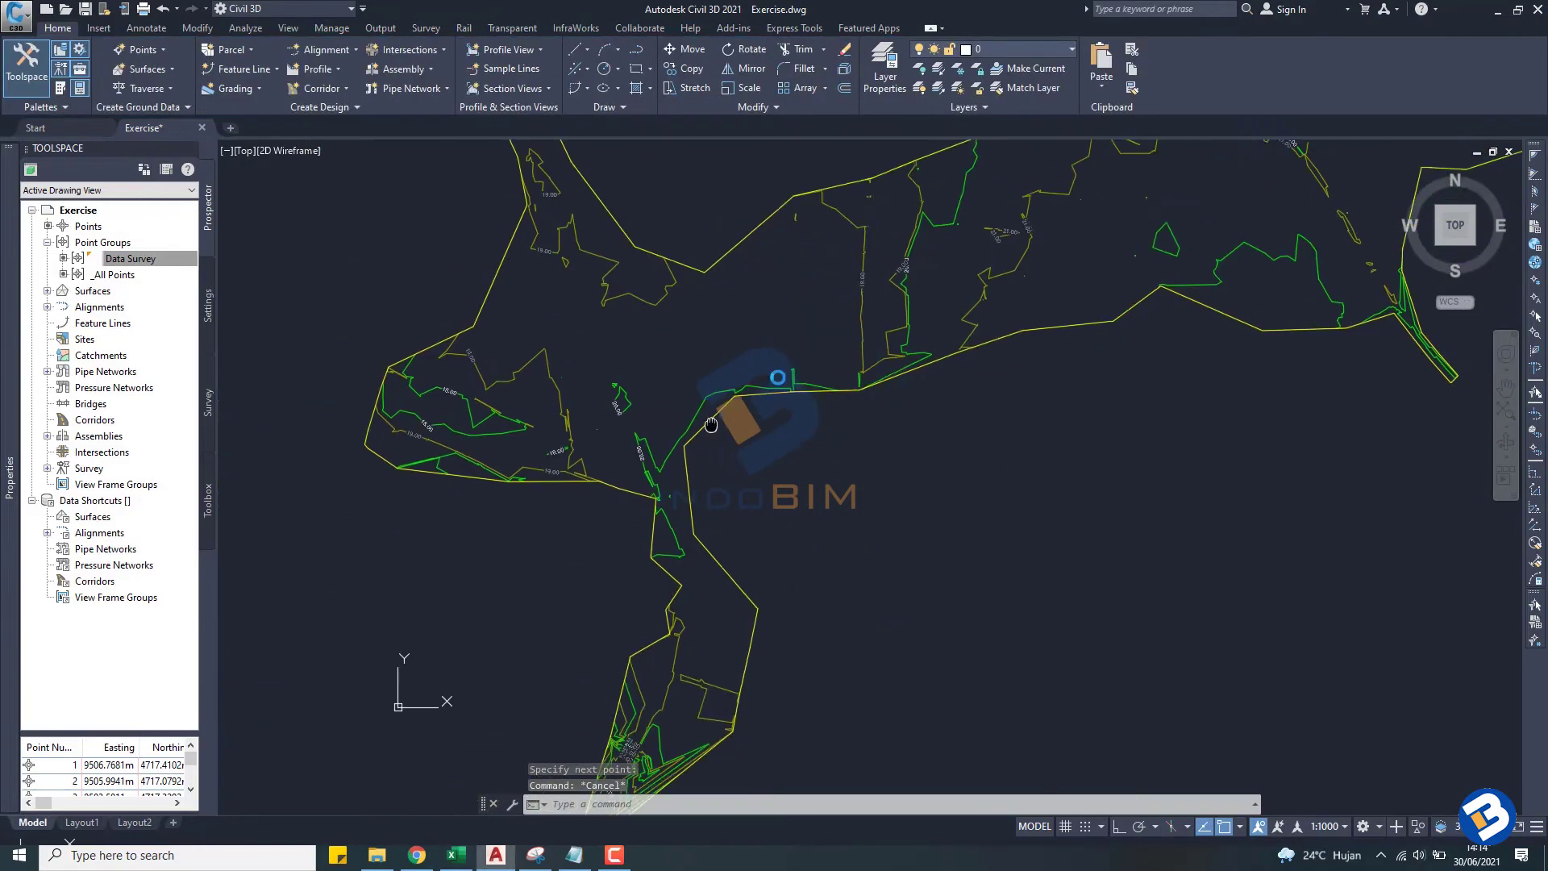
scroll(718, 411, up, 2)
scroll(612, 371, up, 3)
scroll(597, 361, down, 5)
scroll(601, 359, down, 1)
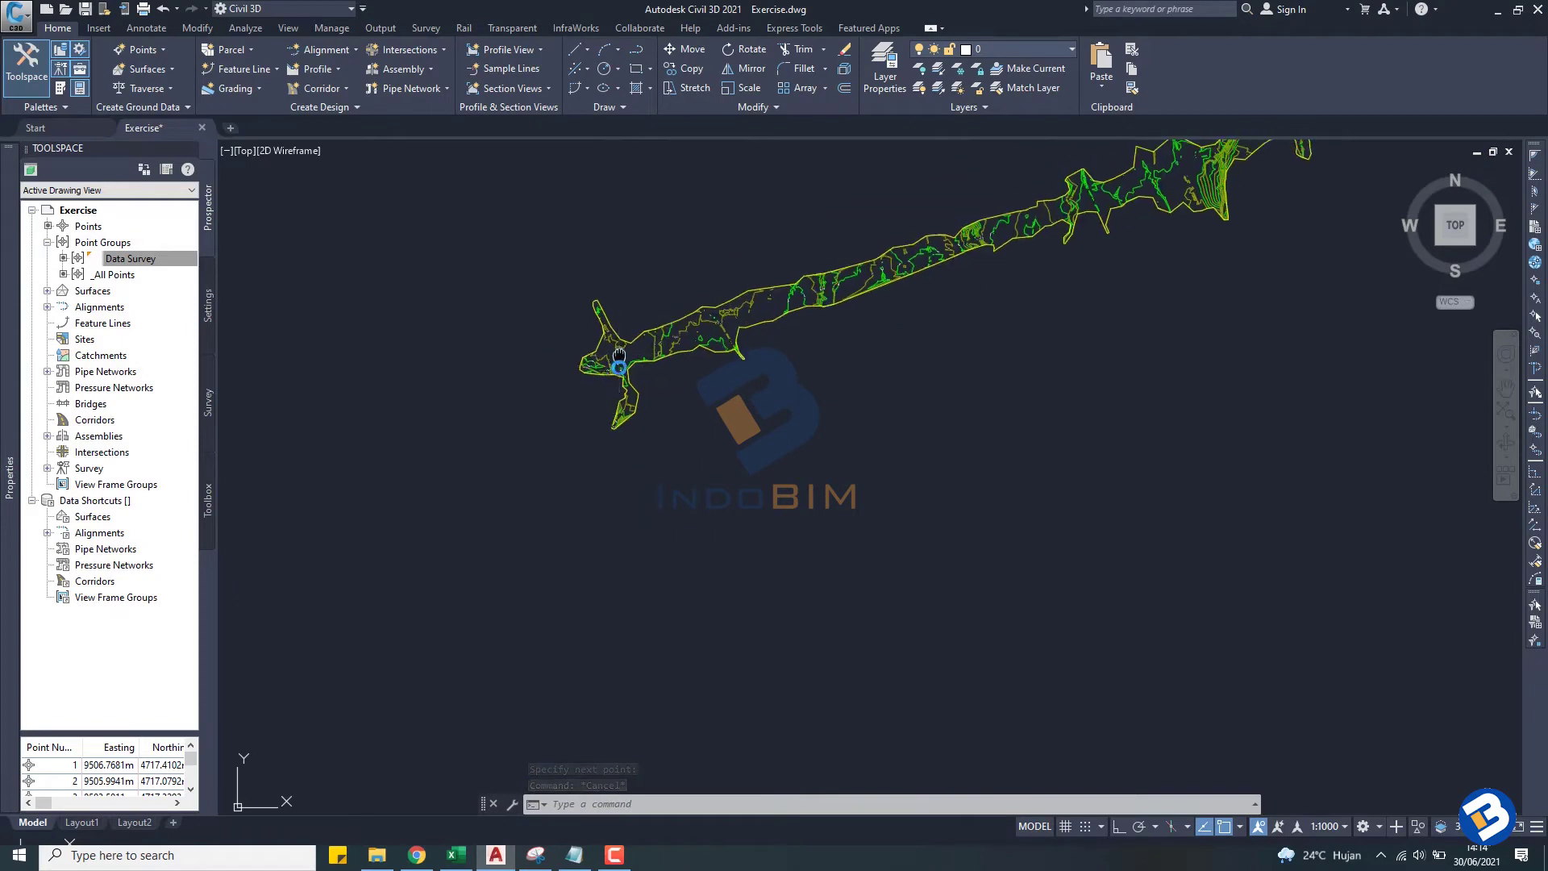
scroll(661, 391, up, 1)
scroll(708, 415, up, 3)
scroll(705, 421, down, 3)
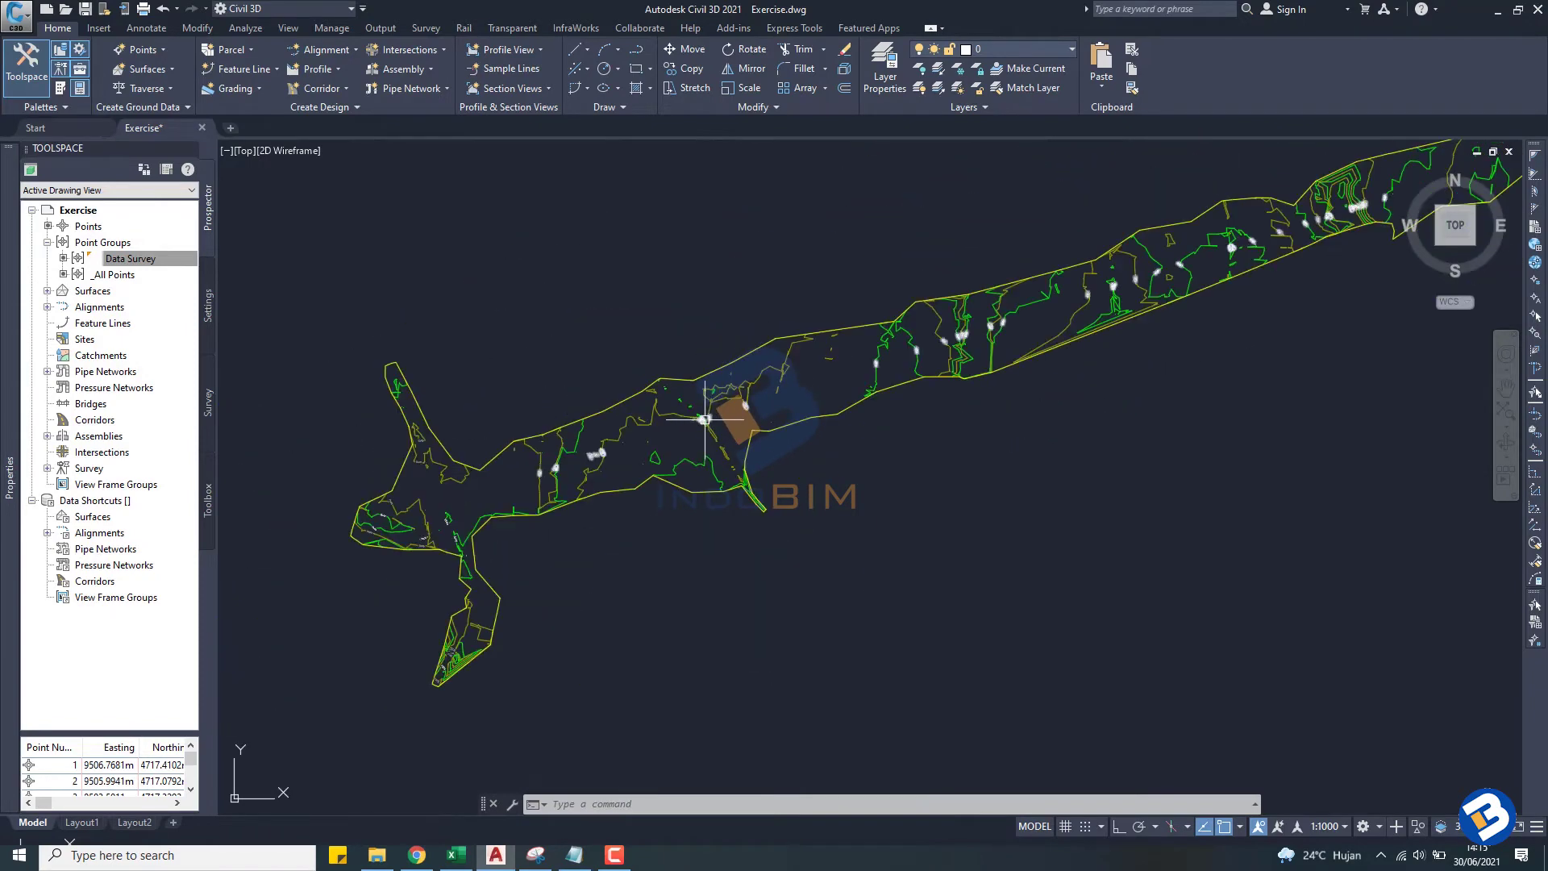
Step: Expand Surface Exercise and its Definition in Prospector, then bring up the surface's context menu
click(47, 291)
click(63, 308)
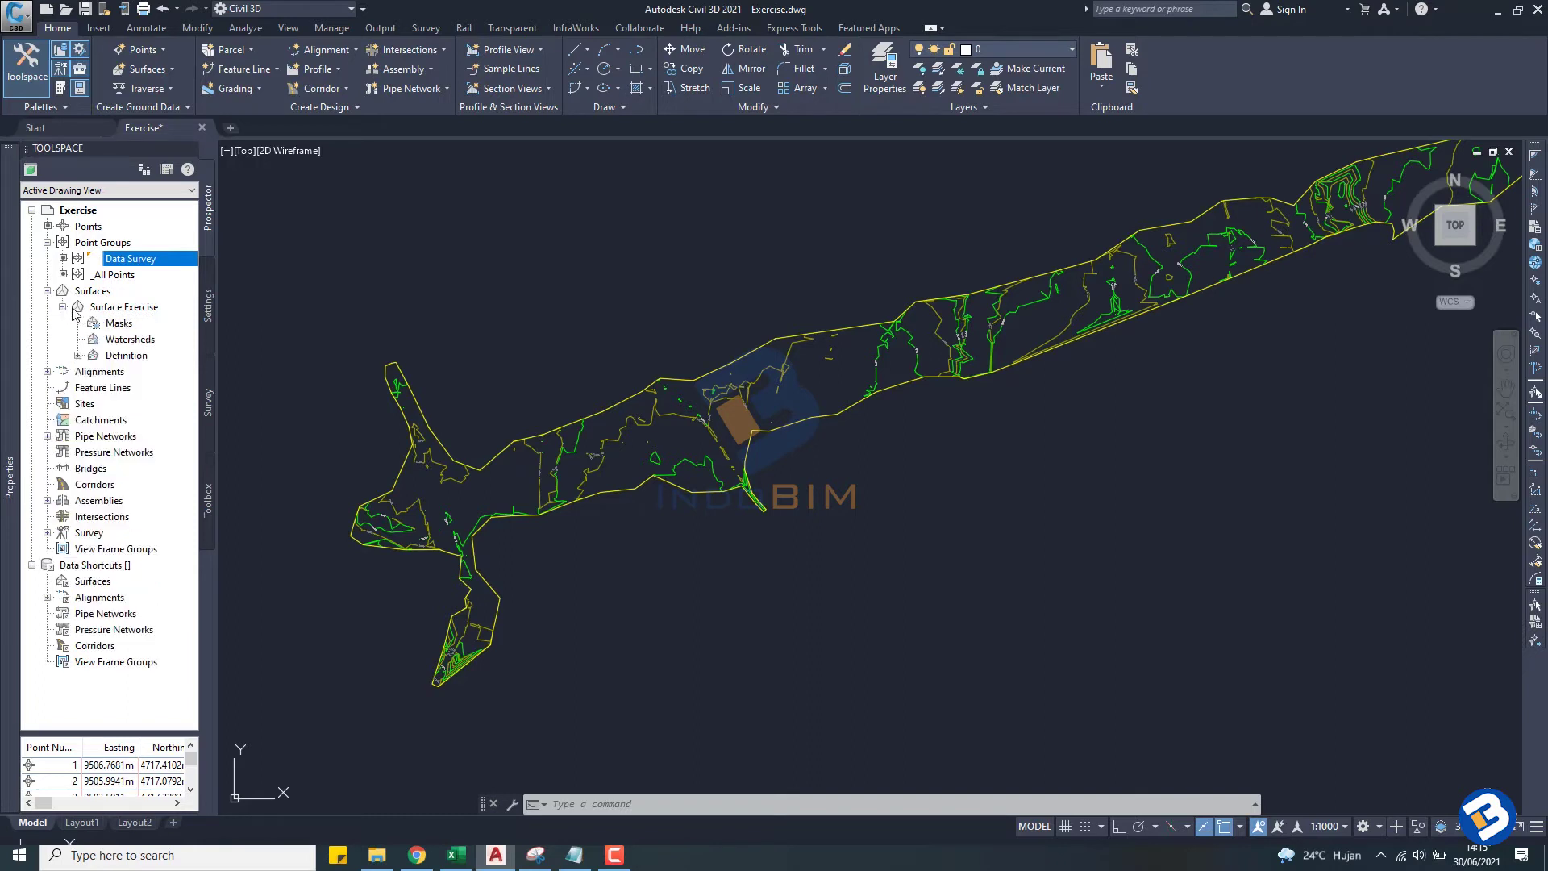
right_click(92, 292)
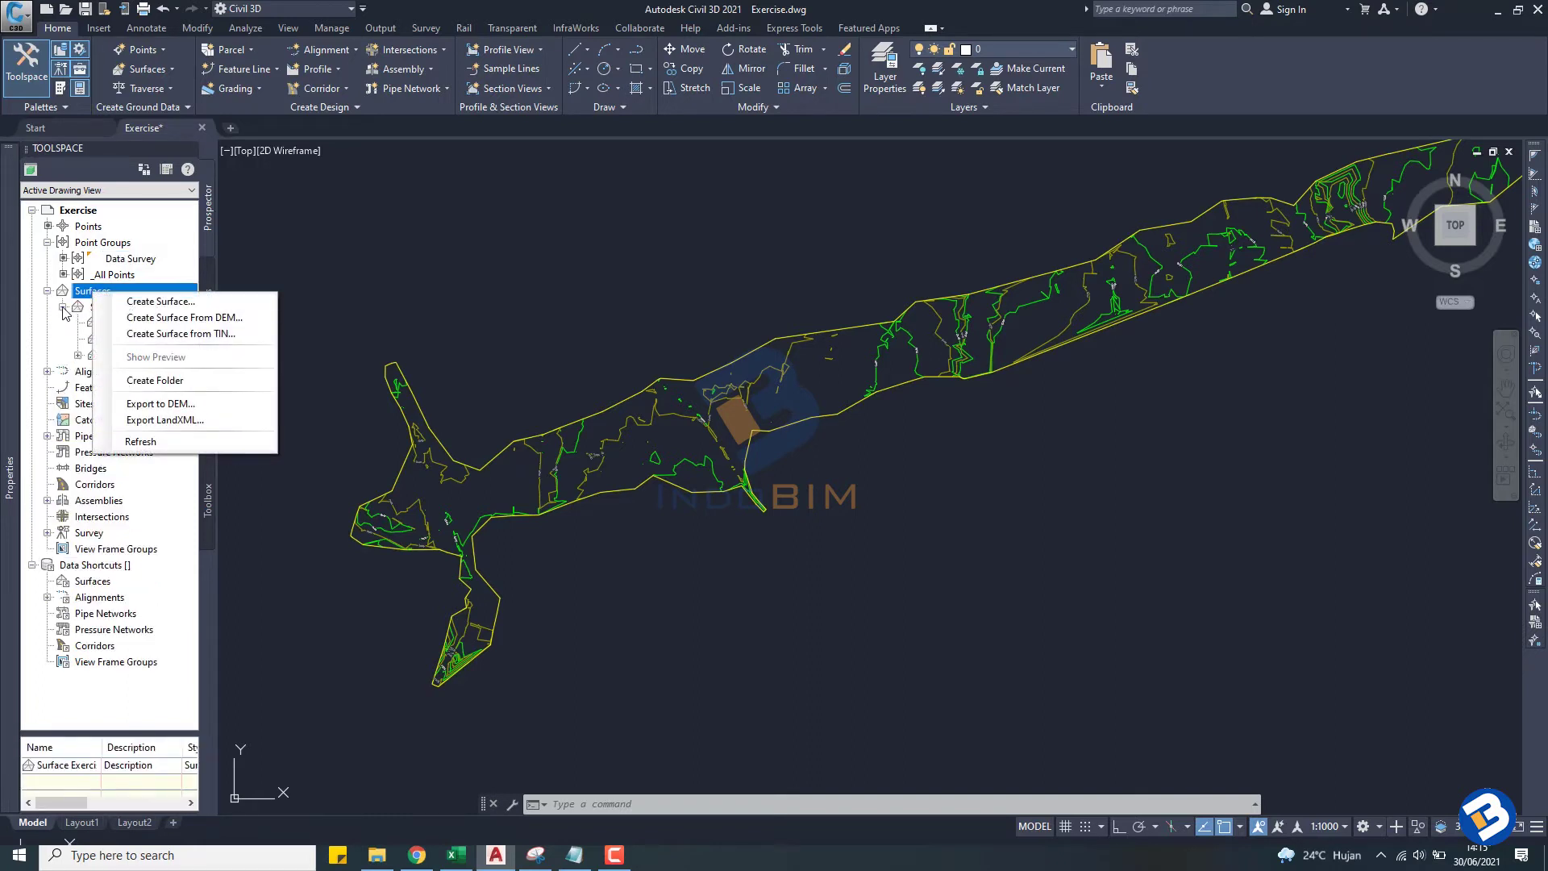
click(63, 310)
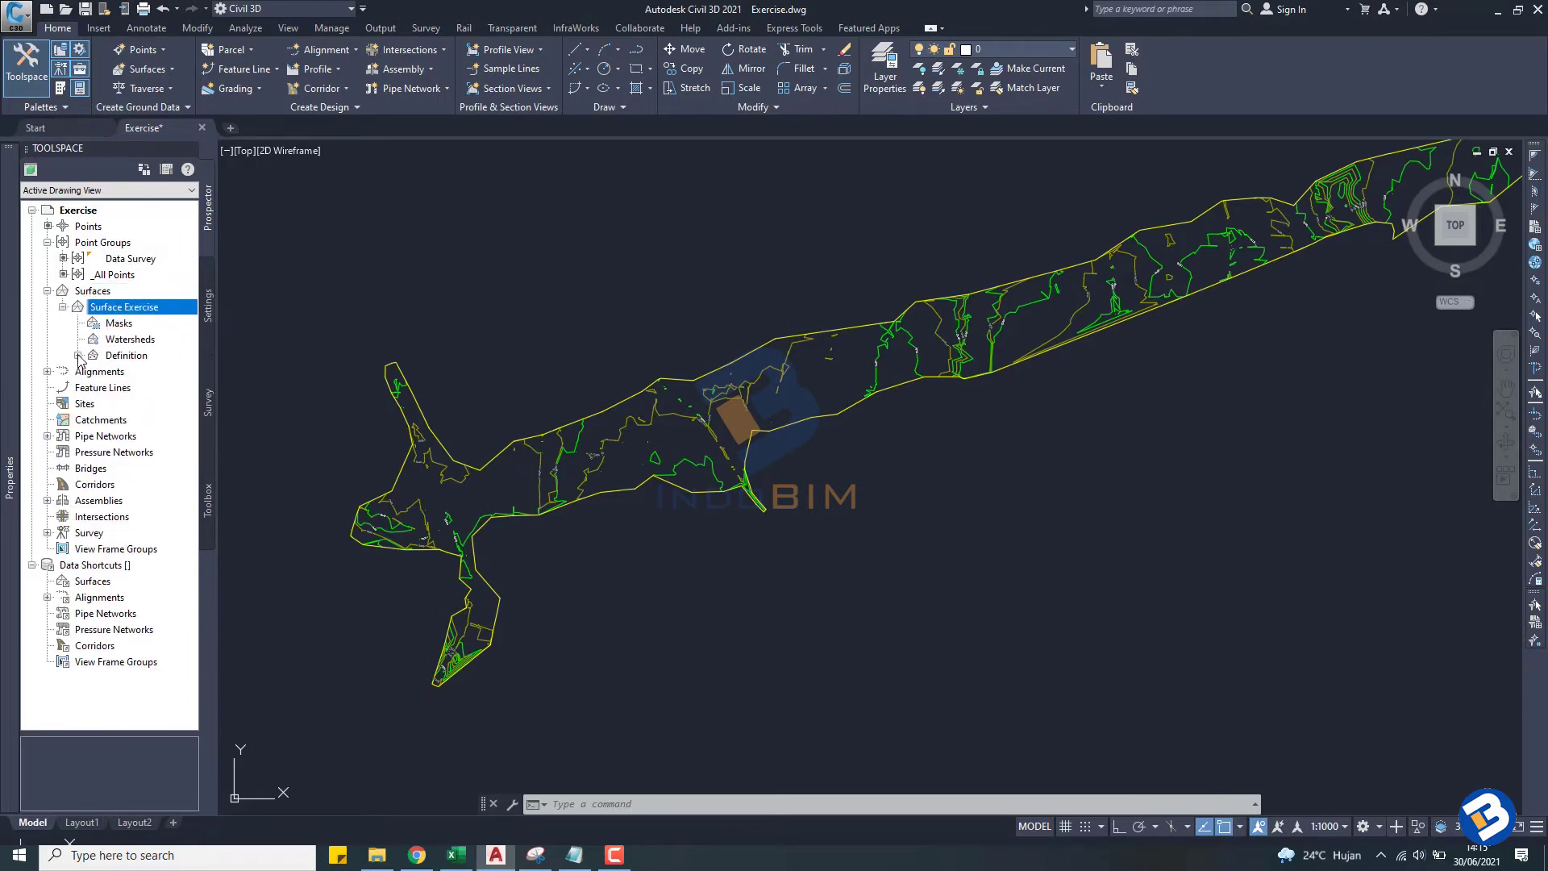
click(78, 356)
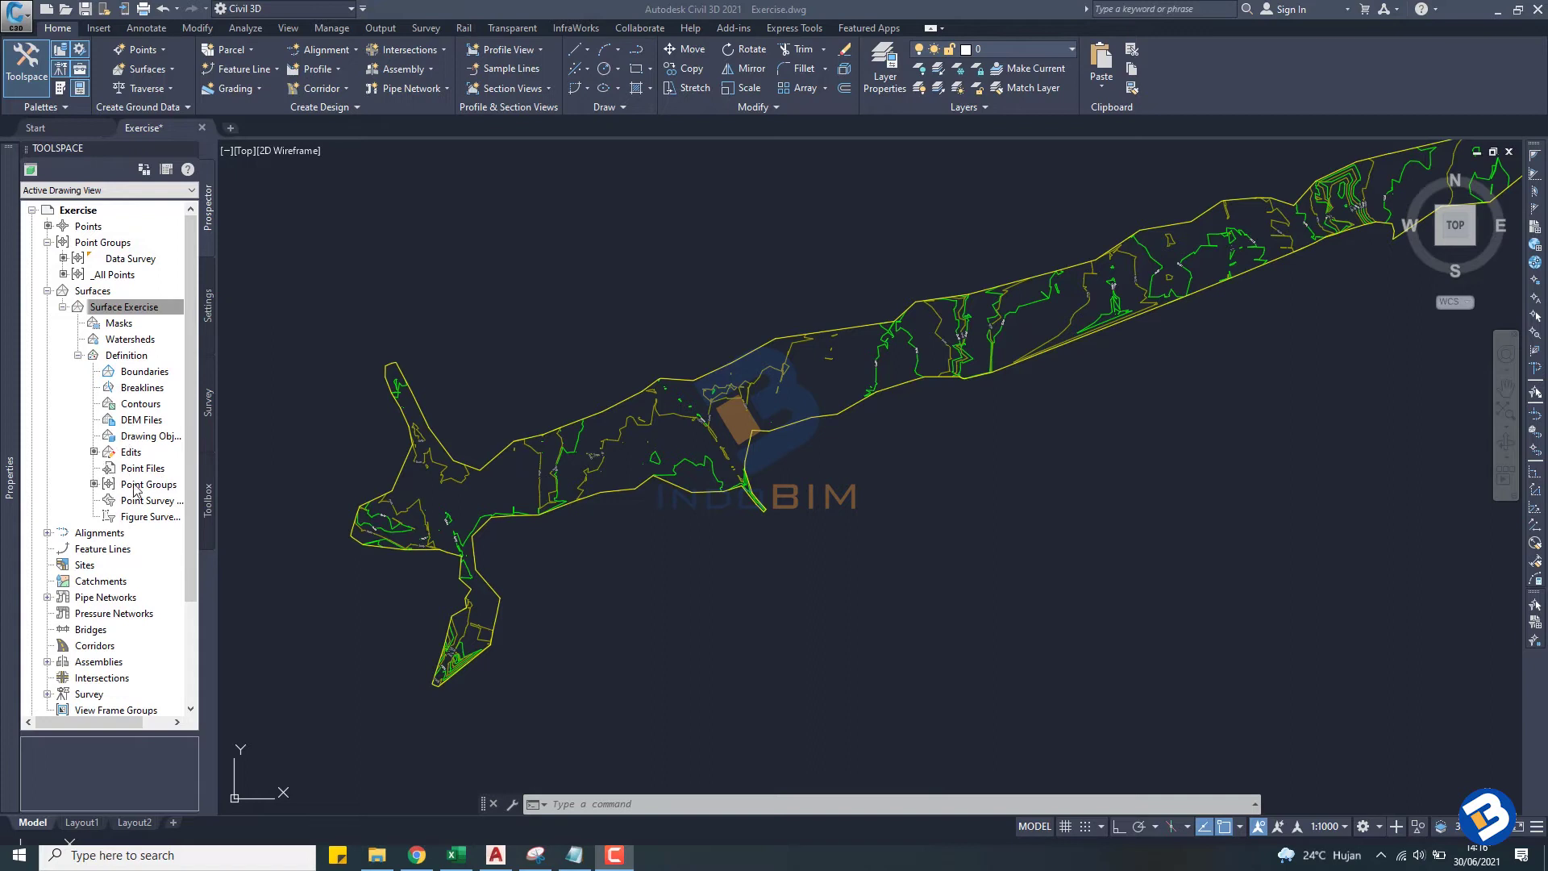
right_click(129, 311)
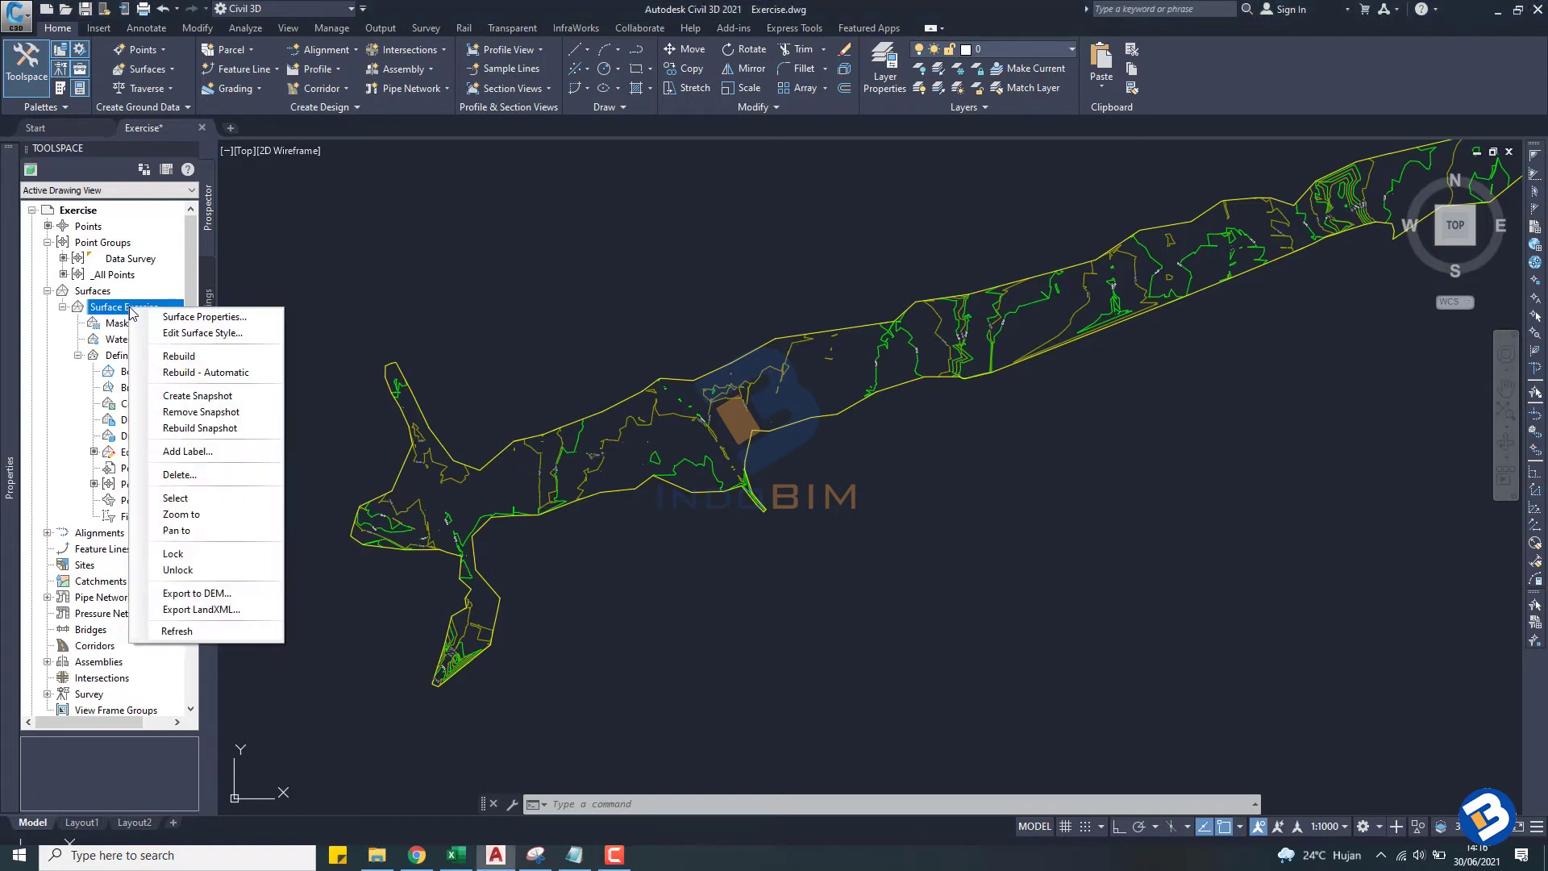
Step: Open Add Labels for the surface, move it aside, and choose the Contour - Single label type
click(174, 452)
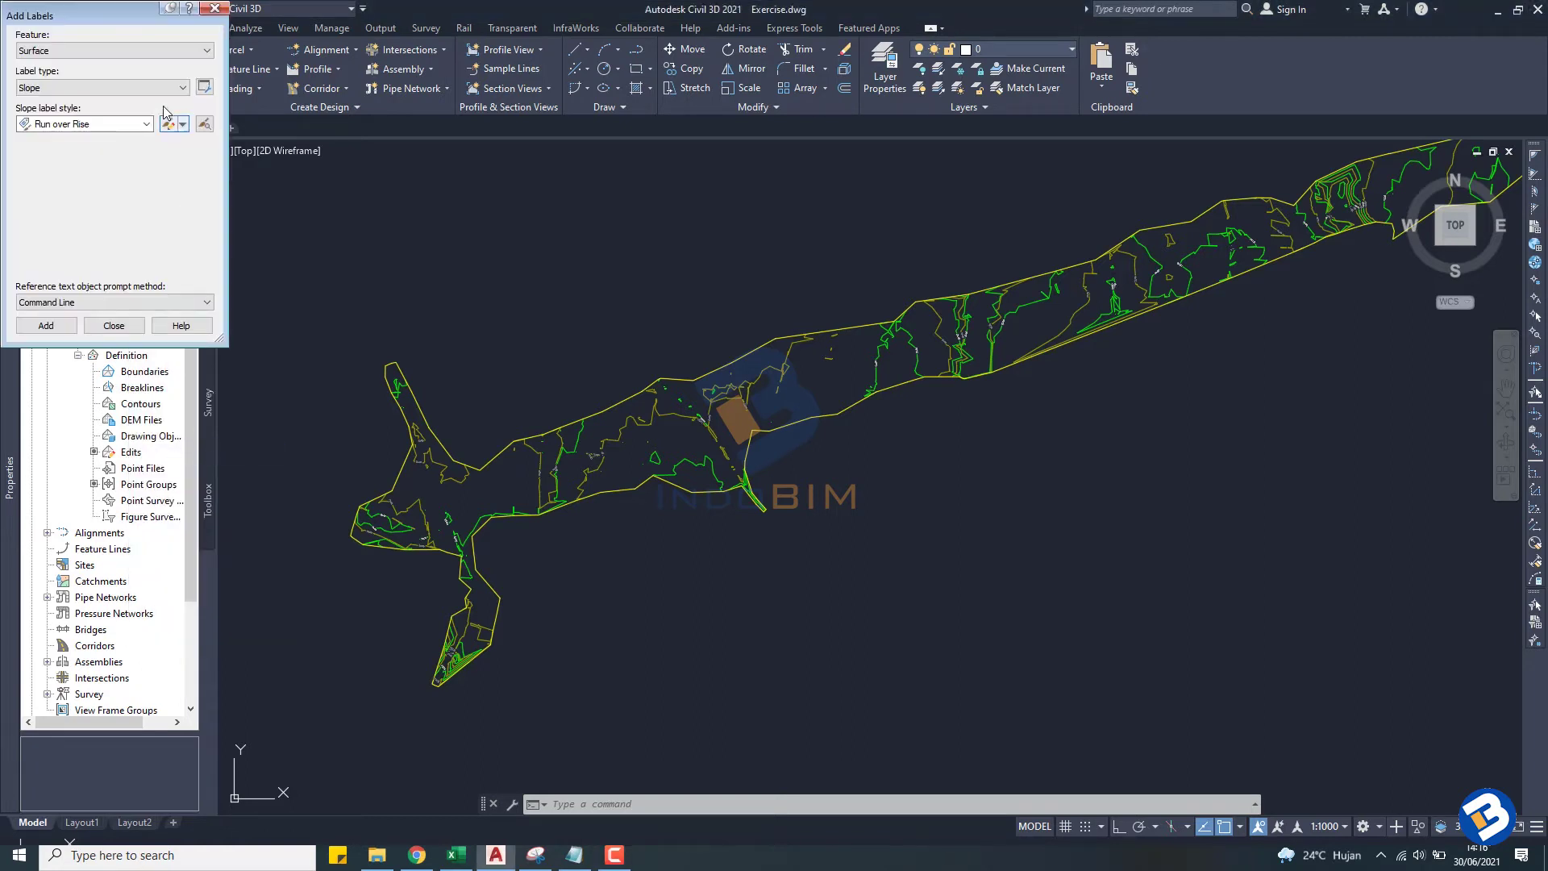
drag(124, 21, 1150, 360)
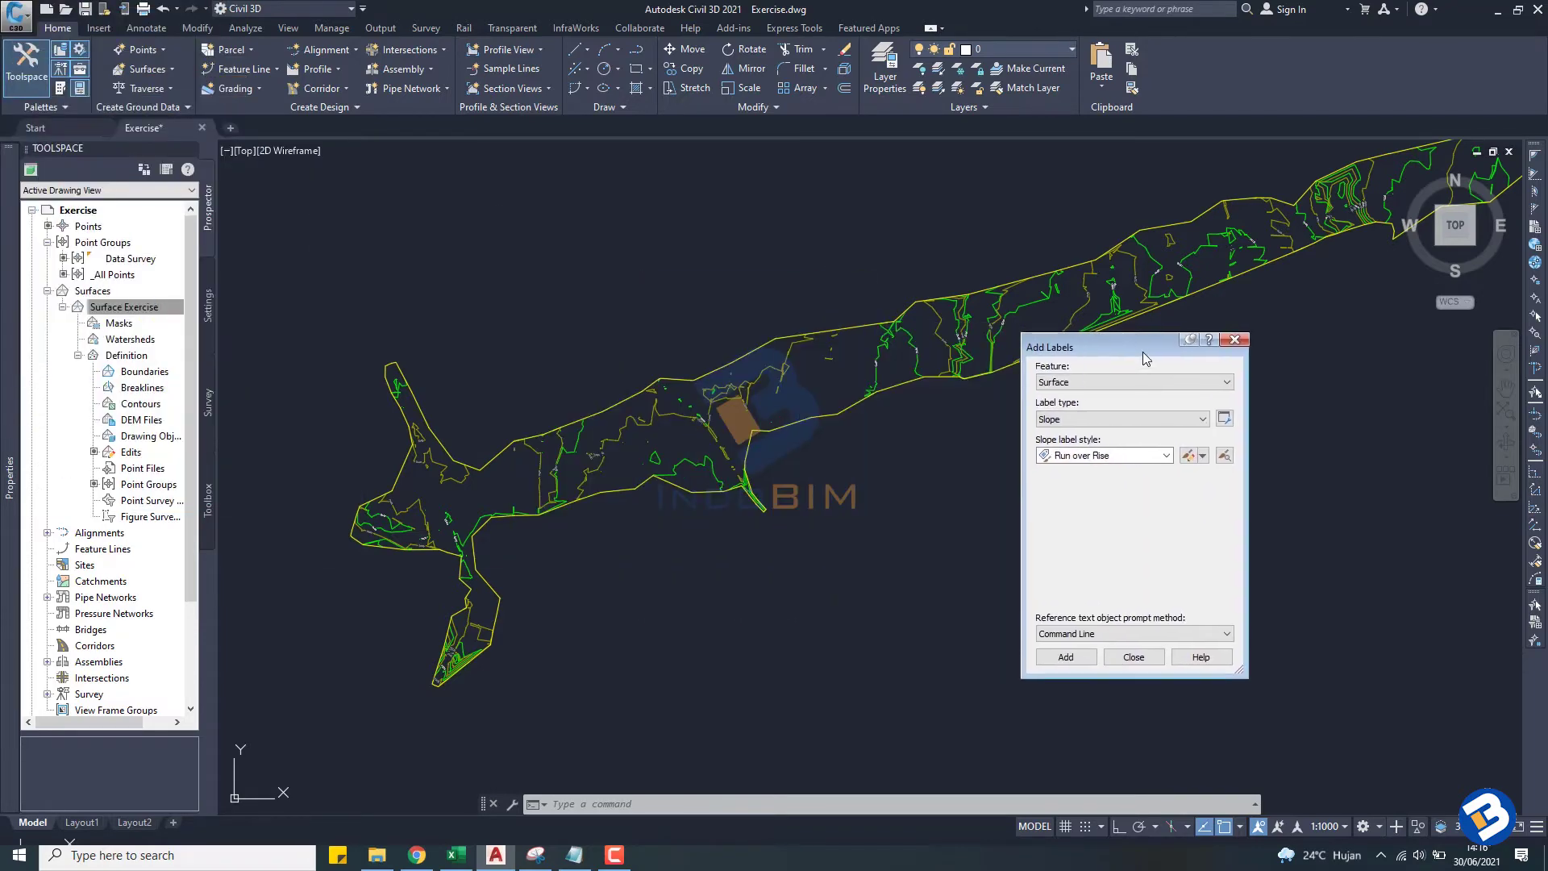
scroll(750, 386, down, 5)
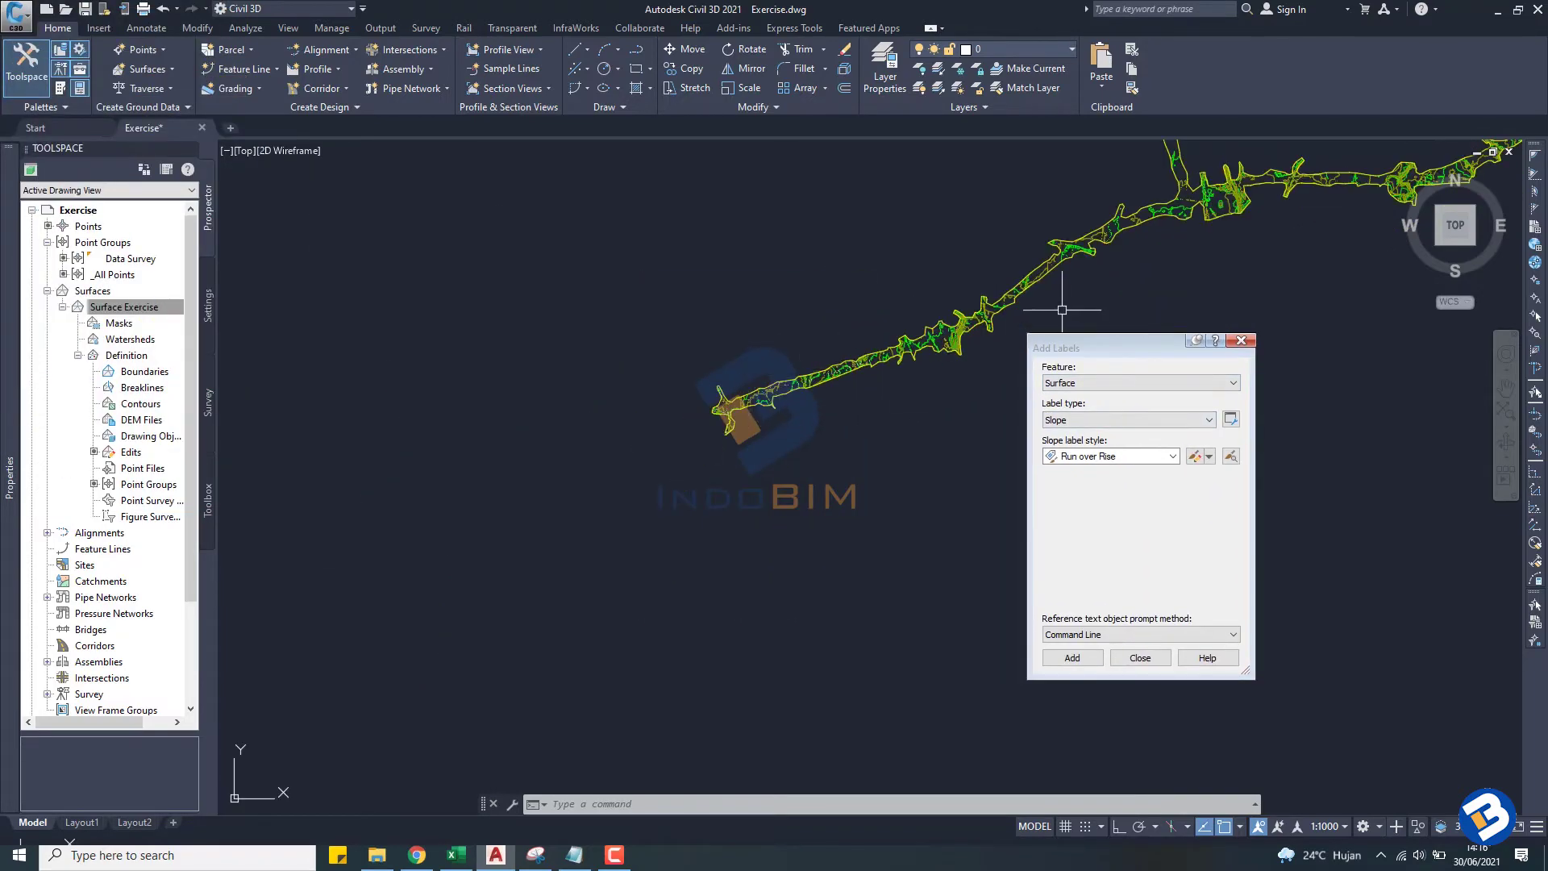
scroll(1008, 338, up, 2)
scroll(951, 371, up, 2)
scroll(895, 404, up, 2)
scroll(848, 430, up, 3)
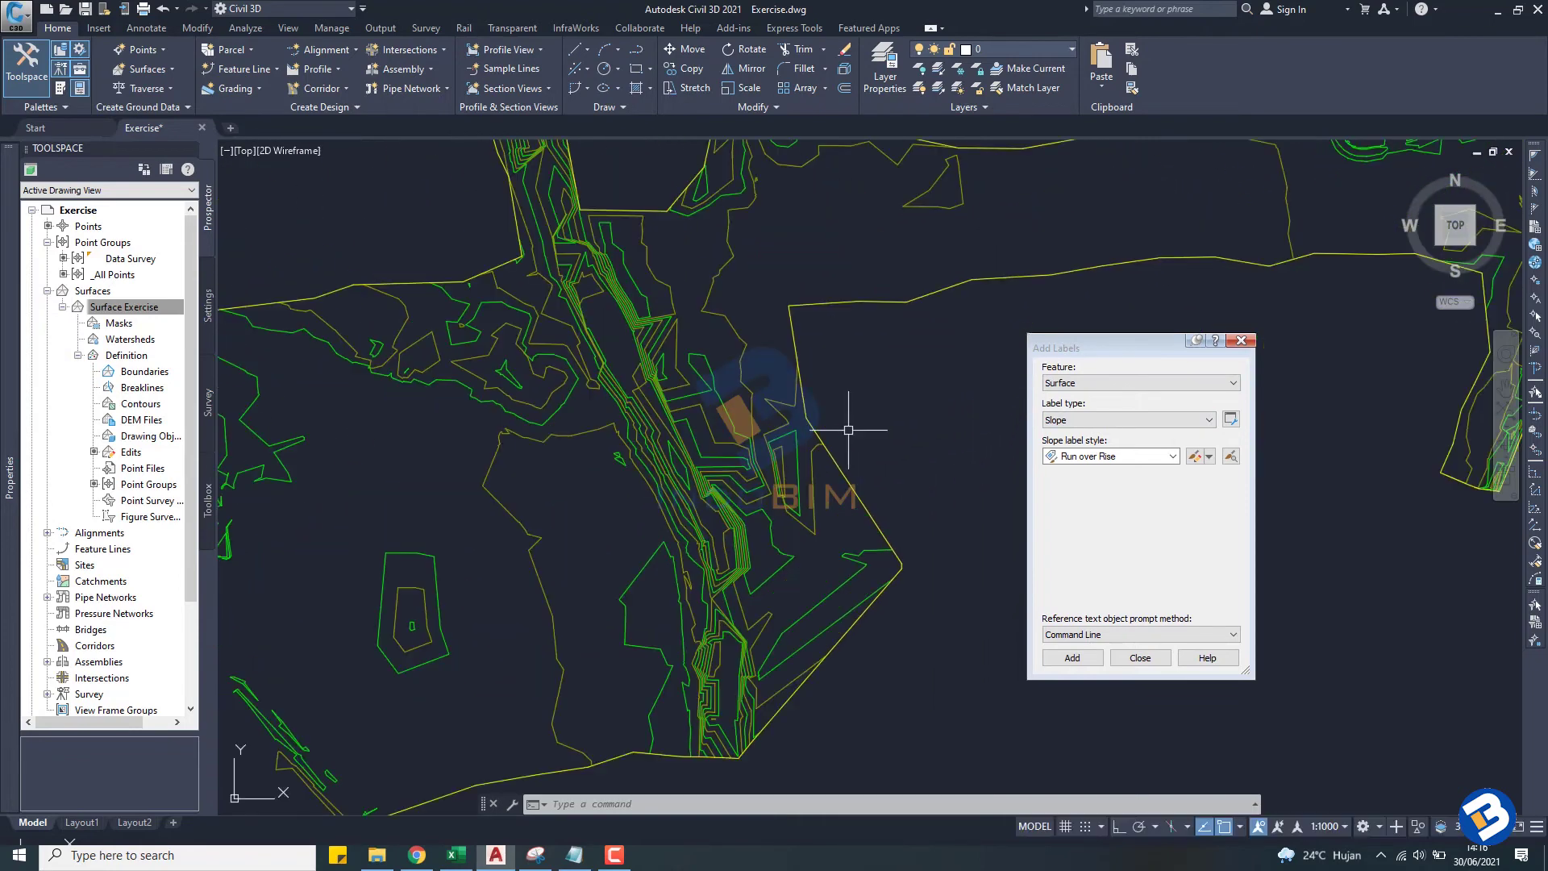
click(1074, 420)
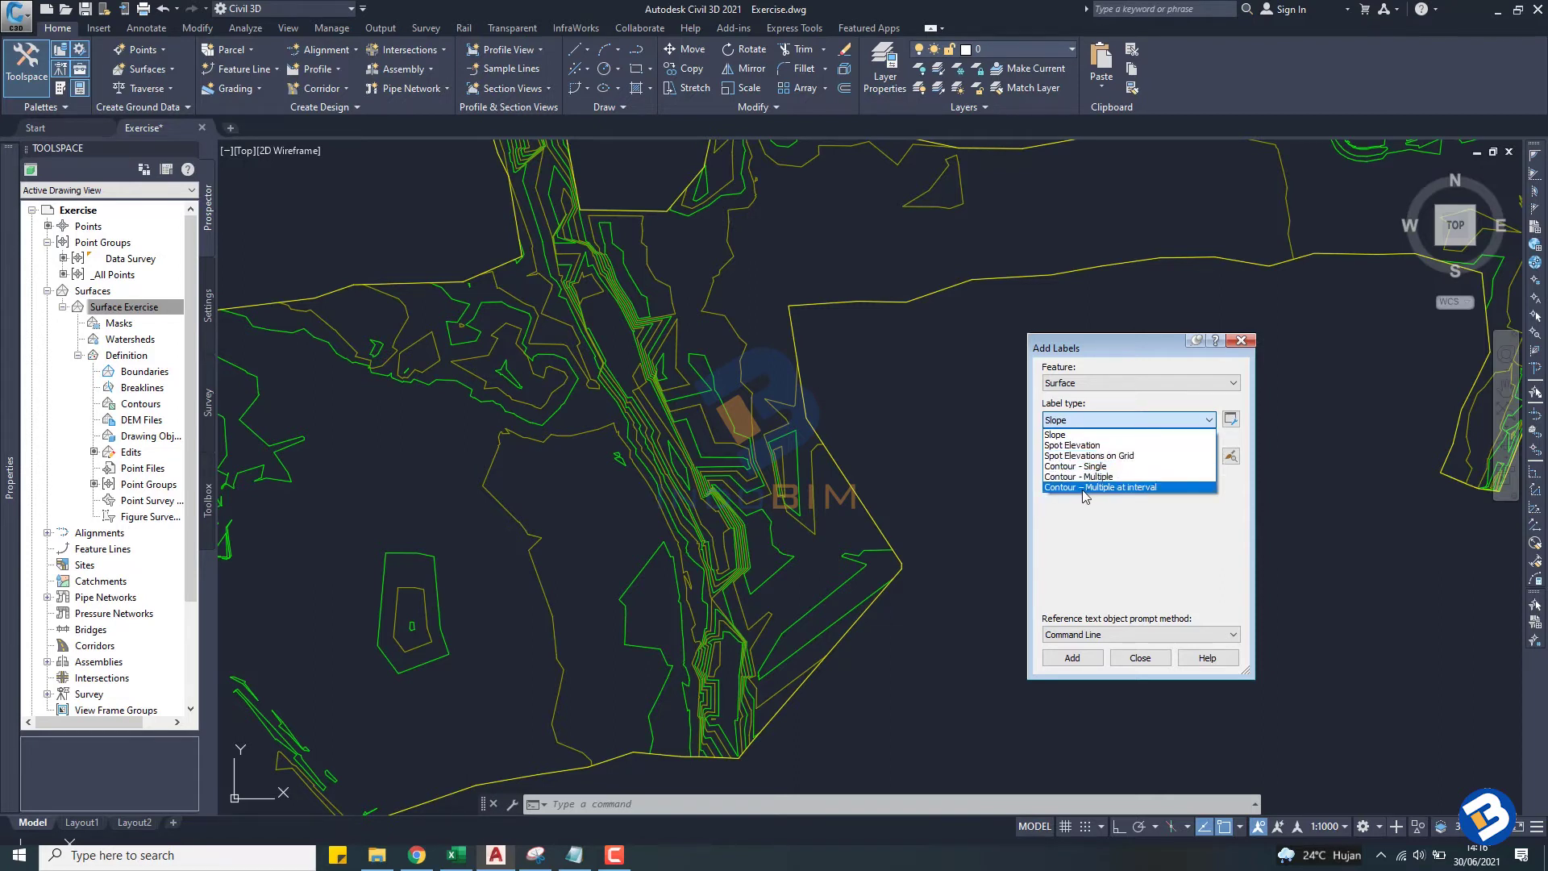
click(1127, 471)
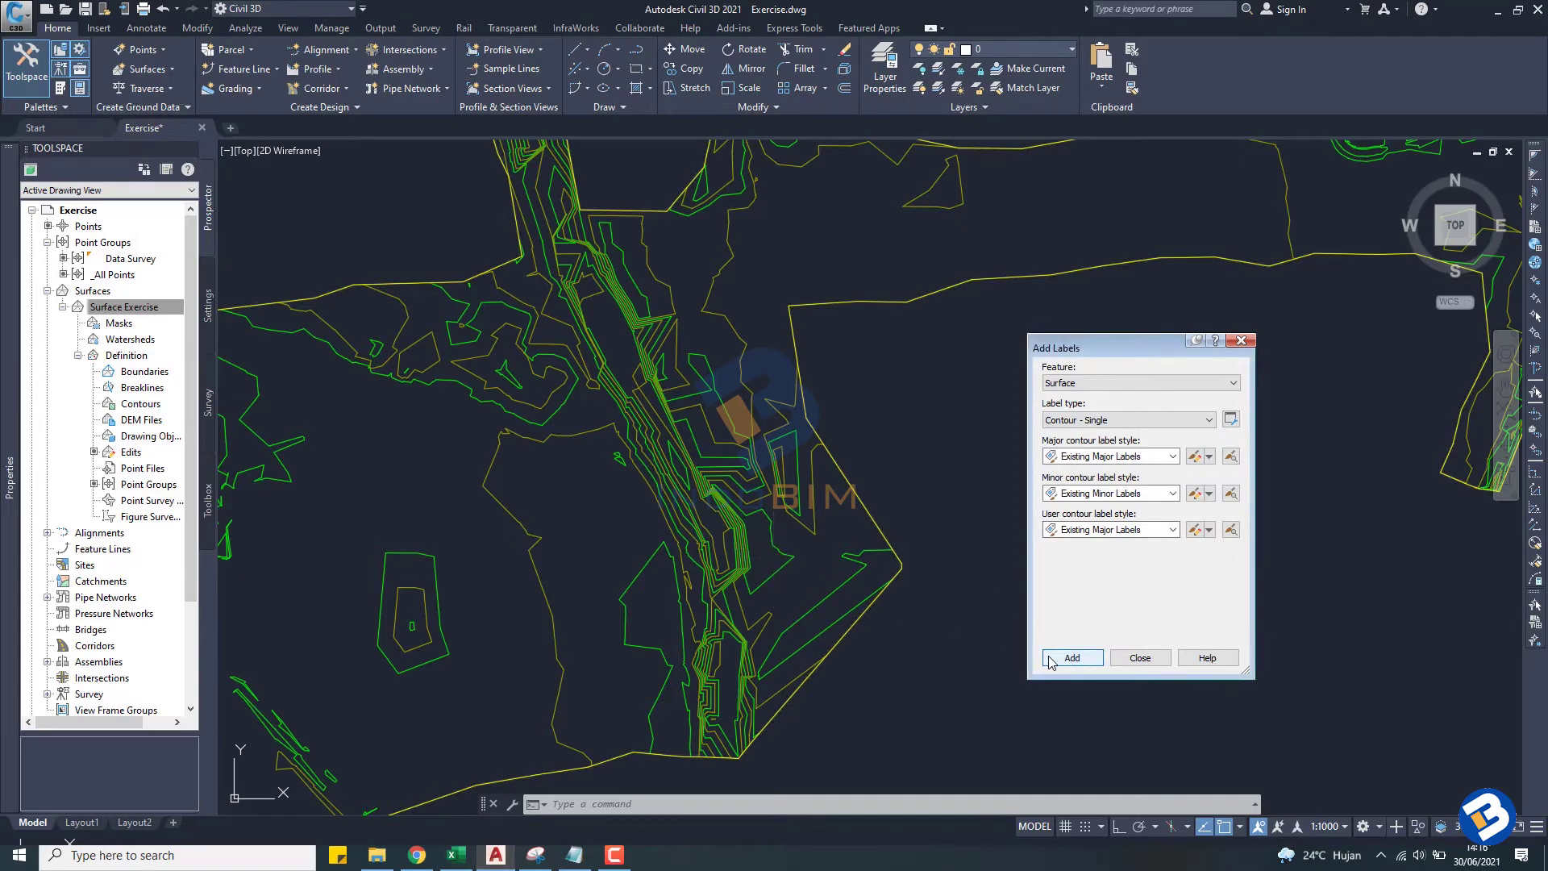
Step: Place single contour labels near the southern edge, including 9.00 and 7.00
click(1073, 657)
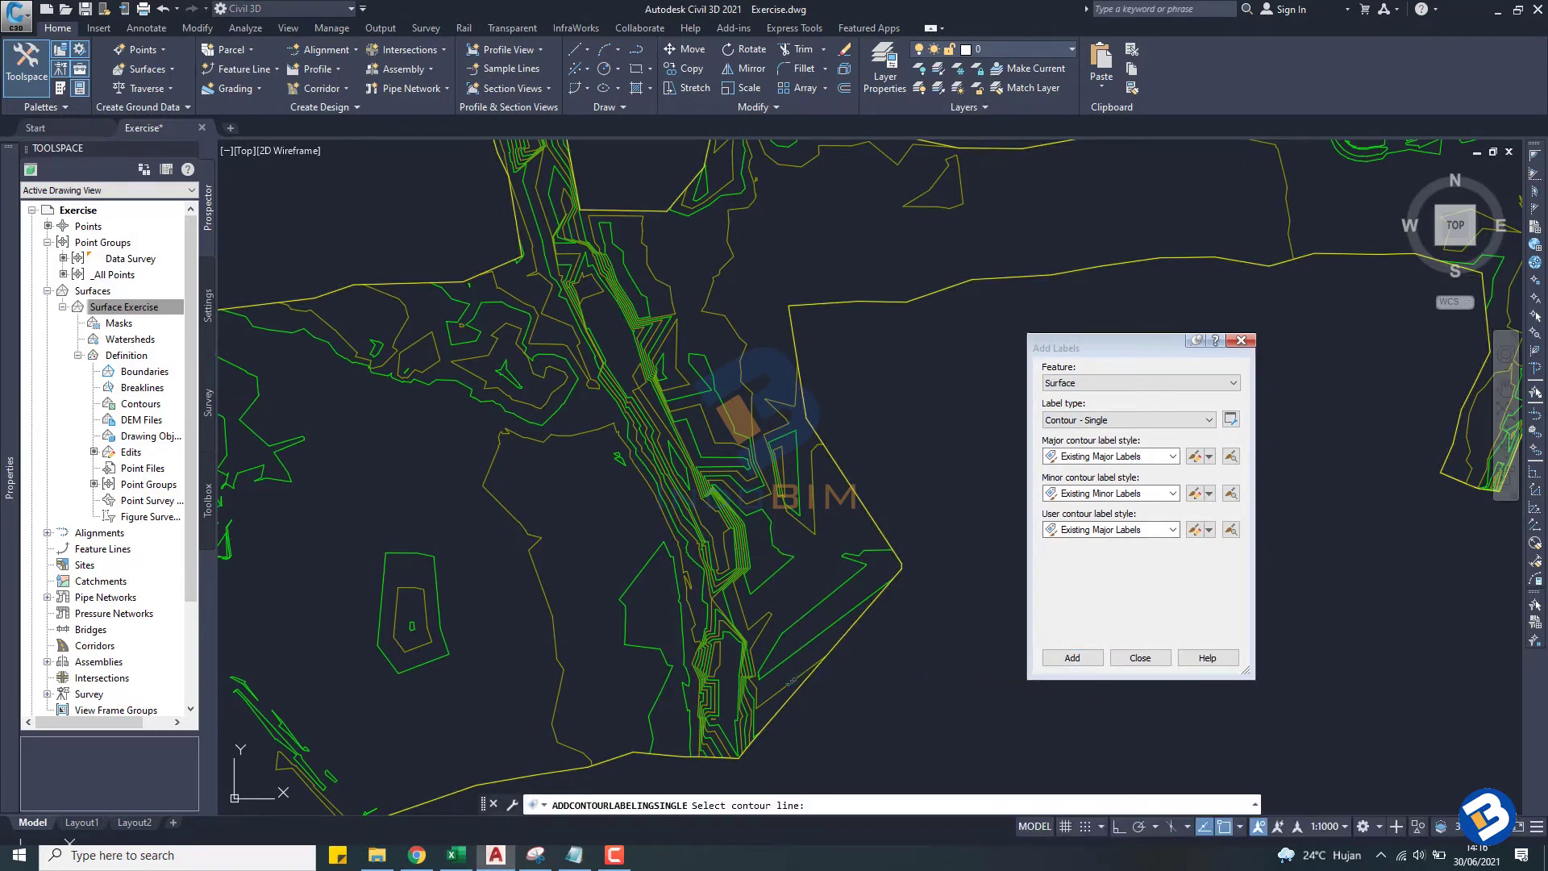
click(782, 636)
scroll(786, 593, up, 2)
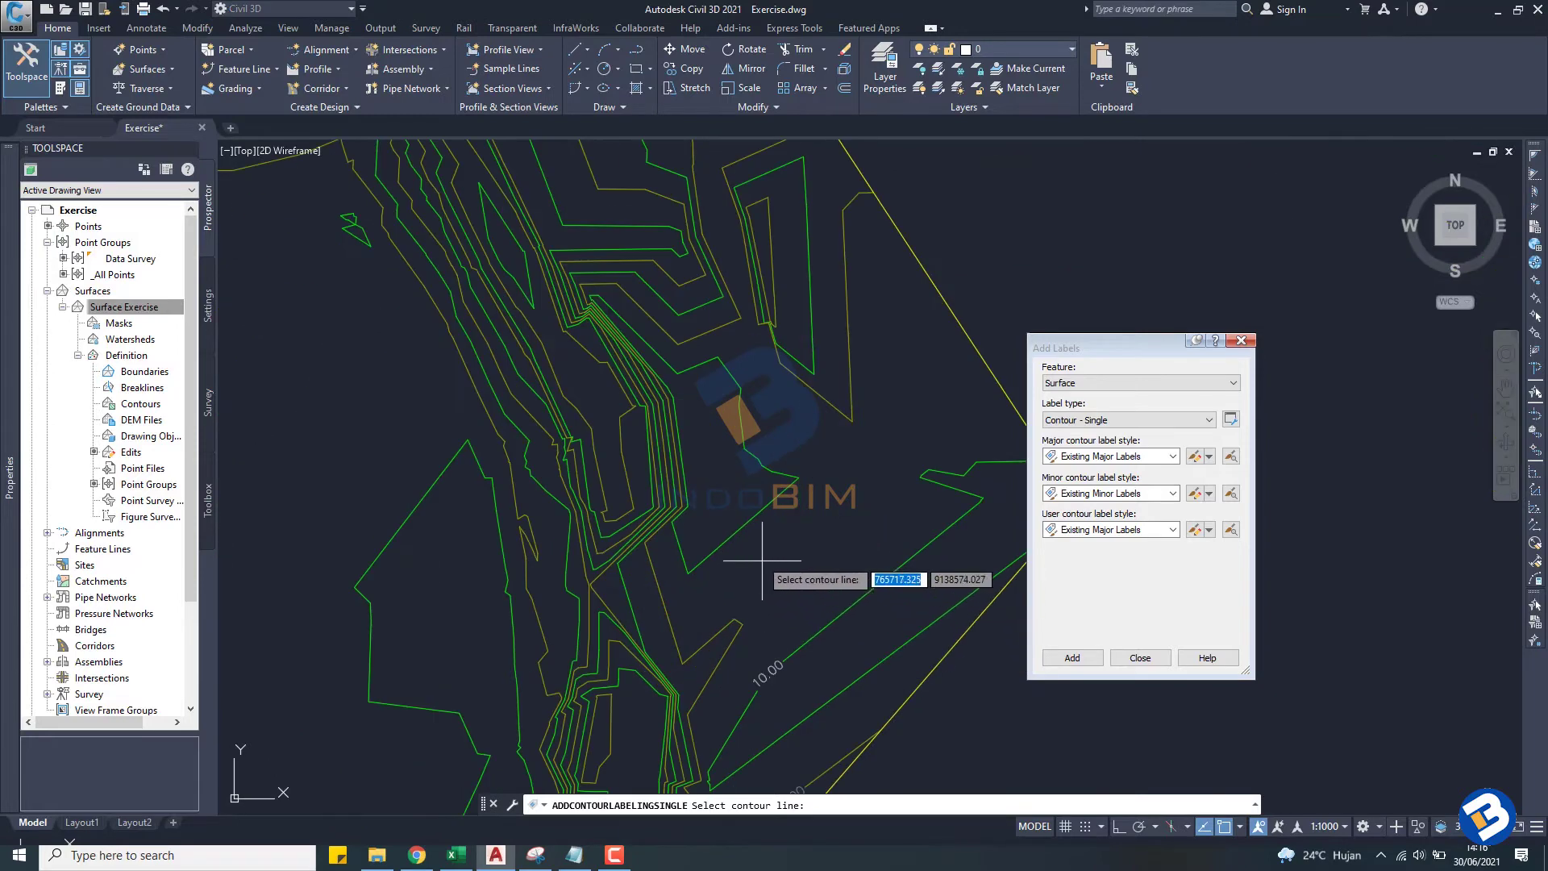
scroll(791, 555, up, 1)
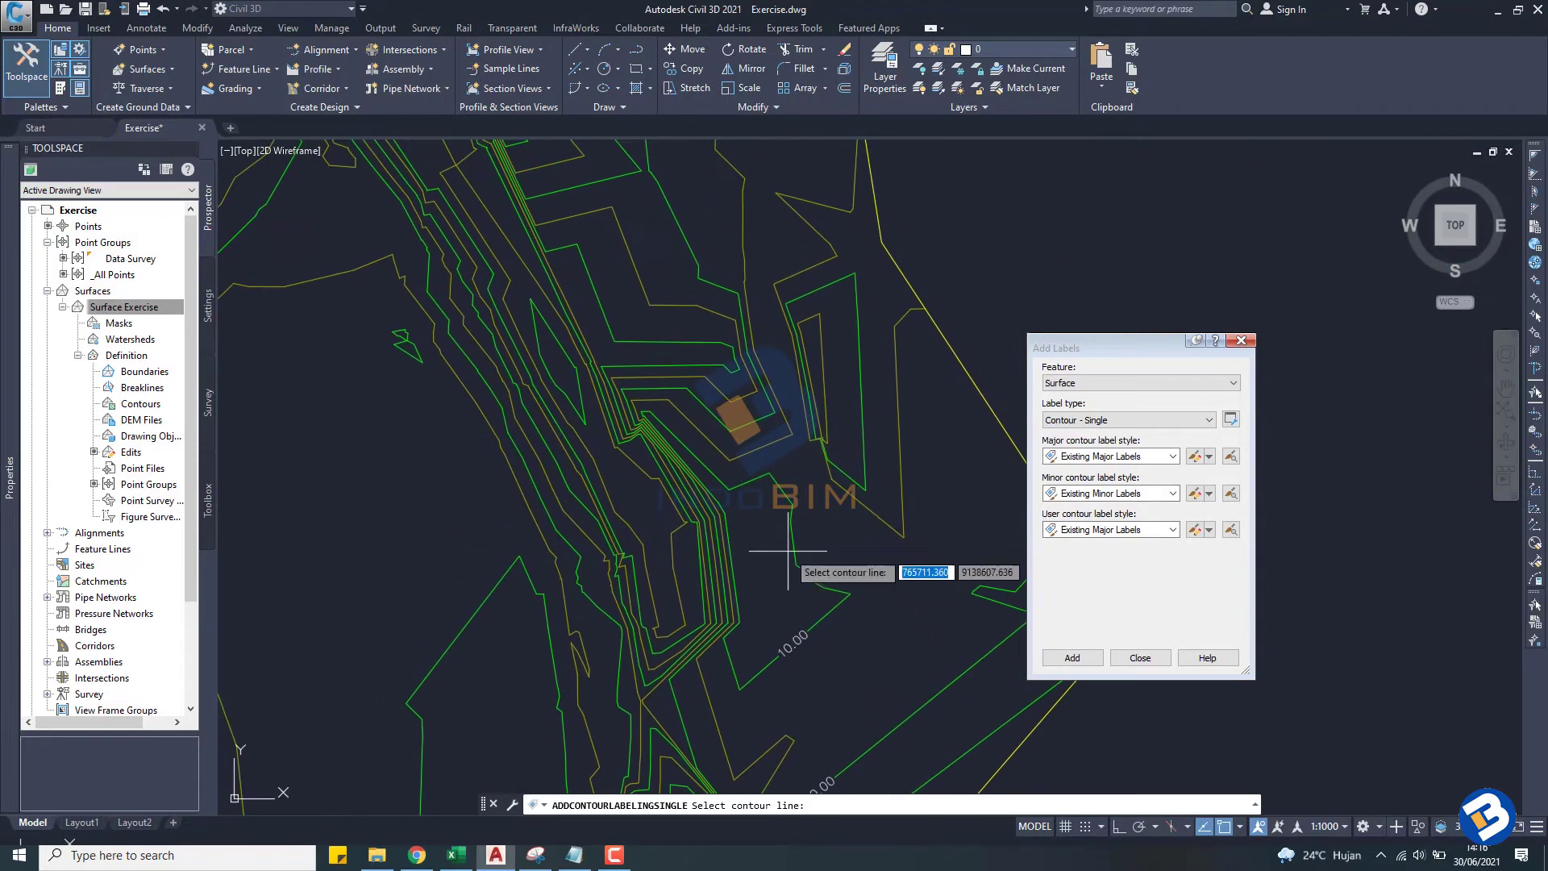
click(732, 591)
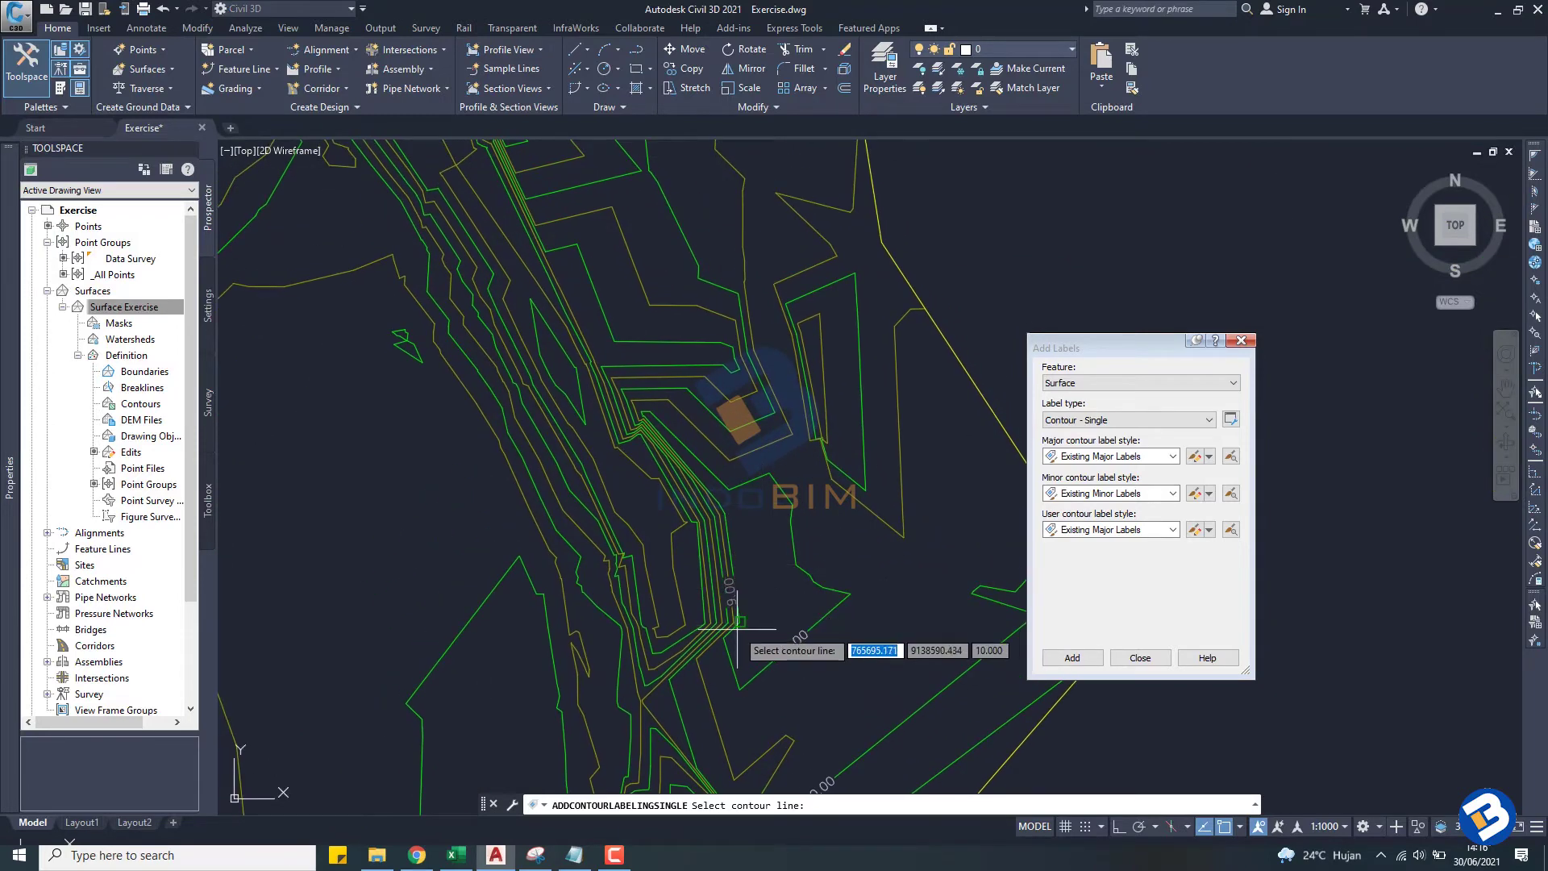
scroll(710, 613, down, 1)
middle_drag(688, 637, 766, 472)
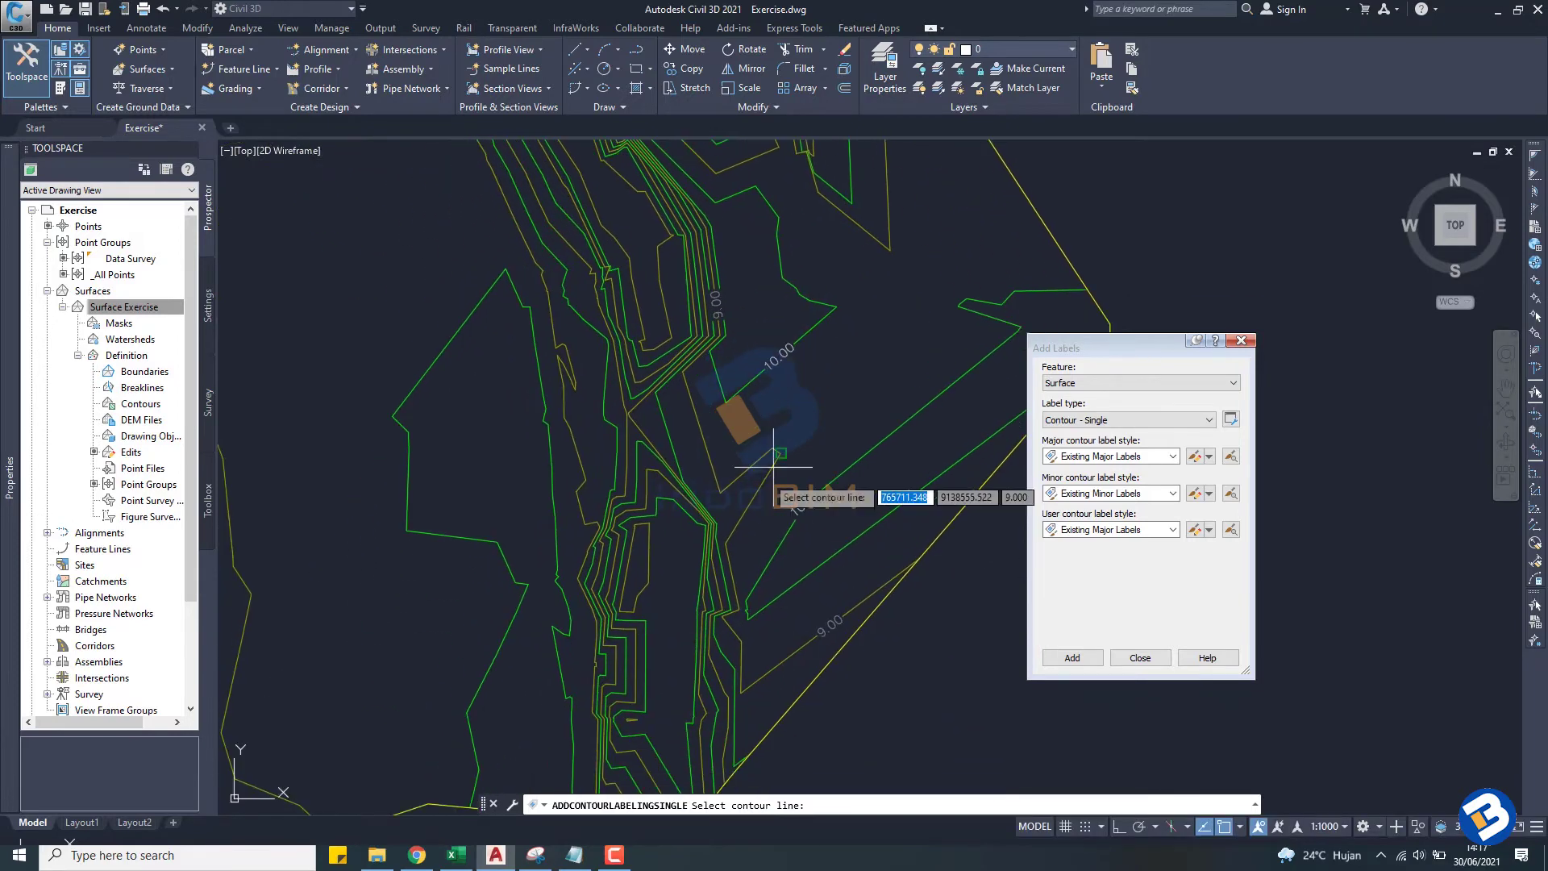
middle_drag(733, 578, 757, 433)
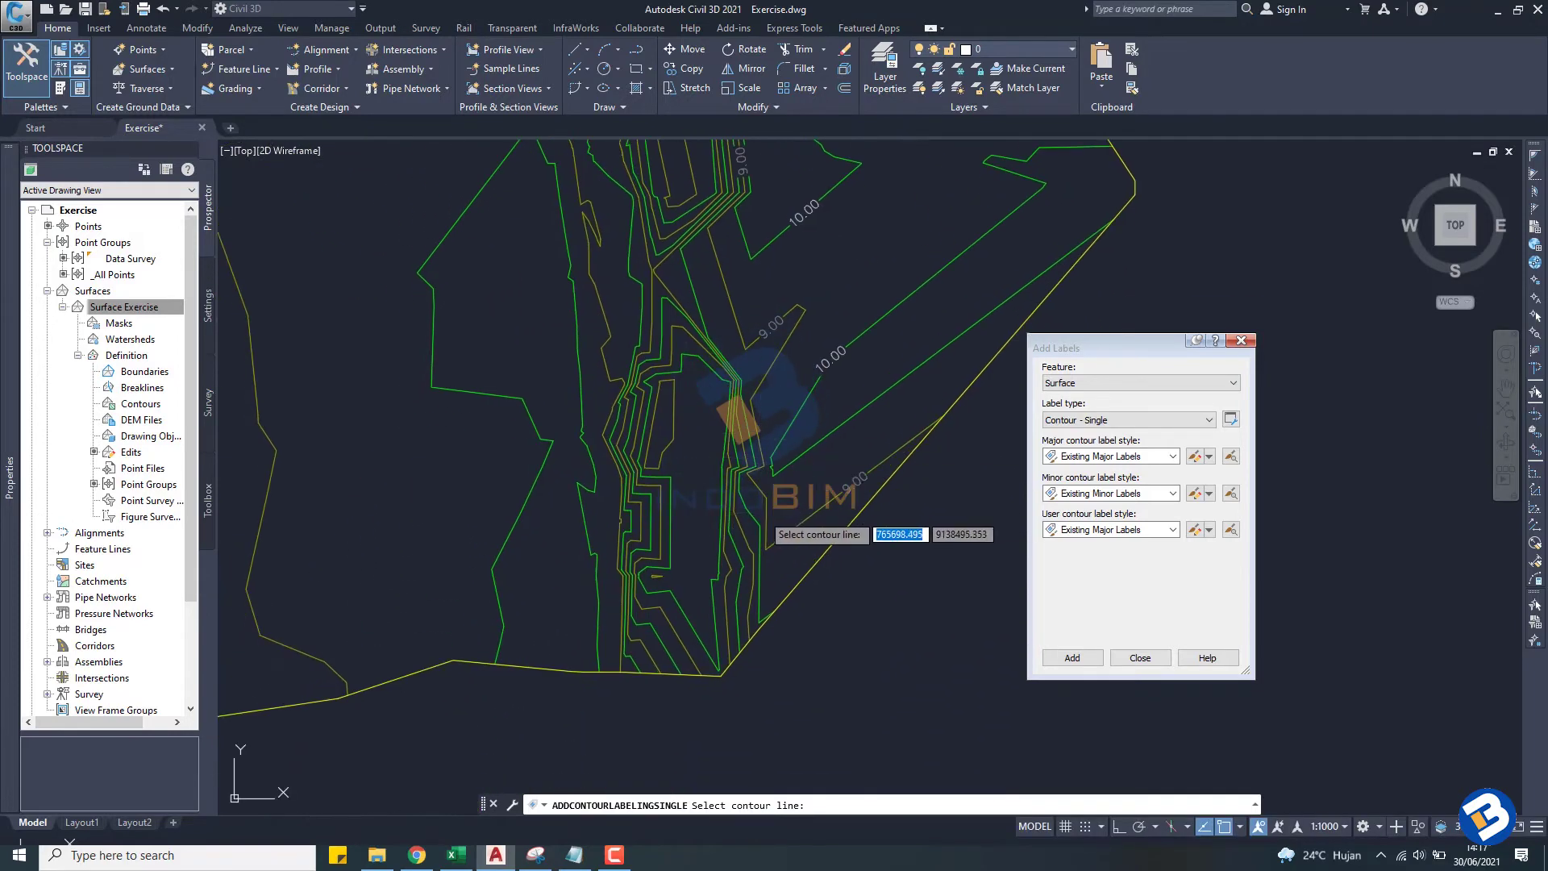
scroll(752, 583, up, 1)
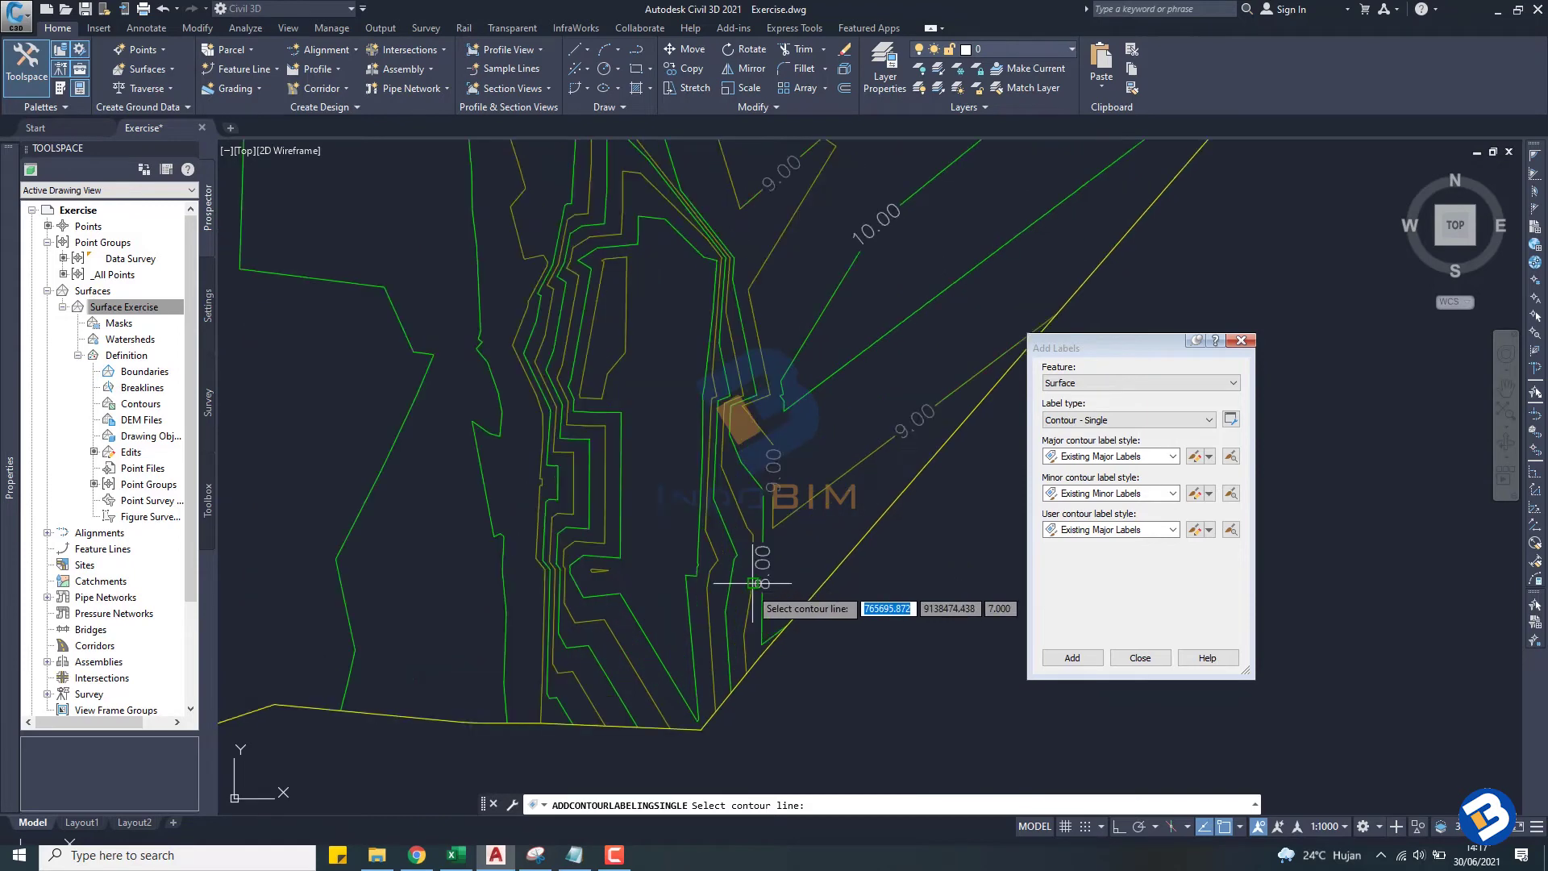
middle_drag(709, 625, 784, 488)
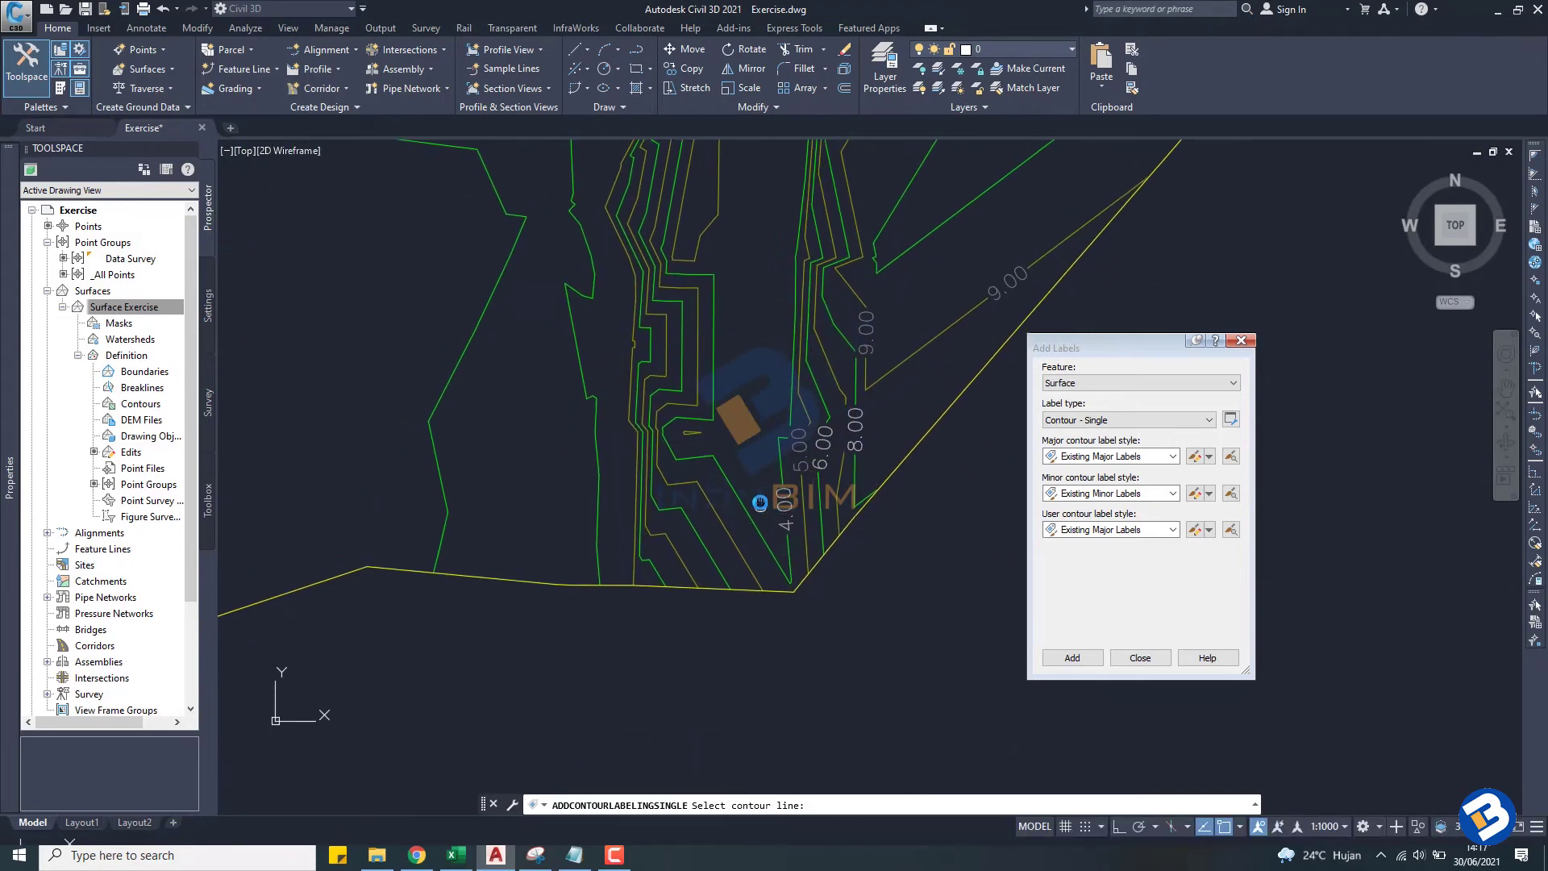
click(691, 555)
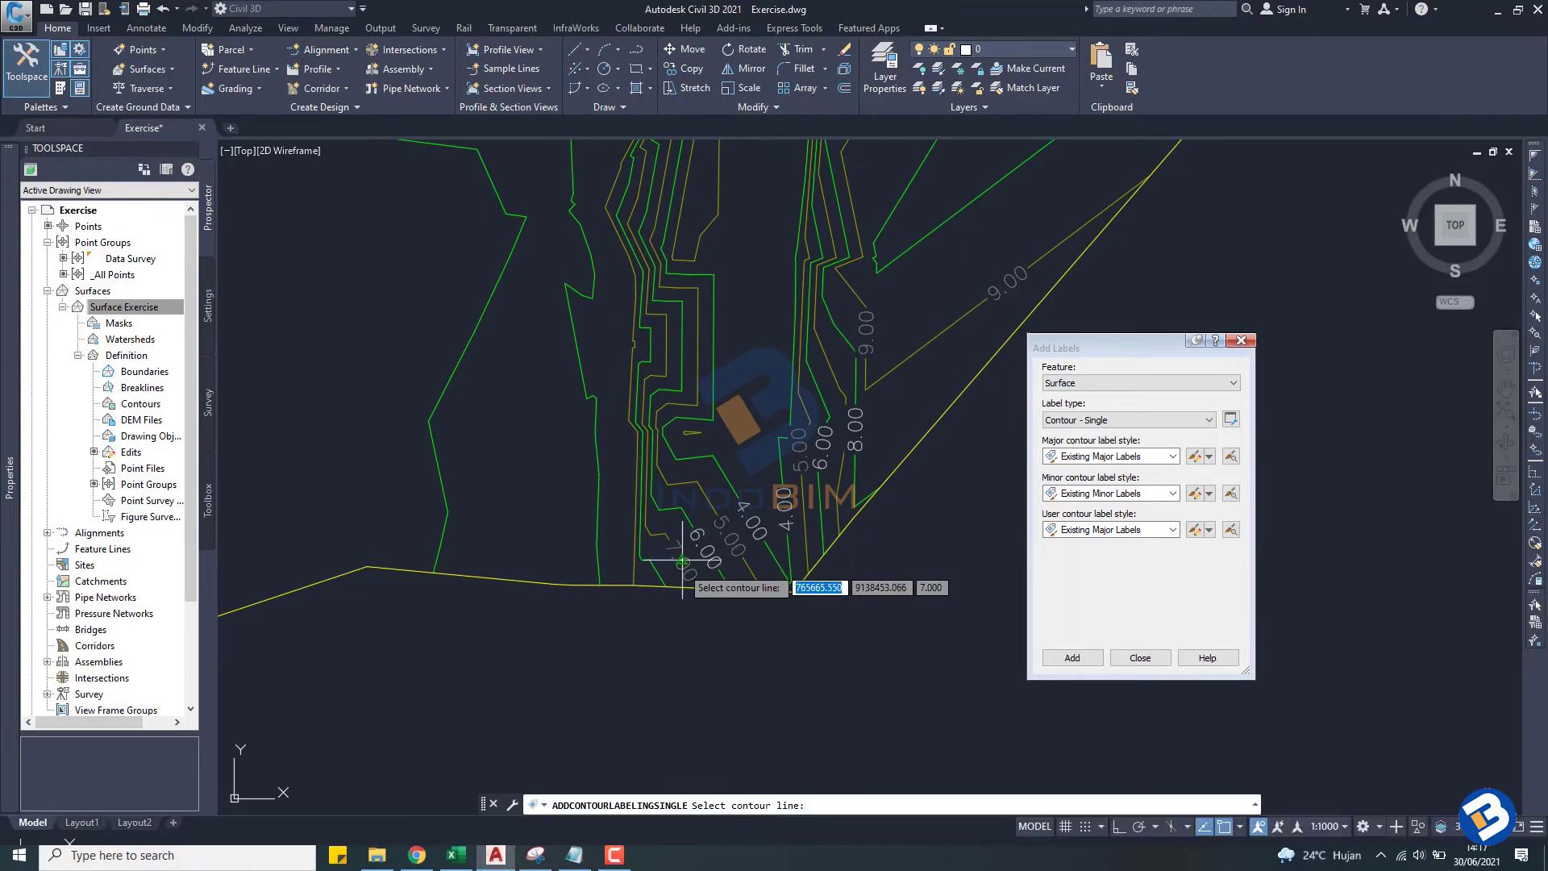
Step: Switch to Contour - Multiple and label contours 2.00 to 6.00 along a line across the terrain
click(1208, 421)
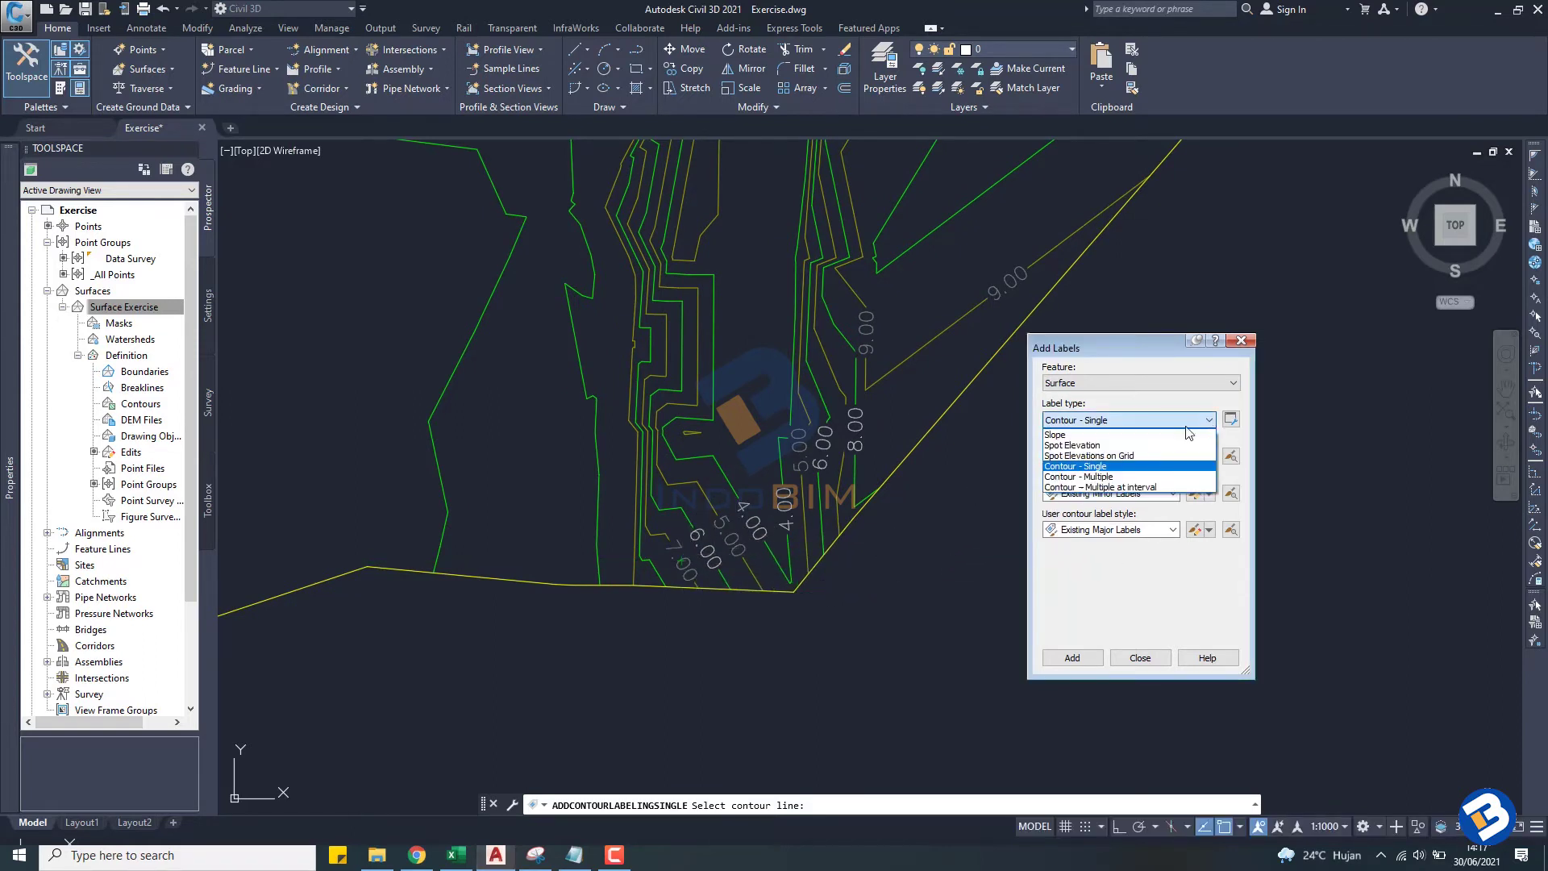
click(1075, 478)
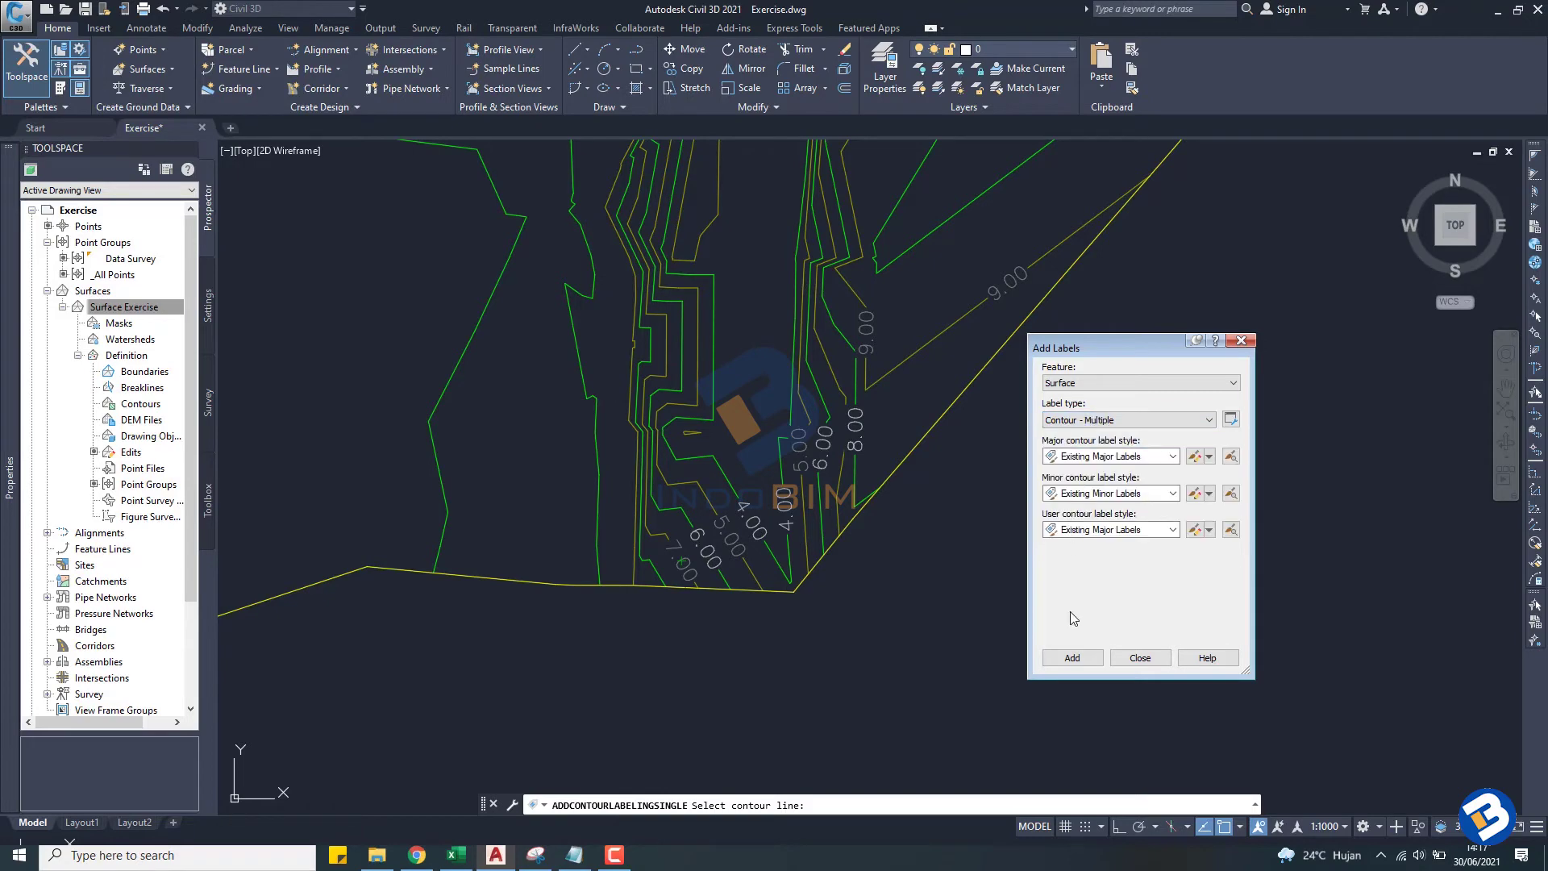
click(1072, 658)
scroll(694, 440, down, 5)
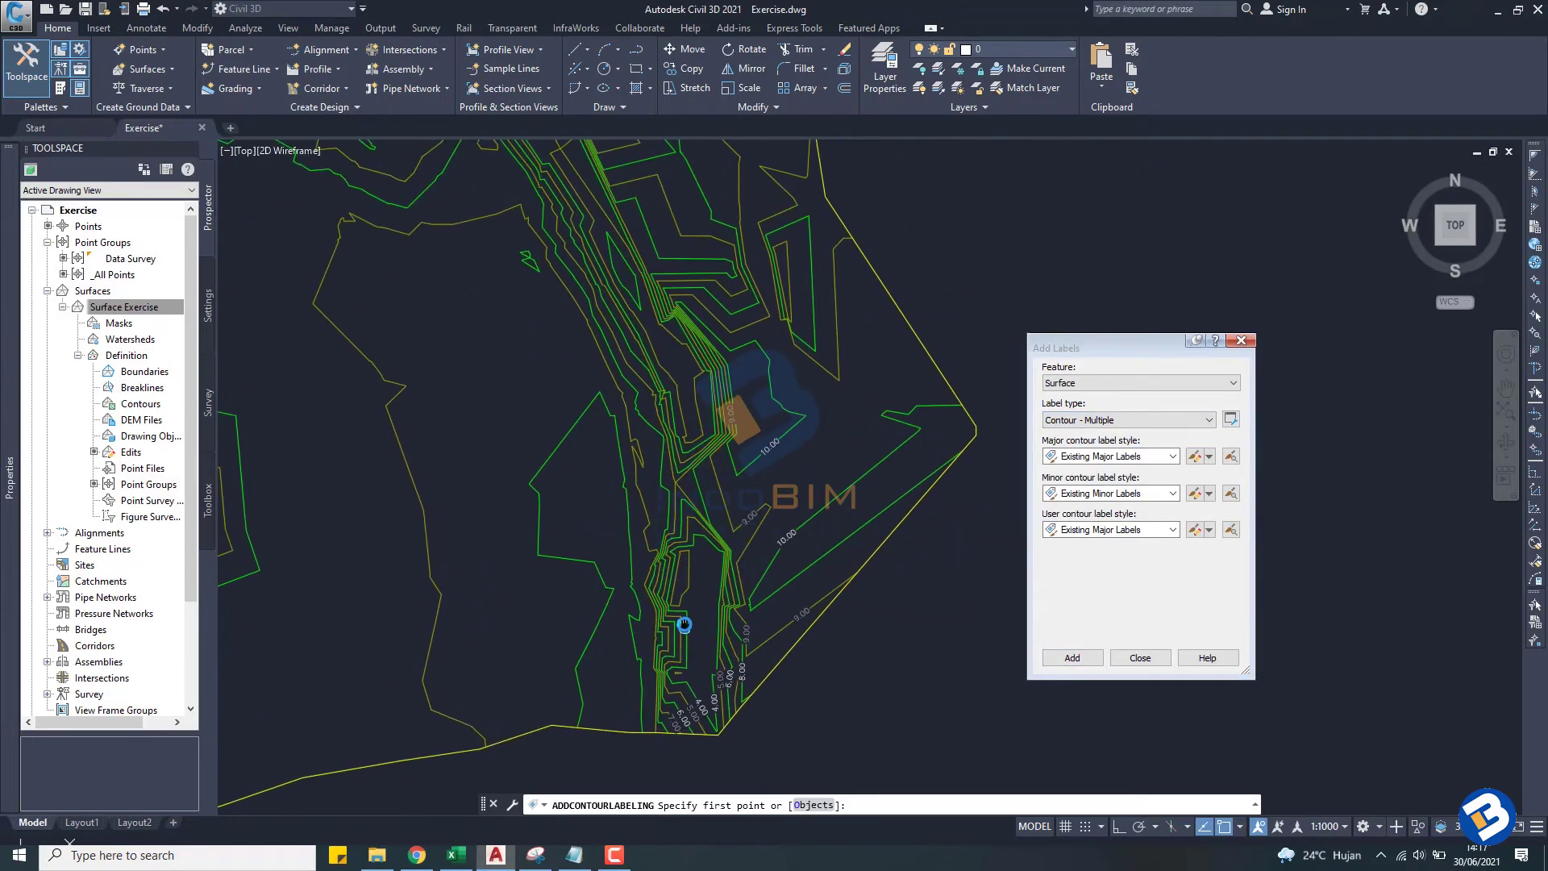
scroll(691, 576, down, 1)
scroll(692, 576, down, 1)
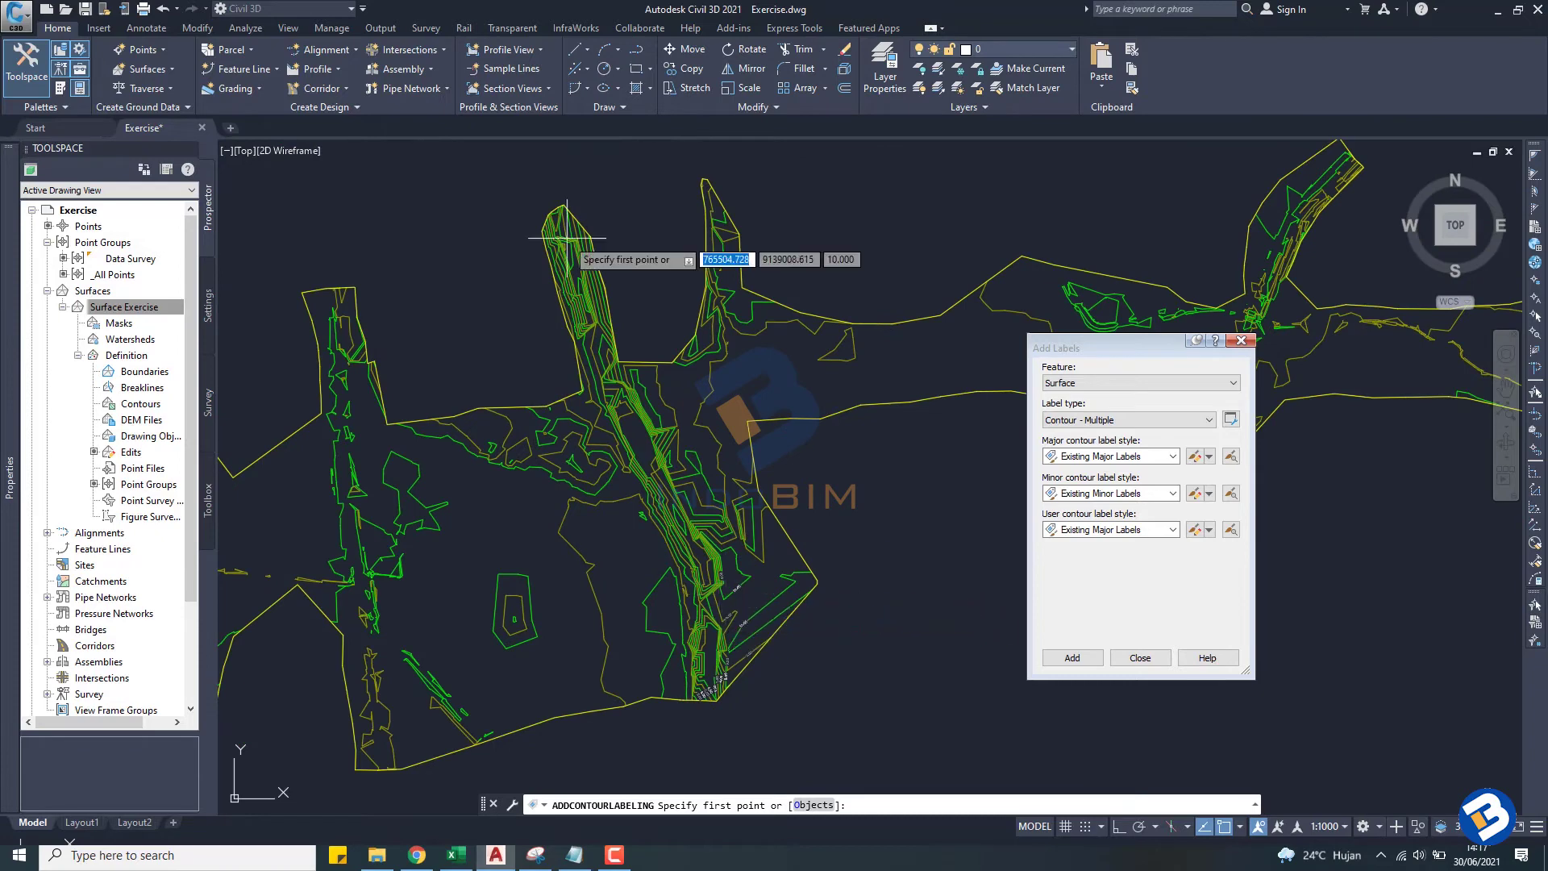
click(558, 185)
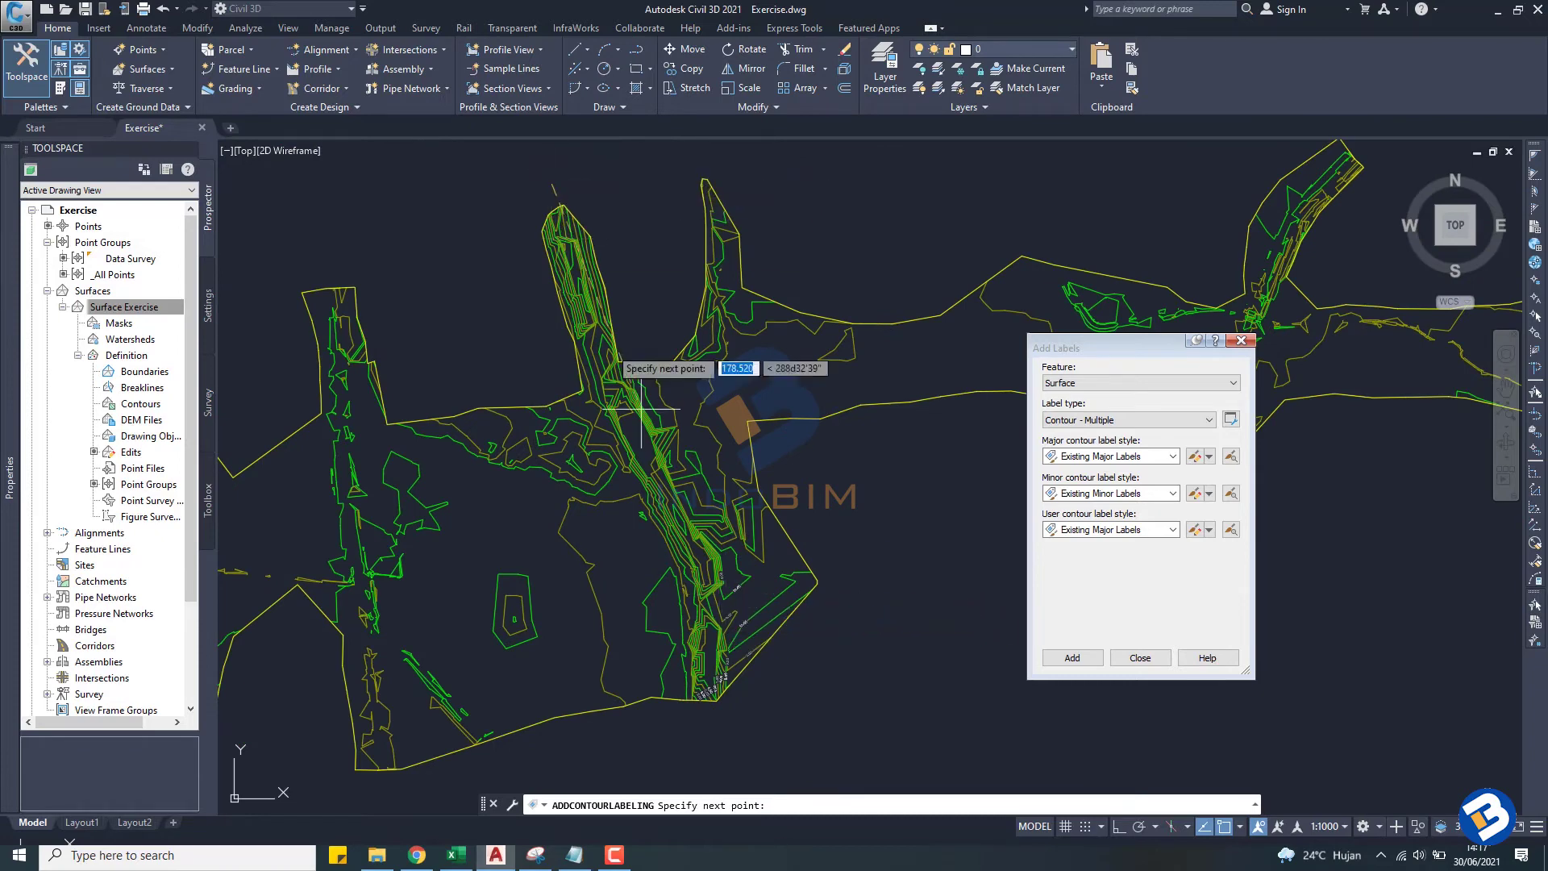
click(737, 747)
scroll(677, 315, up, 3)
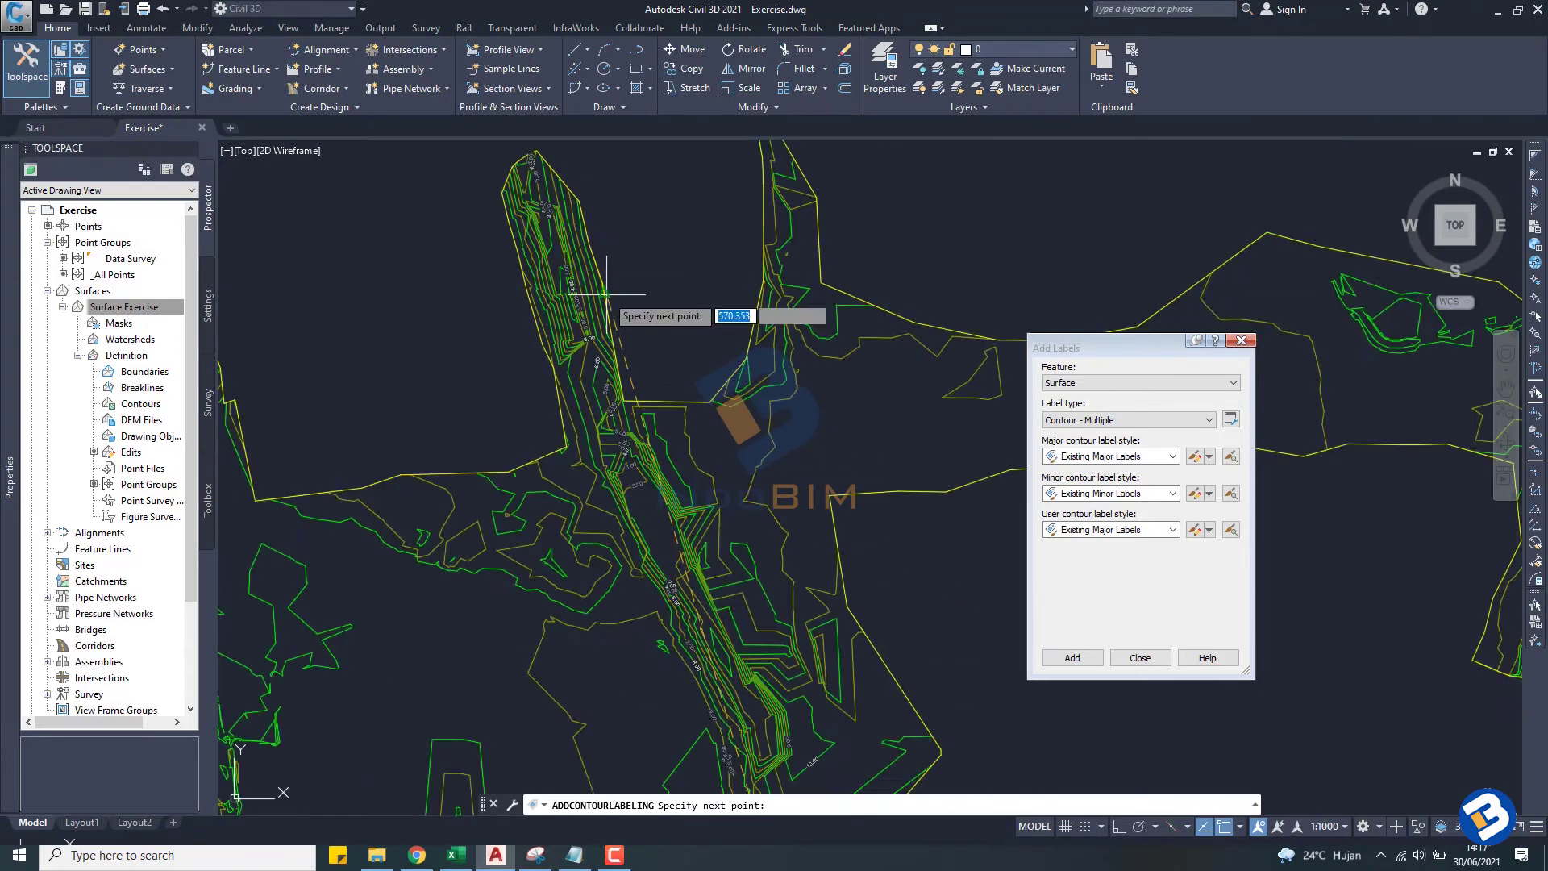
scroll(686, 322, up, 2)
key(Return)
Step: Zoom and pan to inspect the new contour elevation labels
scroll(613, 463, up, 1)
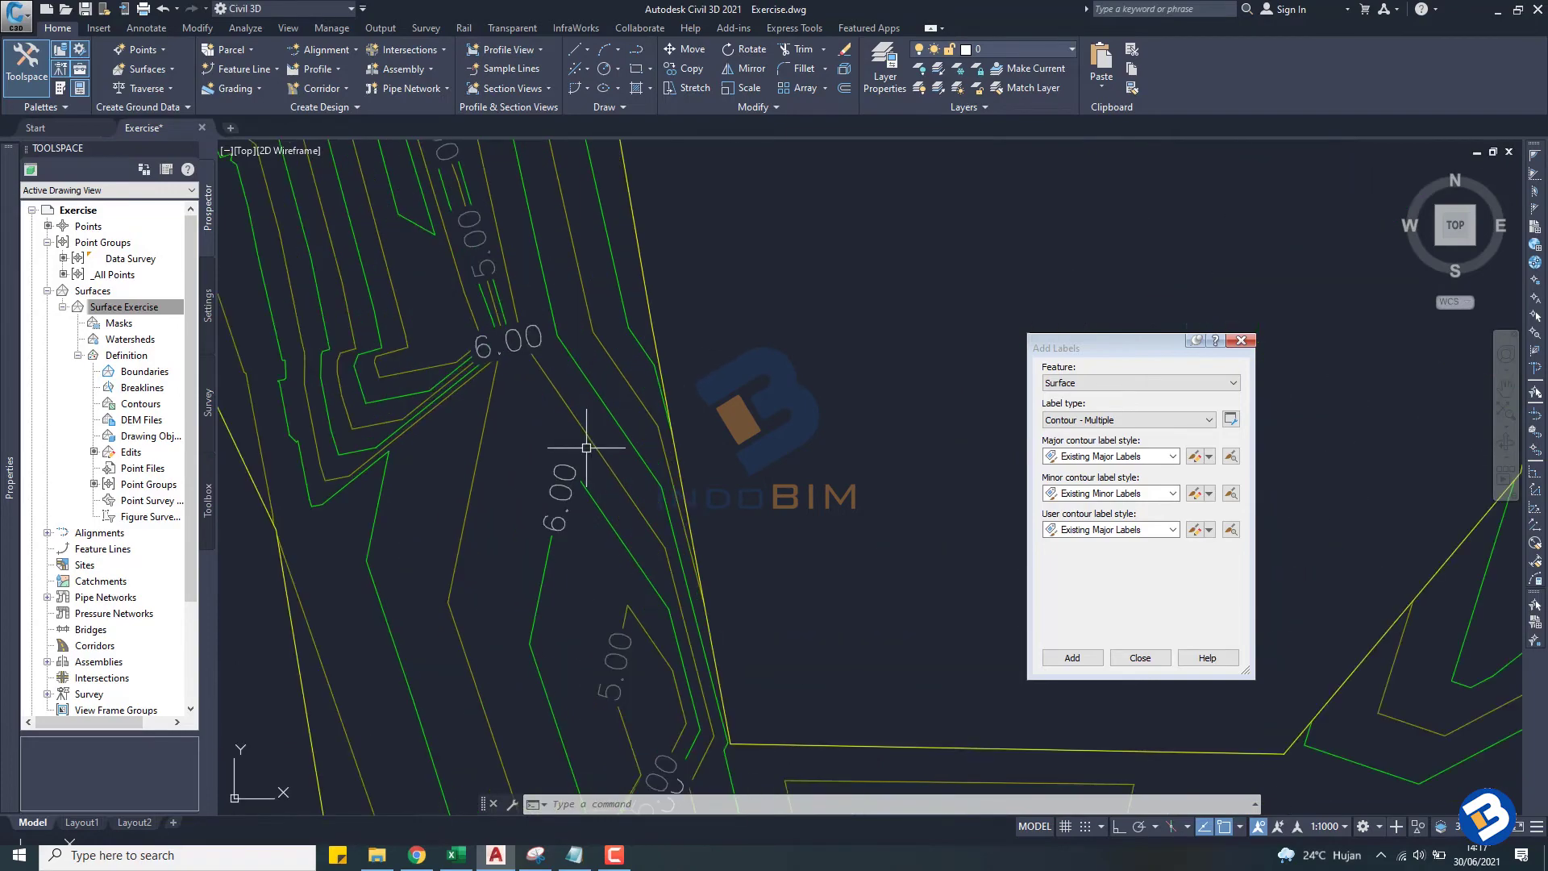
scroll(600, 500, up, 1)
scroll(613, 517, up, 1)
mouse_move(626, 474)
middle_down()
mouse_move(631, 307)
mouse_move(629, 466)
middle_up()
scroll(631, 371, down, 2)
scroll(632, 403, up, 2)
scroll(632, 363, down, 2)
scroll(637, 338, down, 2)
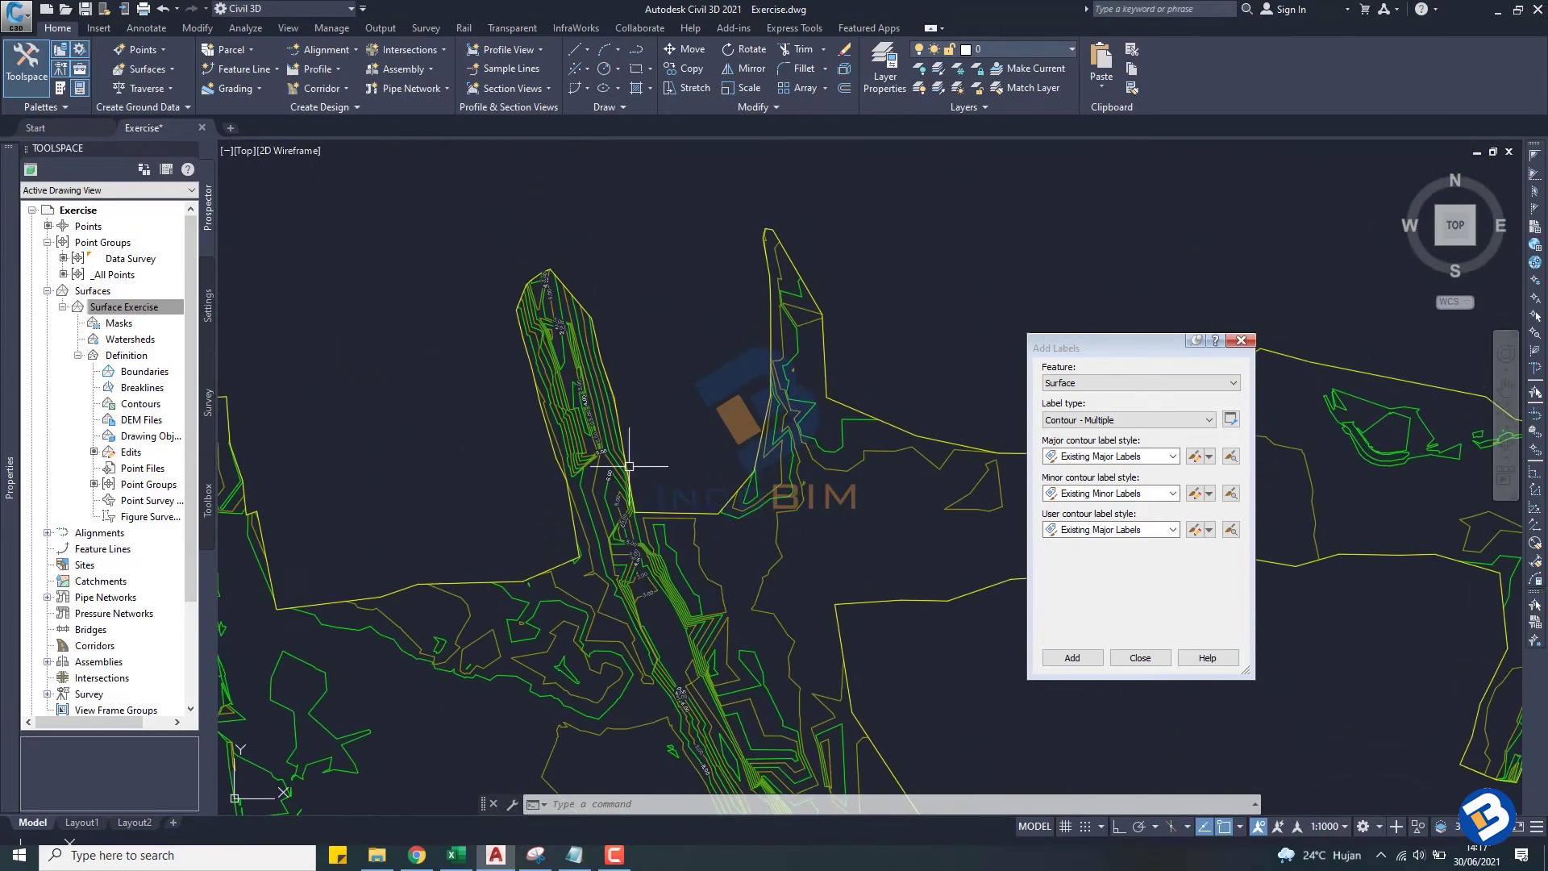
scroll(594, 319, up, 1)
scroll(595, 313, down, 2)
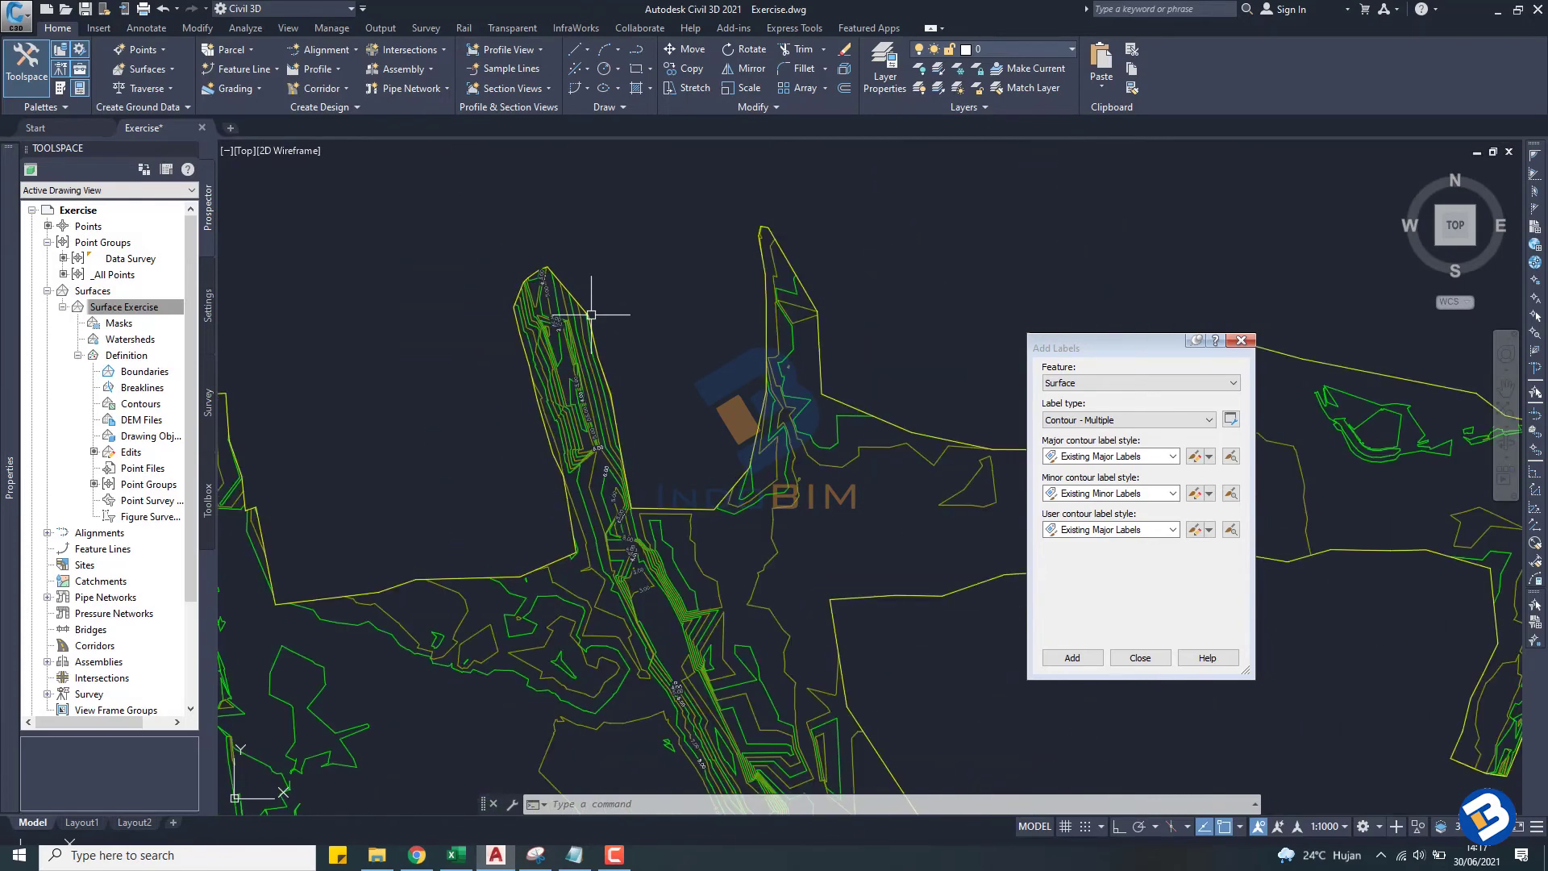
scroll(597, 303, down, 1)
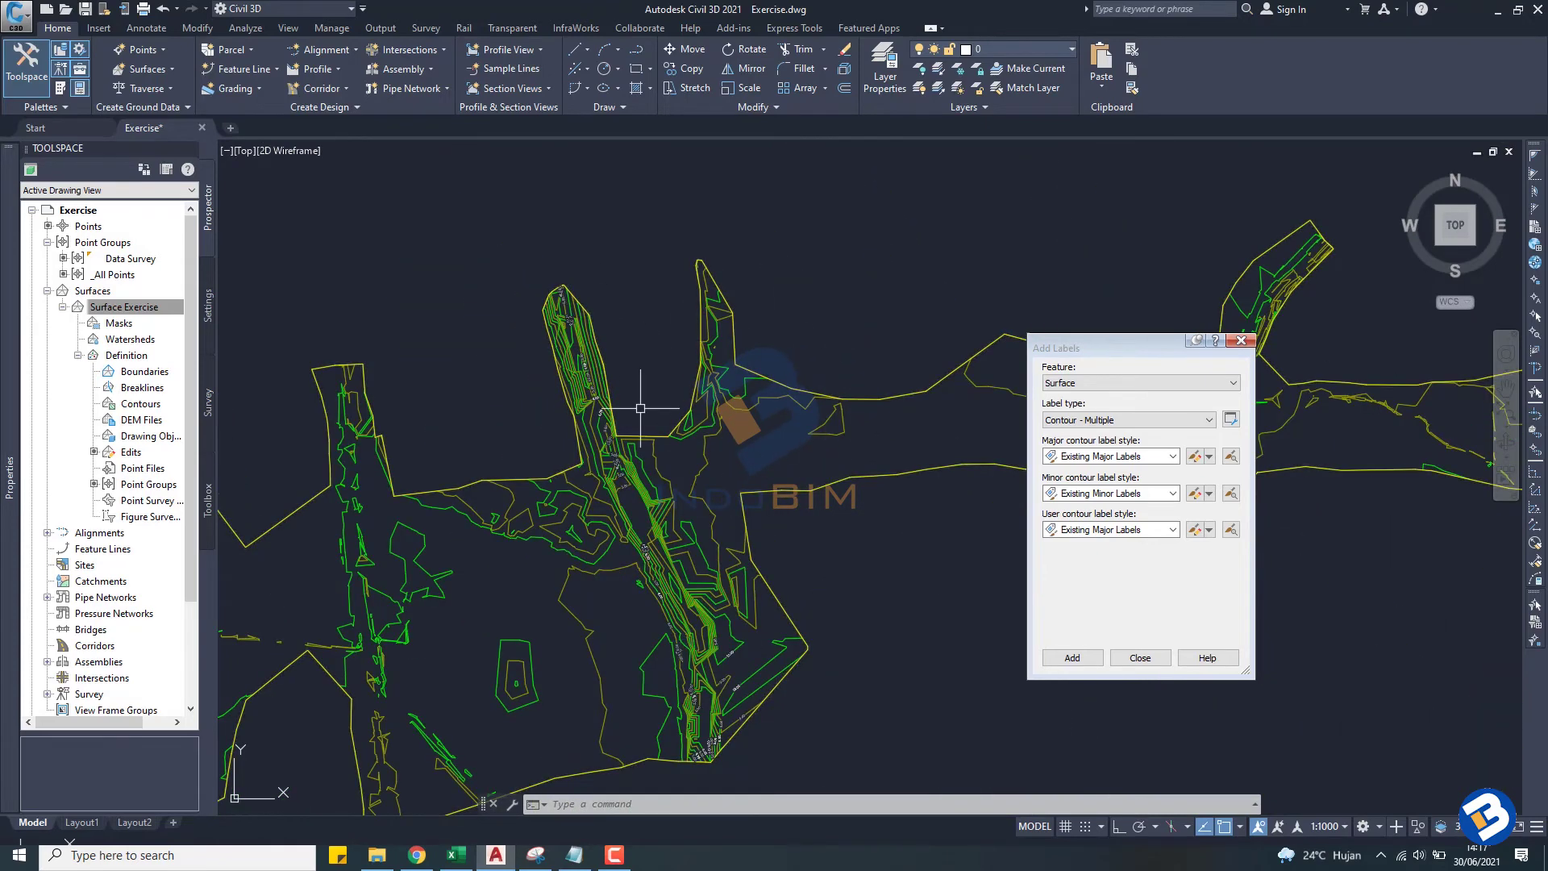
scroll(605, 355, up, 3)
scroll(572, 367, up, 3)
middle_drag(569, 369, 577, 379)
scroll(642, 381, up, 3)
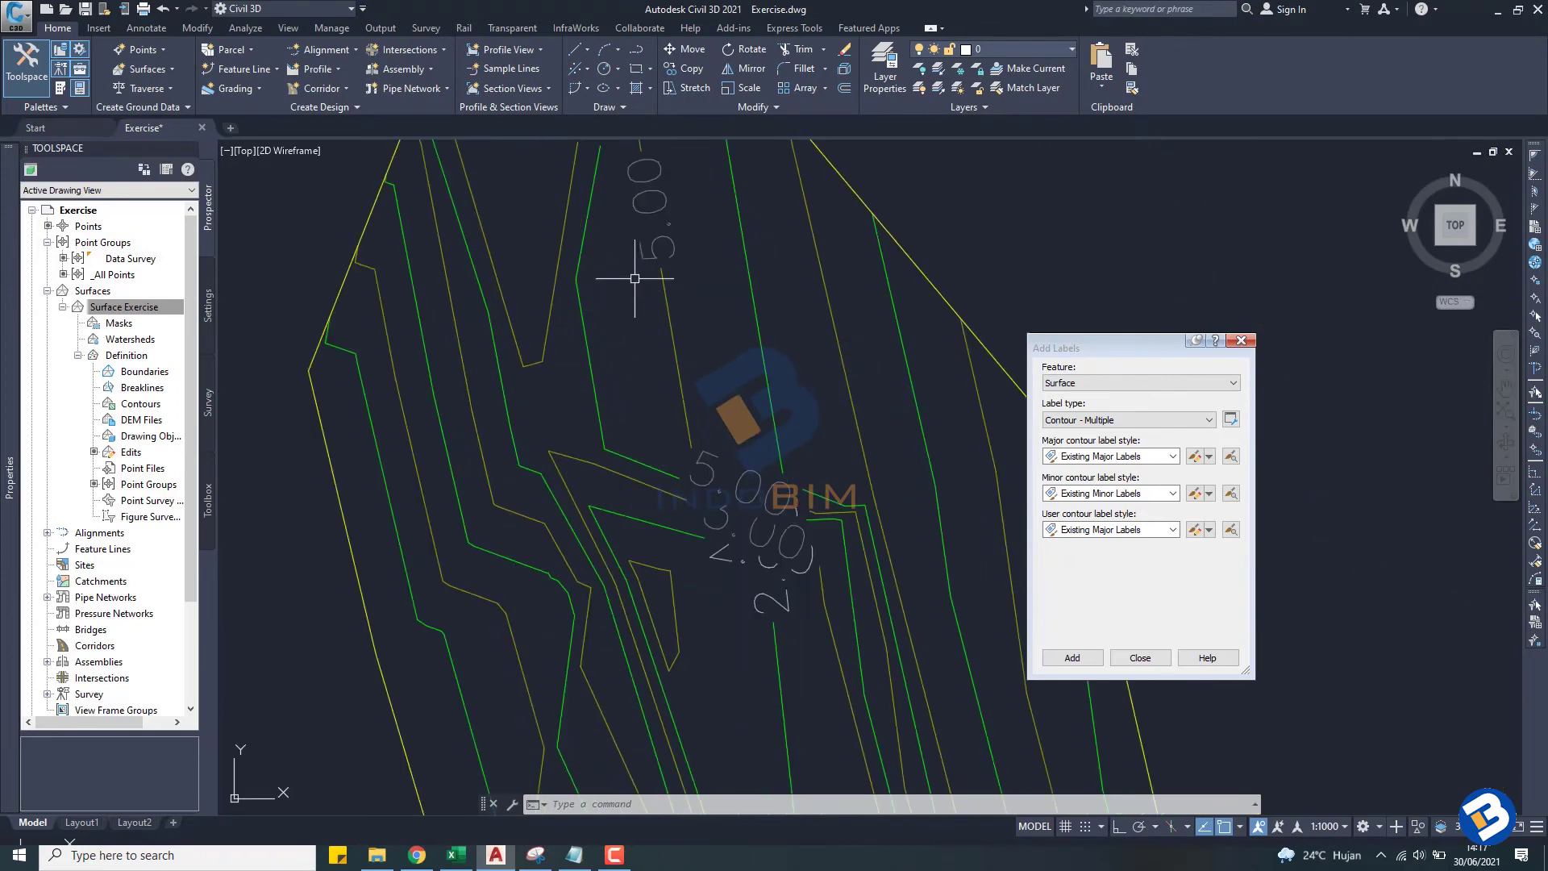
scroll(625, 277, up, 2)
scroll(642, 333, down, 1)
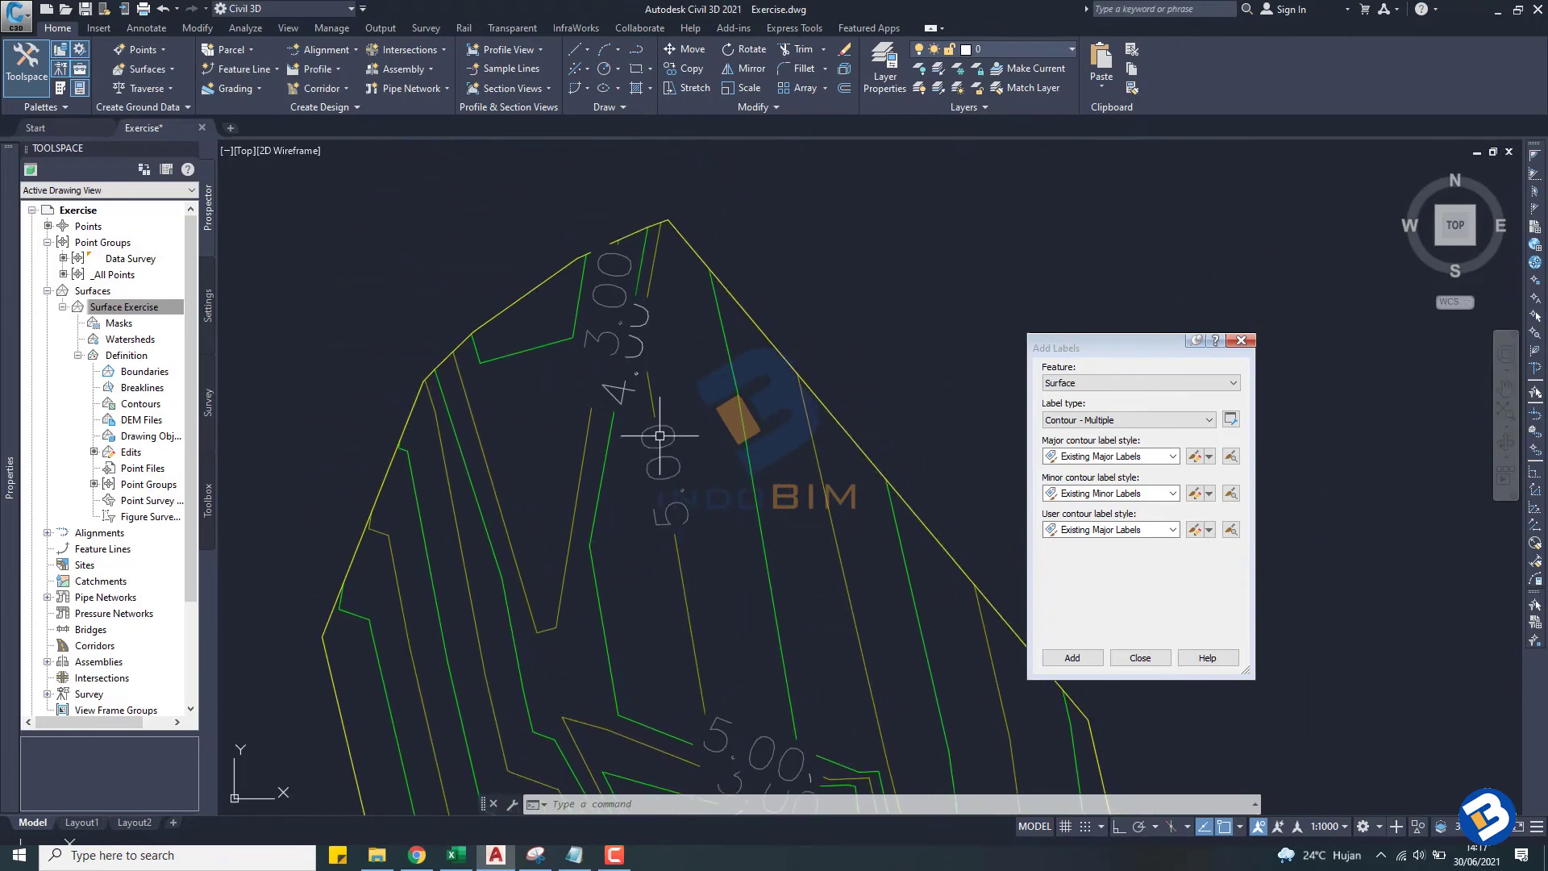
Step: Edit the Existing Major Labels style and set its label text height to 2.00mm
click(1210, 457)
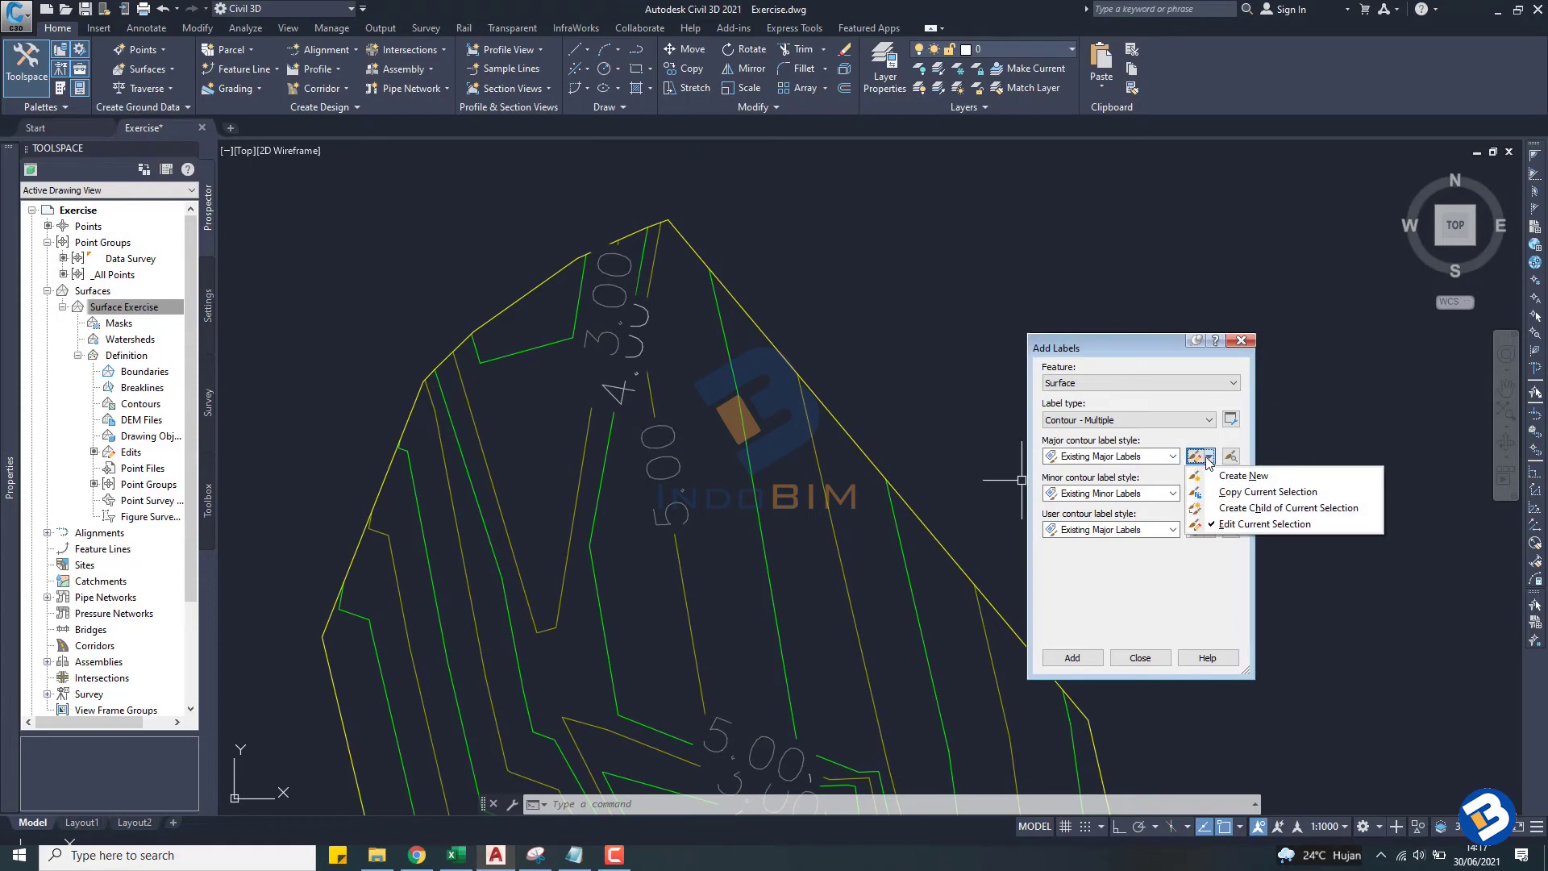
click(1264, 524)
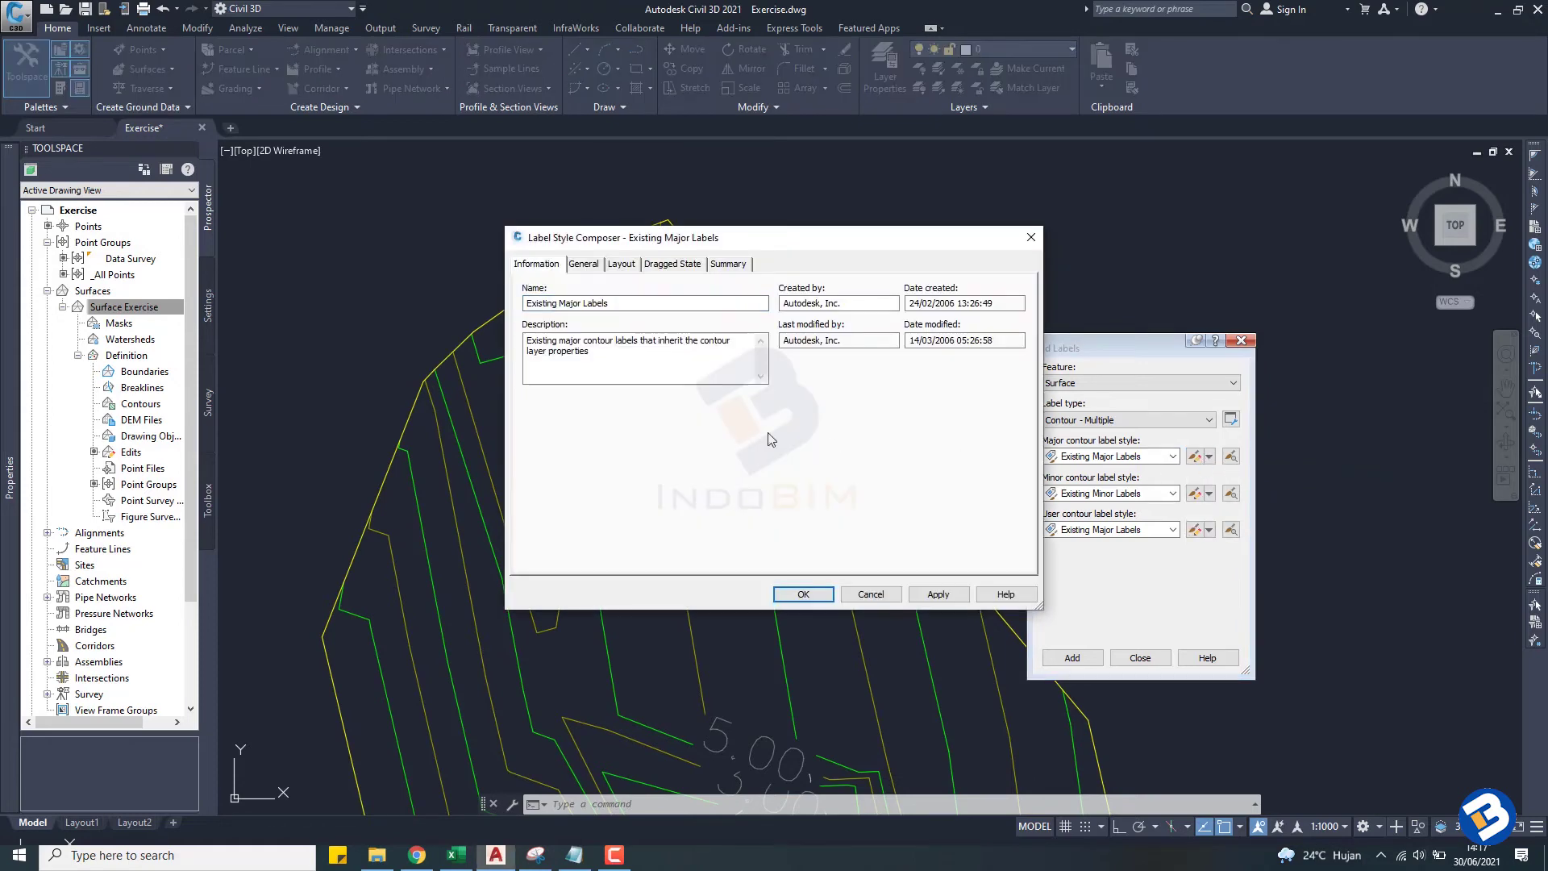
click(583, 263)
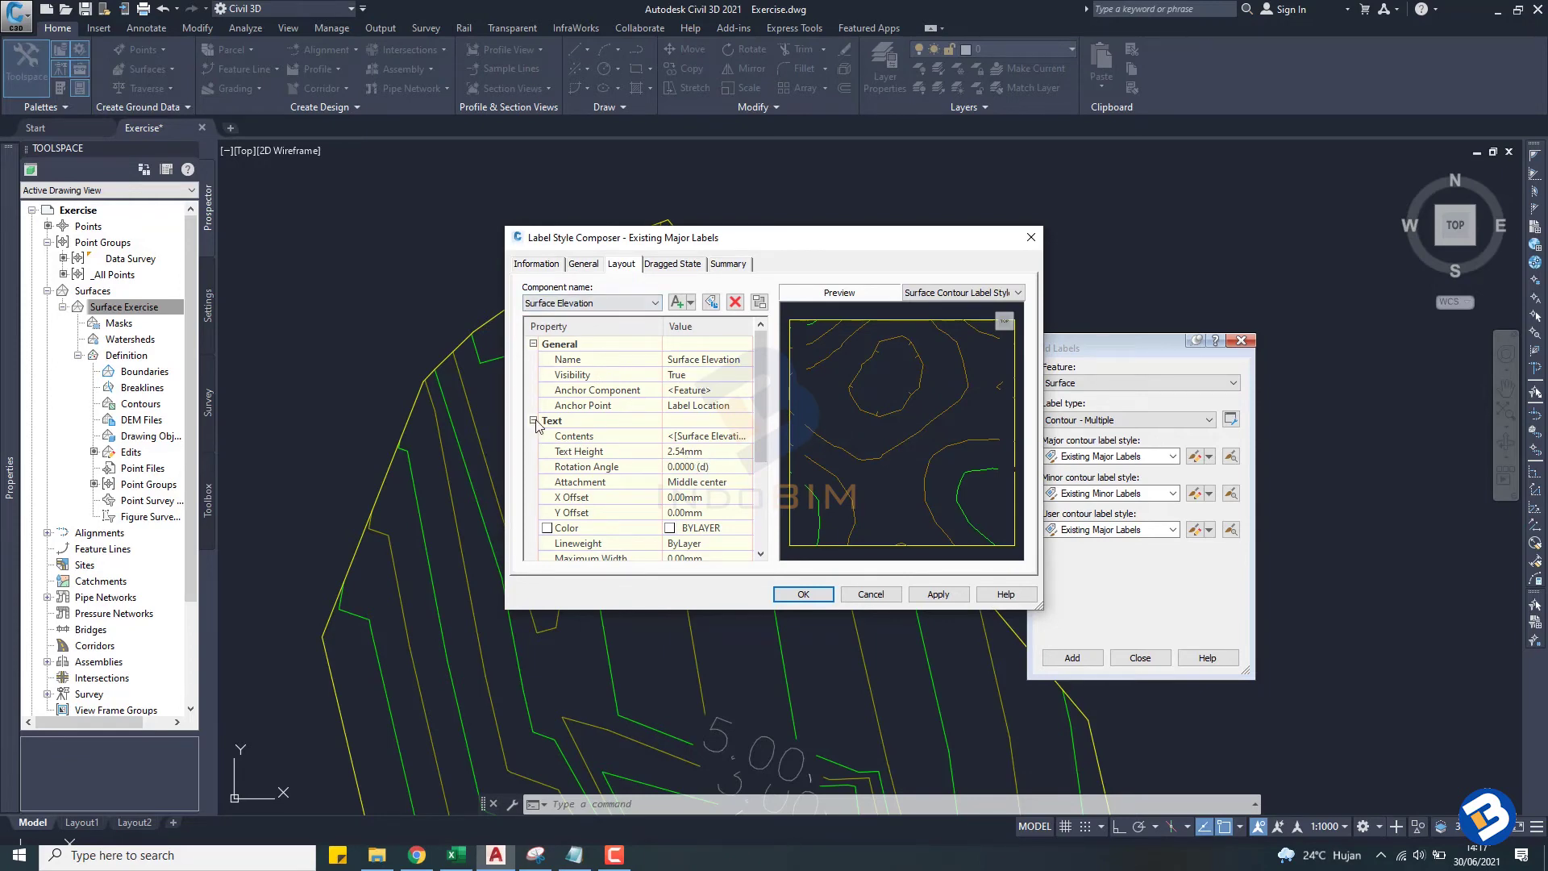
click(557, 302)
click(686, 452)
text(2)
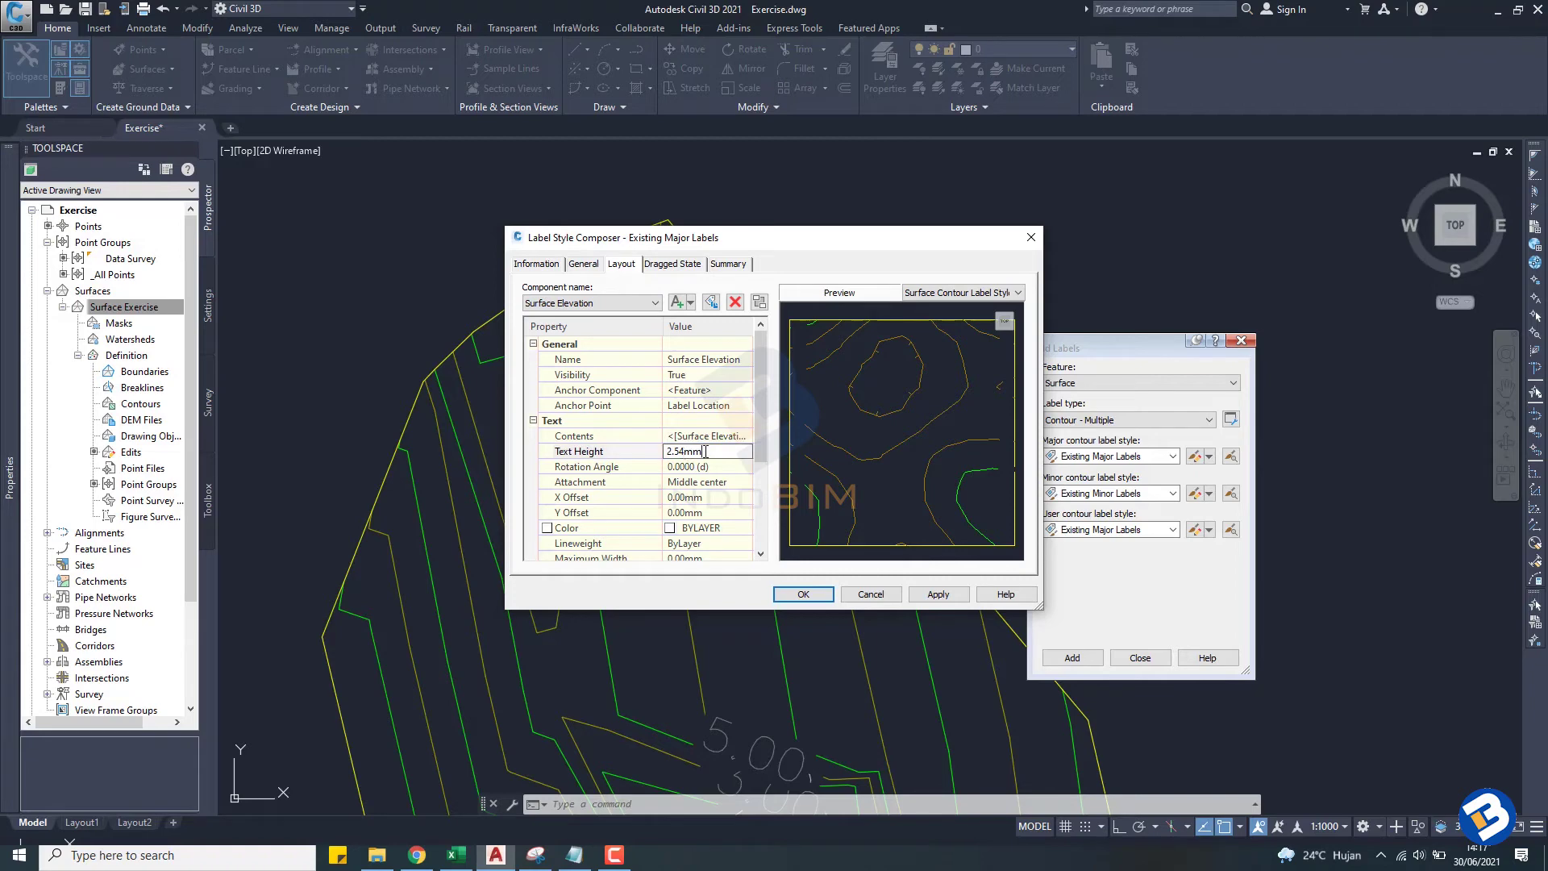
click(678, 480)
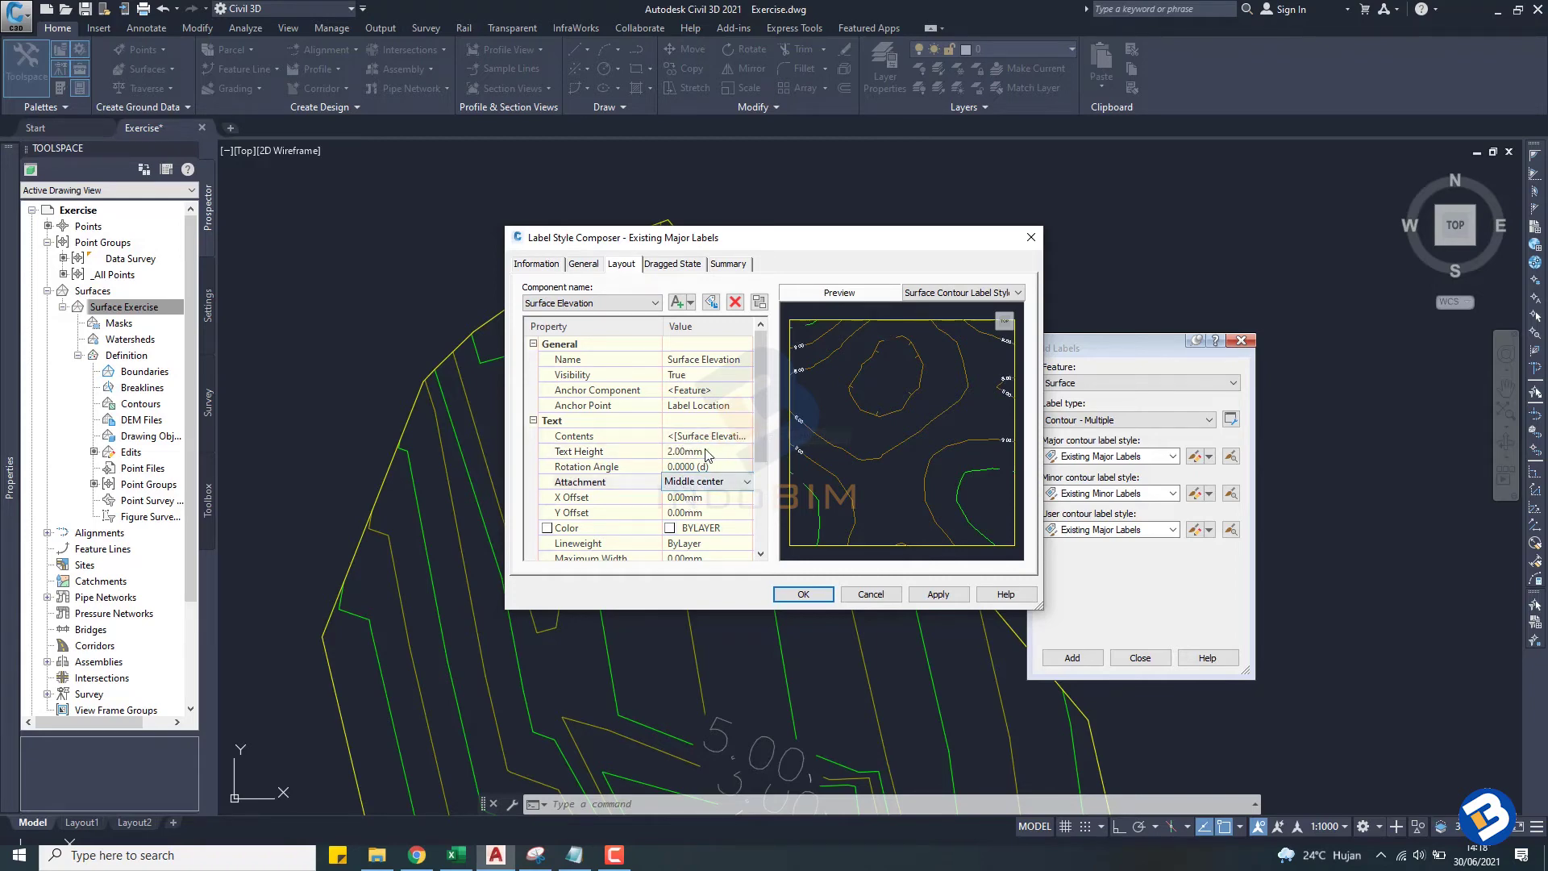
scroll(694, 433, down, 1)
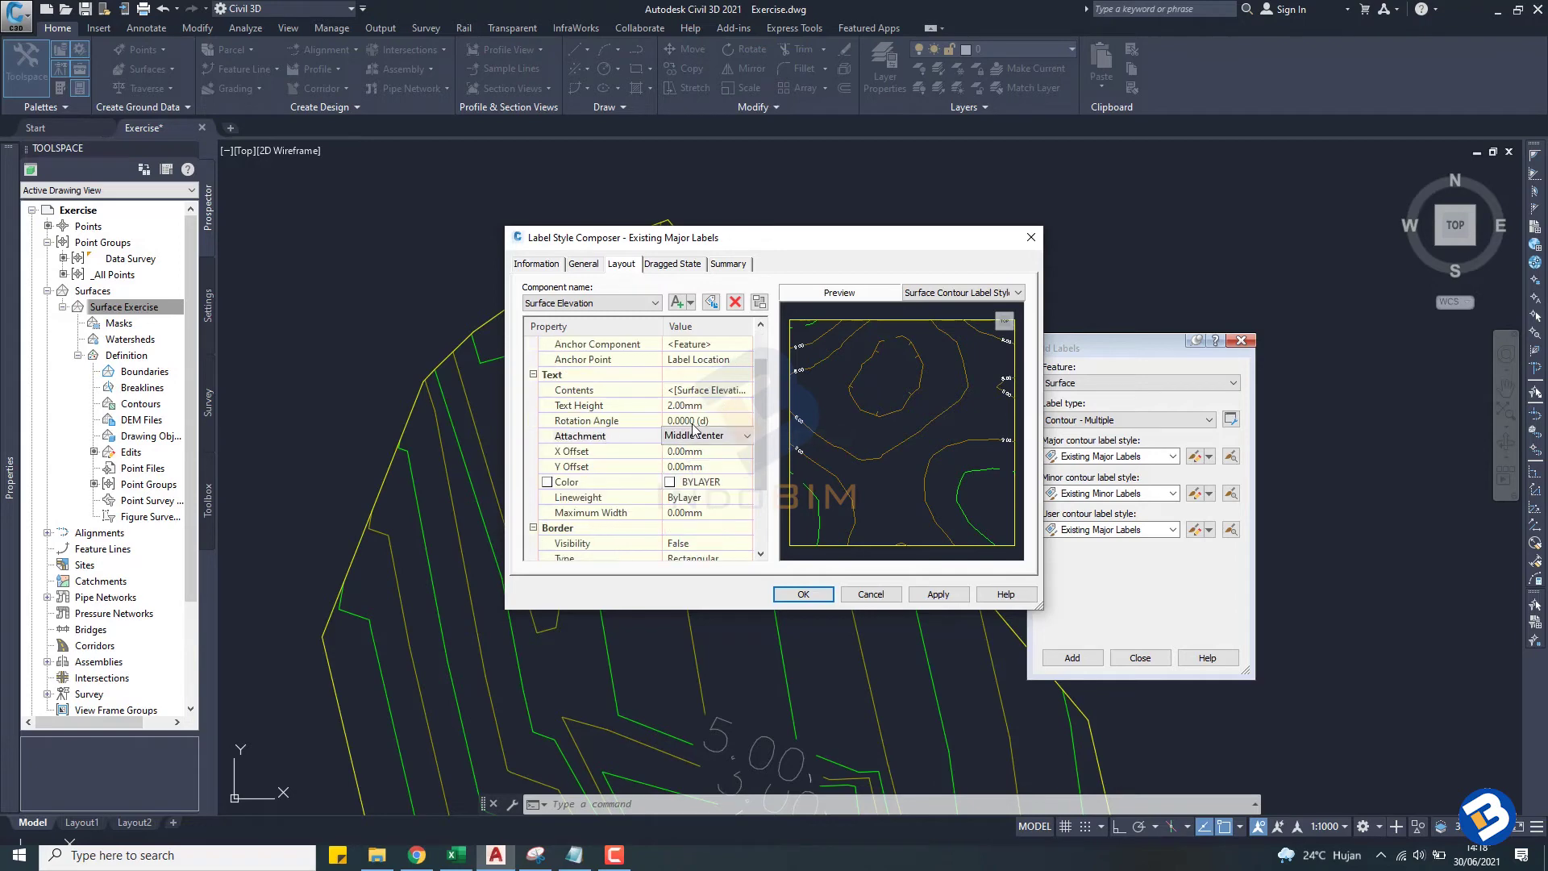
Step: Keep the major label text colour ByLayer, review the remaining tabs, then apply and save the style
click(671, 483)
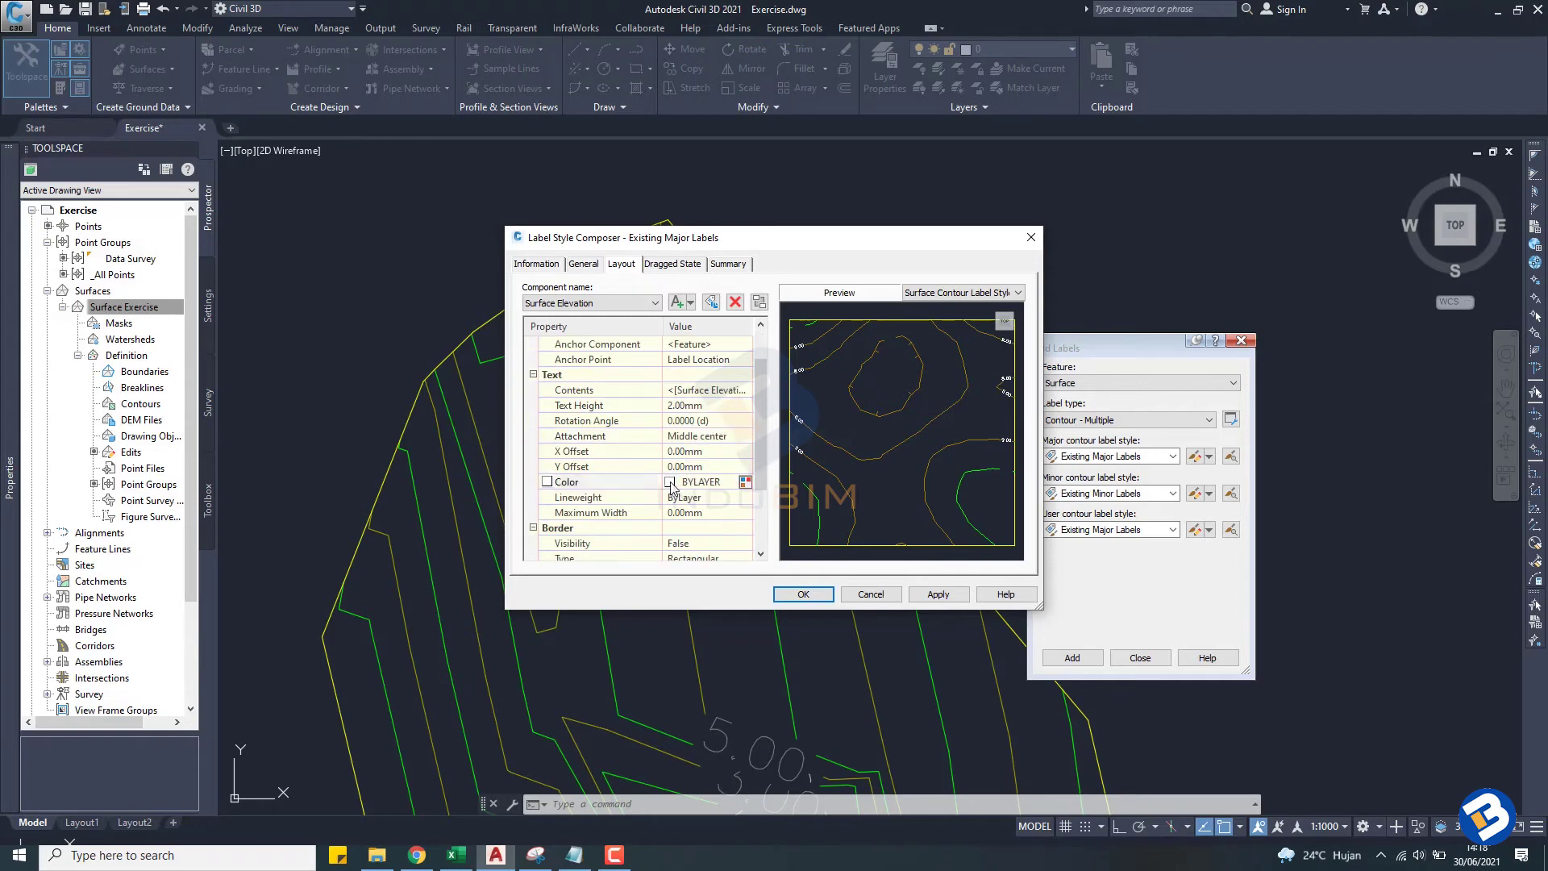
click(745, 482)
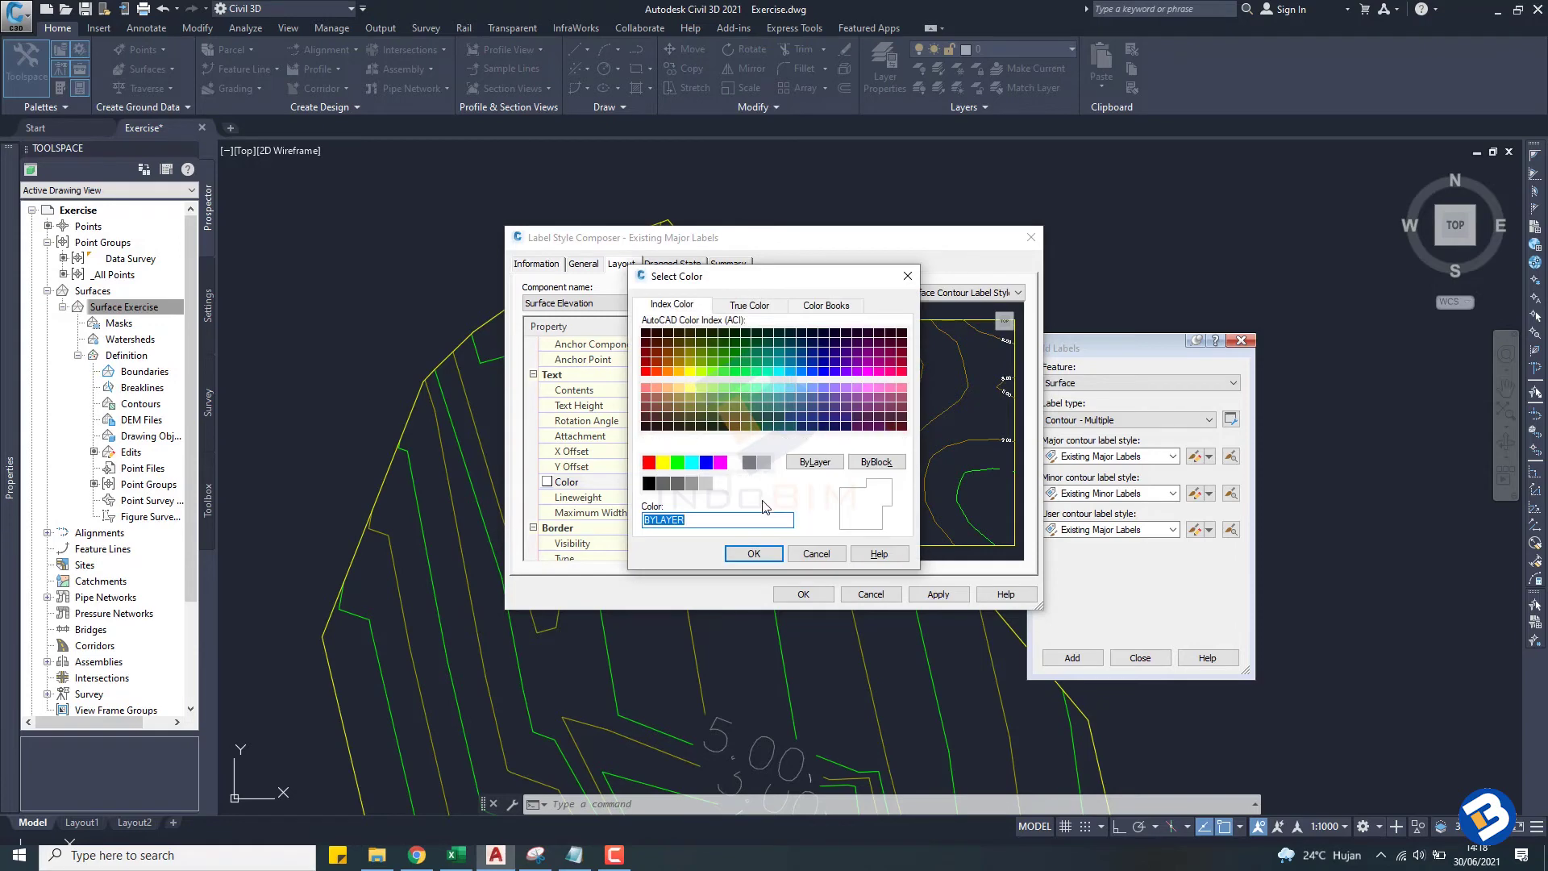
click(816, 554)
scroll(643, 460, down, 1)
scroll(651, 322, up, 2)
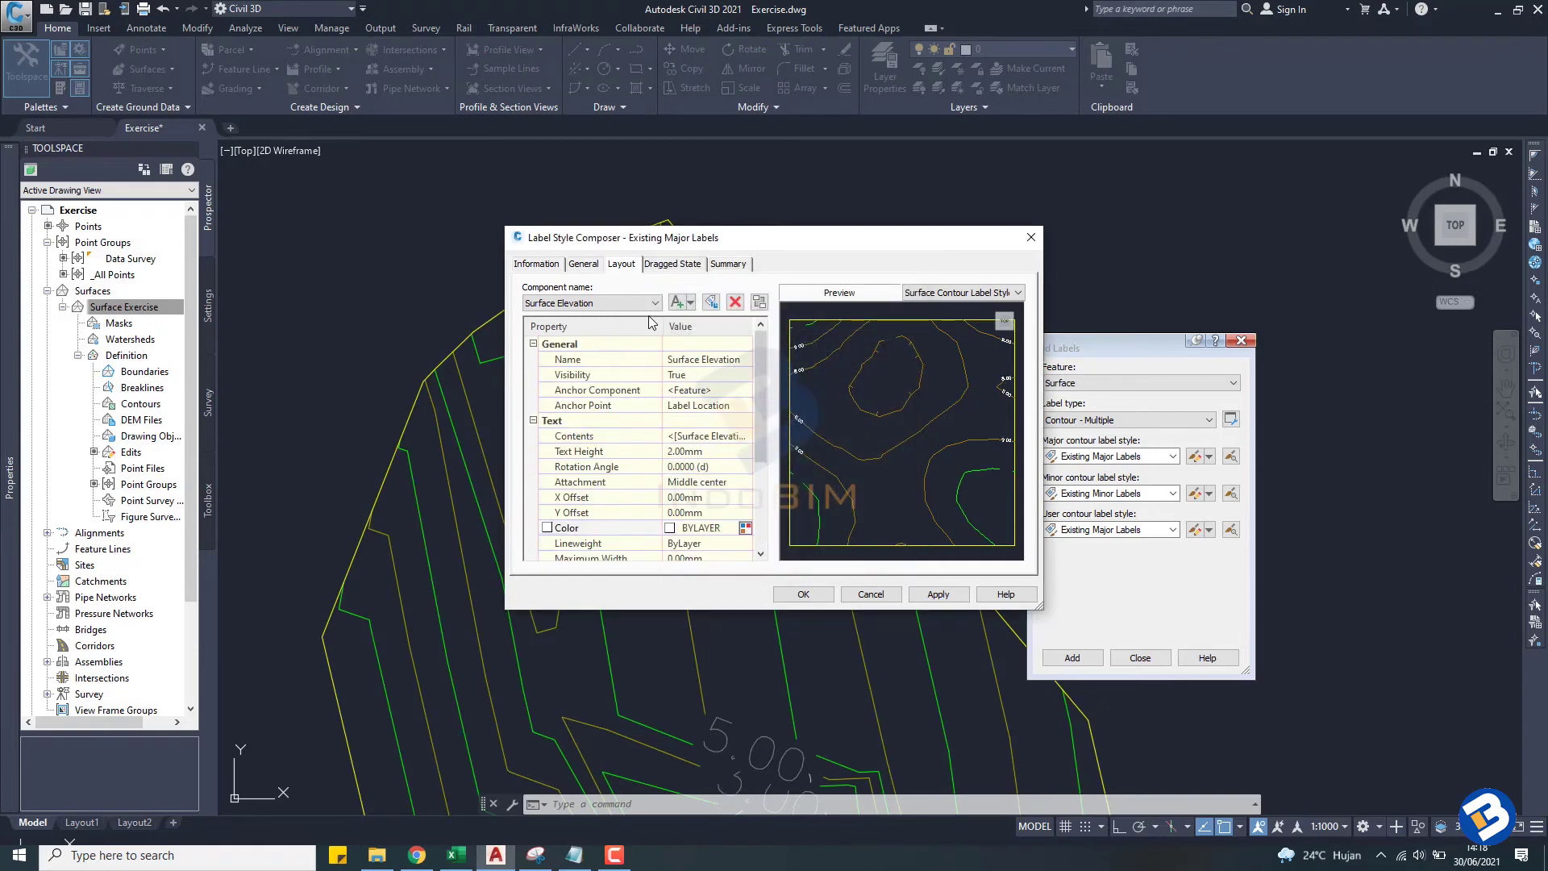
click(667, 265)
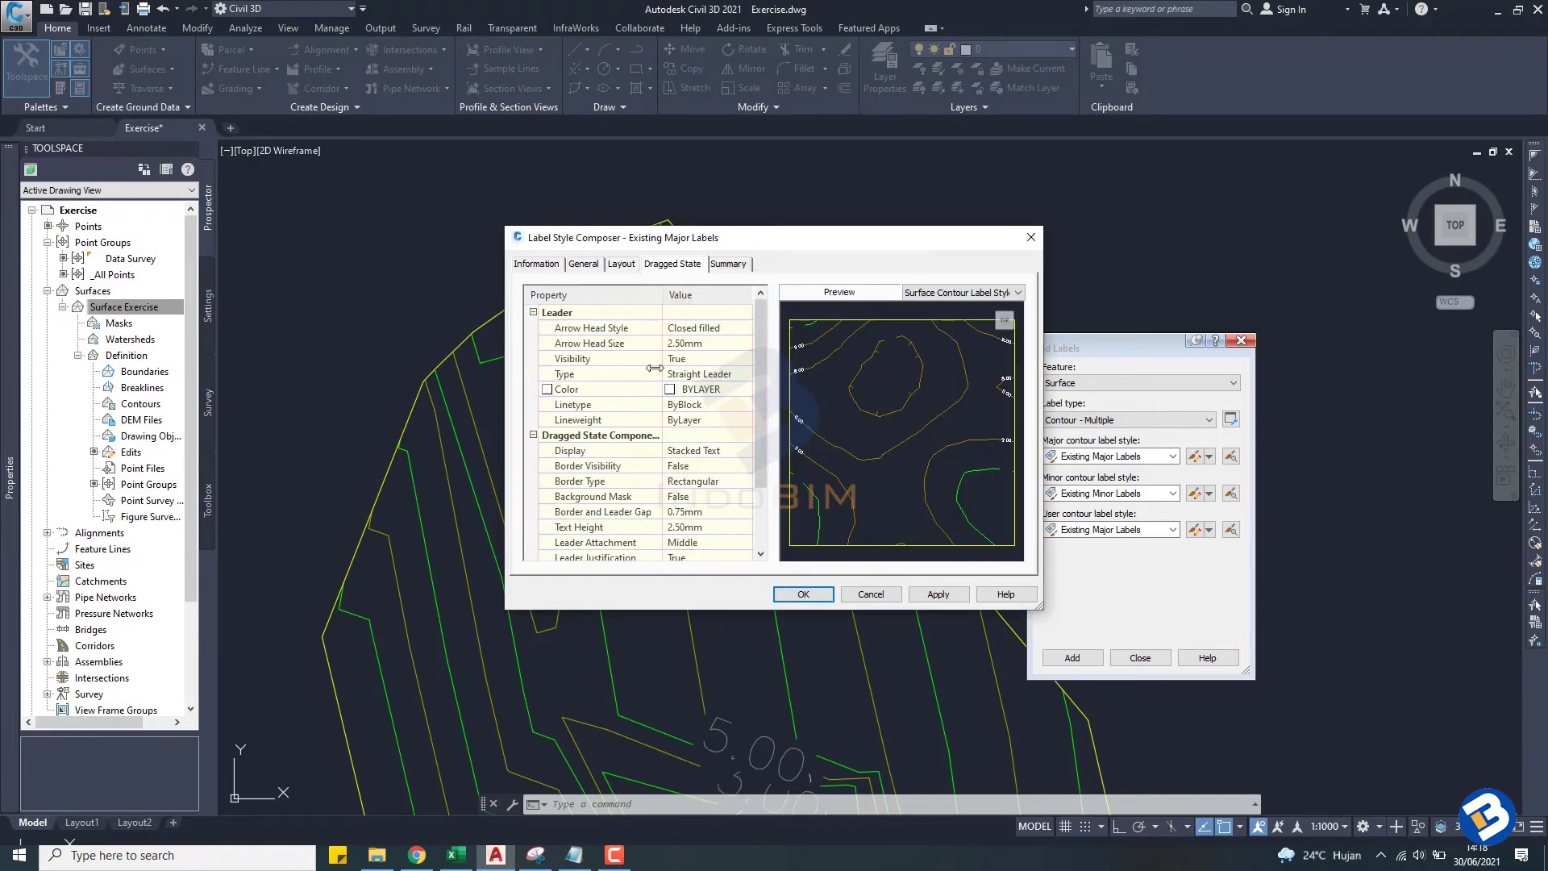
scroll(631, 438, down, 2)
scroll(629, 438, up, 2)
click(728, 264)
click(672, 263)
click(621, 263)
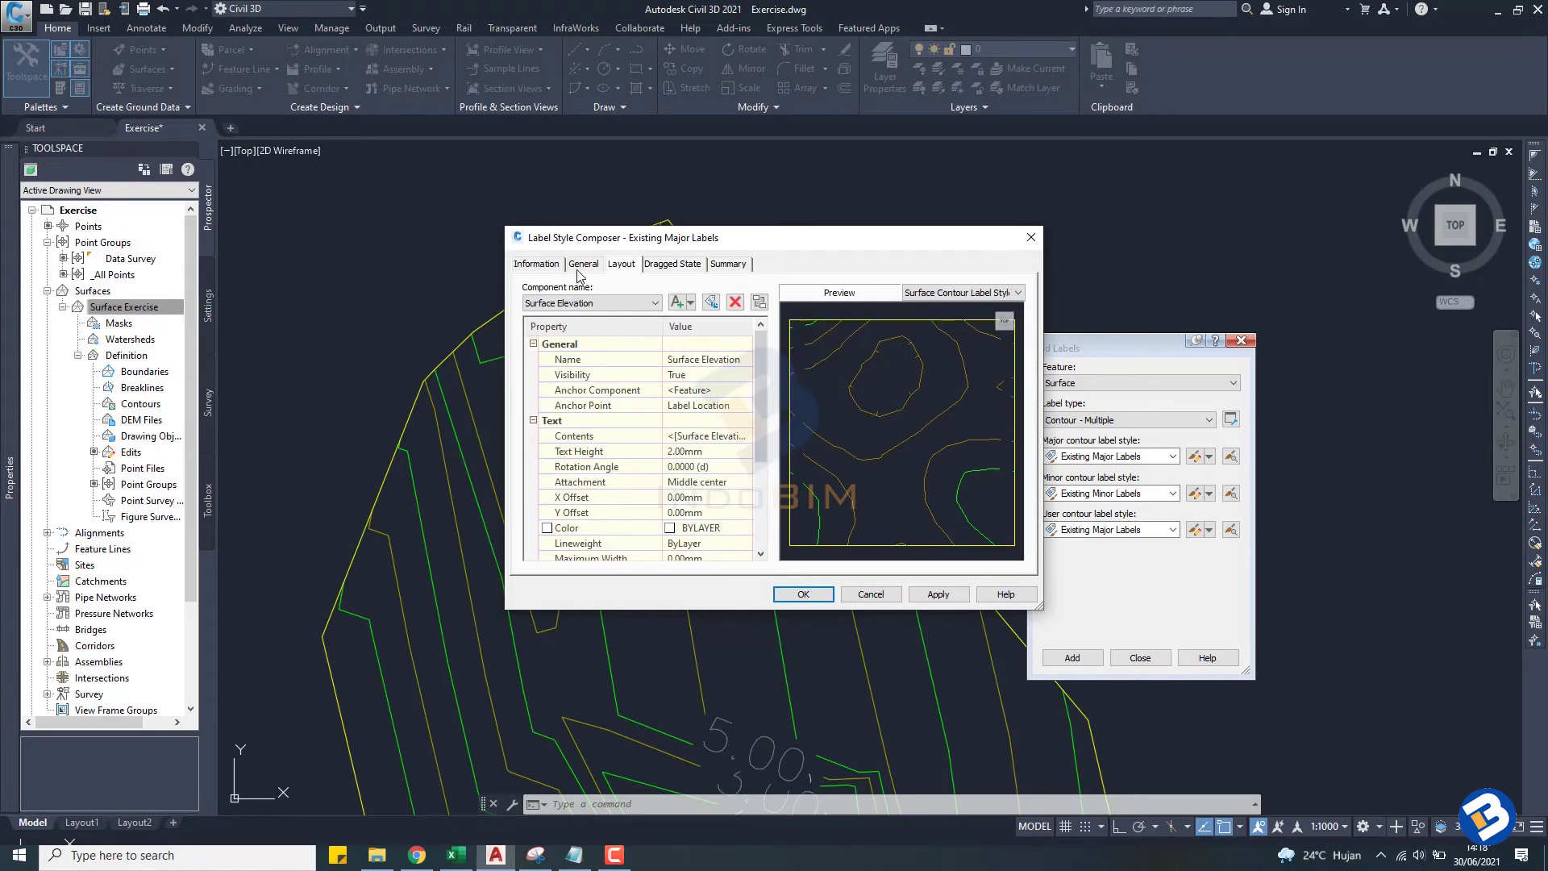
click(536, 264)
click(935, 594)
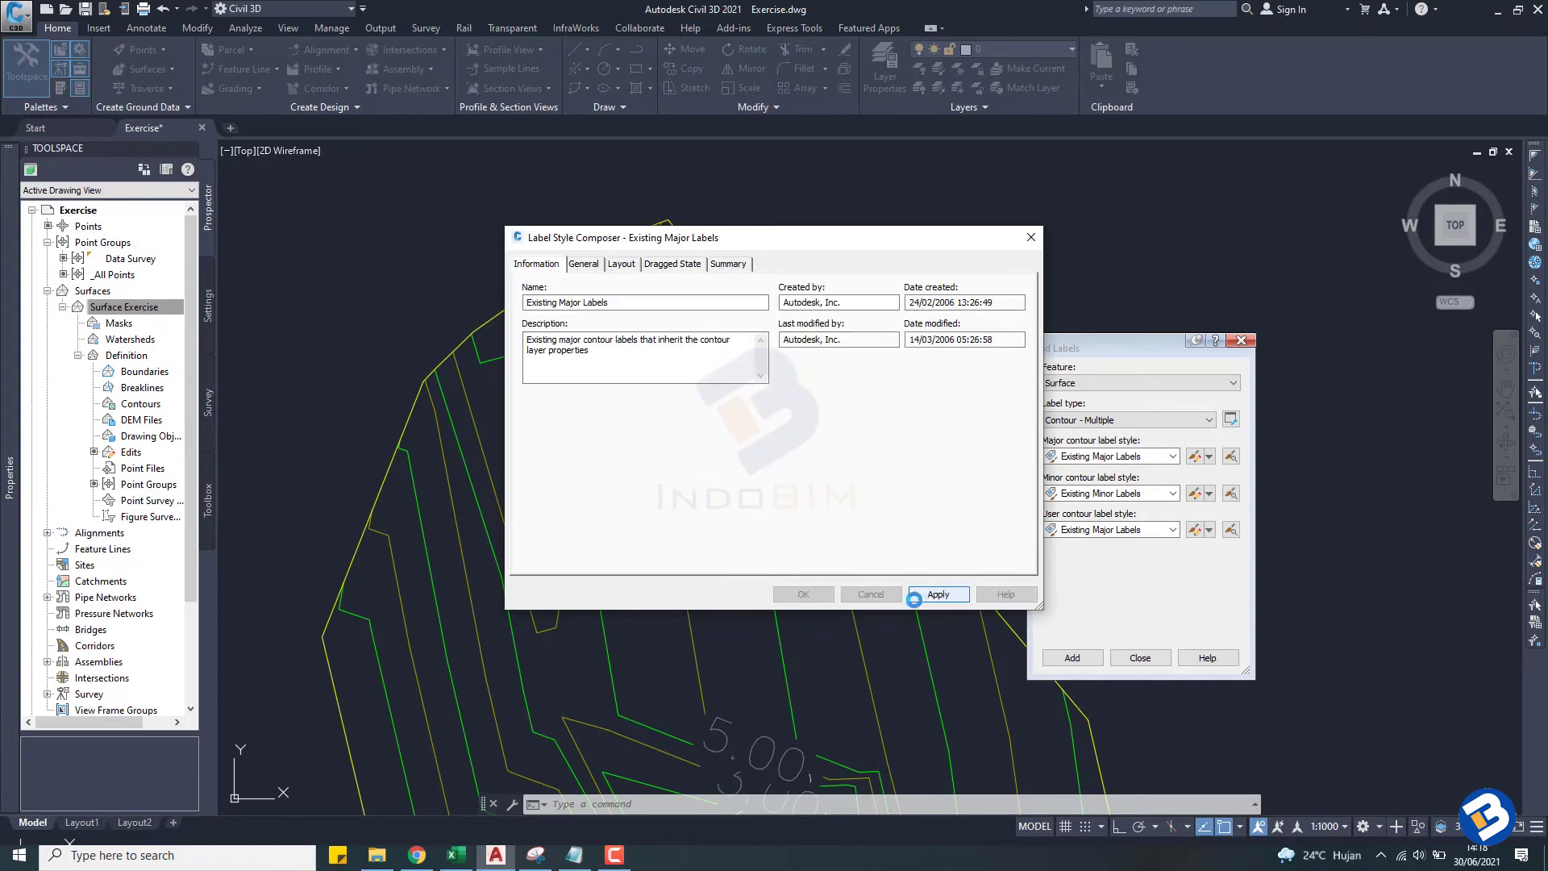
click(803, 594)
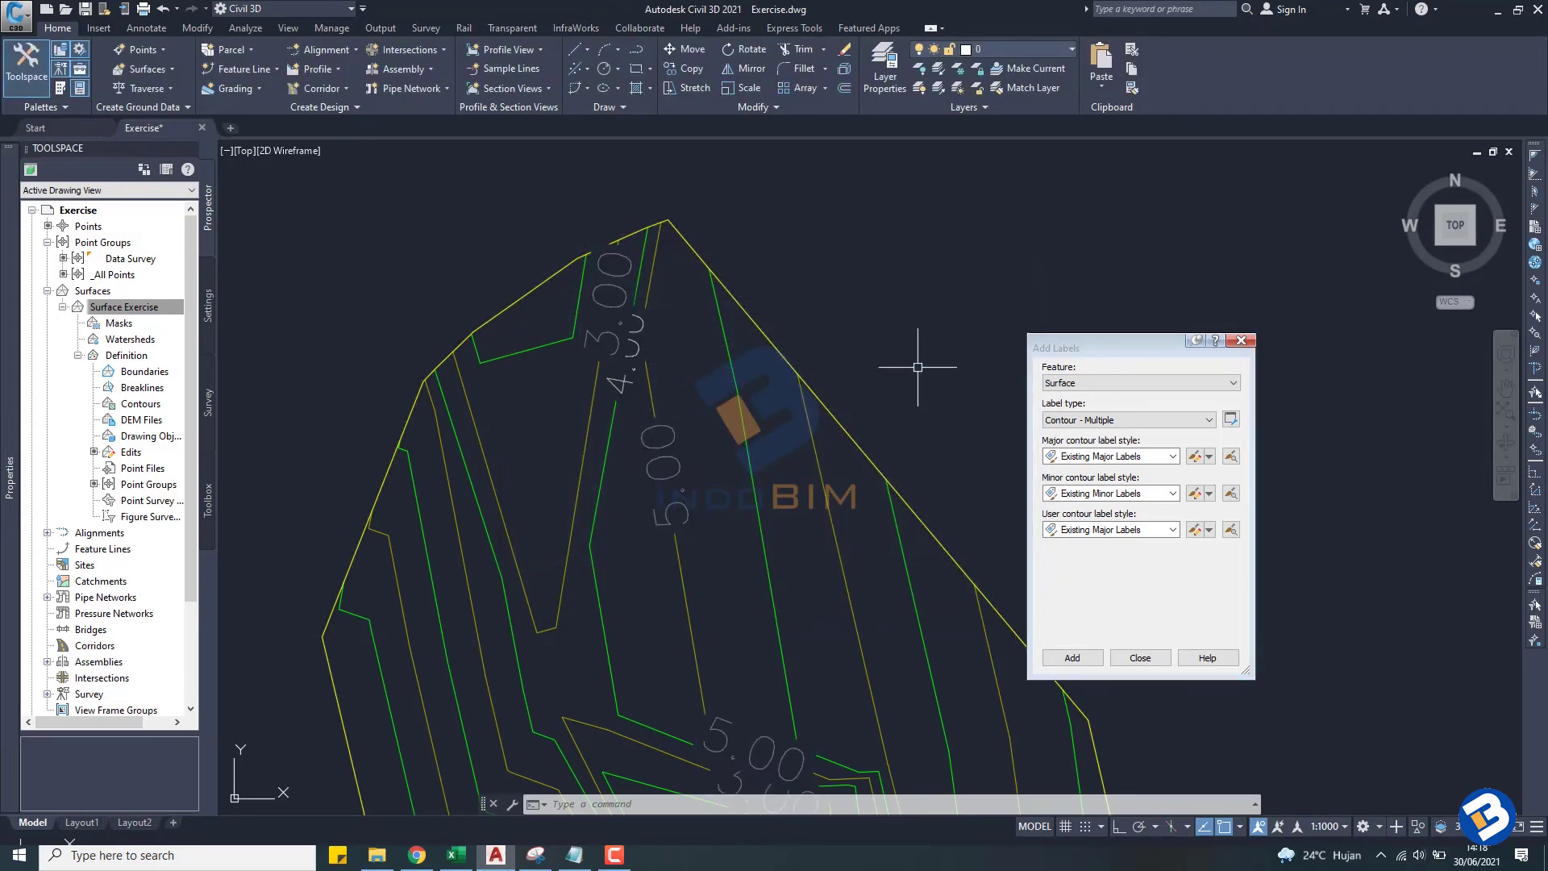
Step: Set the Existing Minor Labels text height to 0.50mm, leaving its colour ByLayer
click(1194, 494)
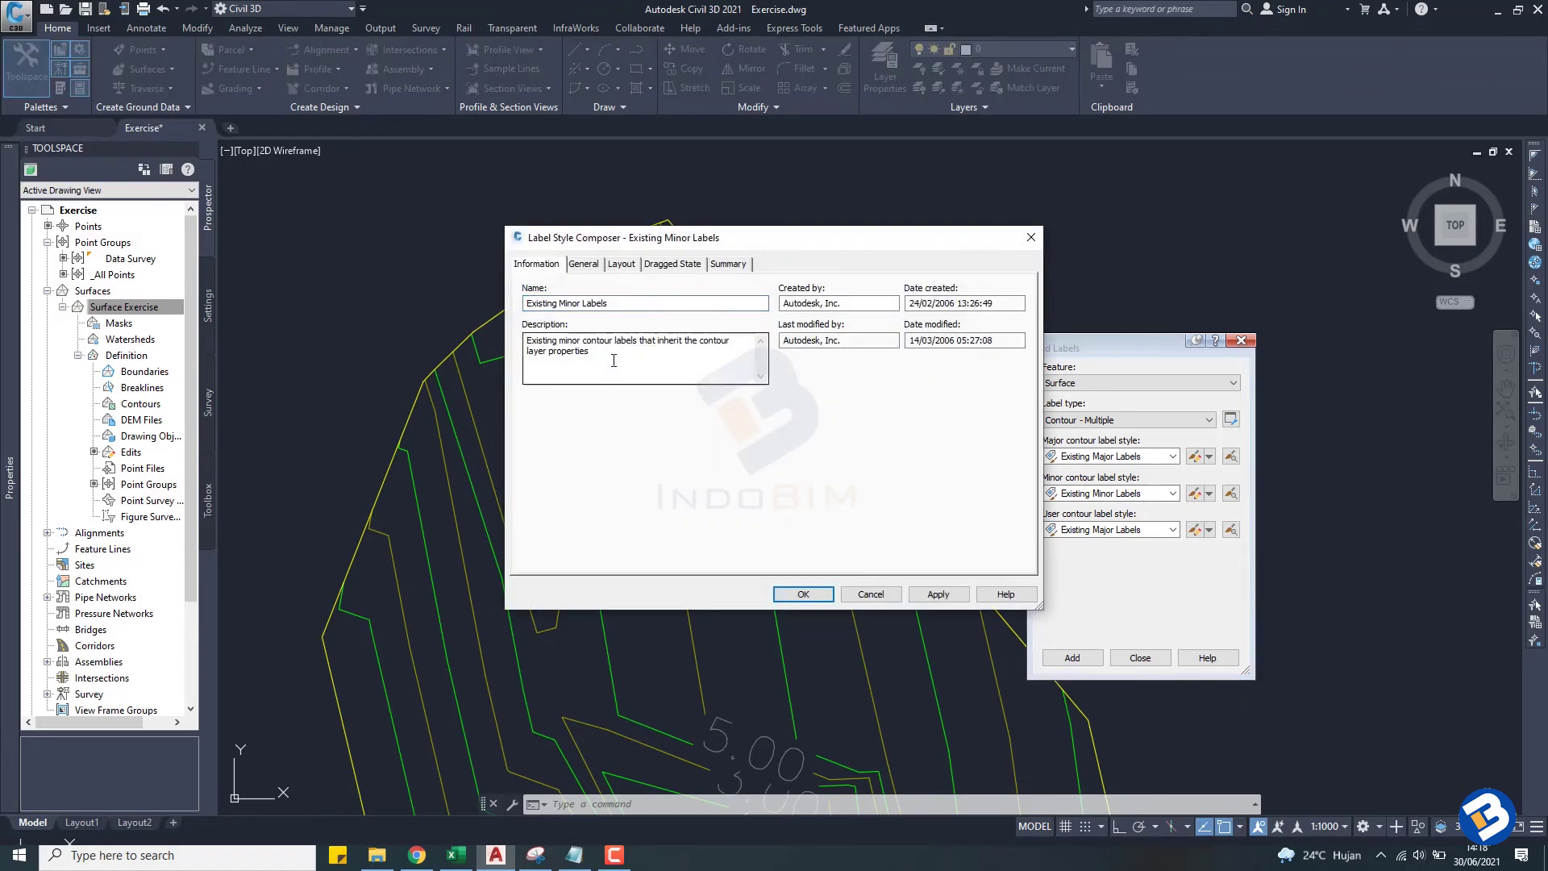
click(584, 266)
click(619, 265)
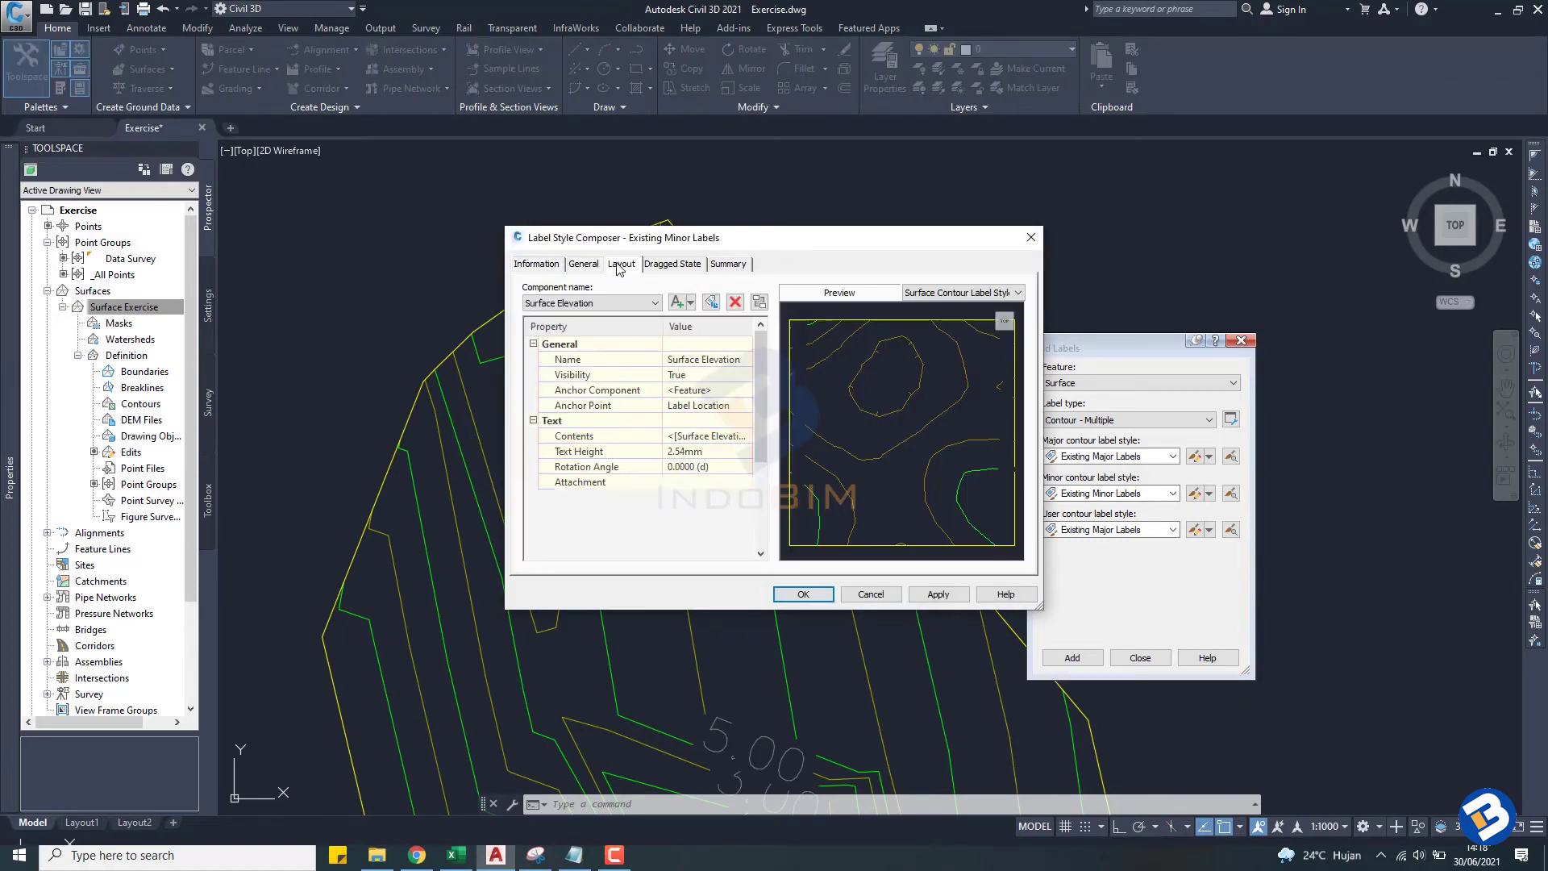
click(701, 450)
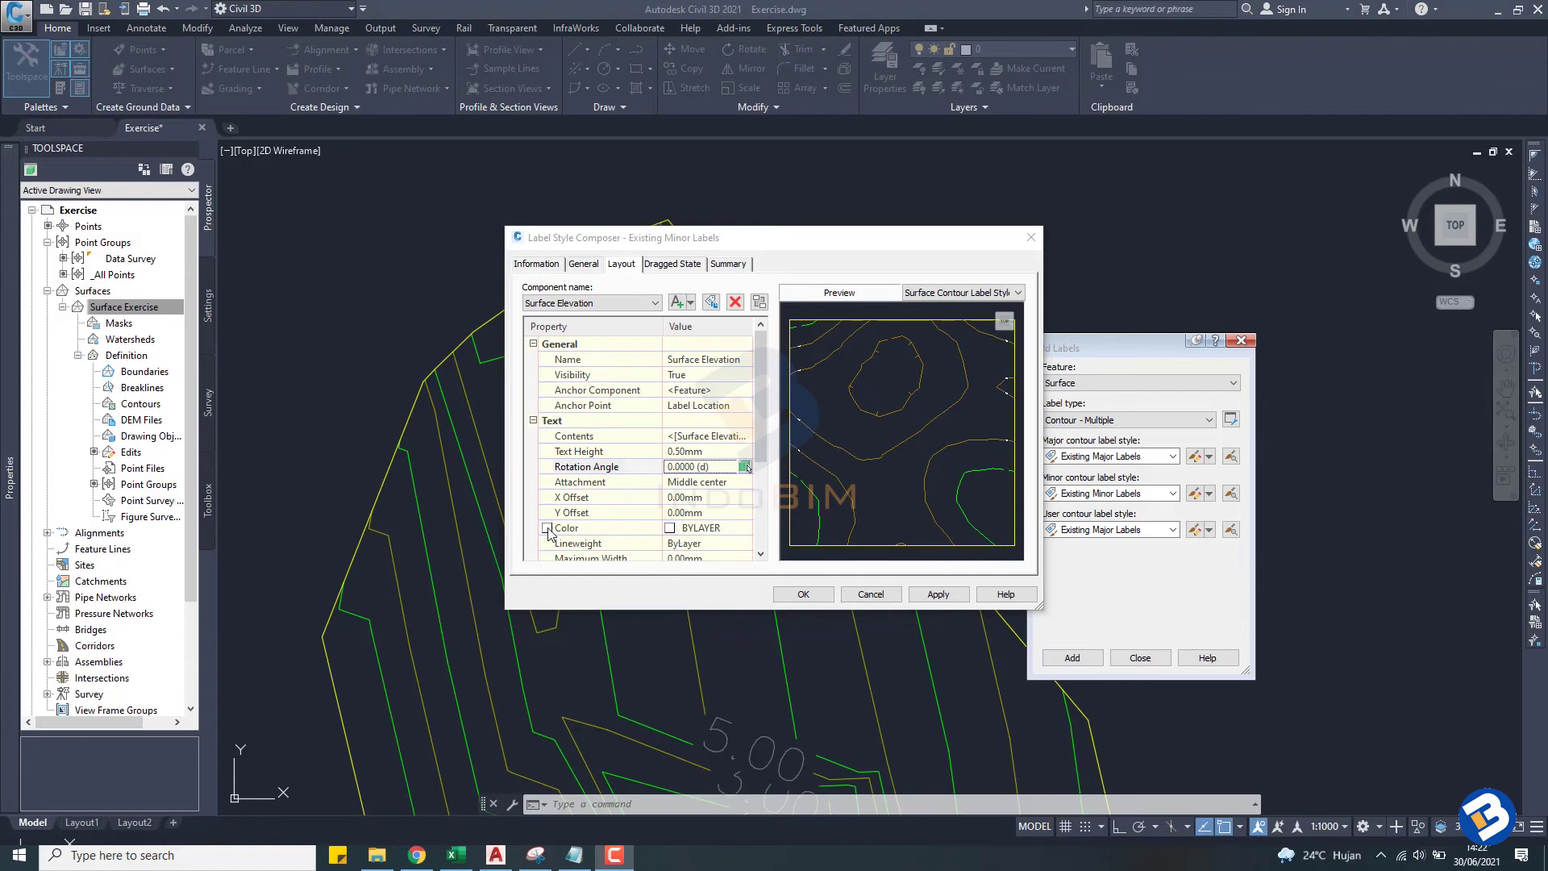
click(670, 529)
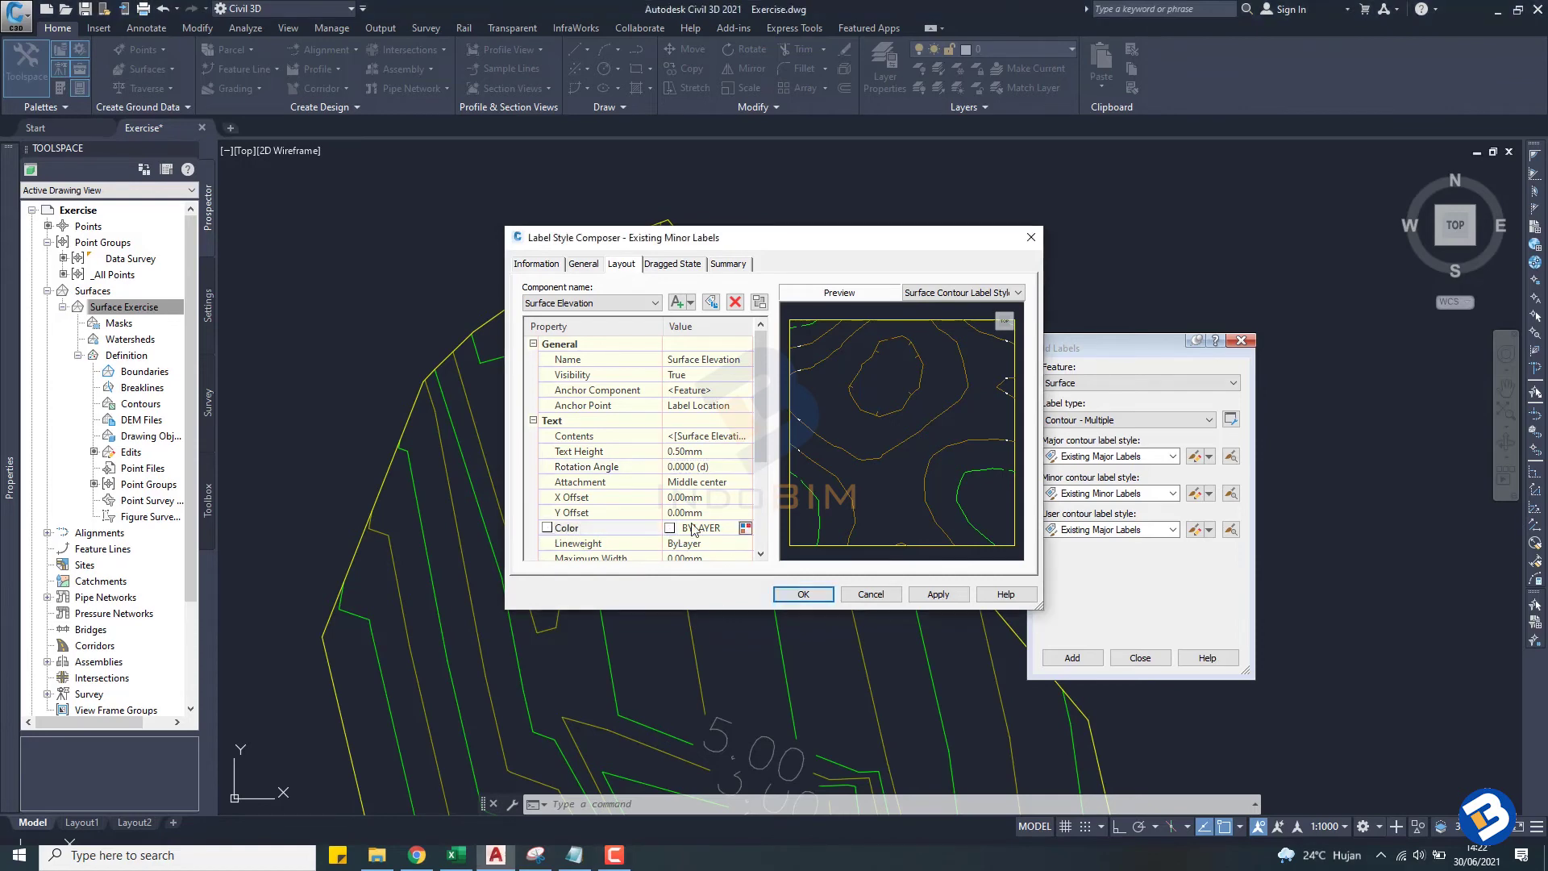
click(748, 528)
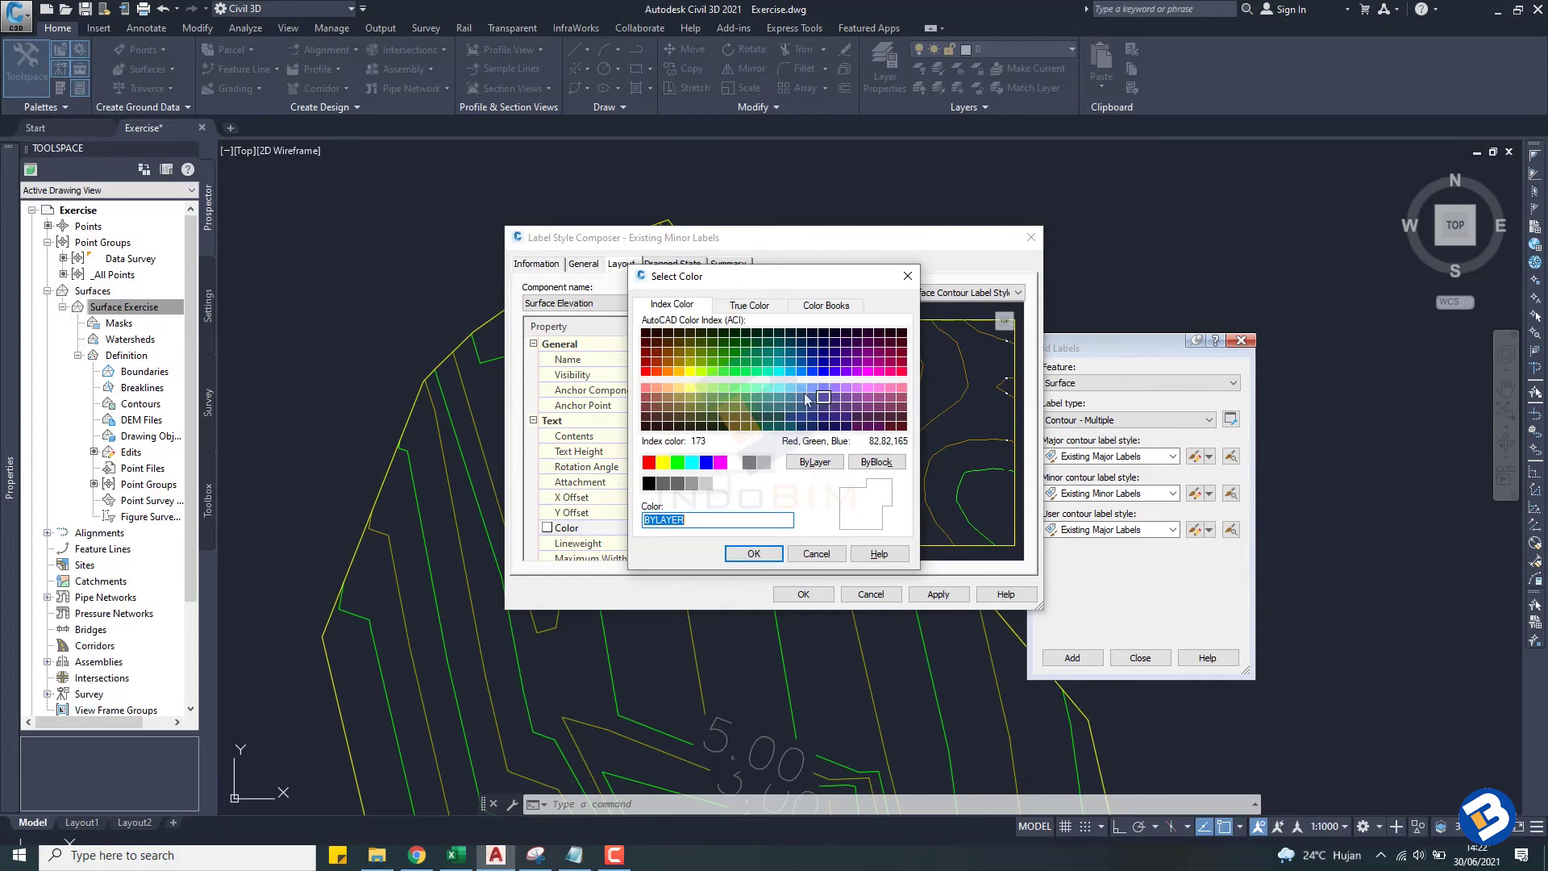
click(816, 554)
Step: Review the Dragged State, Summary and General tabs, then apply and save the minor style
scroll(766, 433, down, 2)
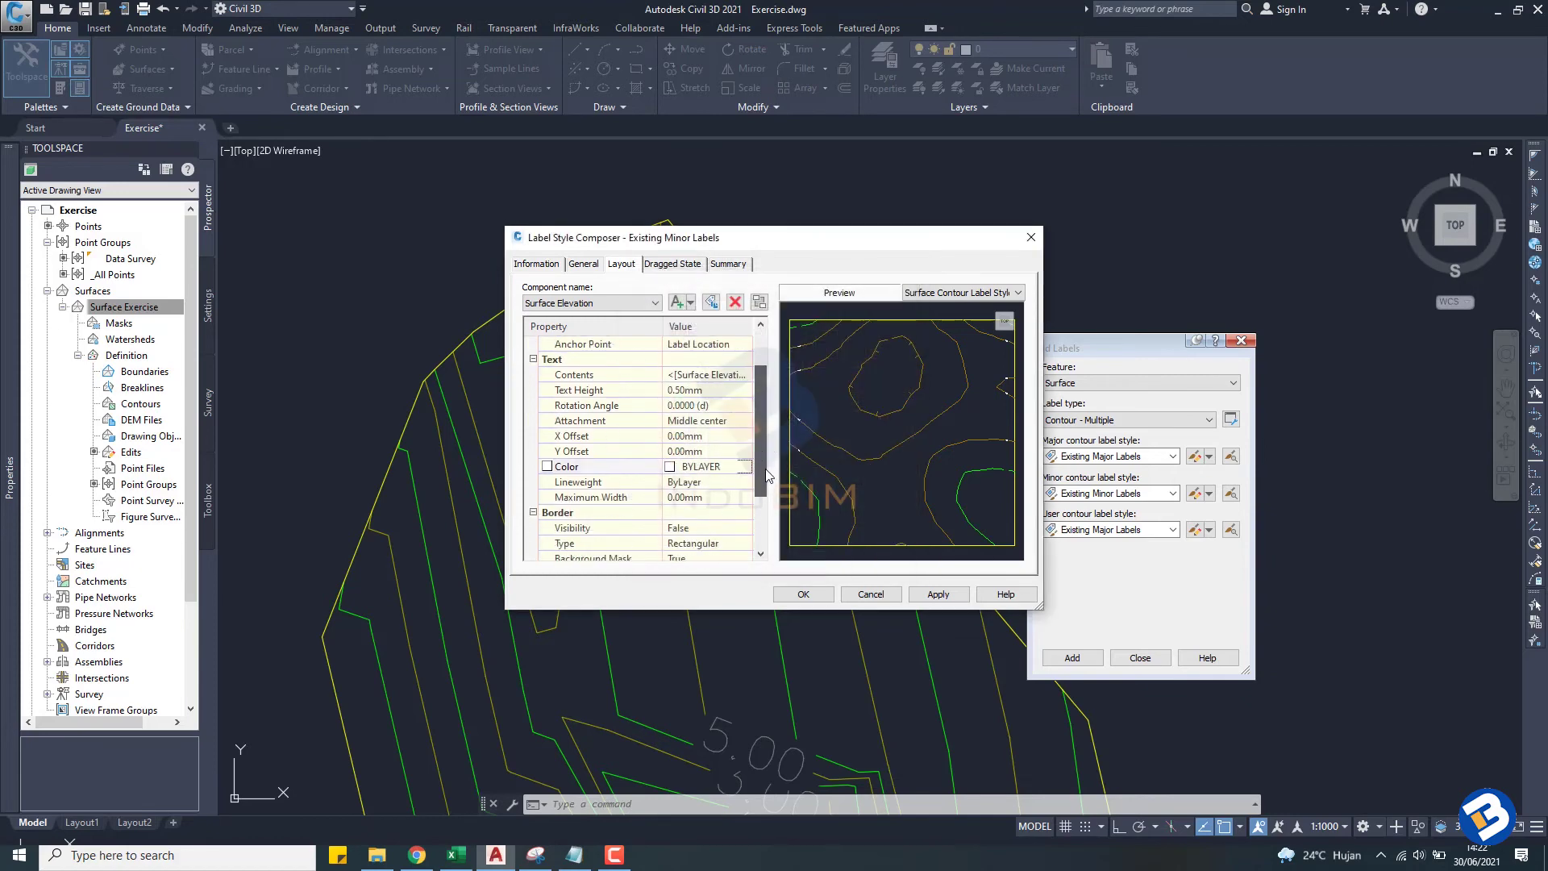
scroll(766, 434, down, 3)
click(671, 265)
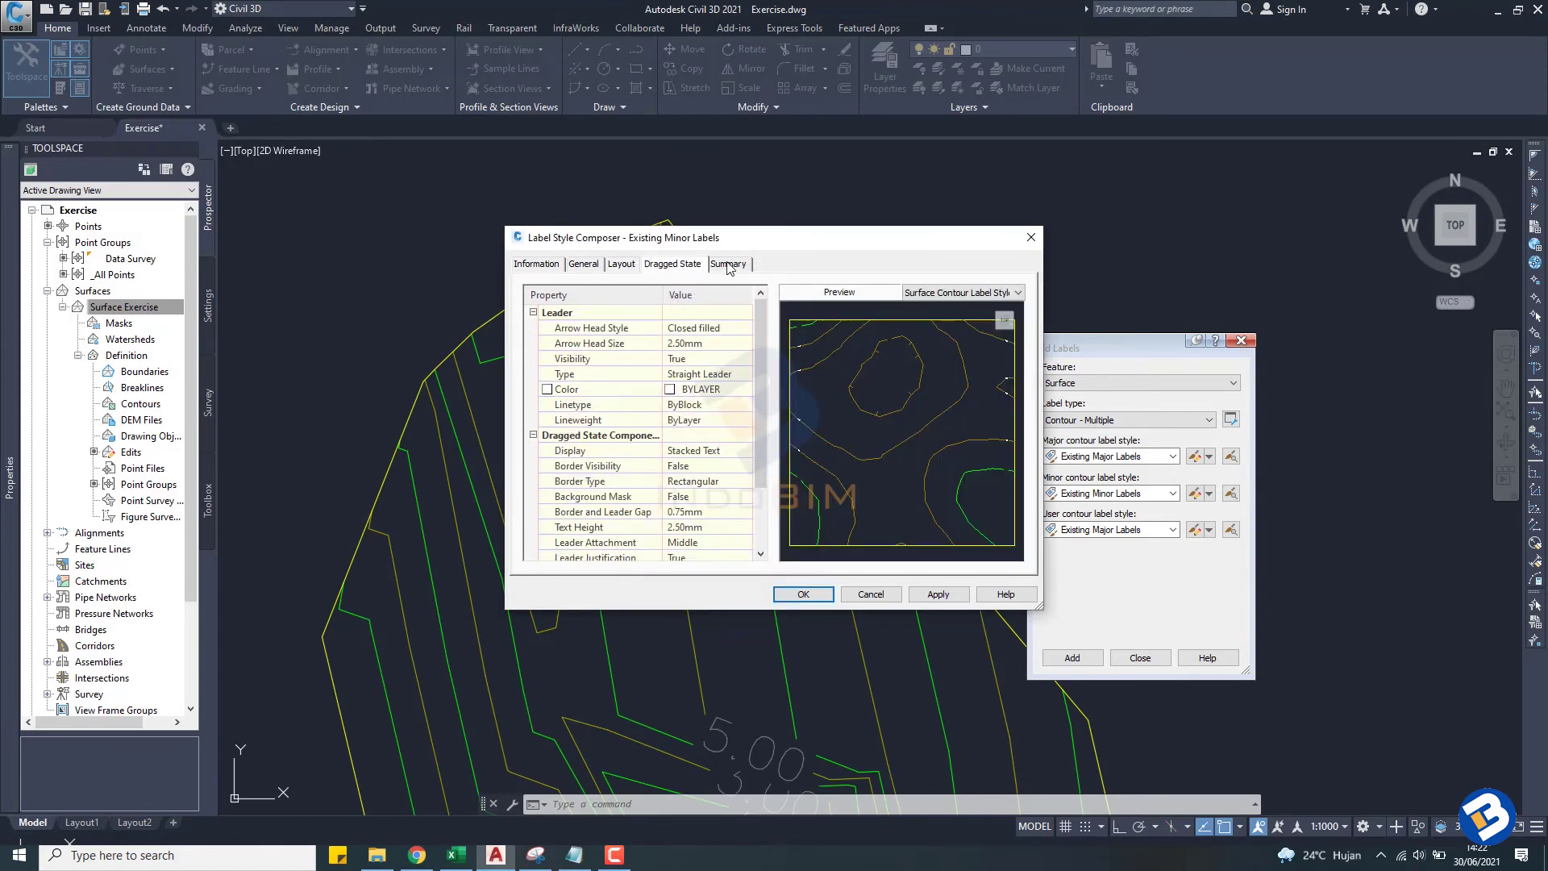
click(729, 264)
click(621, 265)
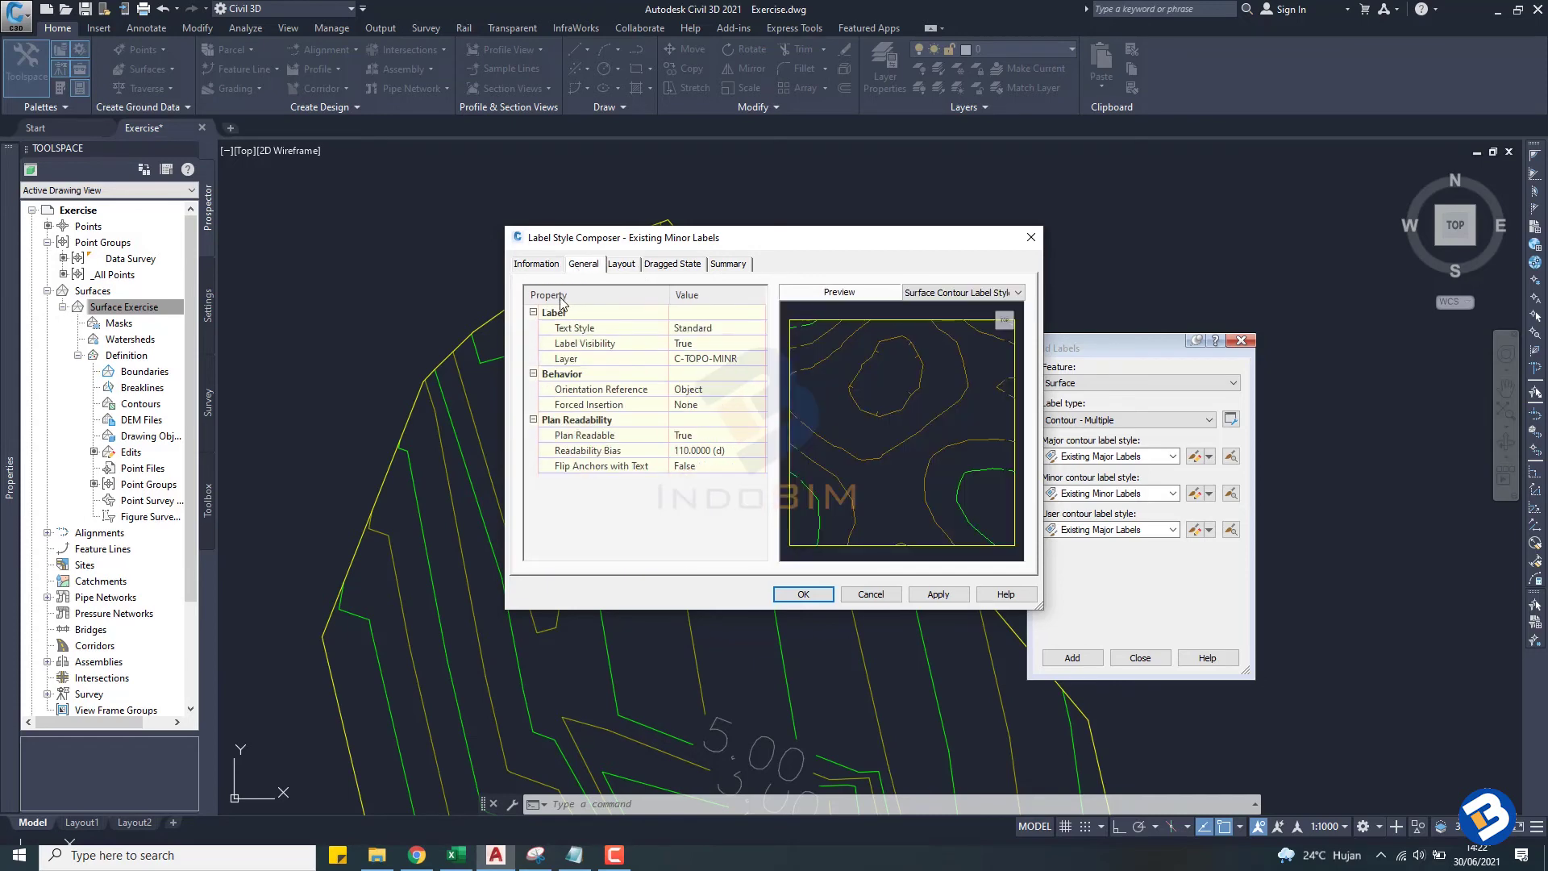
click(534, 264)
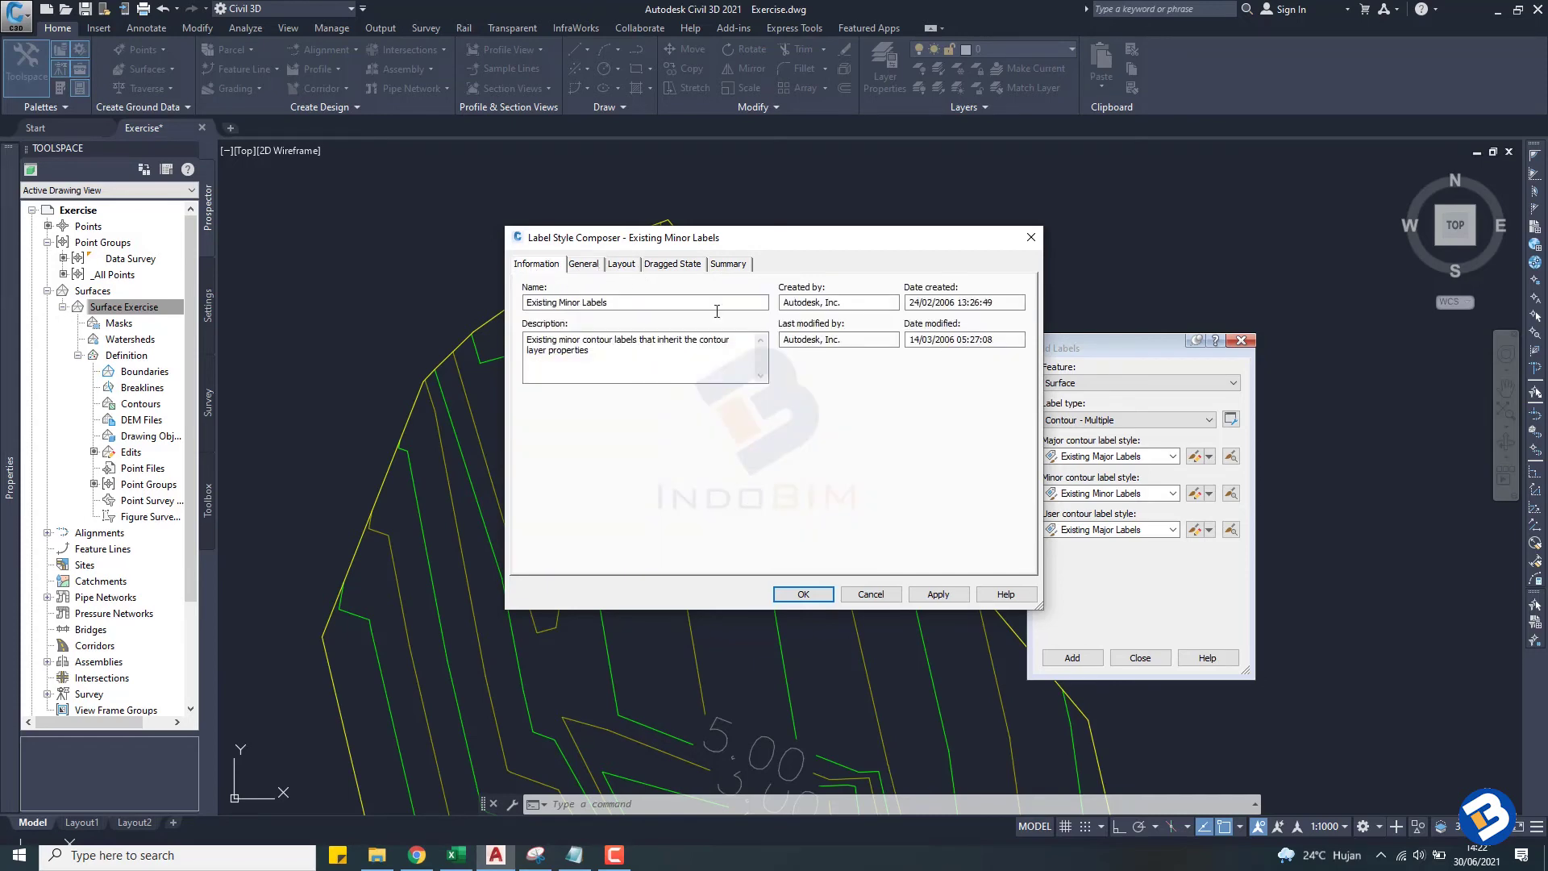
click(938, 596)
click(803, 595)
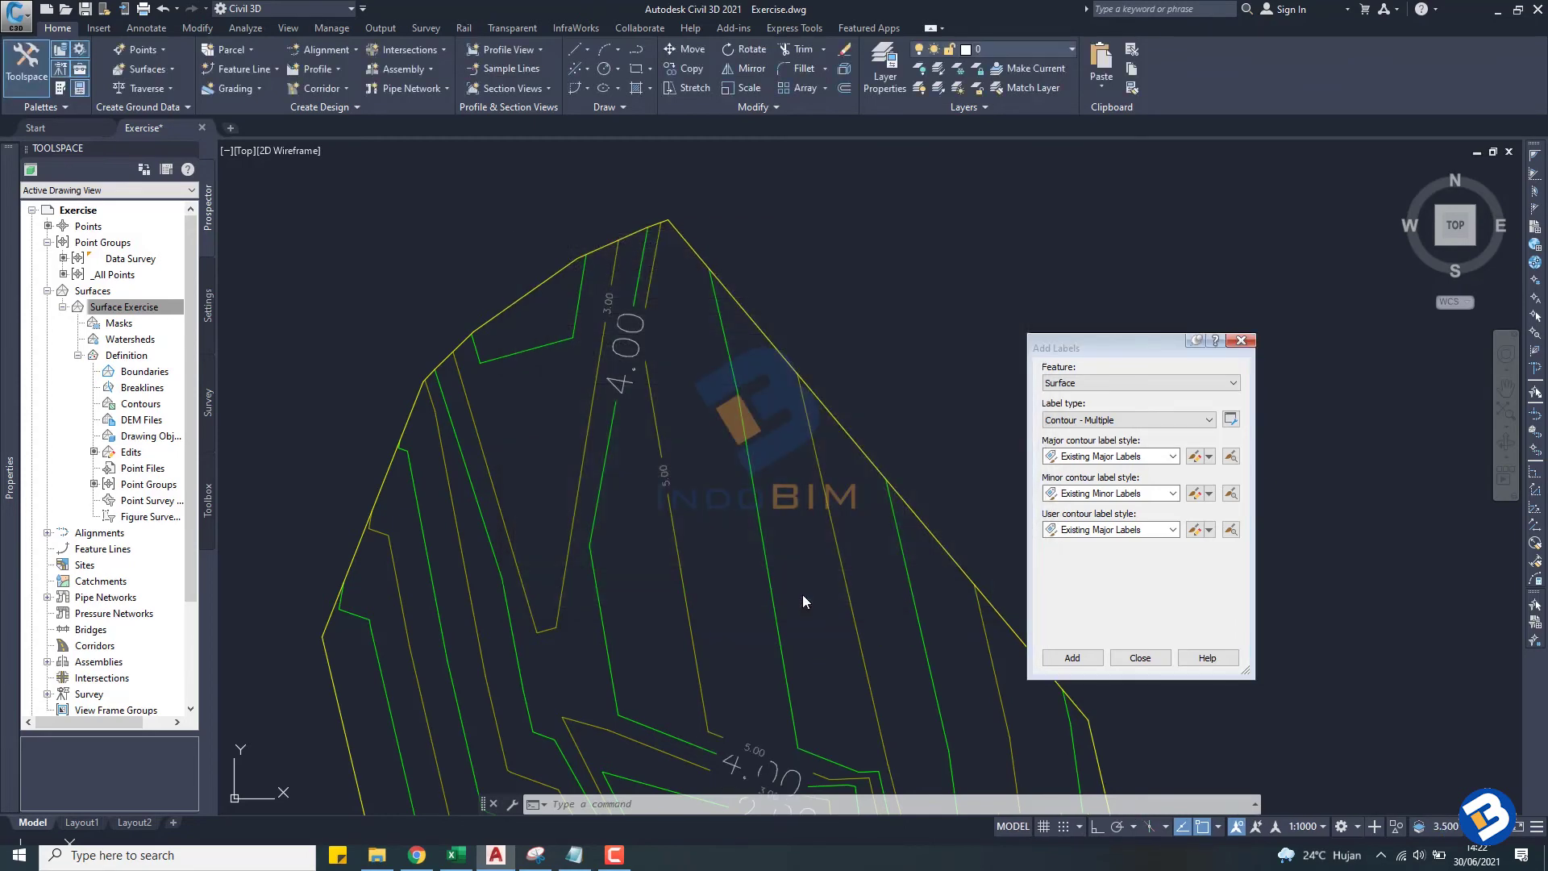
Step: Close Add Labels, zoom in to check the 4.00 label, then zoom out to the full site
click(1133, 657)
scroll(600, 303, up, 2)
scroll(589, 309, up, 3)
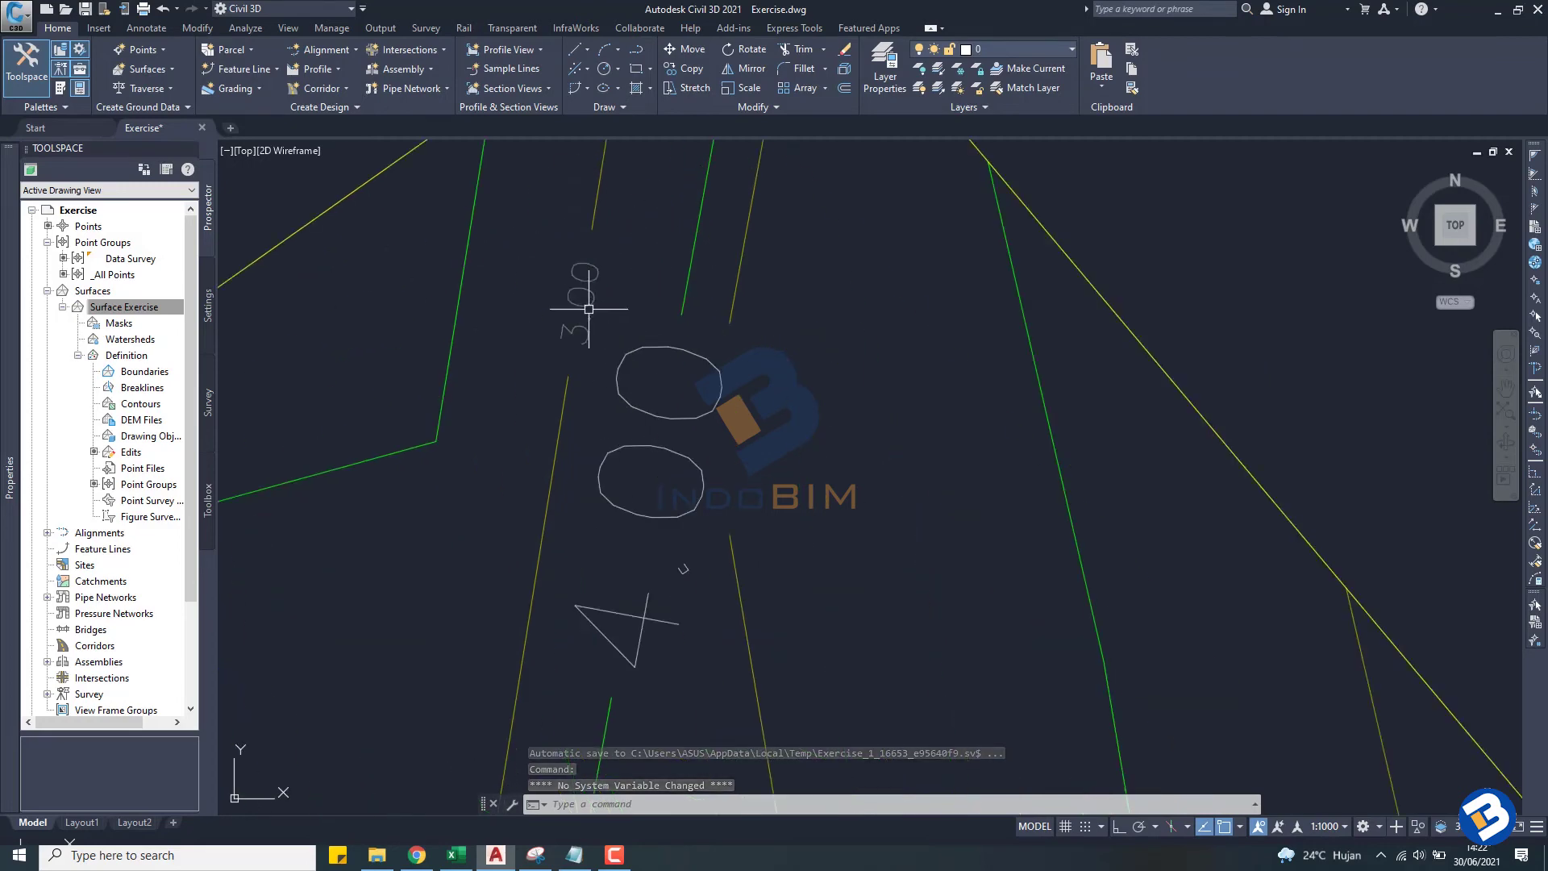
scroll(705, 355, down, 2)
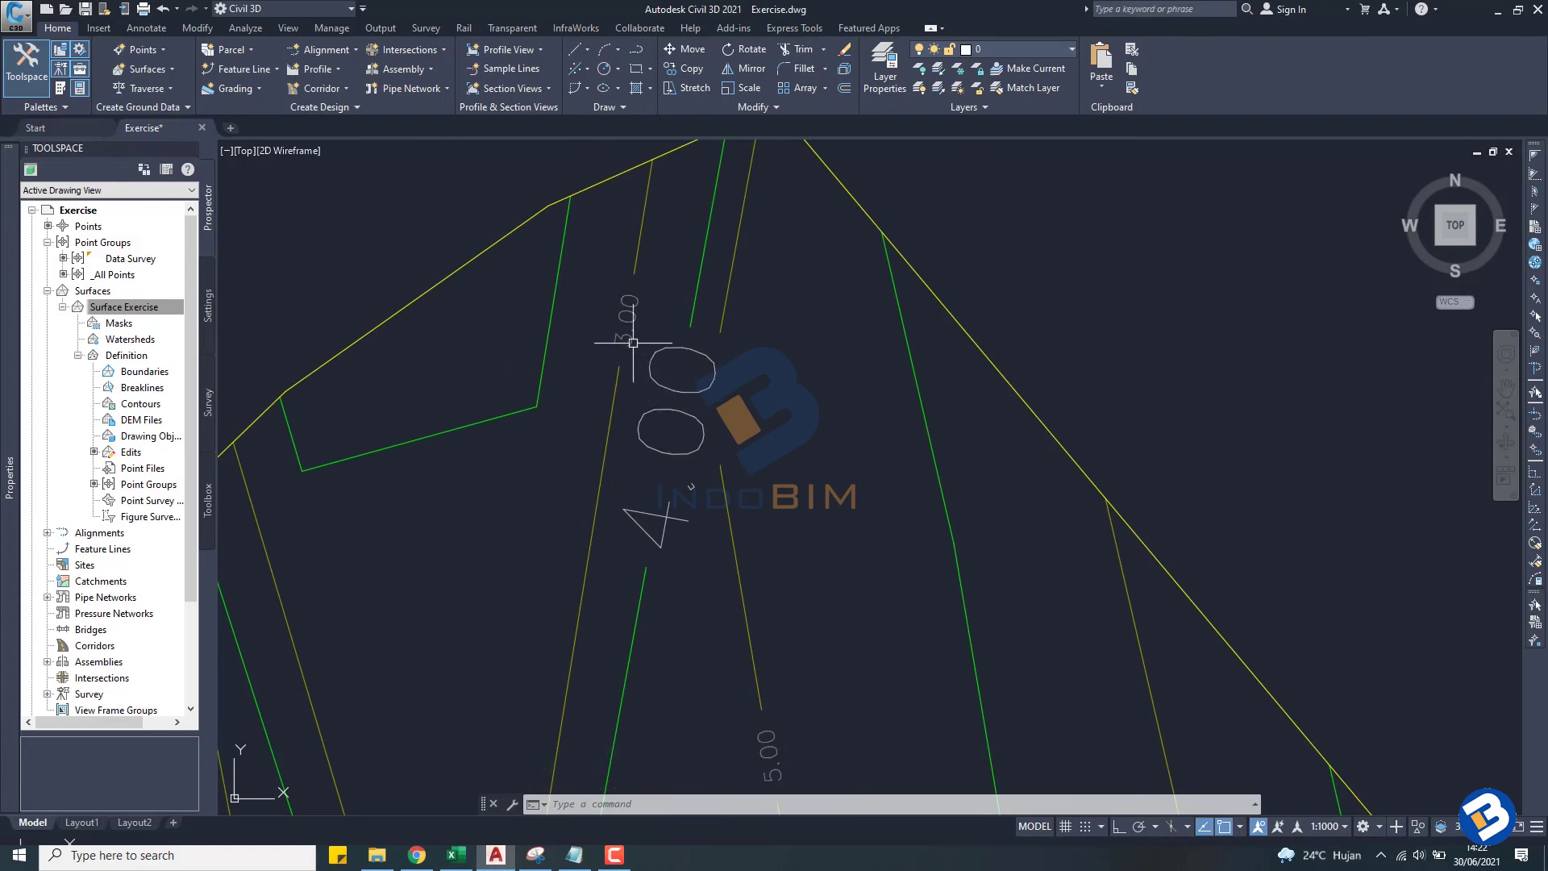
scroll(604, 318, up, 1)
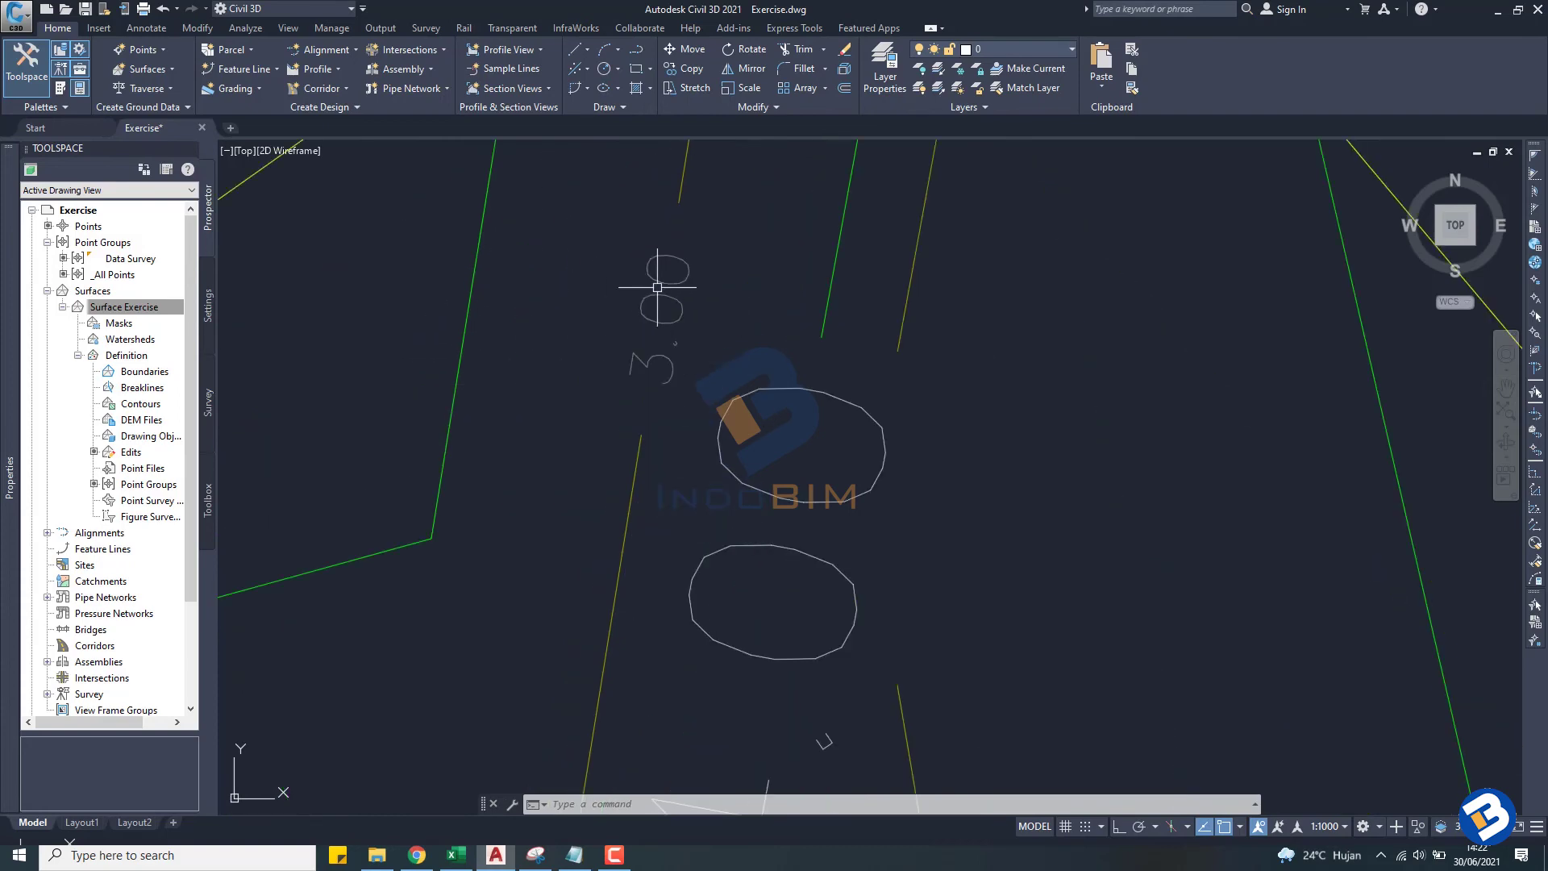
scroll(650, 282, down, 3)
scroll(656, 300, down, 2)
scroll(637, 309, down, 2)
scroll(645, 338, down, 2)
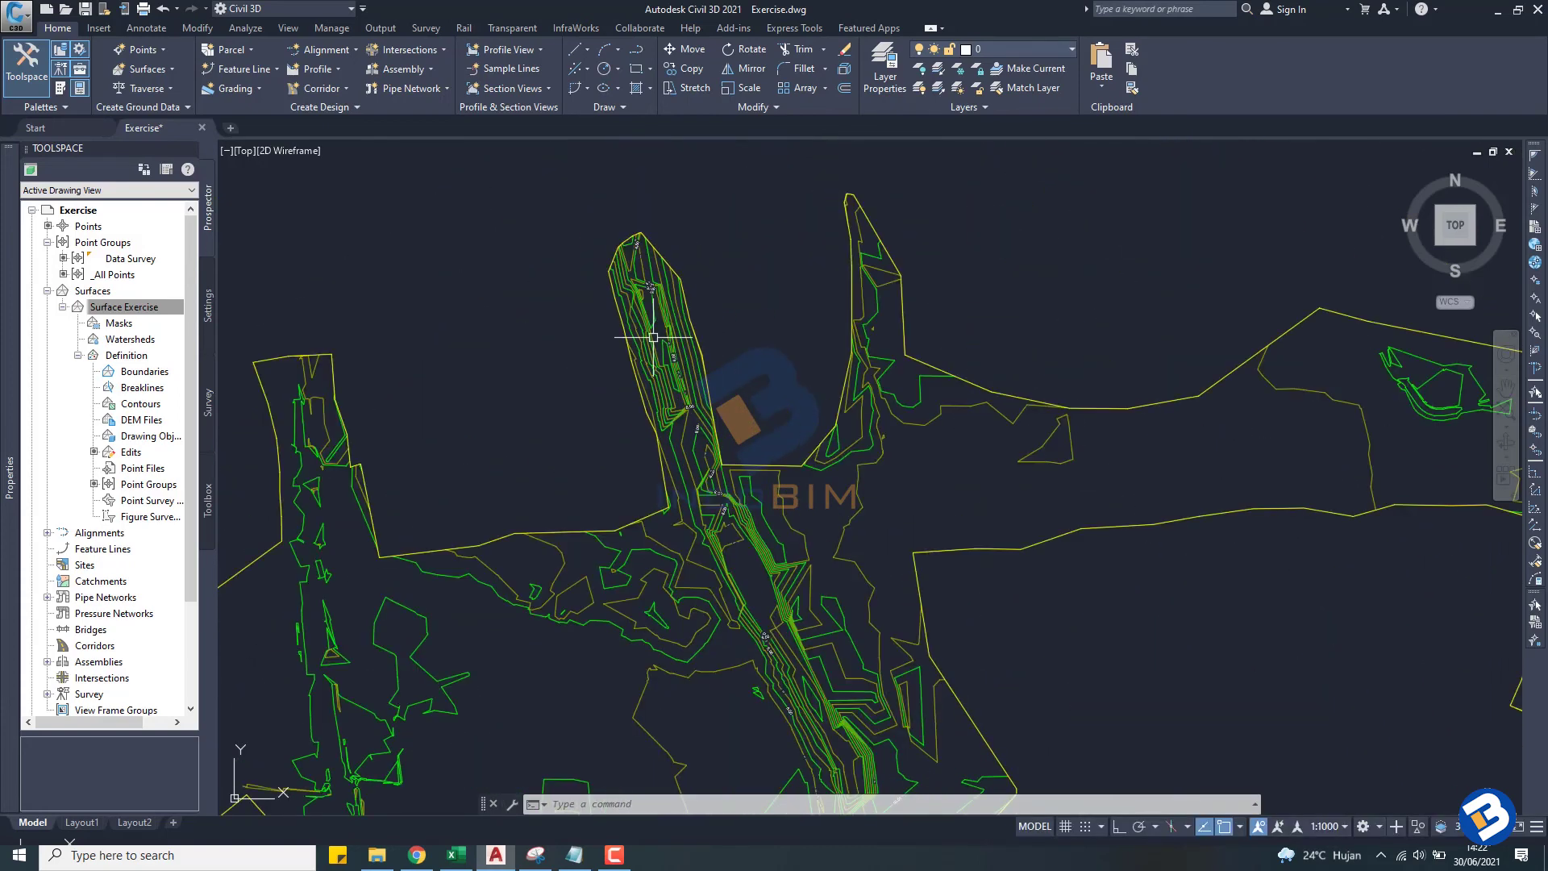
scroll(678, 419, down, 1)
middle_drag(697, 479, 737, 383)
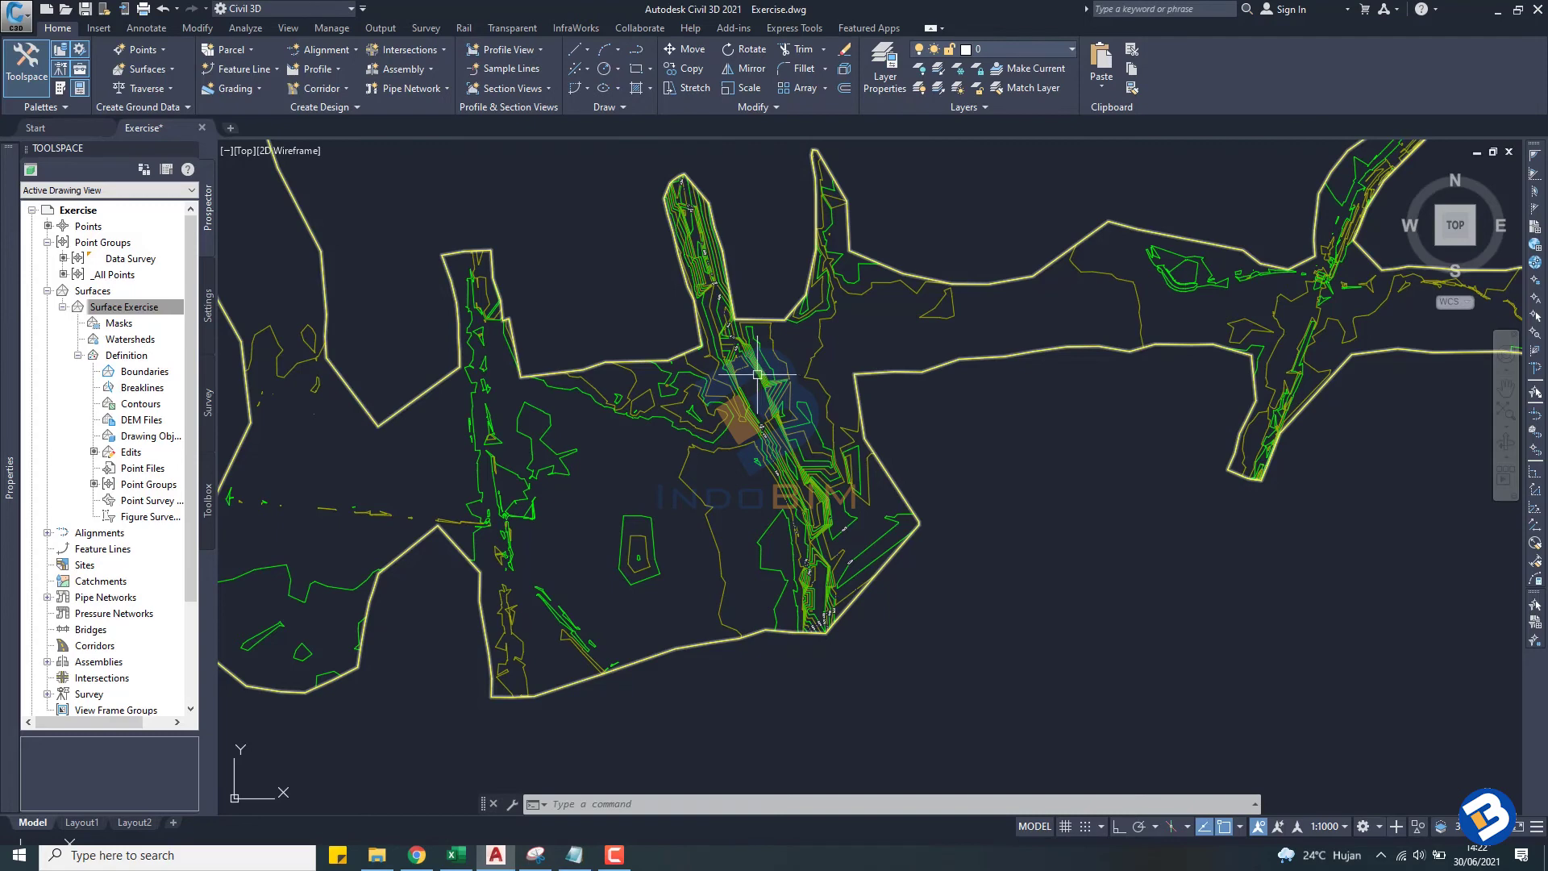
scroll(758, 370, down, 3)
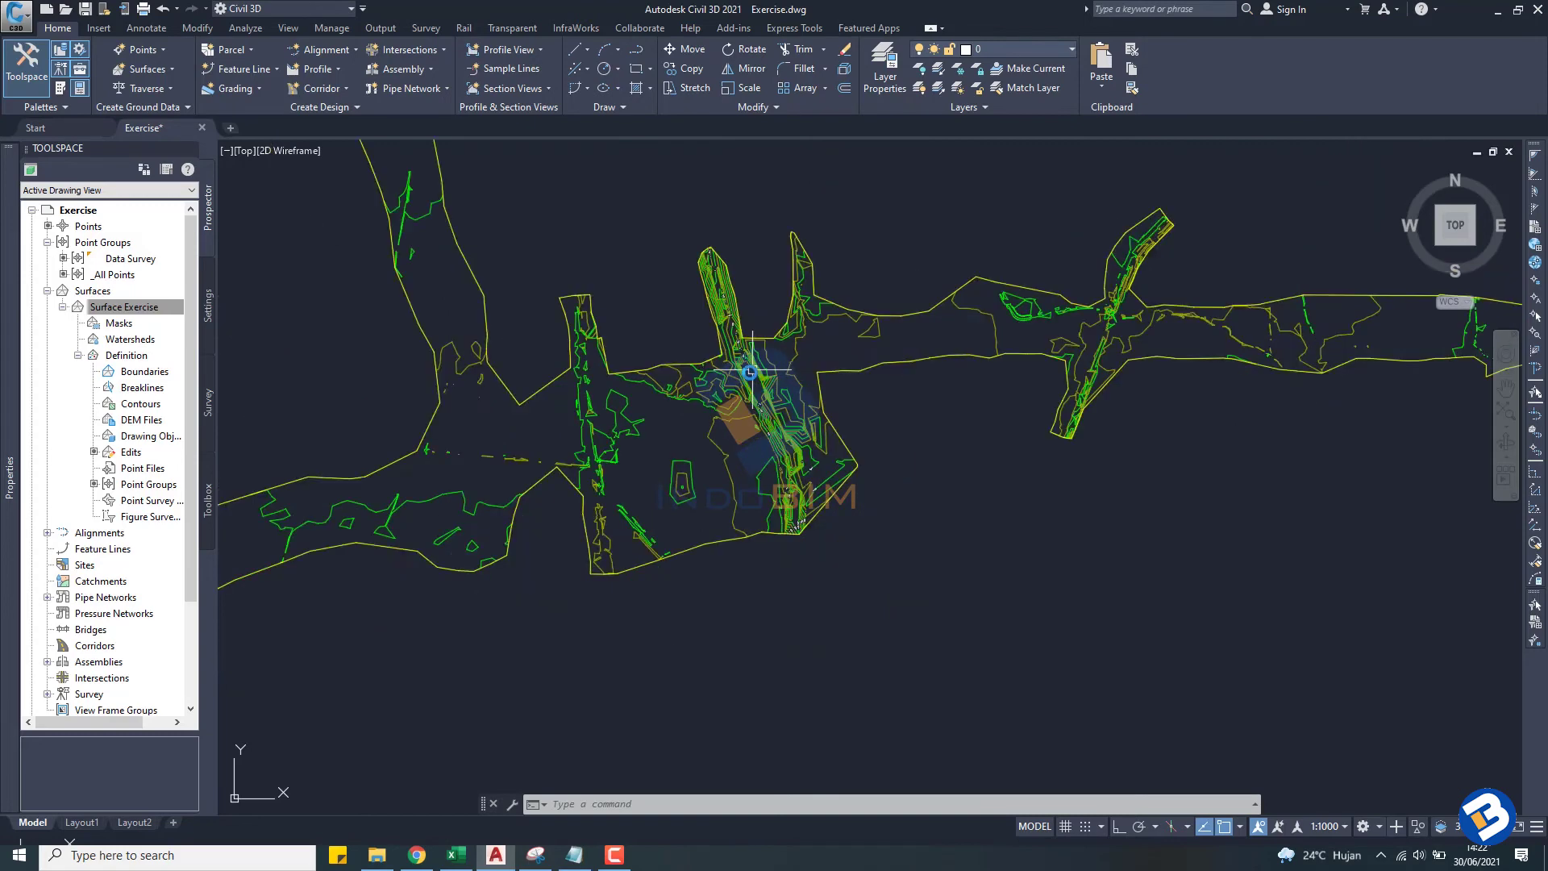
scroll(823, 379, down, 2)
scroll(910, 397, down, 2)
scroll(928, 379, down, 3)
scroll(964, 368, up, 2)
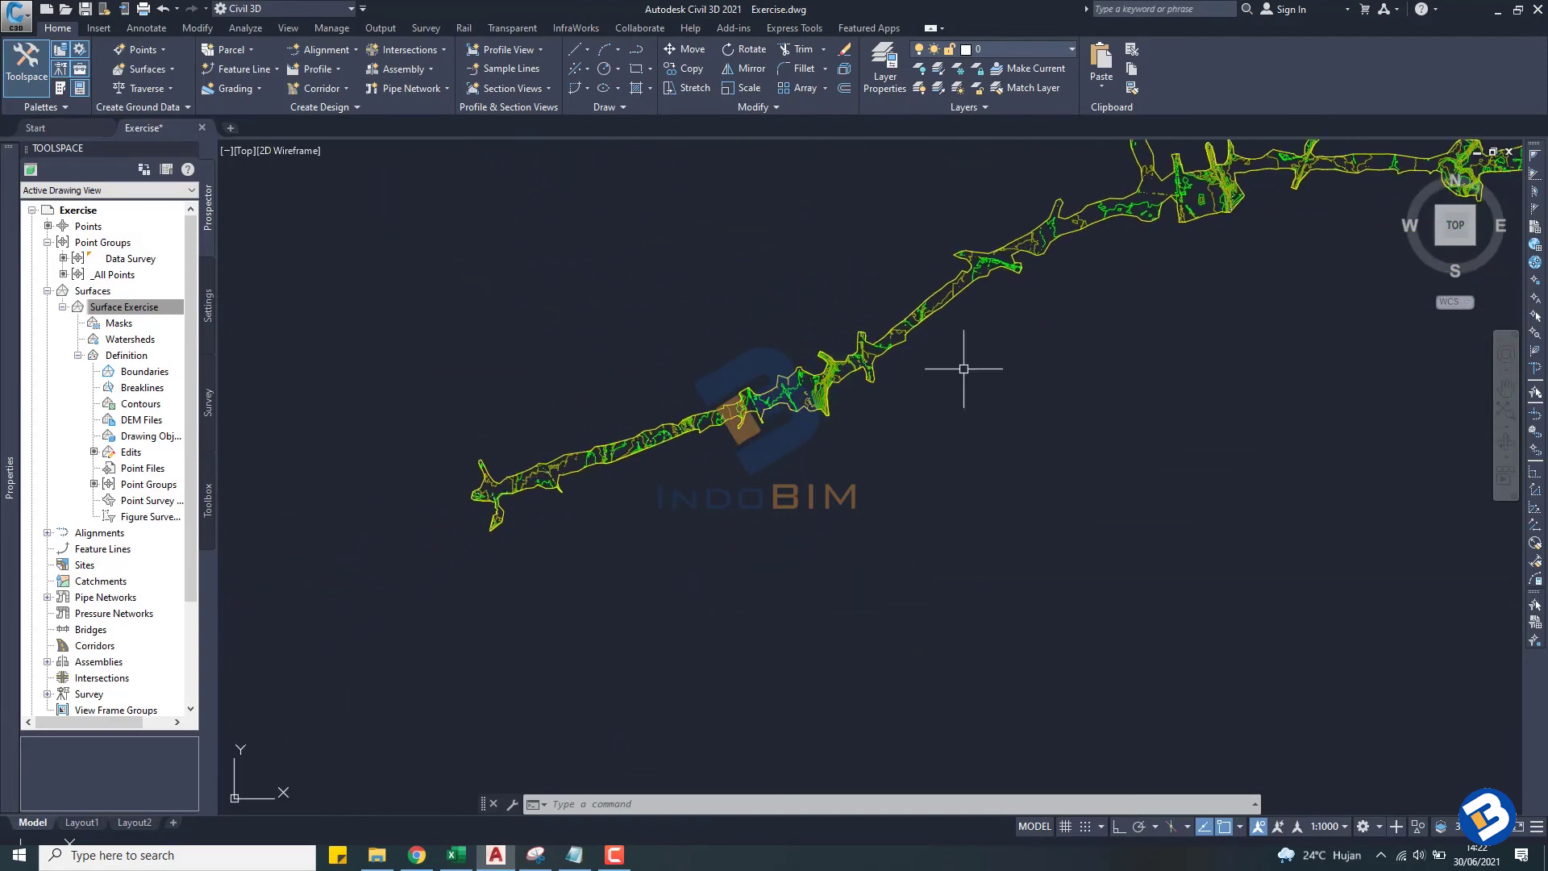
scroll(525, 483, up, 2)
scroll(613, 460, up, 2)
scroll(693, 443, up, 2)
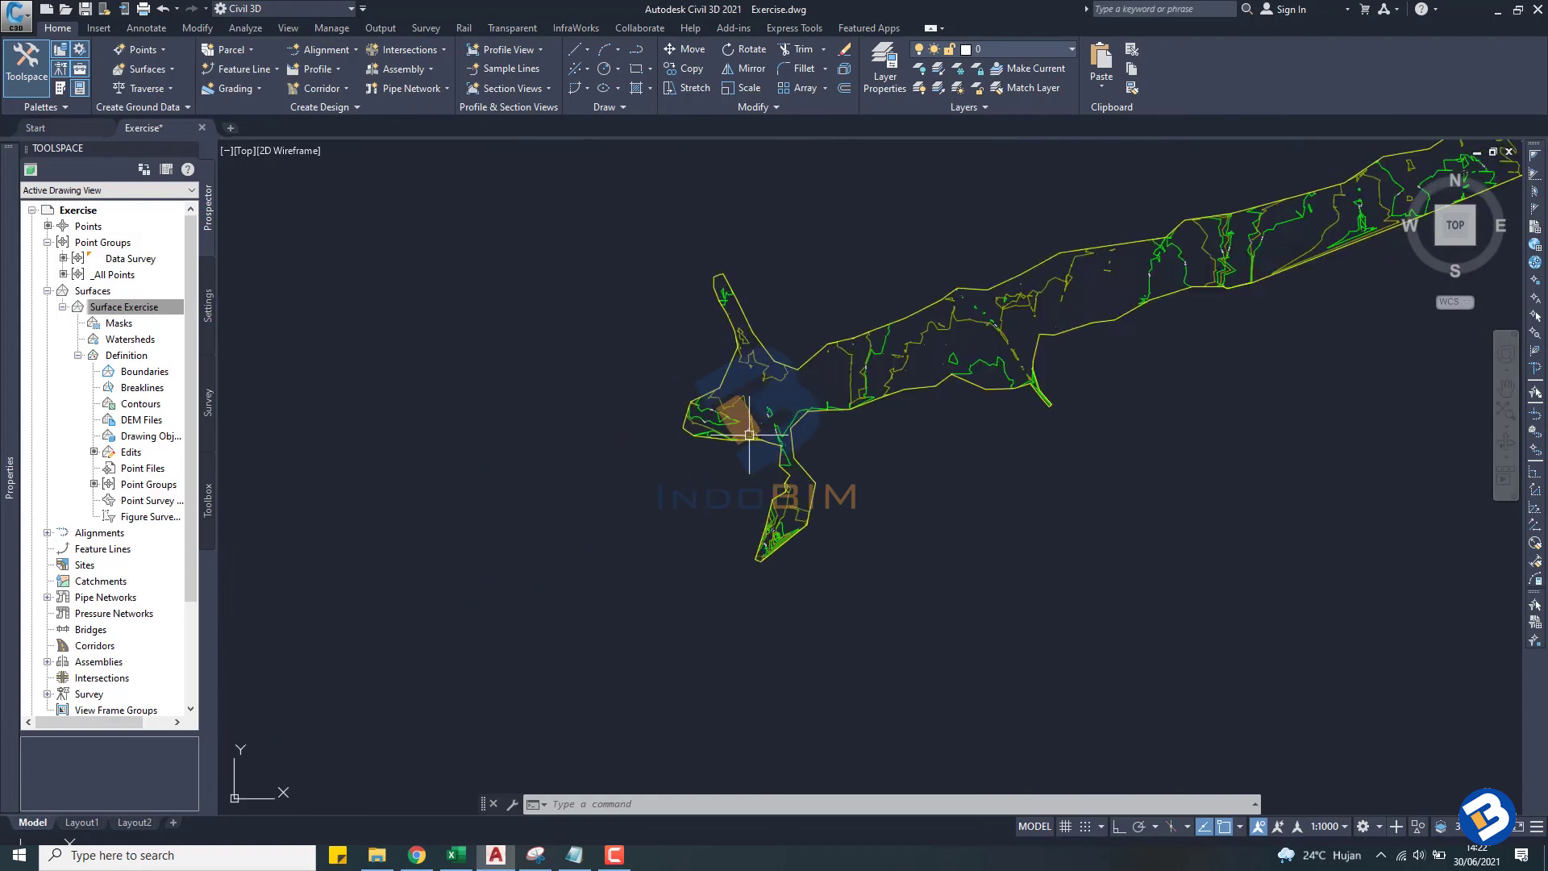
scroll(749, 432, up, 3)
scroll(749, 432, down, 3)
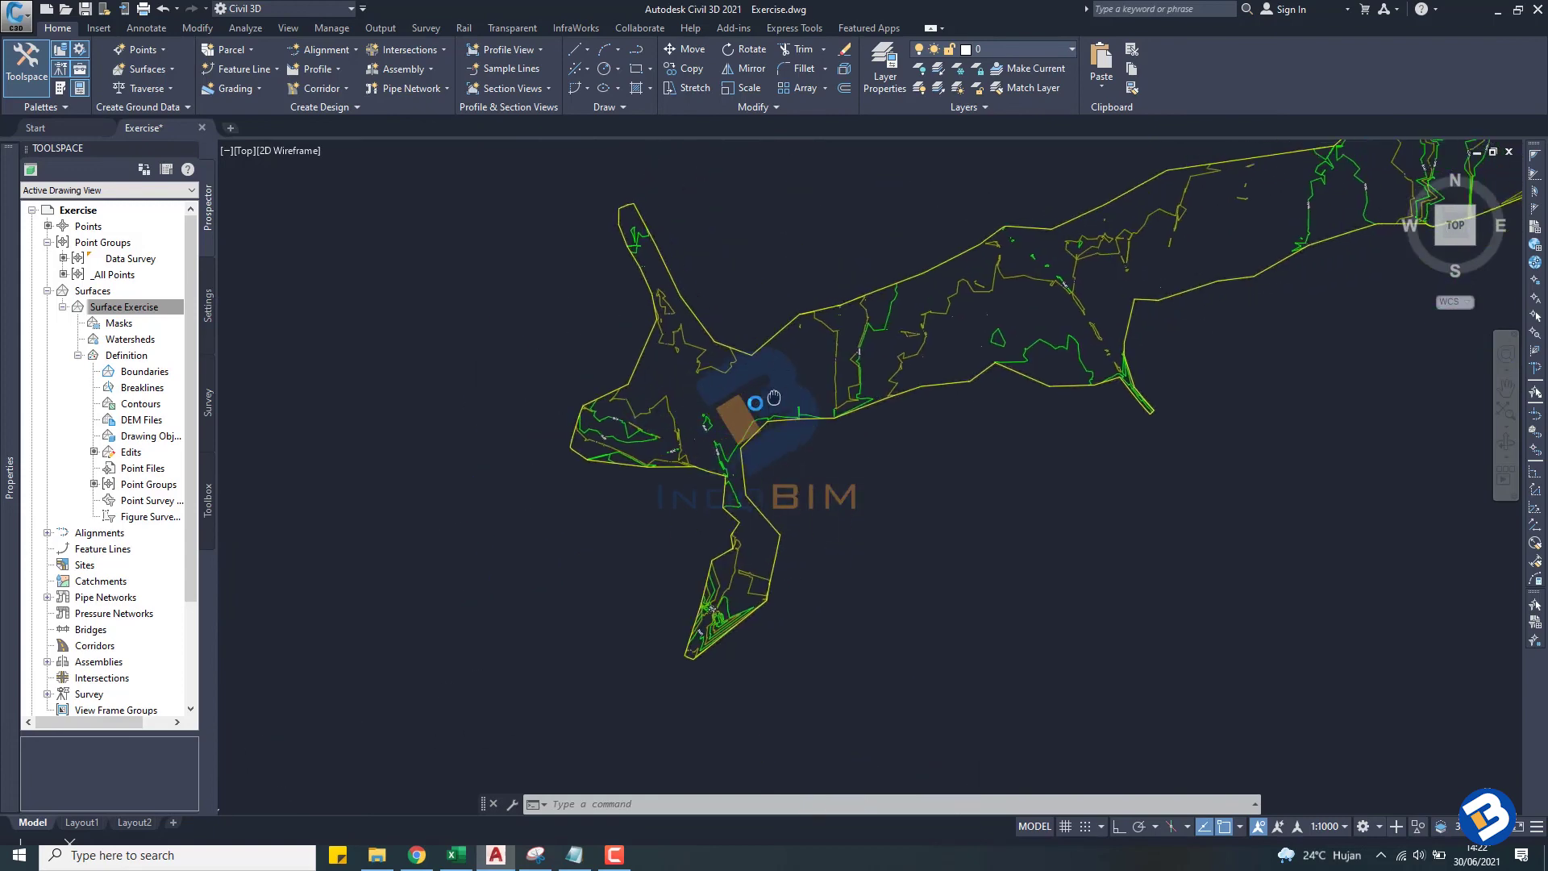
middle_drag(758, 425, 566, 498)
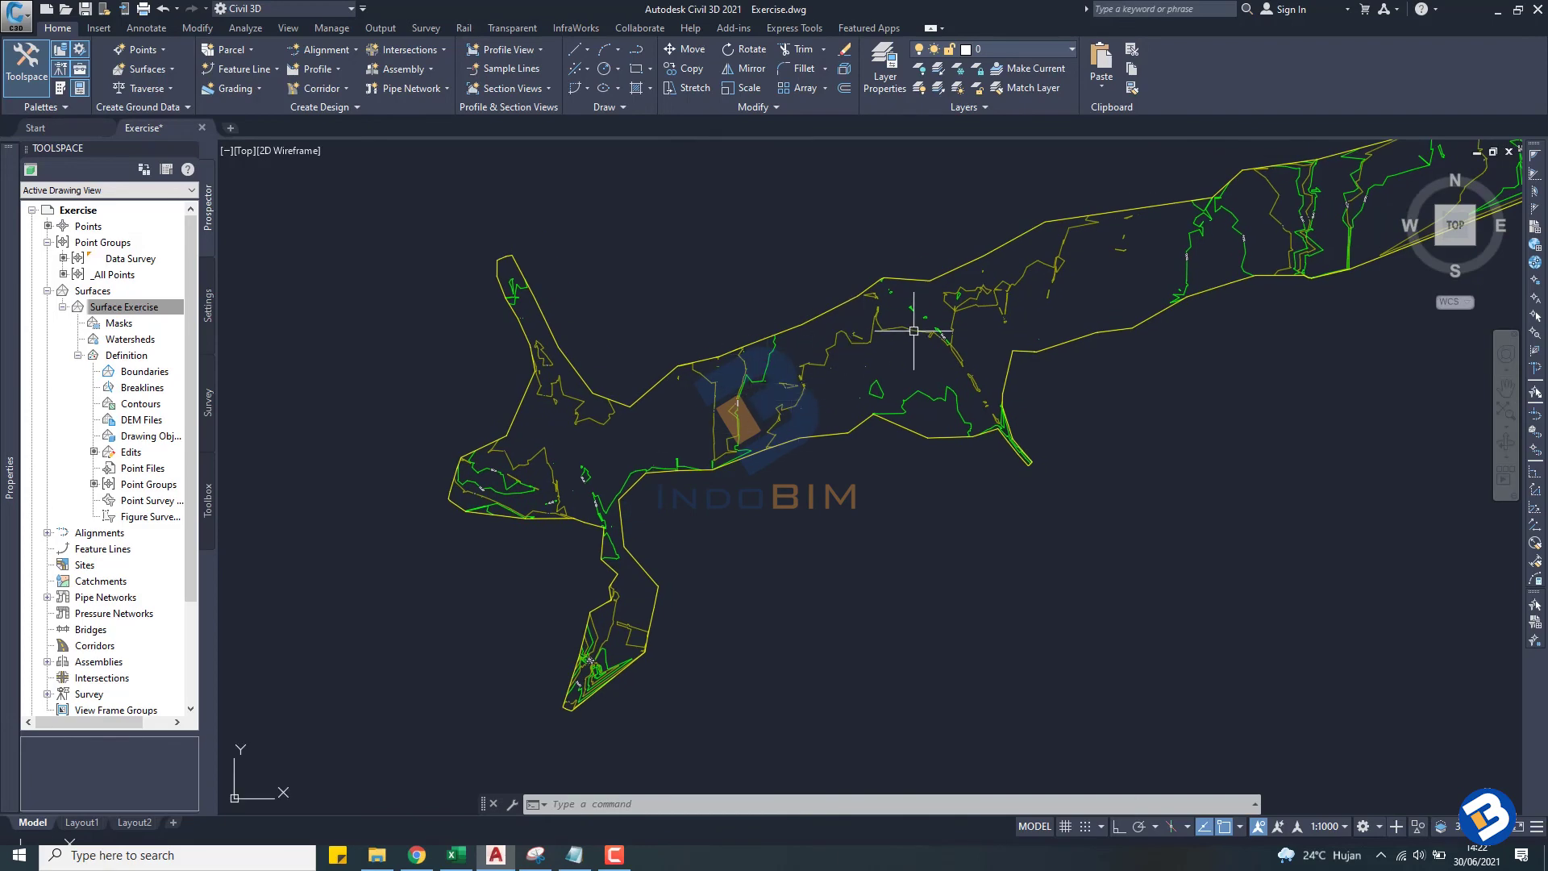
scroll(895, 338, up, 2)
scroll(879, 359, up, 2)
scroll(860, 379, up, 2)
scroll(859, 379, down, 5)
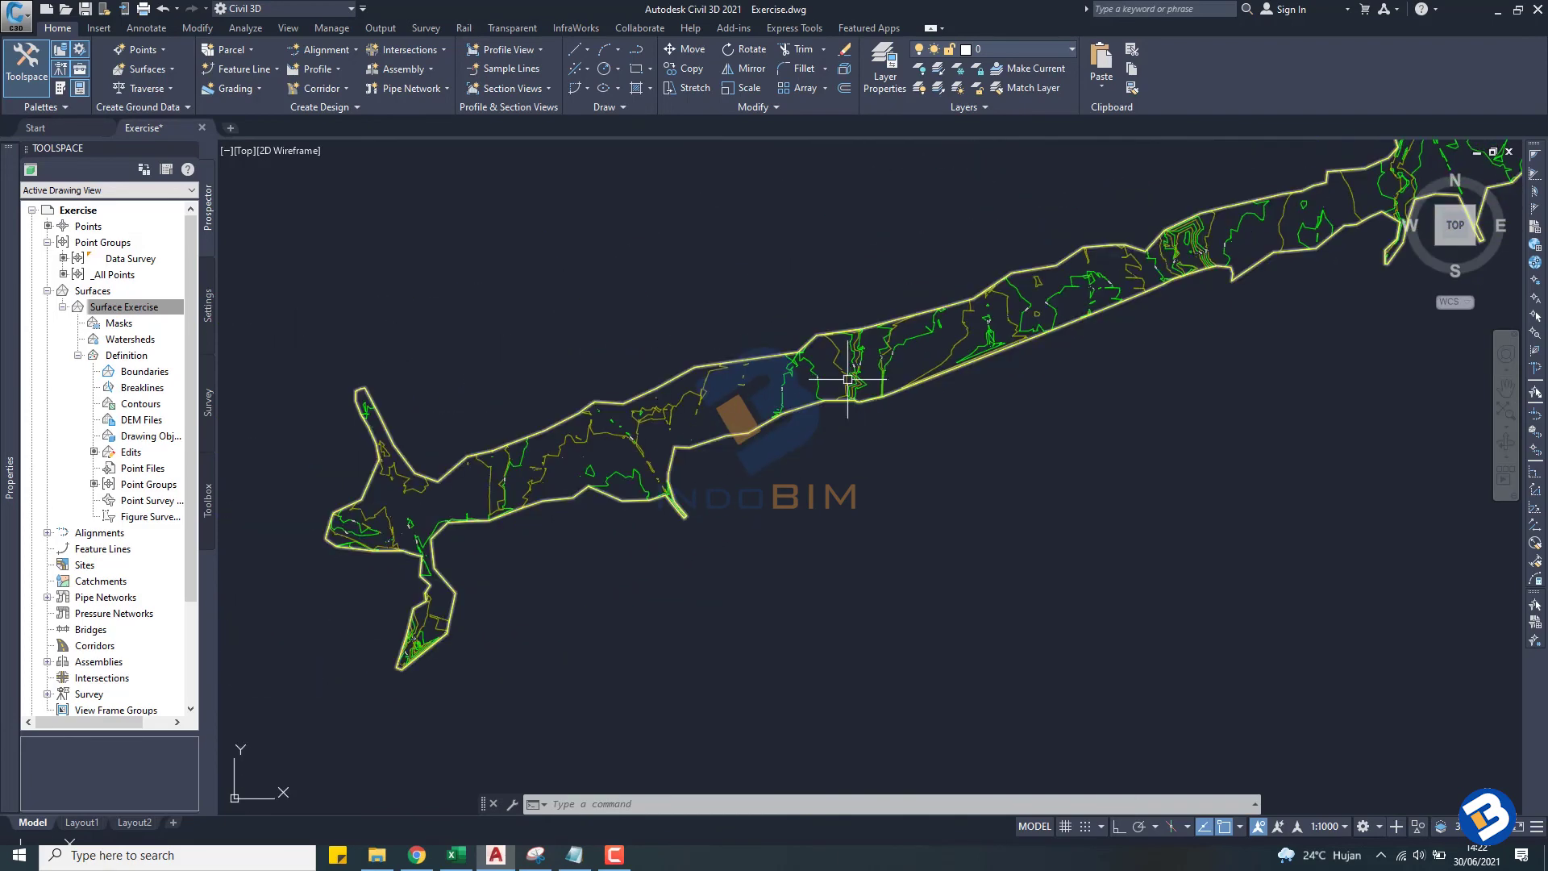
scroll(768, 422, up, 4)
middle_drag(768, 422, 944, 385)
scroll(945, 384, down, 5)
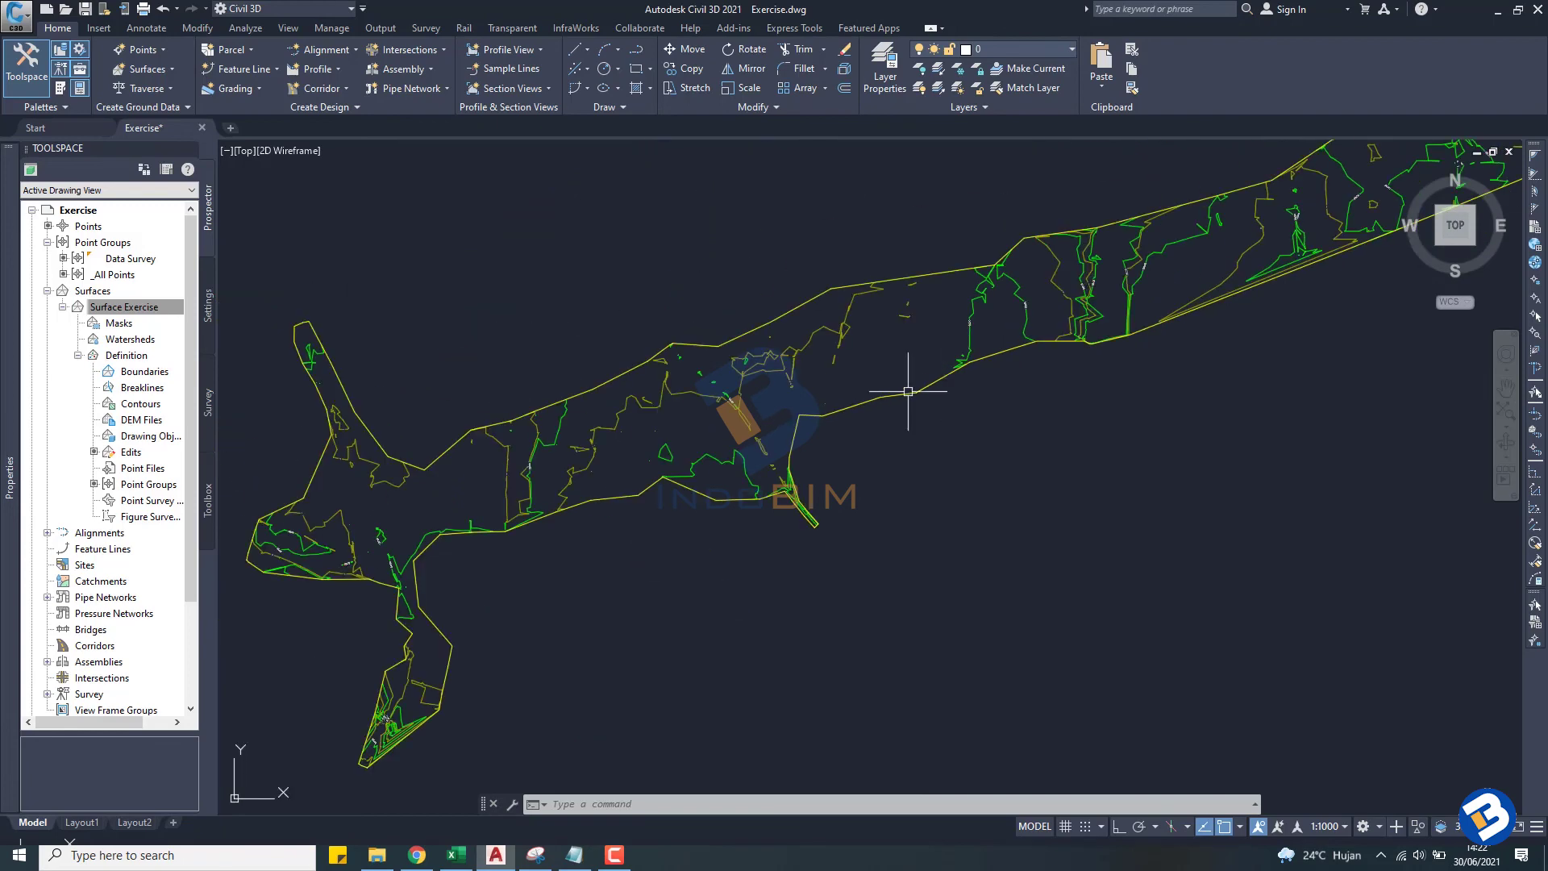
scroll(516, 478, up, 6)
middle_drag(517, 478, 753, 460)
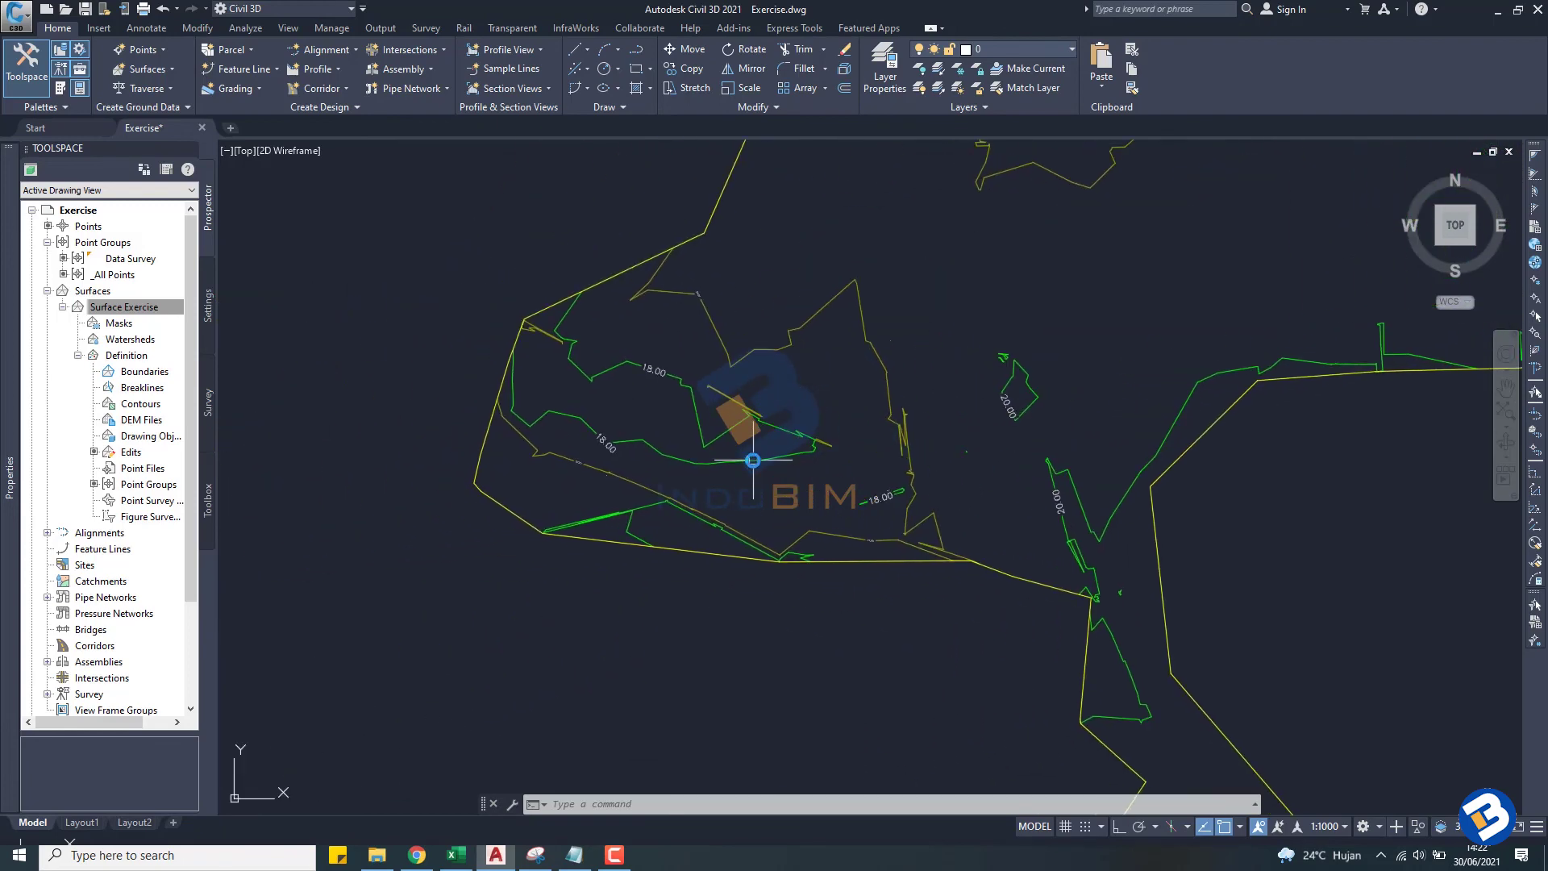
scroll(711, 352, down, 3)
scroll(563, 474, down, 2)
scroll(563, 473, down, 2)
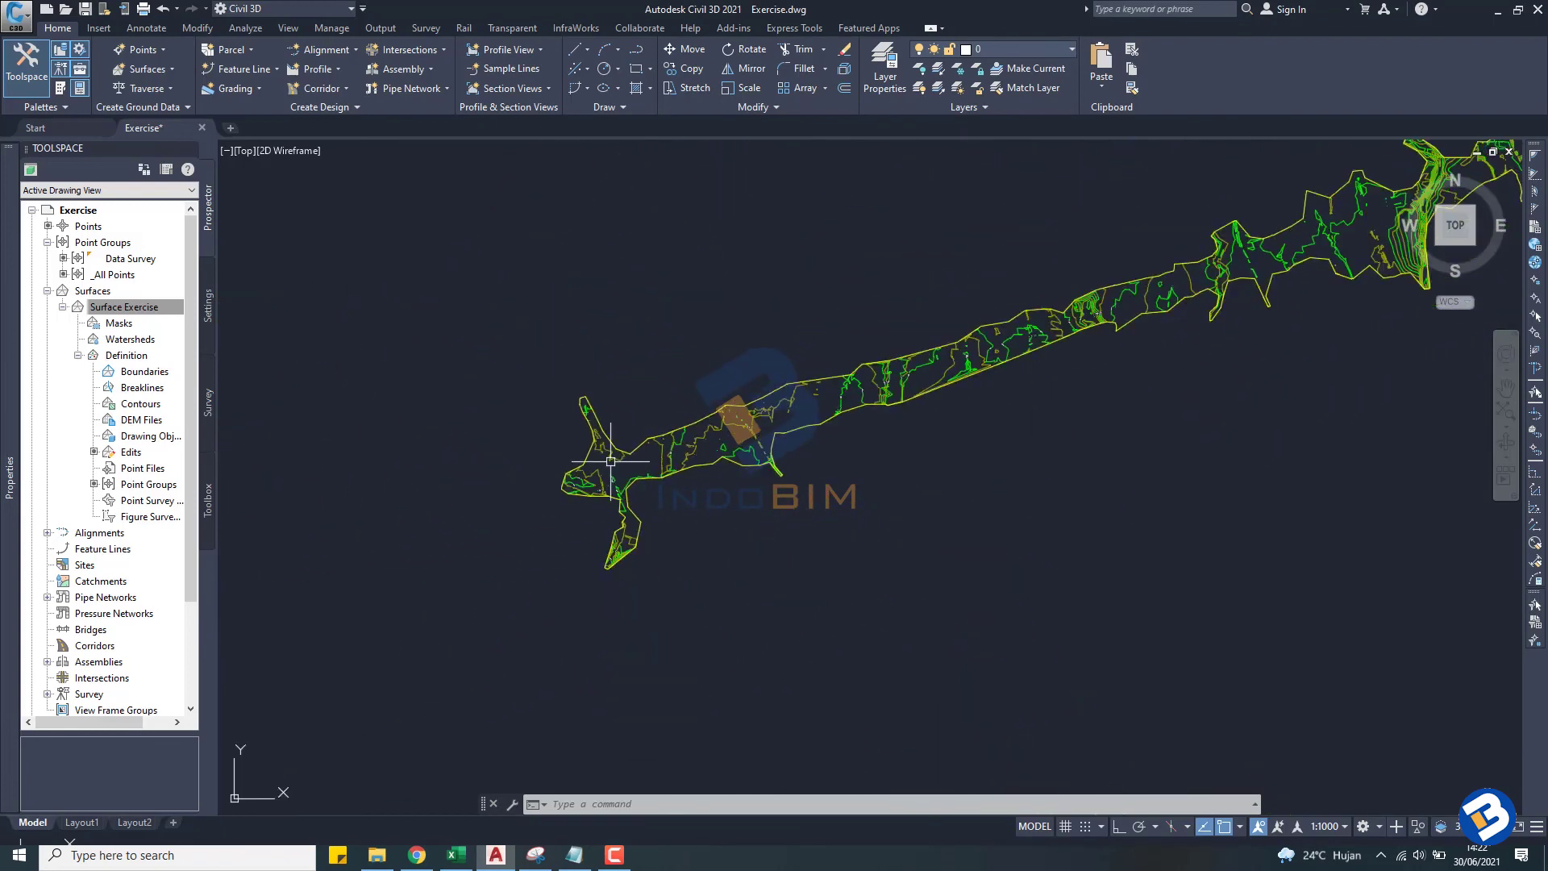
mouse_move(635, 444)
middle_down()
mouse_move(711, 427)
mouse_move(494, 494)
middle_up()
scroll(601, 476, up, 4)
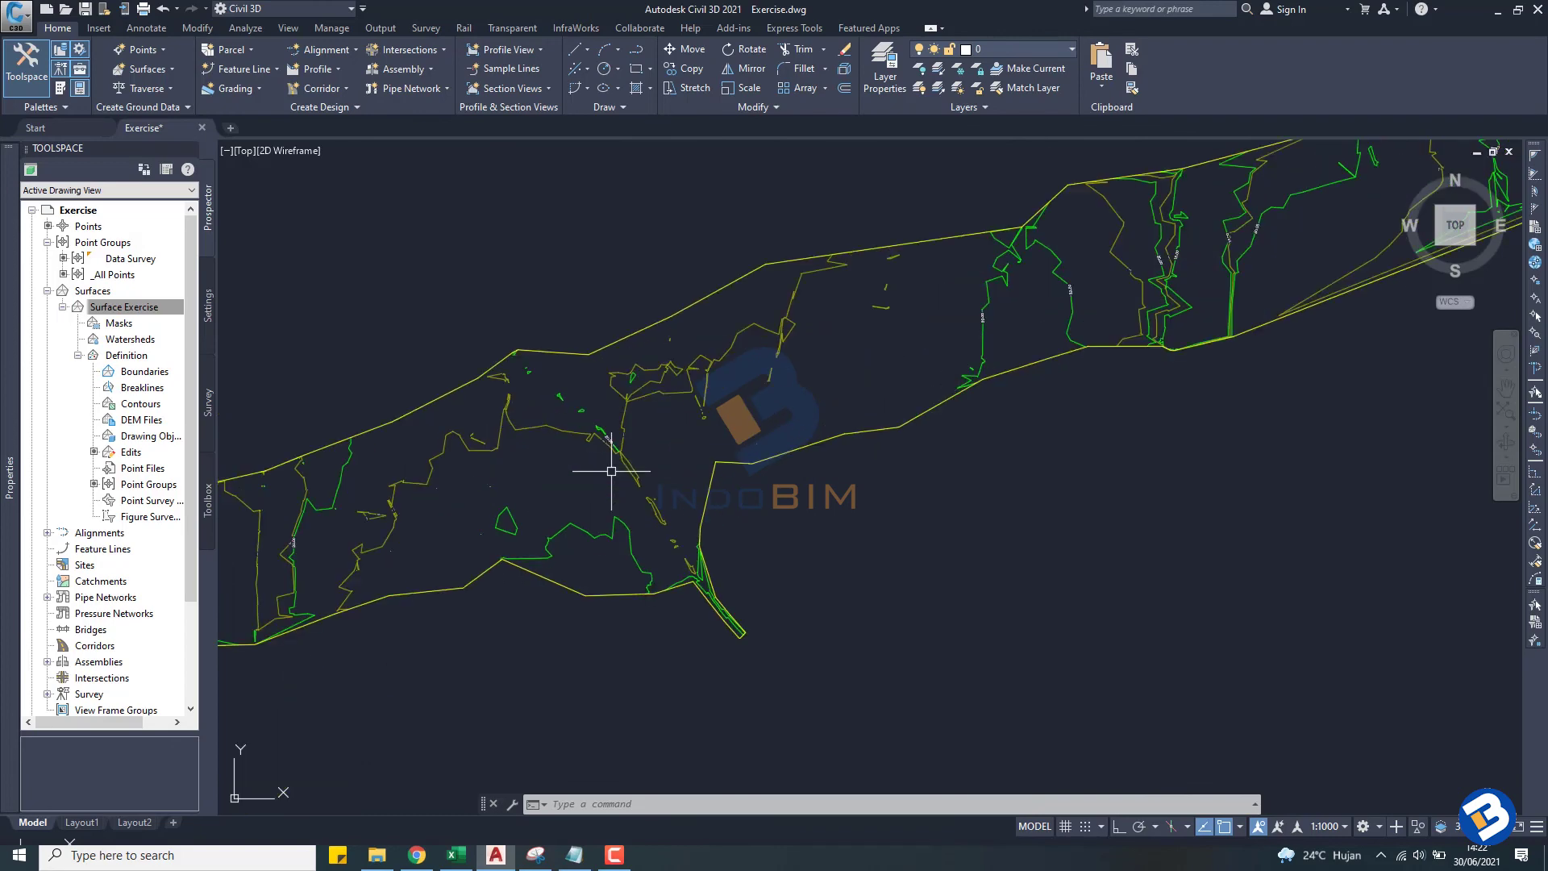
scroll(612, 468, up, 3)
scroll(612, 468, down, 5)
scroll(589, 548, up, 1)
scroll(585, 564, up, 1)
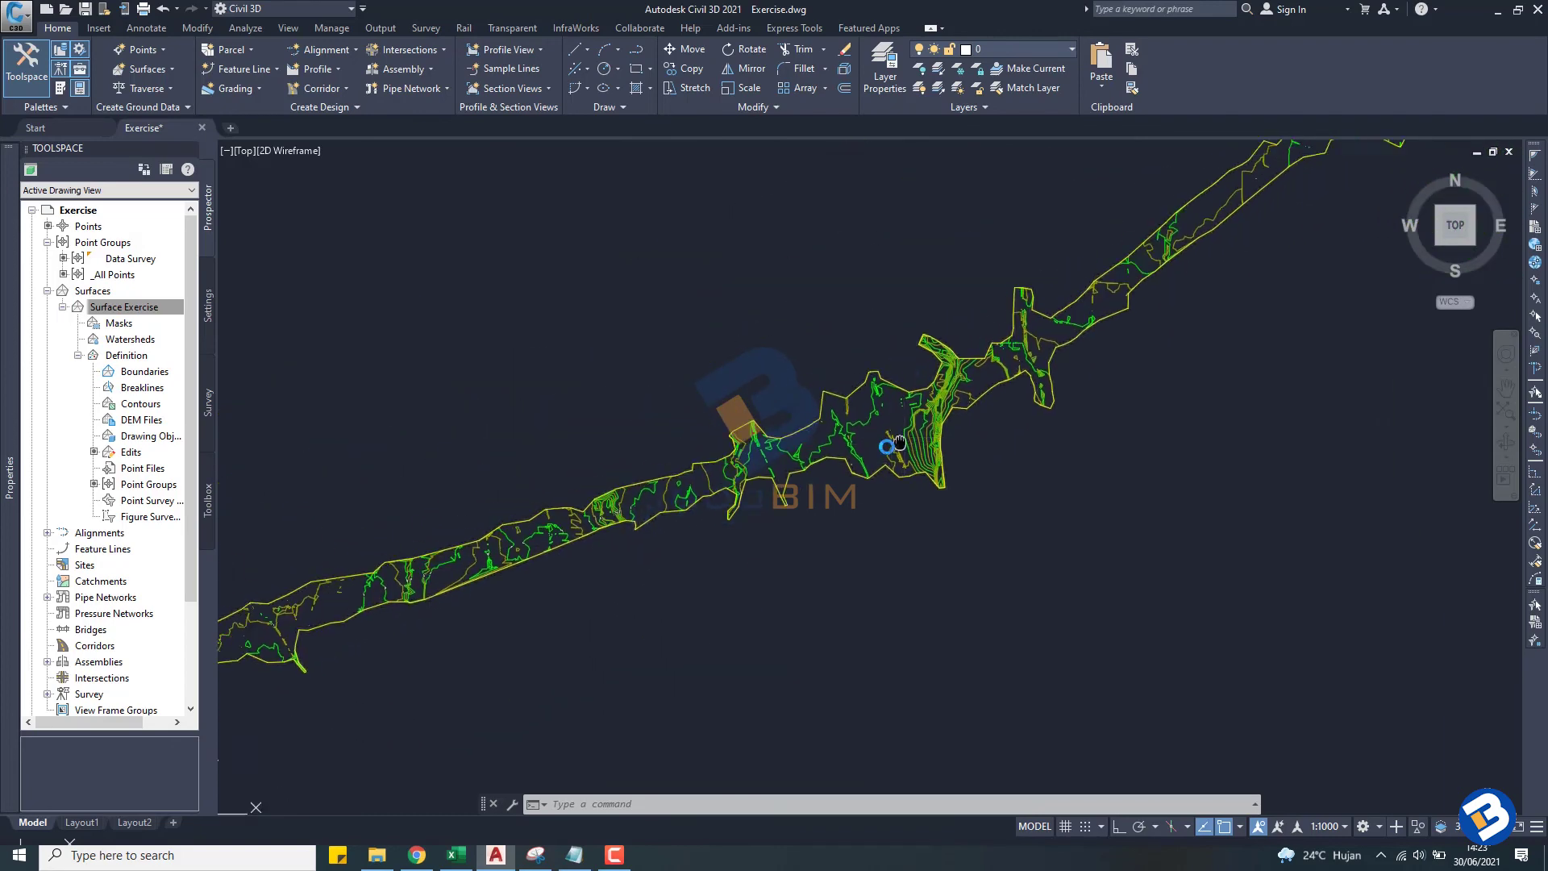
scroll(580, 578, up, 1)
scroll(737, 462, up, 1)
scroll(736, 462, up, 3)
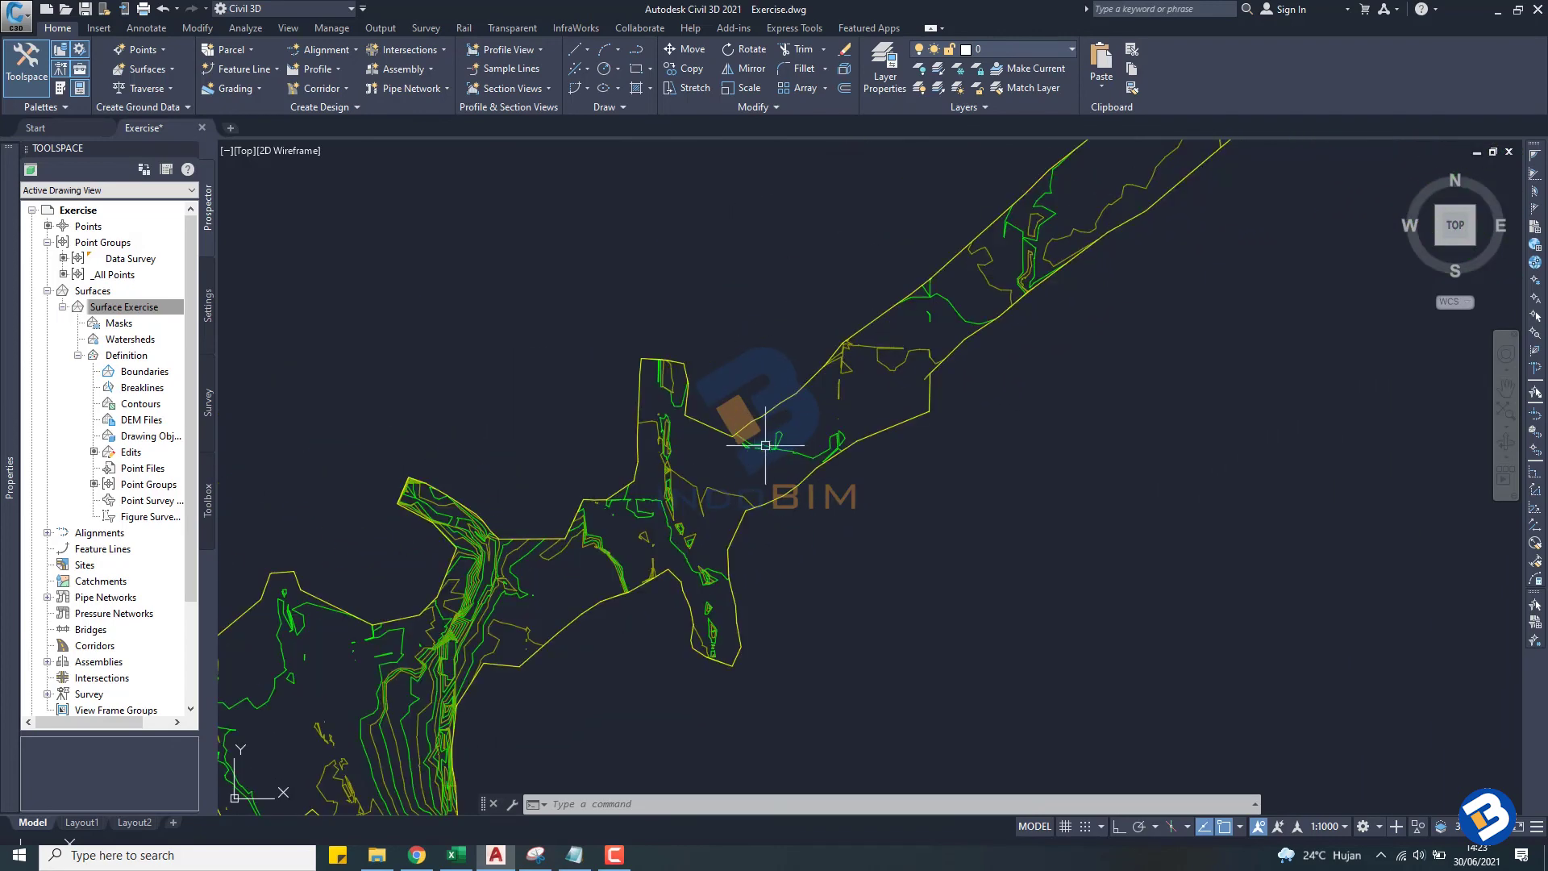
middle_drag(766, 444, 626, 578)
middle_drag(782, 449, 621, 584)
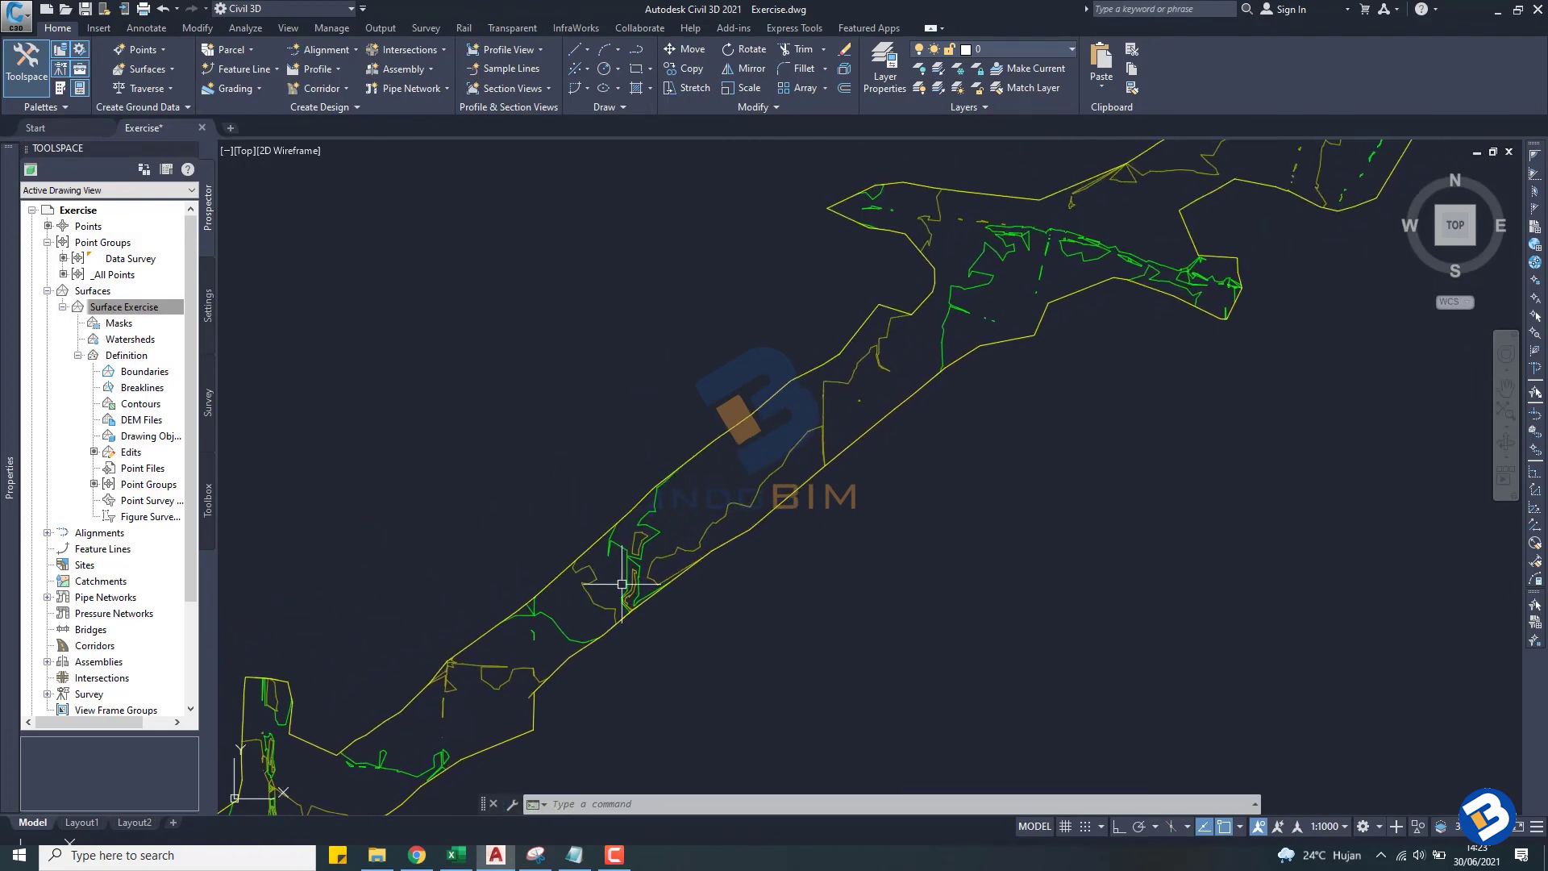
scroll(622, 584, up, 1)
scroll(795, 414, up, 1)
scroll(805, 414, up, 1)
middle_drag(805, 414, 605, 560)
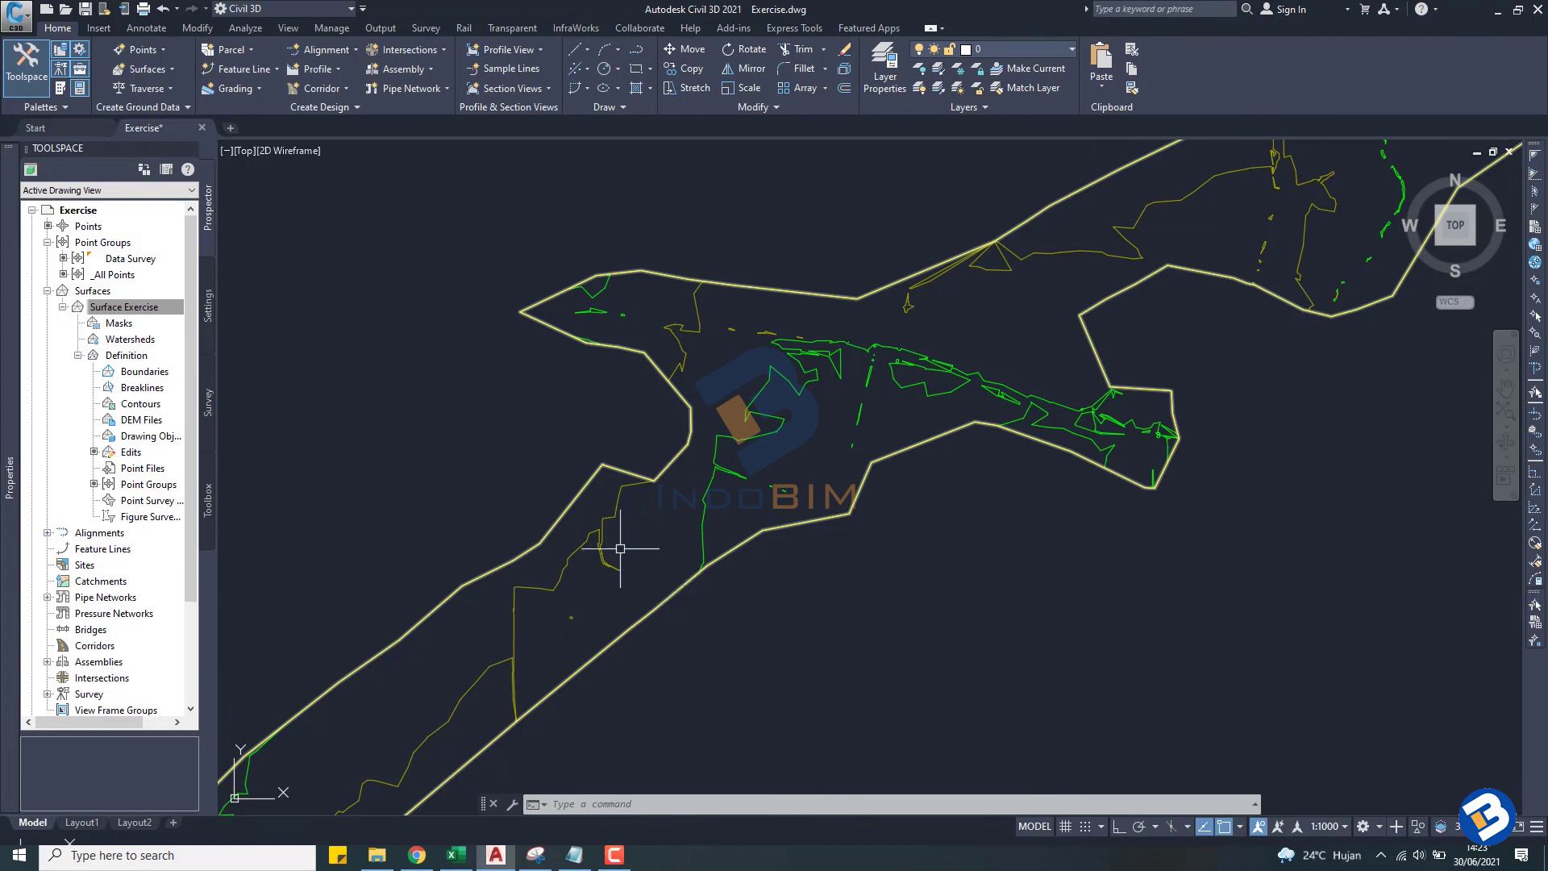
mouse_move(623, 547)
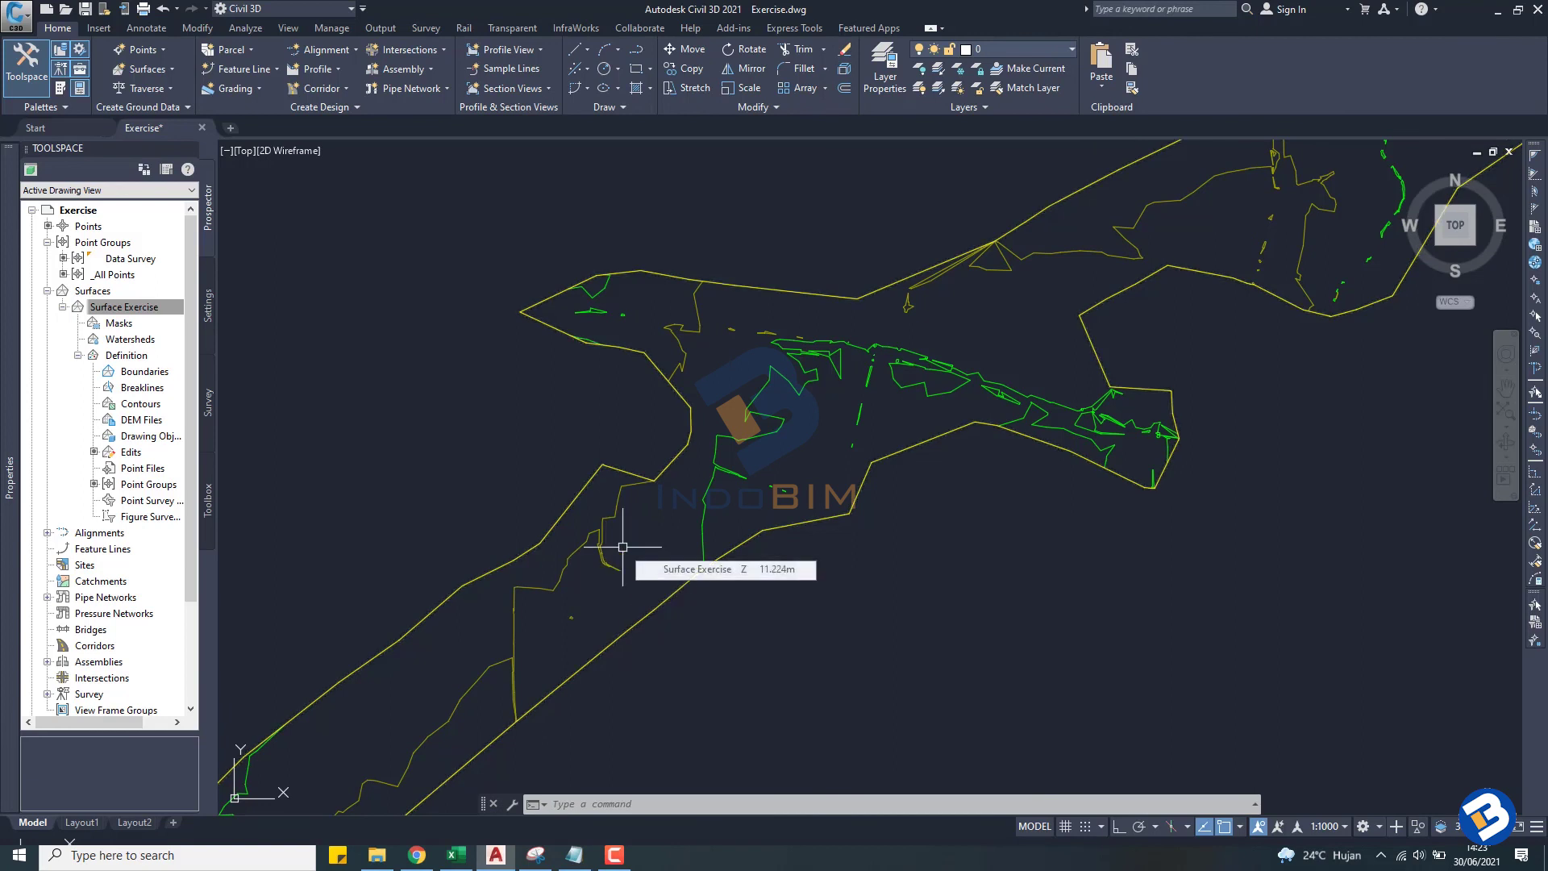
mouse_move(622, 546)
middle_down()
mouse_move(666, 534)
mouse_move(600, 571)
middle_up()
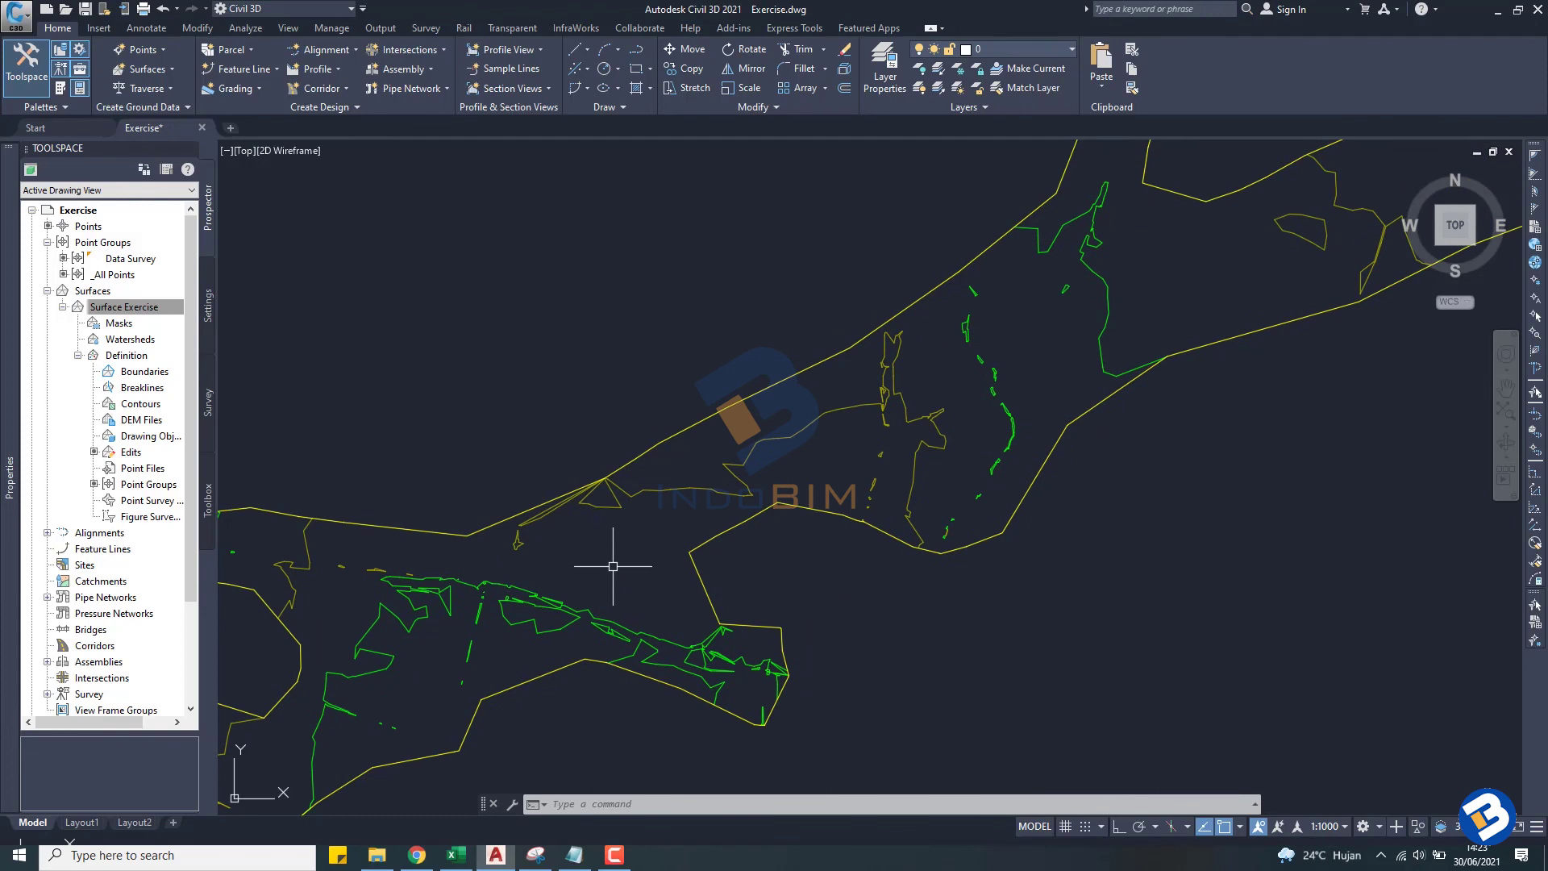